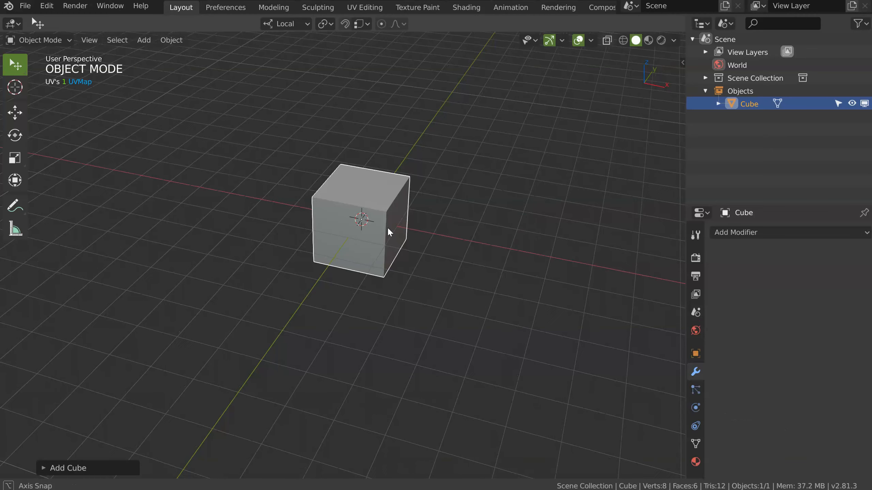
- Set the cube's dimensions to 3 cm in X, 3 cm in Y and 5 cm in Z
left_click(679, 63)
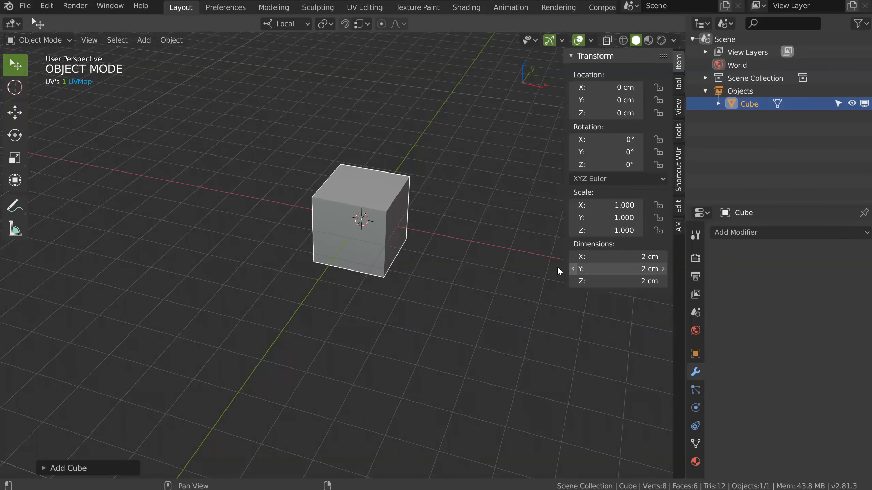
left_click(608, 254)
type("3")
key("Tab")
type("3")
key("Tab")
type("5")
key("Return")
middle_click_drag(332, 212, 399, 168)
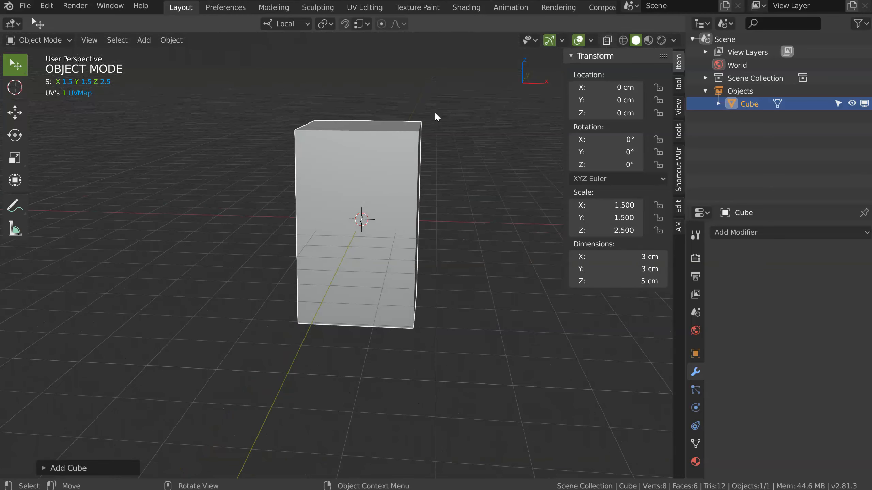
- Set snapping to Increment and move the cube 2.5 cm up along Z so its base sits on the ground plane
left_click(367, 24)
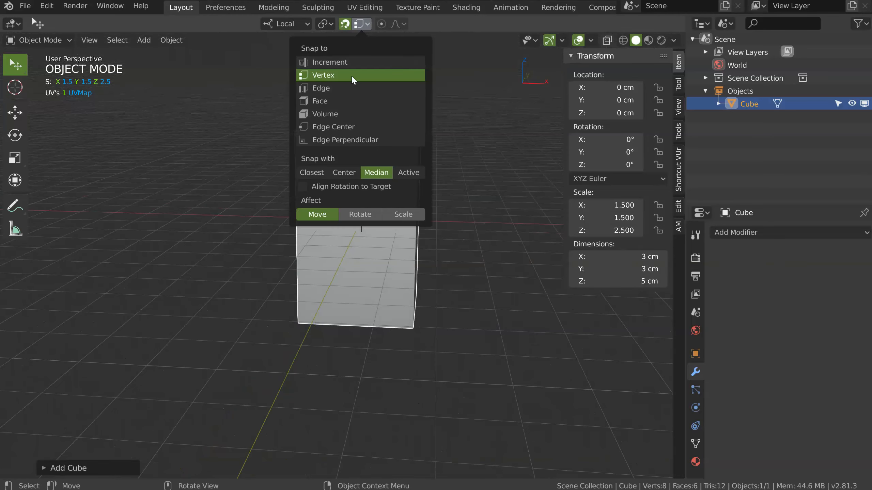
left_click(322, 61)
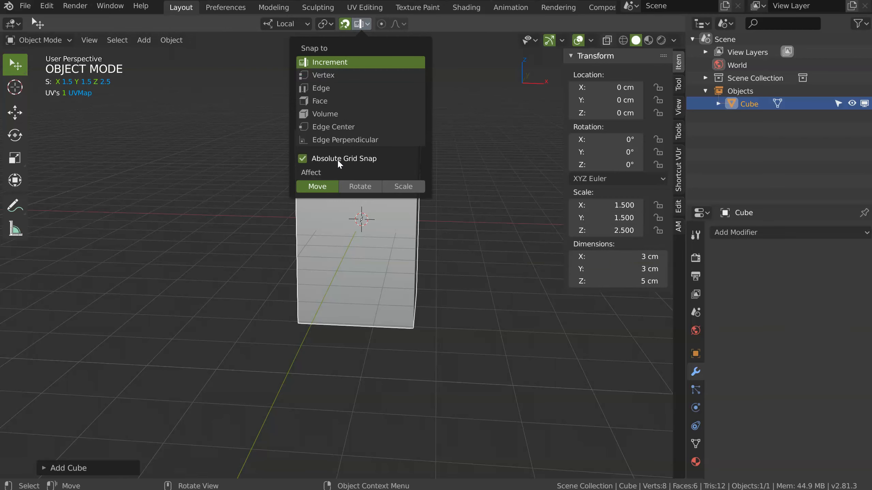
key("KP_1")
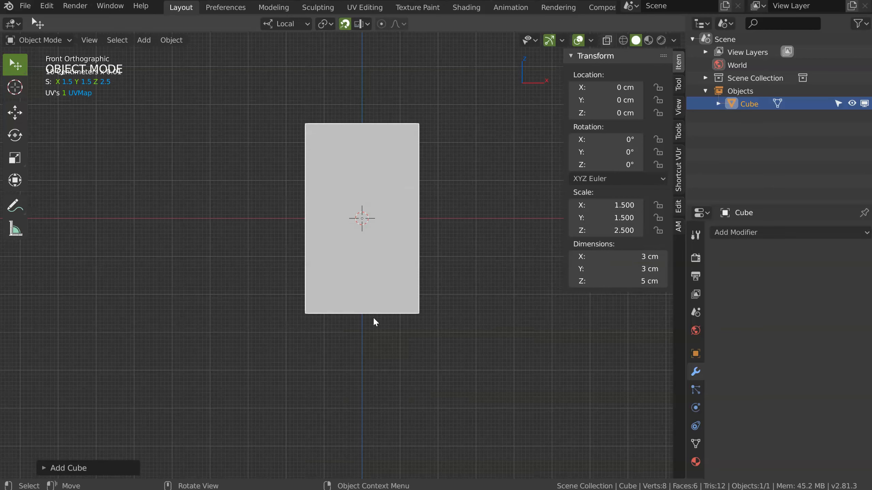
key("g")
key("z")
left_click(374, 233)
middle_click_drag(375, 231, 429, 261)
- Rename the cube as Ref and switch the outliner's display mode to View Layer
key("n")
double_click(749, 104)
type("Ref")
key("Return")
left_click(725, 23)
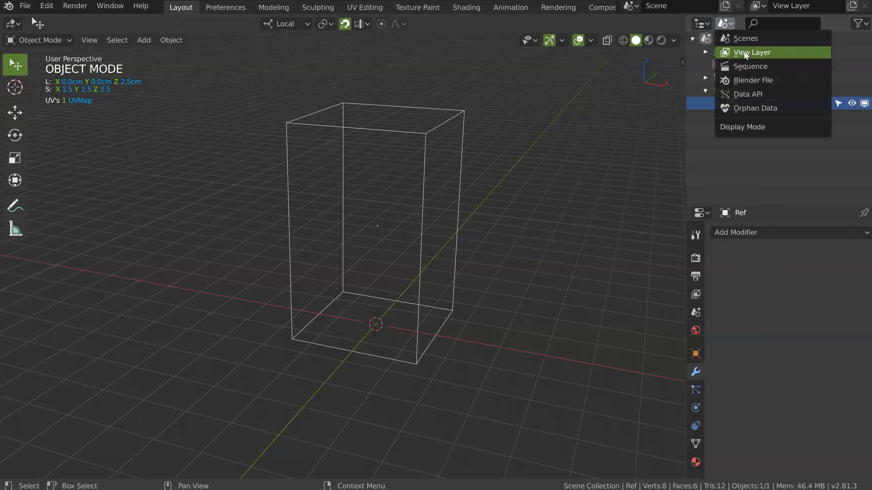
left_click(745, 53)
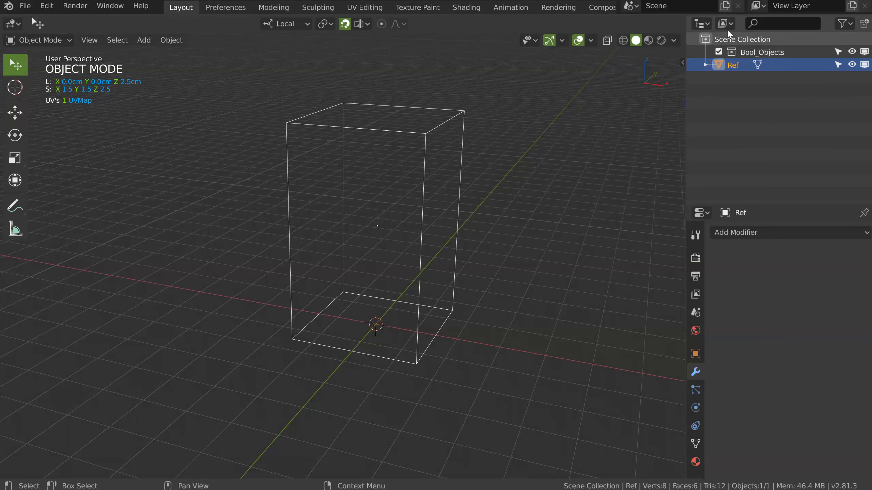
- Save the scene as a new file
scroll(423, 211, "up", 3)
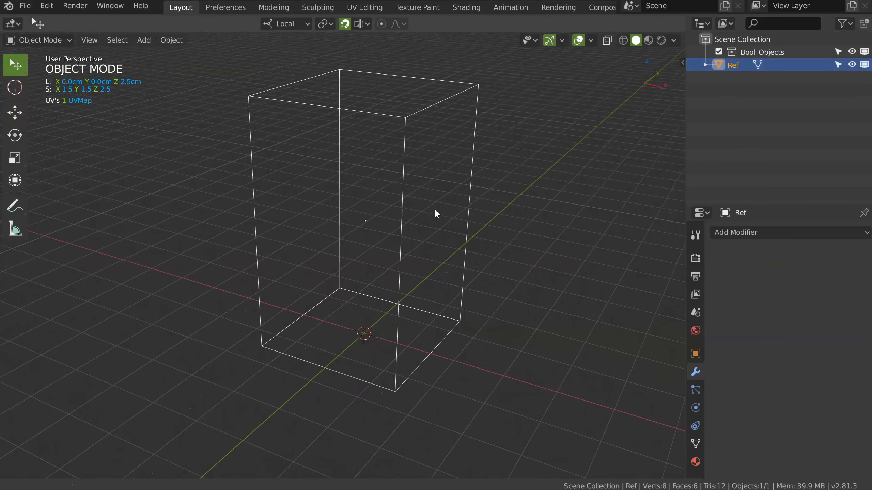
middle_click_drag(371, 241, 385, 233)
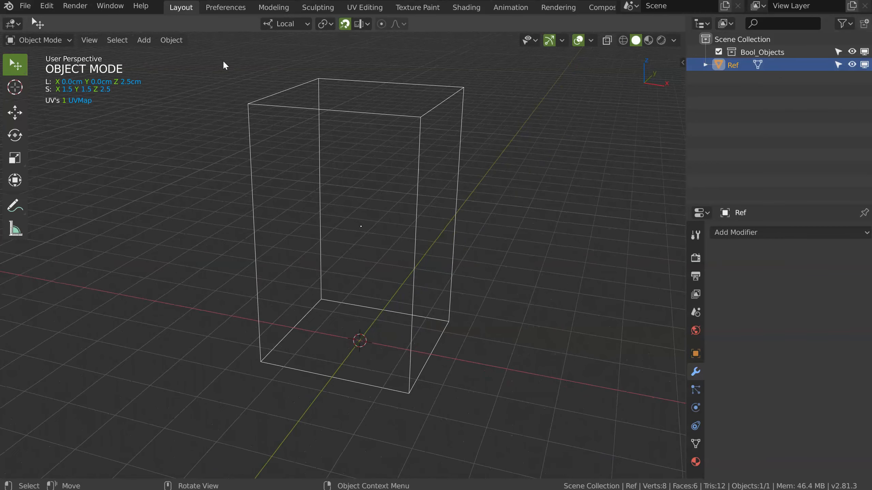
left_click(26, 7)
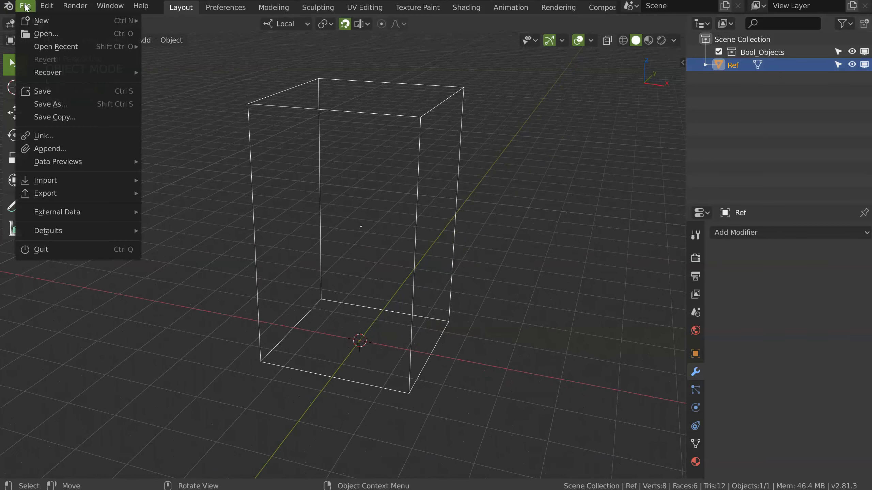
left_click(50, 104)
left_click(835, 40)
- Add a single-vertex Screw primitive at the origin and open it for editing in vertex mode
key("shift+space")
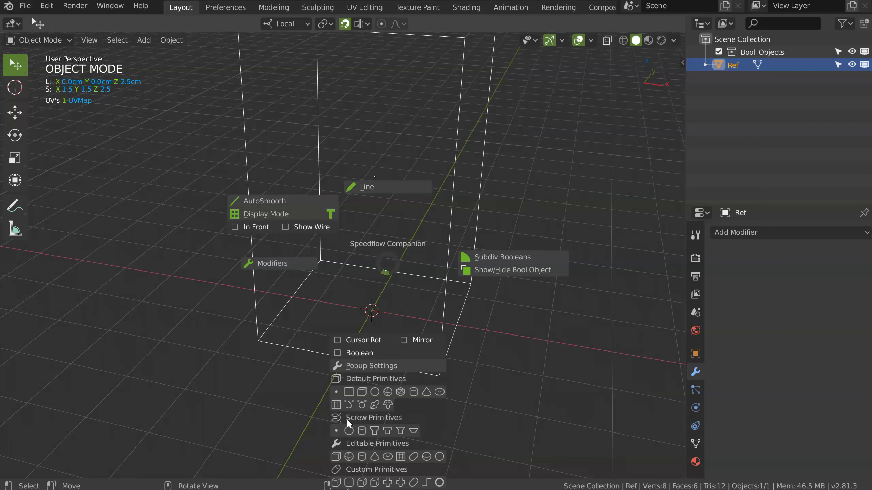
left_click(336, 430)
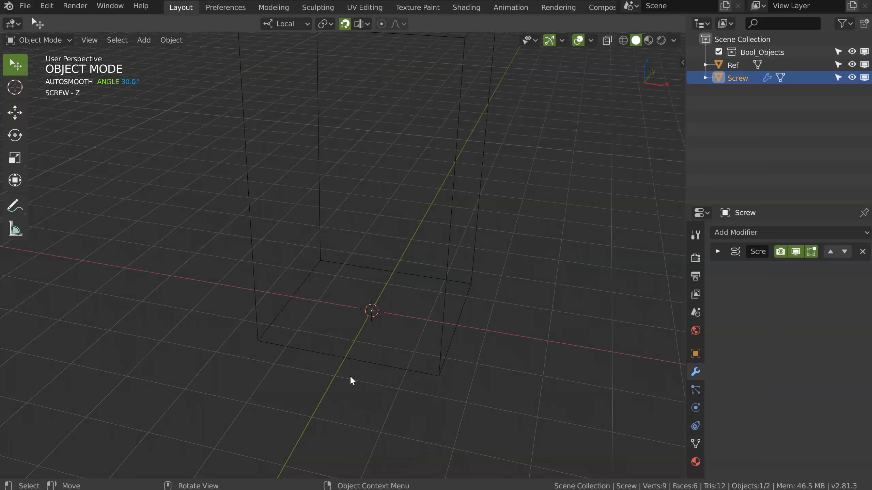
middle_click_drag(371, 330, 395, 285)
key("Tab")
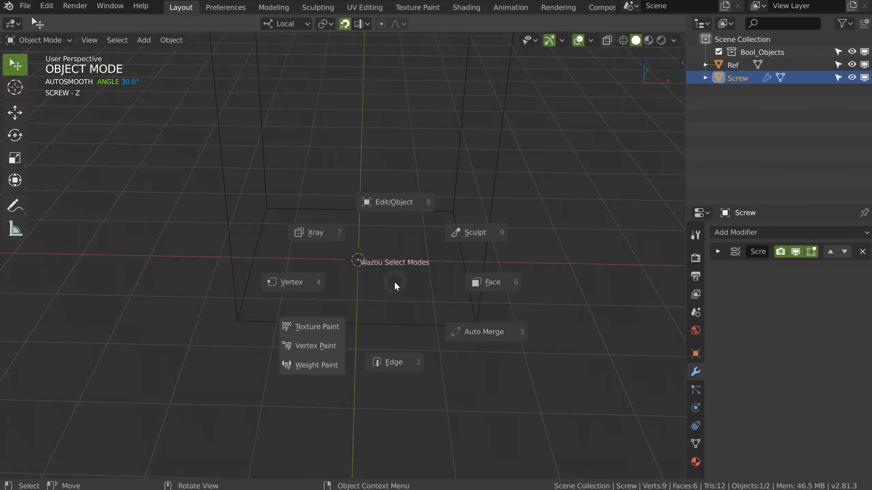
left_click(302, 285)
- Extrude the vertex 1 cm along X to form the radius of the bottle's base disc
middle_click_drag(428, 185, 451, 304)
key("g")
key("x")
left_click(444, 269)
middle_click_drag(402, 295, 399, 242)
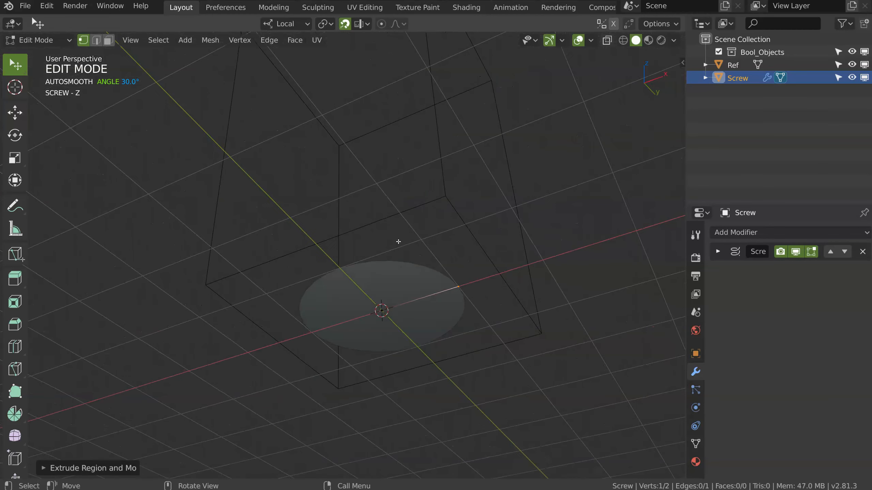
middle_click_drag(430, 286, 469, 244)
- In front view, move both vertices of the base line 0.1 cm up along Z
key("KP_1")
middle_click_drag(469, 244, 407, 277, "shift")
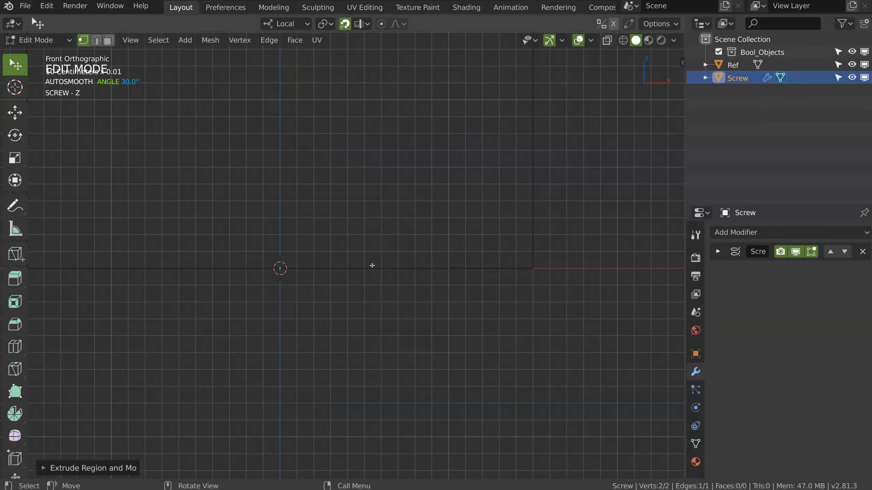
key("g")
key("z")
left_click(392, 265)
- Select the outer vertex of the base line and move it 0.2 cm outward along X
middle_click_drag(471, 272, 515, 242, "ctrl")
middle_click_drag(516, 242, 431, 242, "shift")
scroll(432, 242, "up", 1)
left_click(436, 247)
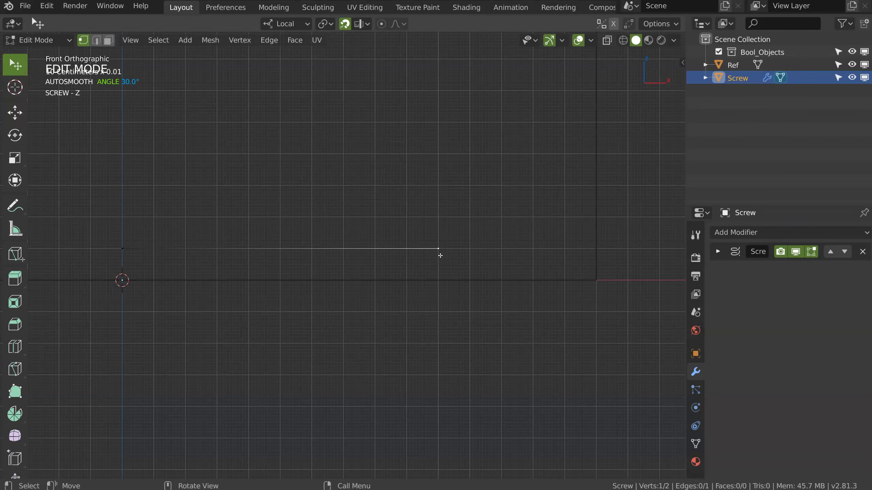
key("g")
key("x")
left_click(492, 259)
- Extrude the outer vertex 0.1 cm outward and 0.1 cm down, and extend it 0.2 cm along X to the reference edge
key("g")
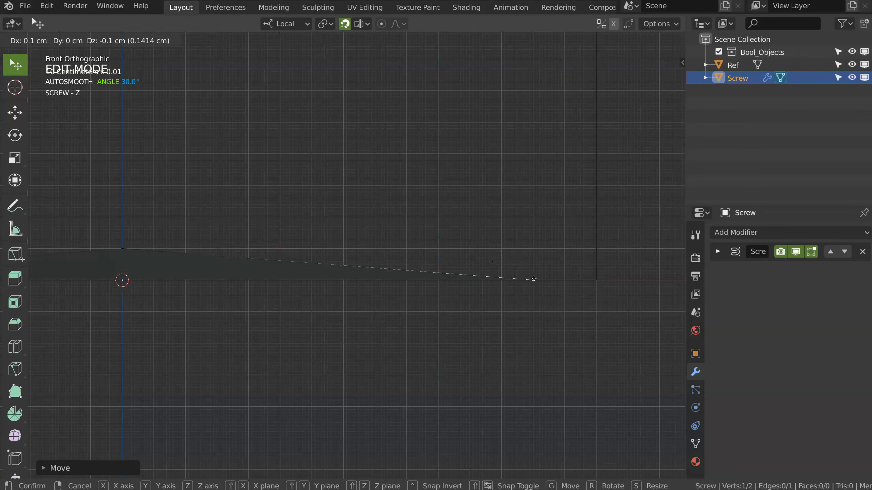
right_click(515, 256)
key("e")
left_click(532, 280)
key("e")
key("x")
left_click(598, 288)
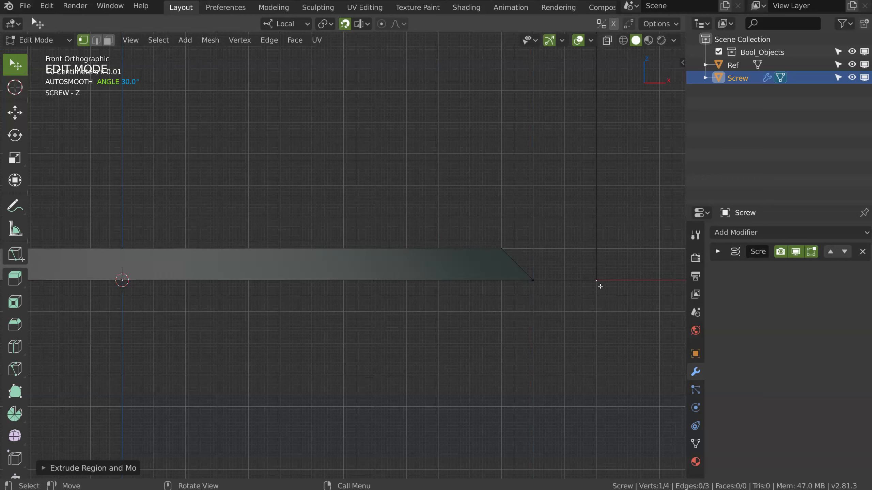
- Start the Shortcut VUr key display and hide the sidebar
left_click(682, 63)
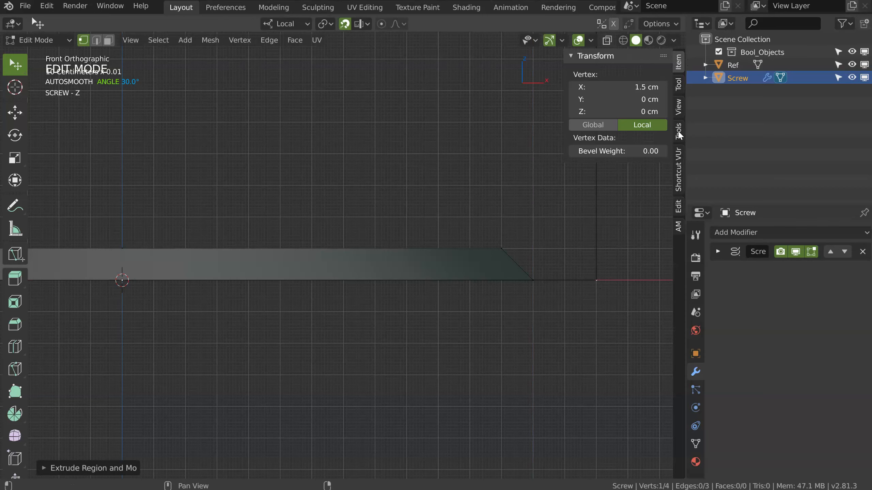
left_click(678, 168)
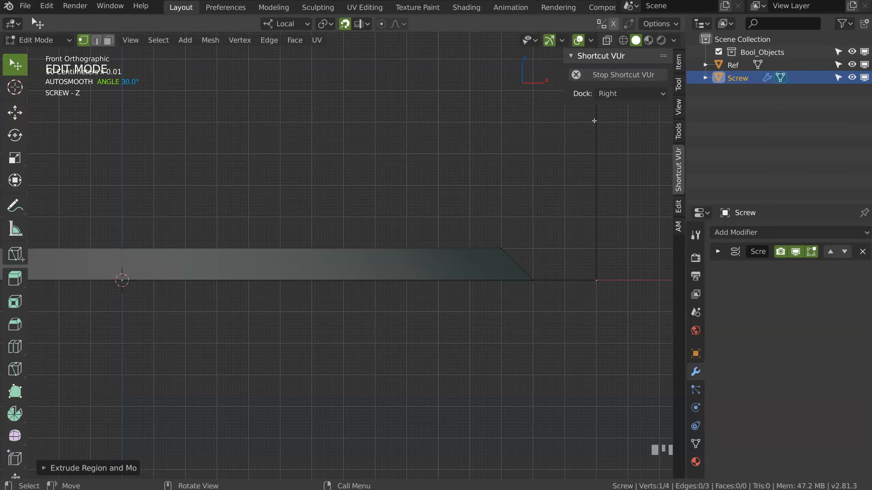
key("n")
- Extrude the profile 0.2 cm up along the reference edge and form a groove about 0.1 cm tall above it
middle_click_drag(569, 270, 577, 252, "shift")
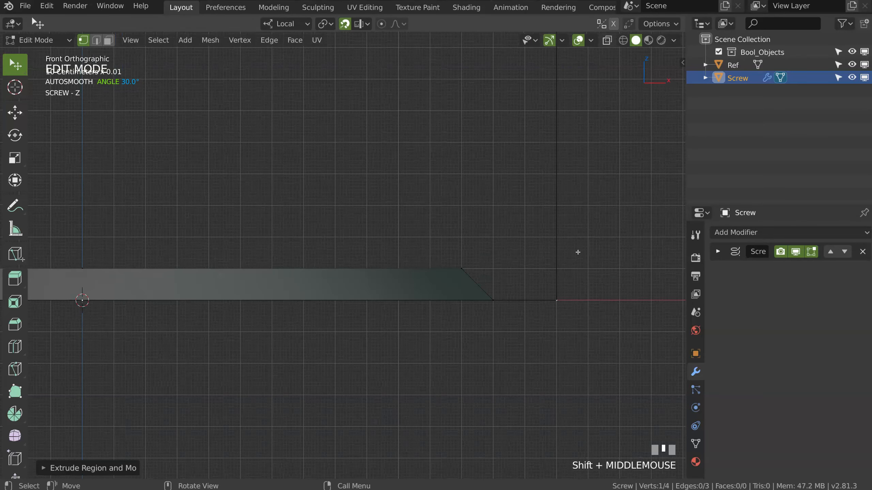
key("e")
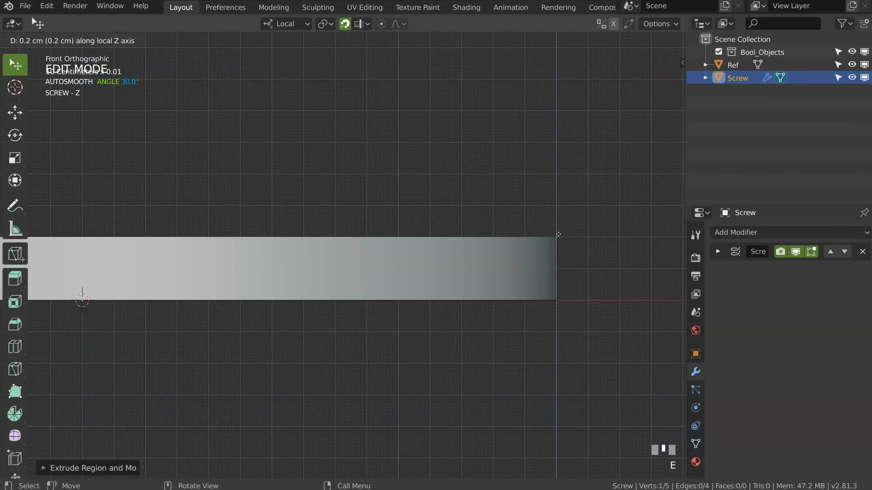
left_click(558, 236)
key("e")
middle_click_drag(527, 243, 504, 233)
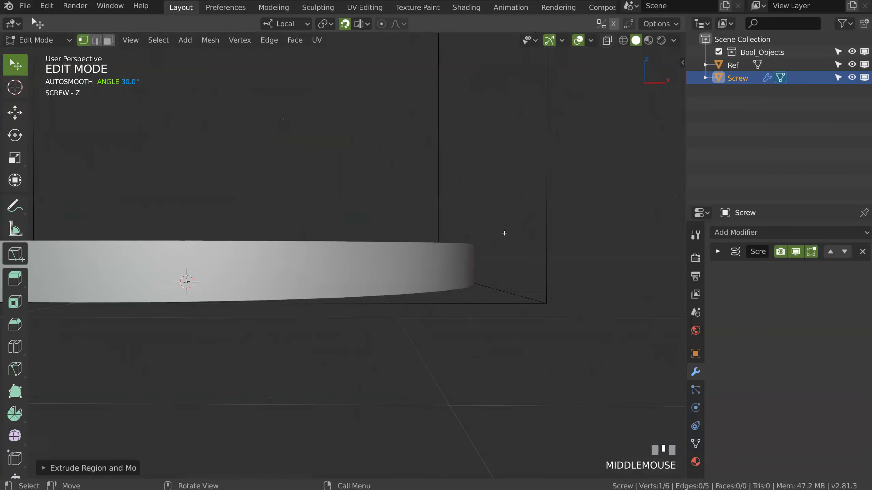
key("KP_1")
key("e")
left_click(518, 194)
key("e")
left_click(579, 184)
- Extrude the outer wall upward from the groove and raise its top vertex to a height of about 2.7 cm
key("e")
left_click(558, 132)
scroll(549, 138, "down", 5)
middle_click_drag(501, 140, 482, 264, "shift")
middle_click_drag(482, 264, 489, 316, "shift")
key("g")
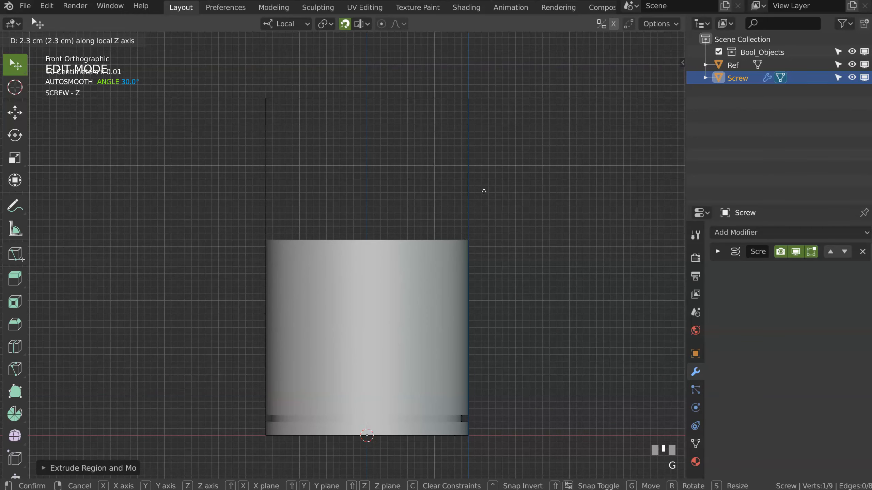
left_click(482, 205)
- Extrude the wall's top vertex about 0.4 cm inward and about 0.8 cm up to form a narrower collar
middle_click_drag(453, 226, 534, 261, "shift")
key("e")
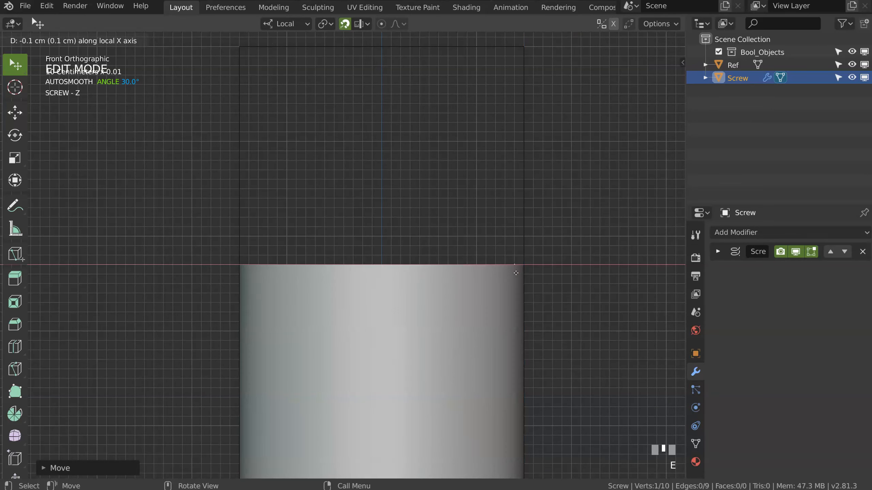
left_click(483, 276)
key("e")
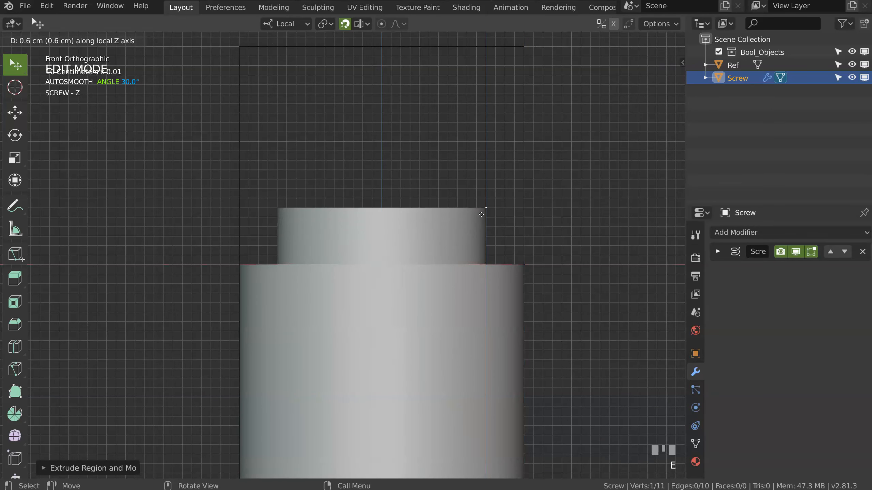
left_click(481, 197)
- Extrude a flange about 0.3 cm outward and 0.1 cm up, with a slope going 0.6 cm inward and 0.3 cm up
key("e")
left_click(518, 200)
key("e")
left_click(517, 195)
key("e")
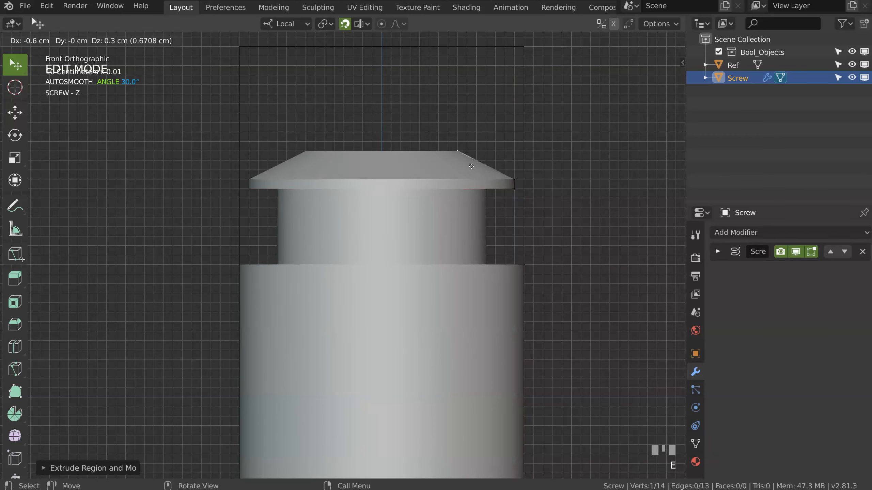
left_click(463, 164)
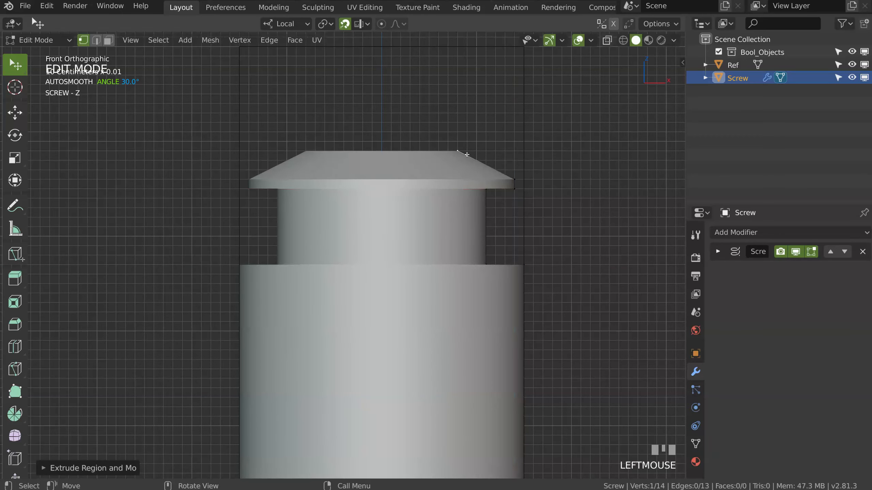
- Extrude a vertical neck from the top of the flange's slope, about 0.9 cm tall
key("e")
left_click(462, 81)
key("g")
key("z")
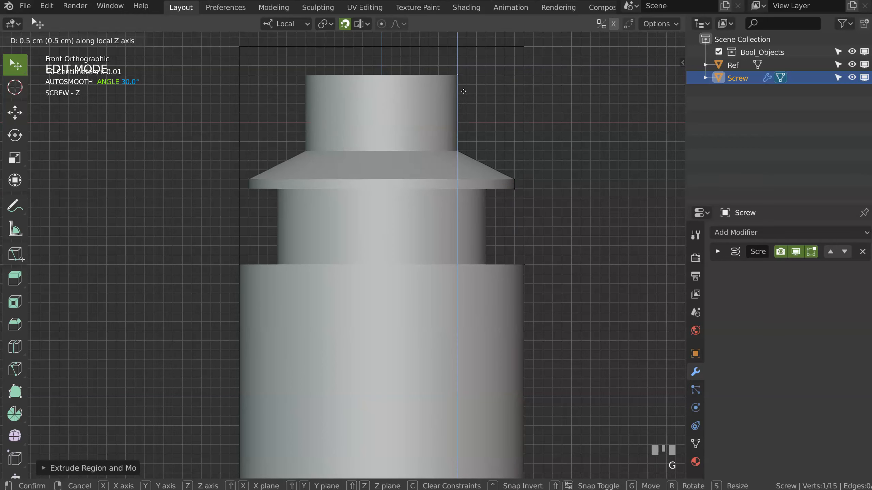
left_click(465, 77)
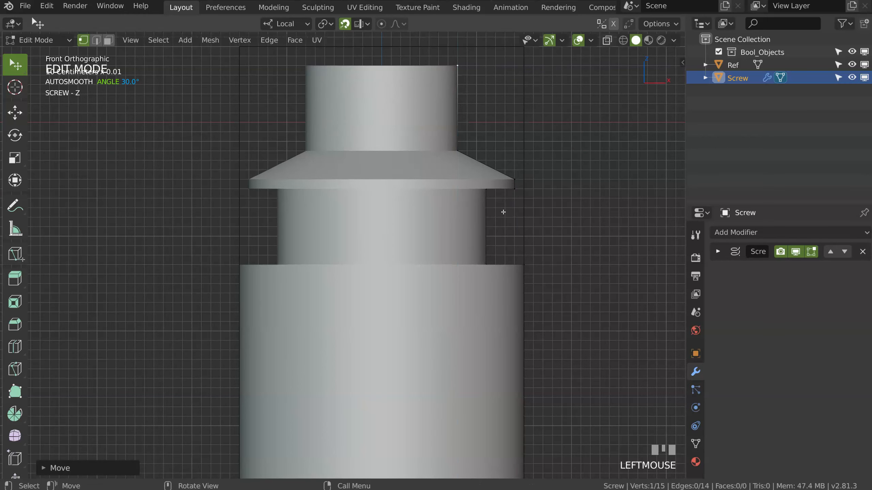
- Select the four vertices of the flange and move them about 0.225 cm down along Z
right_click_drag(502, 206, 521, 172, "ctrl")
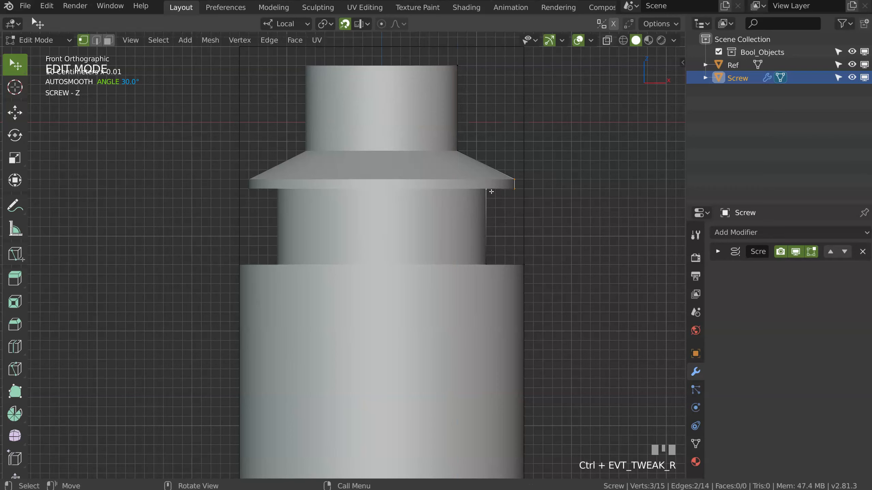
left_click(459, 151, "shift")
key("g")
key("x")
key("z")
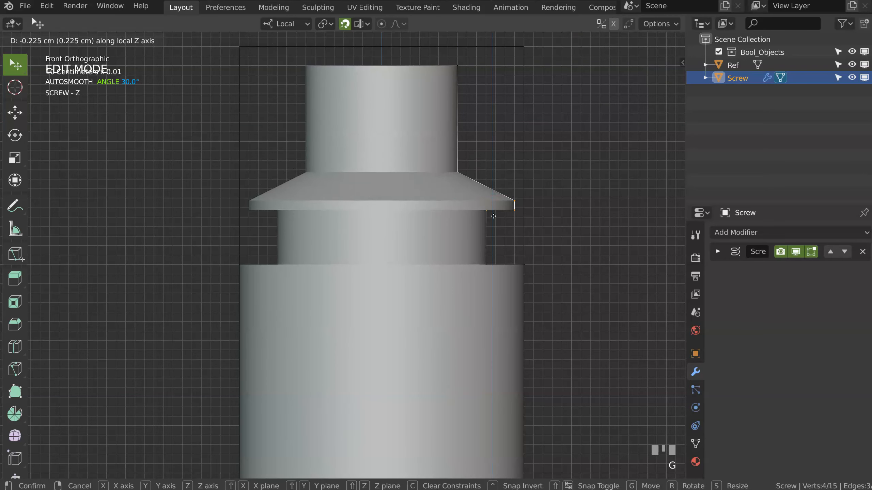
left_click(493, 215)
- Select the neck's top vertex, turn on X-ray display and adjust the viewport shading options
middle_click_drag(493, 215, 435, 217)
key("Tab")
middle_click_drag(425, 179, 404, 219)
key("Tab")
left_click(477, 208)
key("Tab")
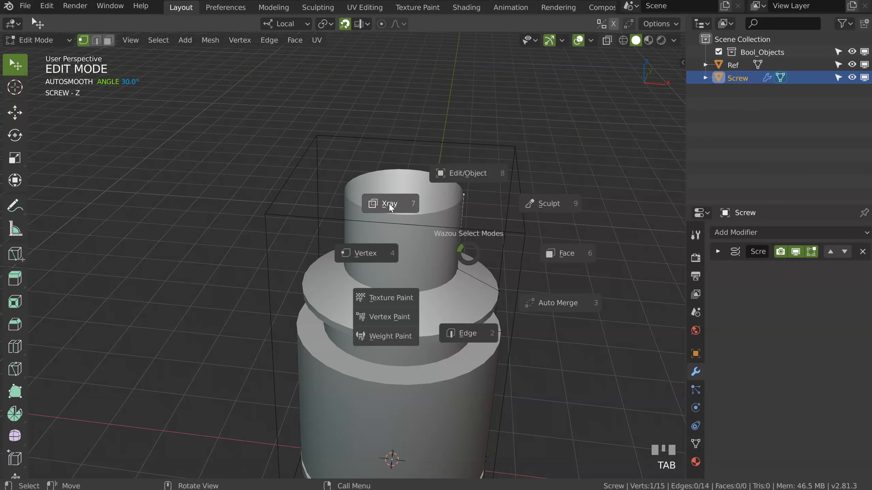
left_click(607, 40)
left_click(606, 40)
middle_click_drag(529, 134, 508, 158)
left_click(673, 40)
left_click_drag(700, 283, 647, 287)
- In front view, extrude the neck's top vertex 0.1 cm inward and about 1.2 cm down to form the inner wall
middle_click_drag(413, 340, 424, 296)
middle_click_drag(453, 267, 411, 185, "shift")
key("KP_1")
key("e")
left_click(364, 202)
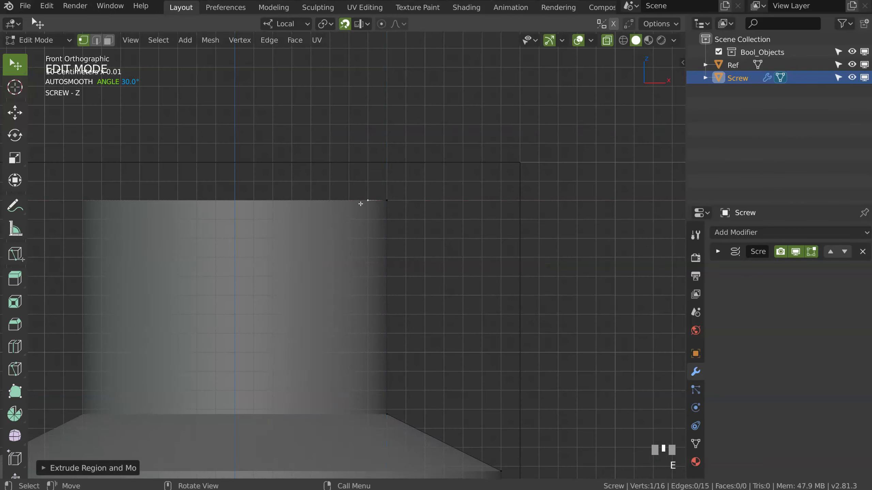
key("e")
left_click(345, 428)
- Extrude the inner wall 0.3 cm outward and 0.2 cm down beneath the flange slope, then straight down to just below the body's top
middle_click_drag(344, 427, 332, 185, "shift")
key("e")
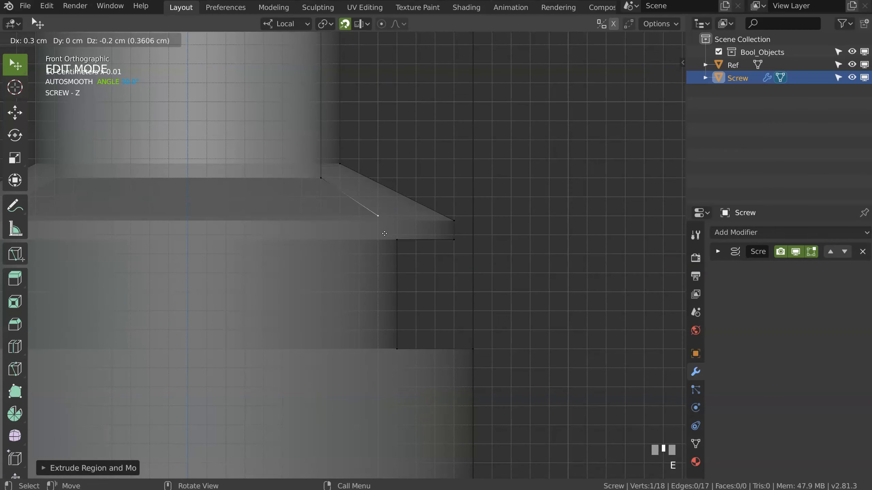
left_click(382, 231)
key("e")
key("z")
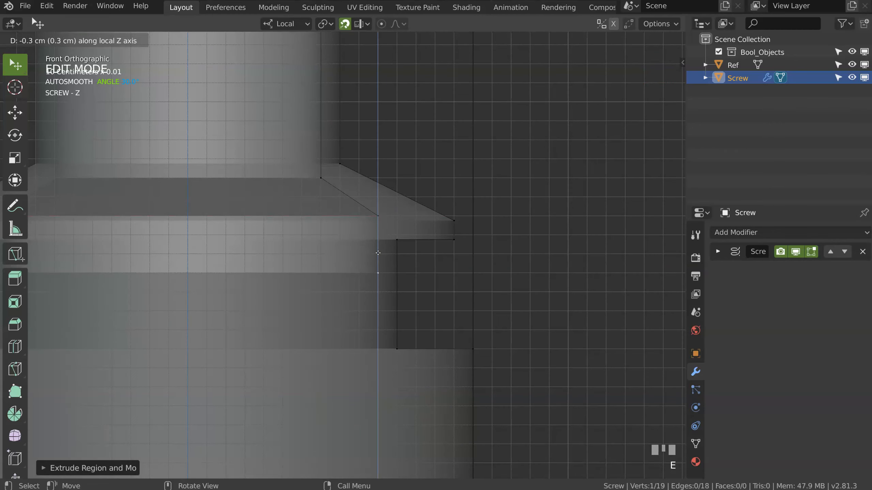
left_click(382, 376)
- Extrude the inner profile outward along X below the body's shoulder, then down along Z to just above the bottom groove
key("e")
key("x")
left_click(462, 376)
middle_click_drag(462, 375, 455, 162, "ctrl")
key("e")
key("z")
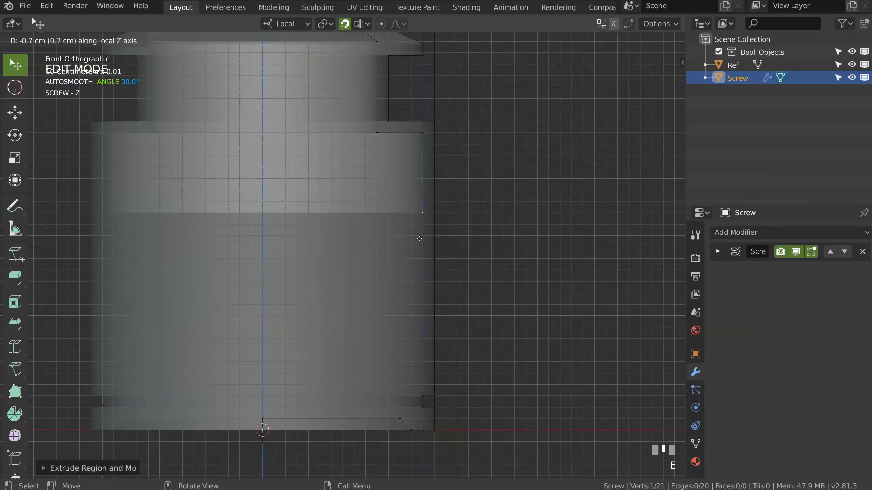
left_click(403, 433)
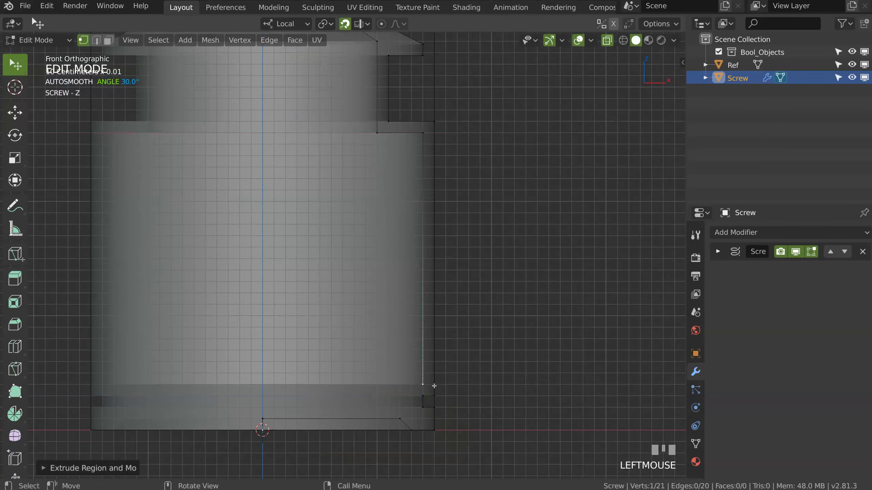
- In front view, extrude the inner profile inward and down past the bottom groove, then across to the central axis as the floor
key("e")
left_click(410, 388)
key("e")
left_click(410, 408)
key("KP_1")
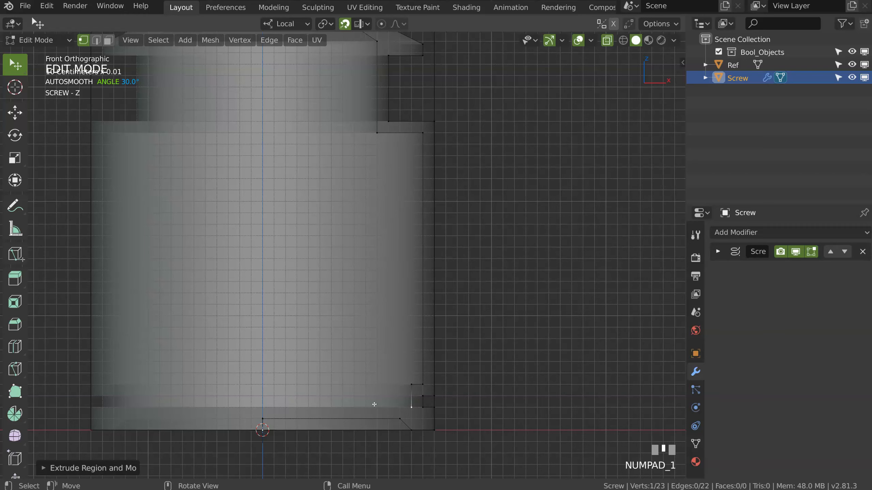
key("e")
middle_click_drag(374, 405, 314, 406)
left_click(248, 408)
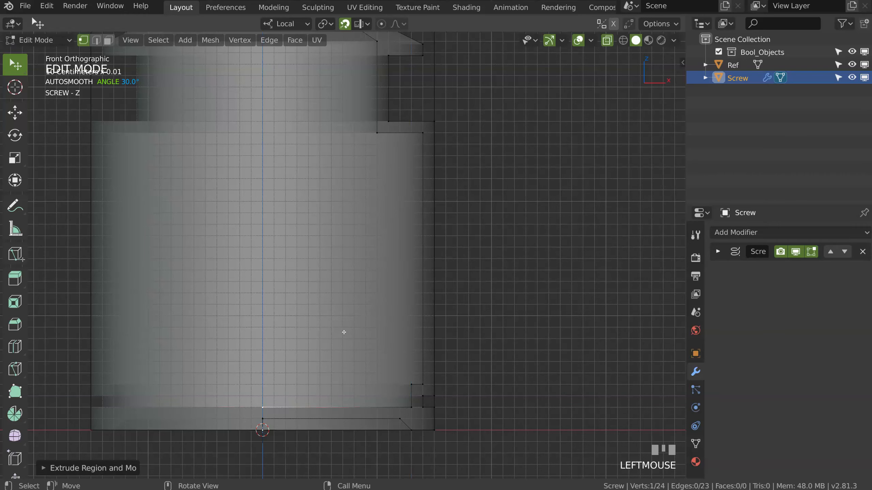
- Return to Object Mode and clip the view to the left half of the container to inspect its inside
middle_click_drag(343, 331, 391, 238)
key("Tab")
middle_click_drag(376, 197, 383, 258, "shift")
key("Tab")
left_click(344, 227)
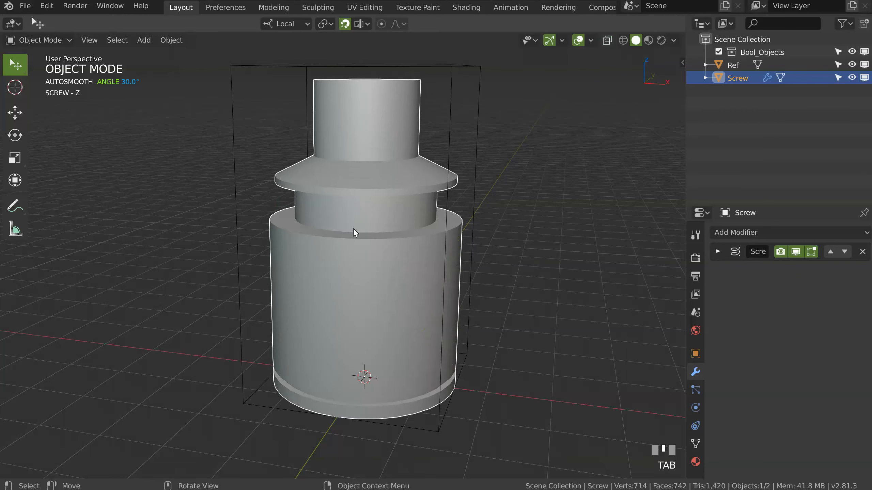
middle_click_drag(353, 229, 365, 230)
middle_click_drag(358, 270, 371, 263)
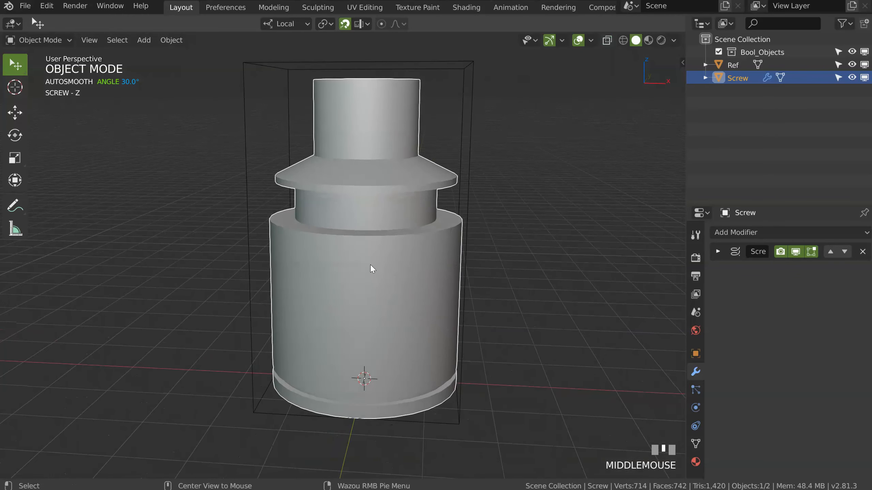
key("alt+b")
left_click_drag(228, 43, 378, 469)
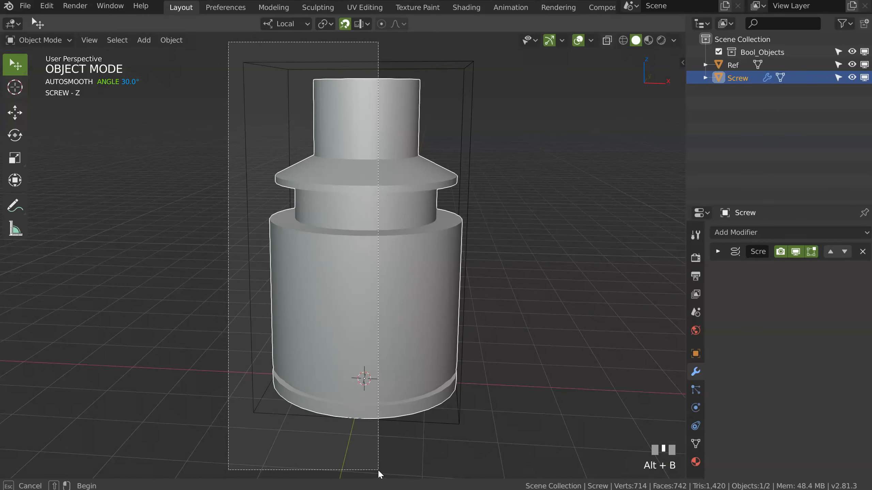
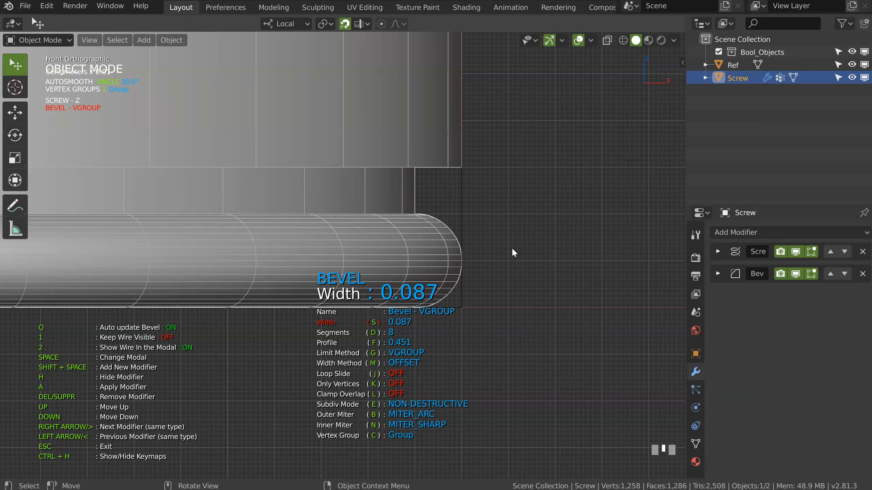
- Set the vertex-group bevel on the container's bottom rim to a width of 0.086 and a profile of about 0.44
left_click(510, 248)
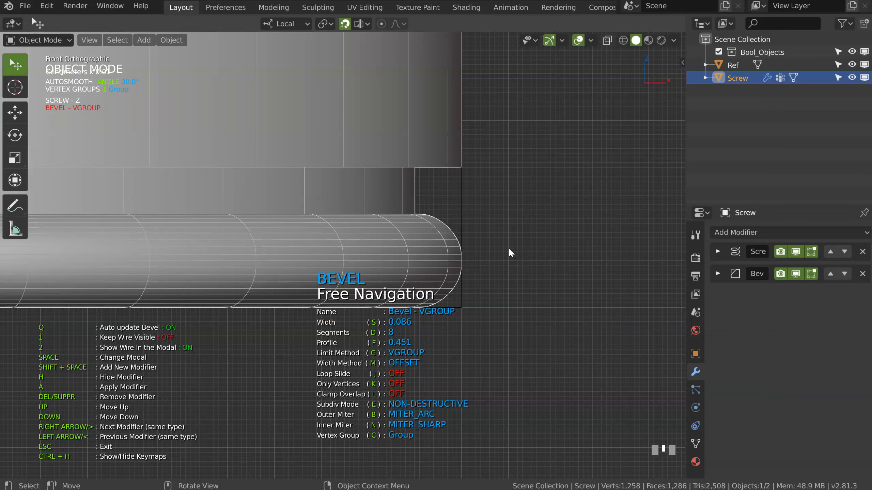
key("f")
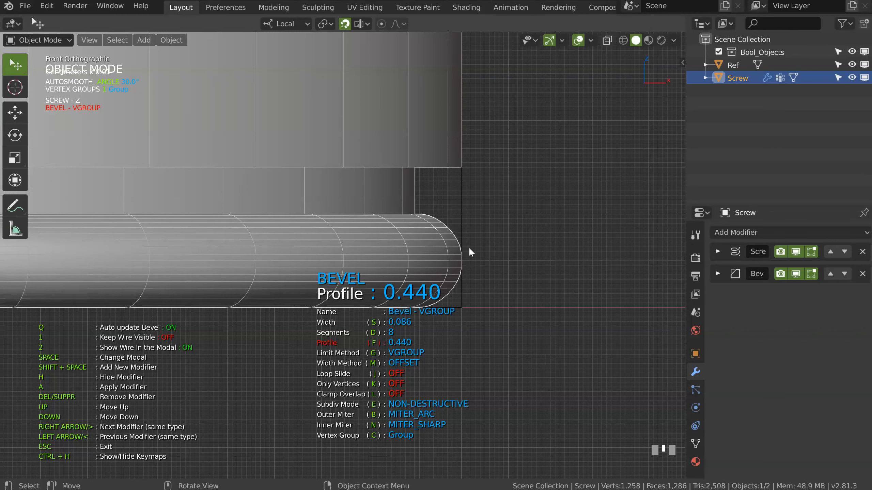
middle_click_drag(479, 247, 418, 208)
- Set the steps of the container's Screw modifier to 64
key("space")
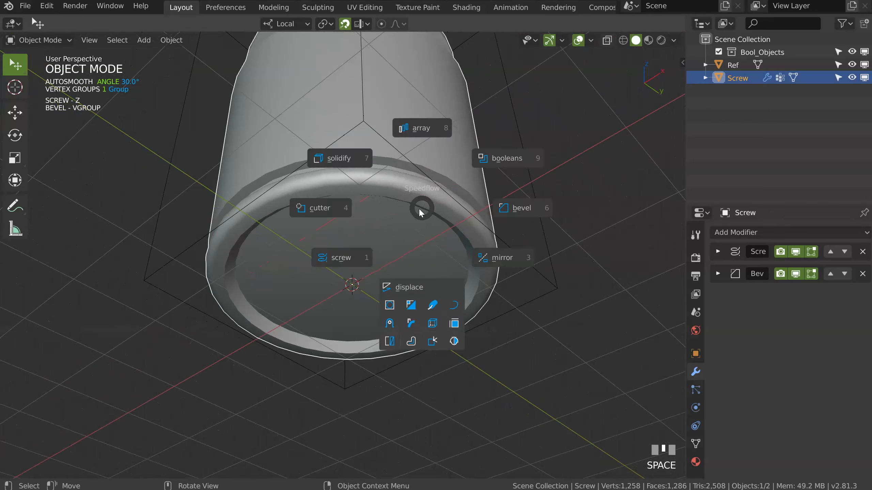
left_click(340, 256)
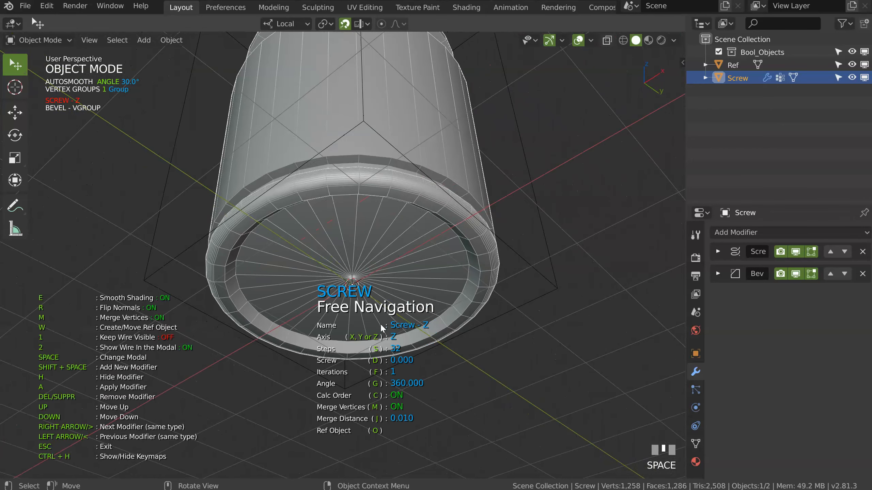
middle_click_drag(431, 280, 389, 359, "shift")
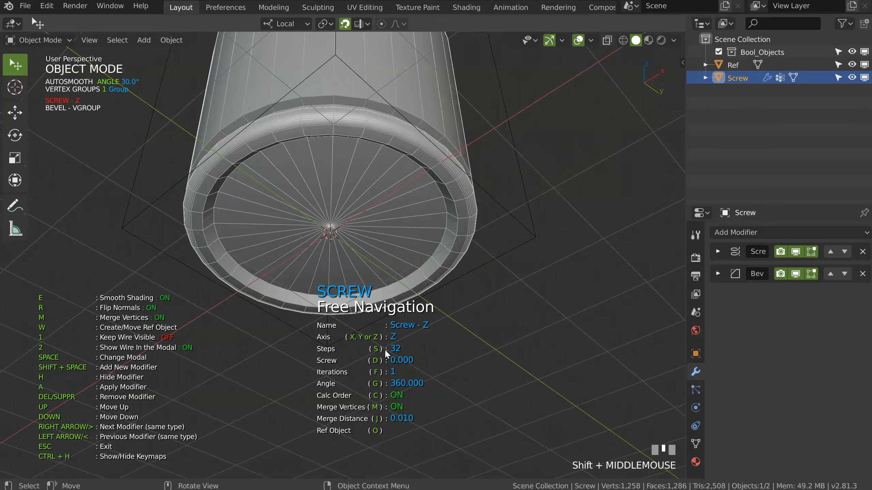
type("s64")
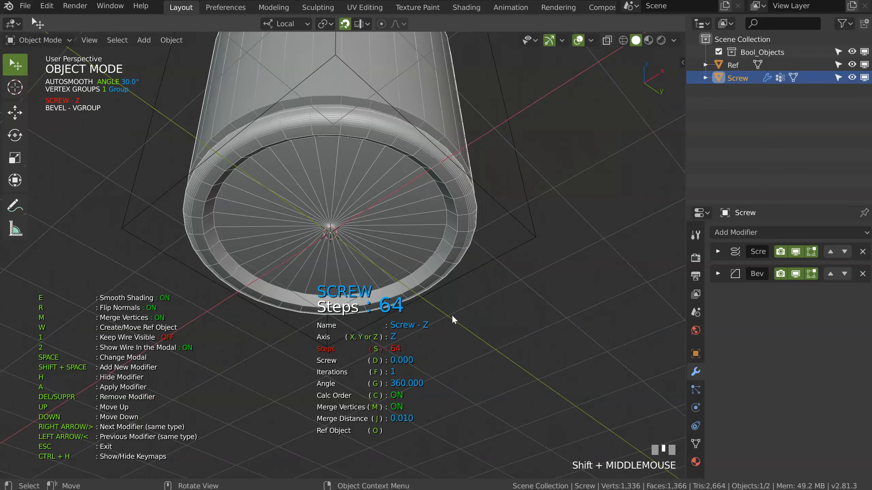
key("Return")
key("KP_Enter")
middle_click_drag(451, 315, 365, 203)
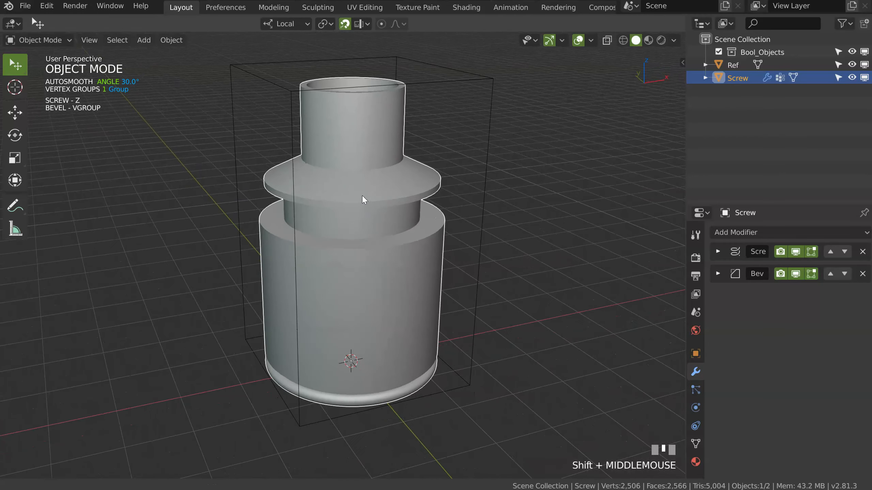
- Save the scene as the next numbered version of pills_container_001.blend in the scenes_2 folder
left_click(17, 6)
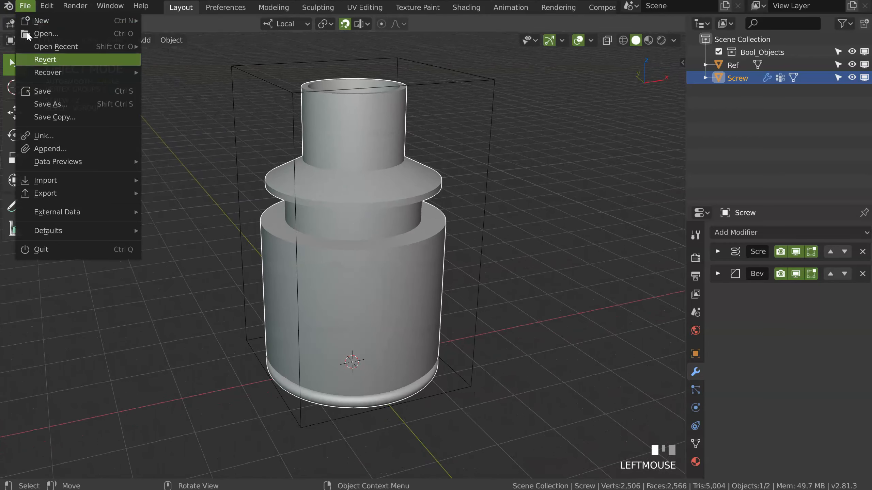
left_click(45, 107)
left_click(339, 124)
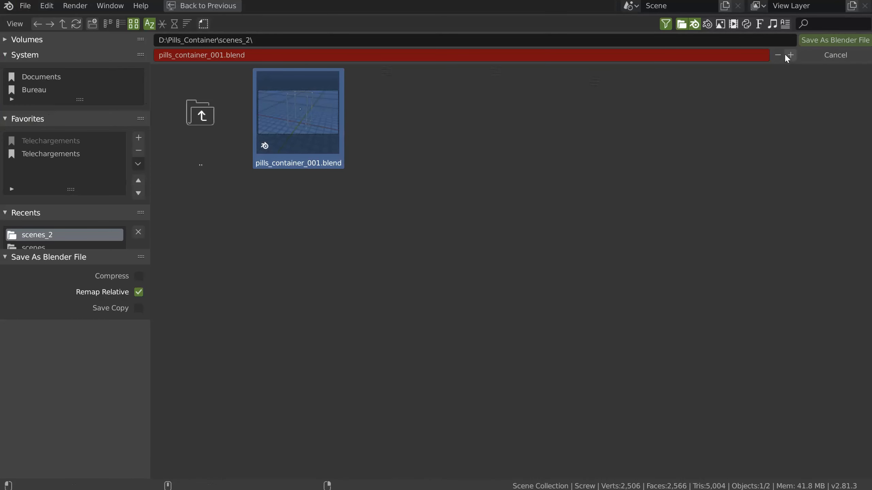
left_click(817, 40)
- Add a default cube at the container's base and move it 3 cm up along Z
middle_click_drag(364, 199, 386, 221)
middle_click_drag(378, 189, 333, 191)
key("KP_7")
middle_click_drag(391, 231, 384, 195)
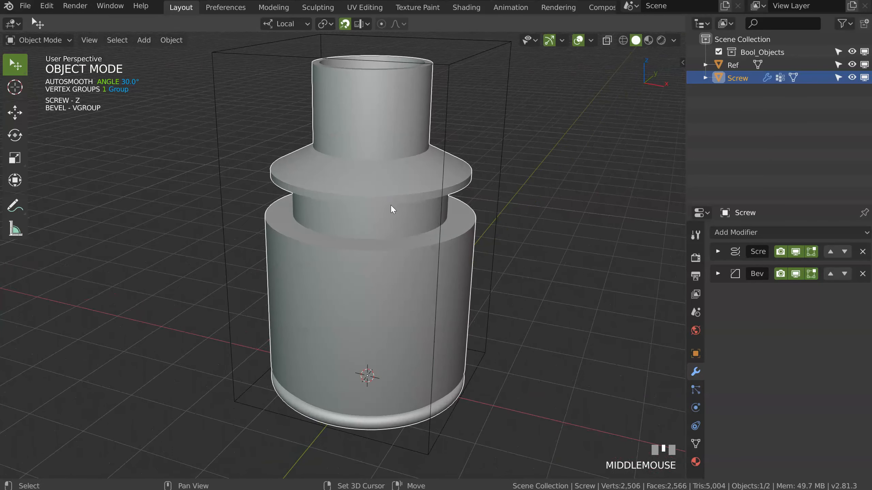
key("shift+q")
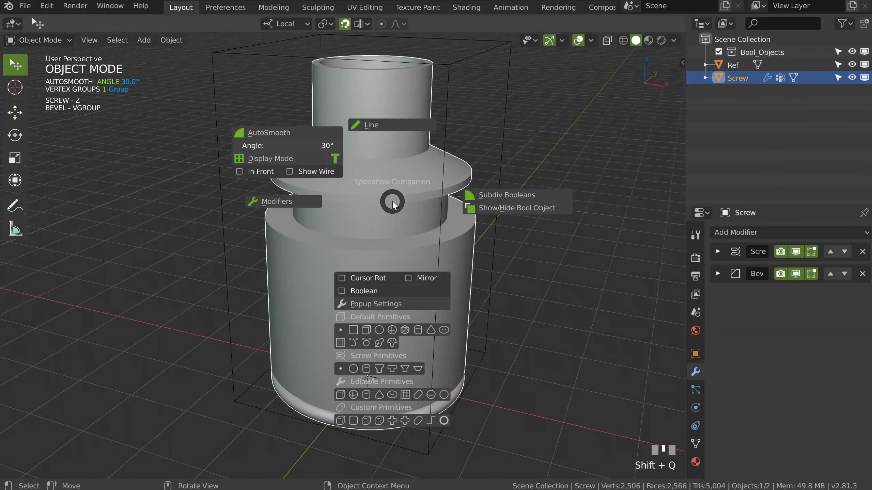
left_click(371, 326)
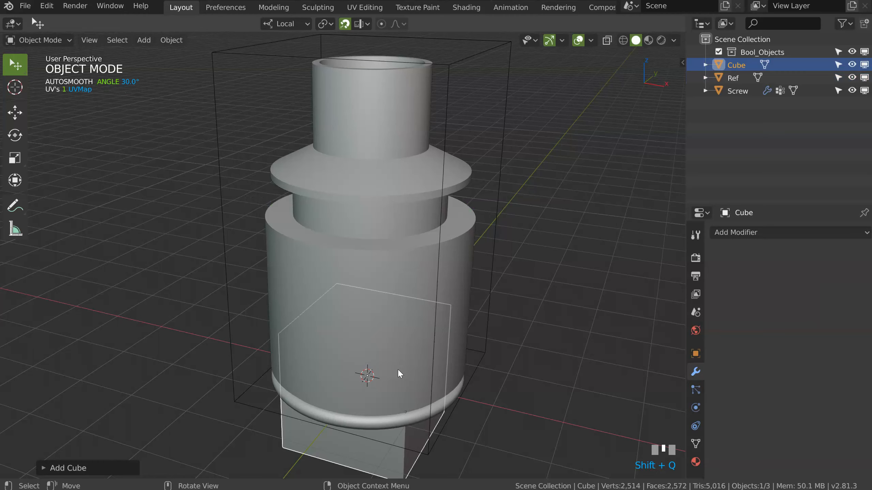
key("g")
key("z")
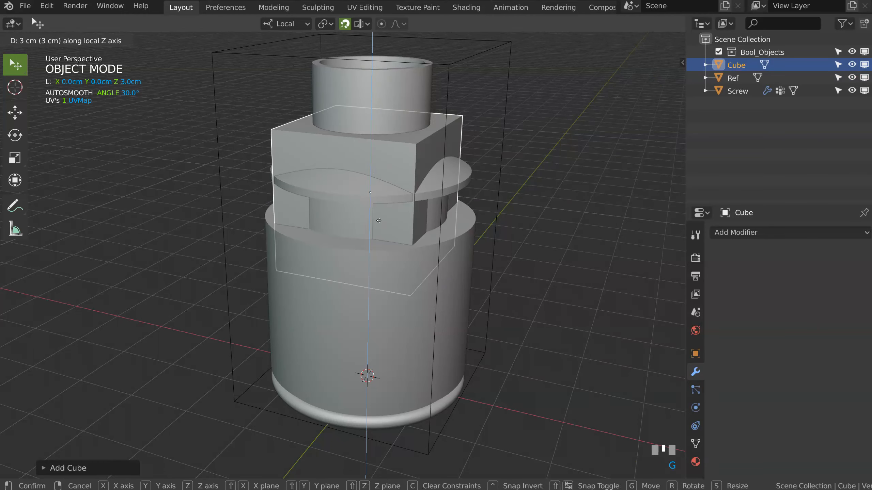
left_click(384, 218)
- Scale the cube's mesh down in Edit Mode to about 0.45 cm across
middle_click_drag(385, 218, 386, 216)
key("Tab")
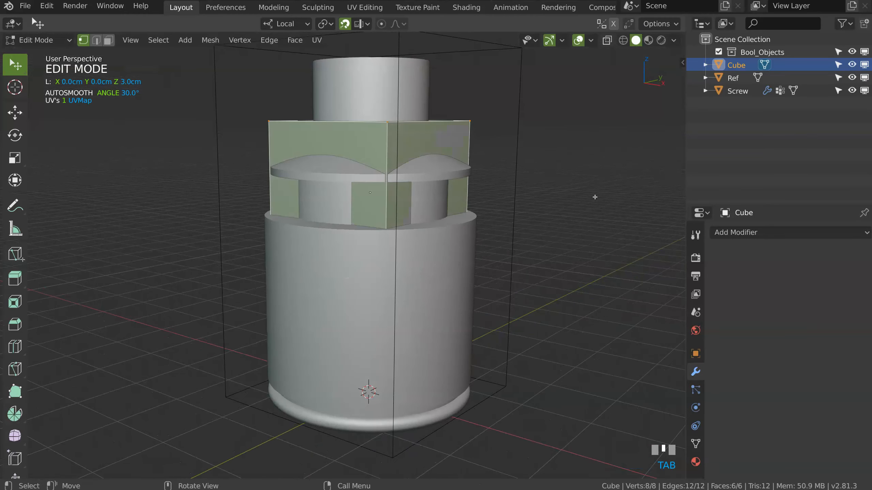
key("s")
left_click(465, 195)
key("Tab")
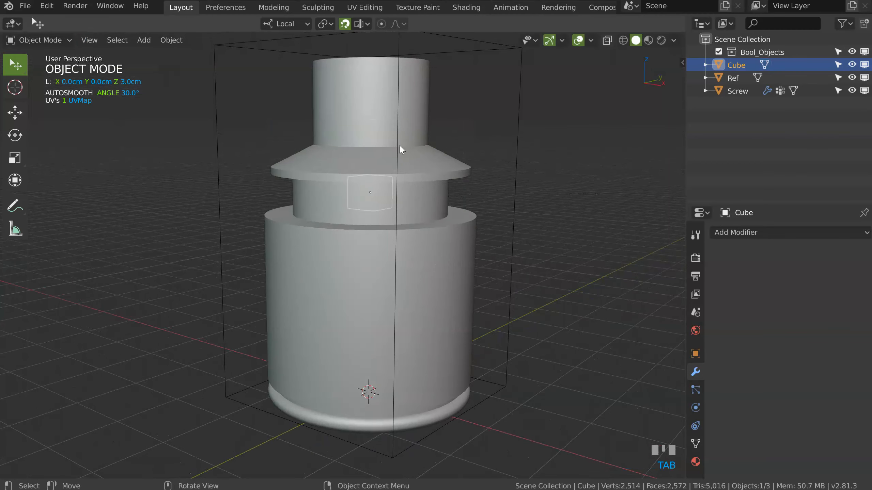
- Move the small cube -1 cm along Y to the edge of the recess below the flange
middle_click_drag(400, 132, 366, 186)
key("g")
key("y")
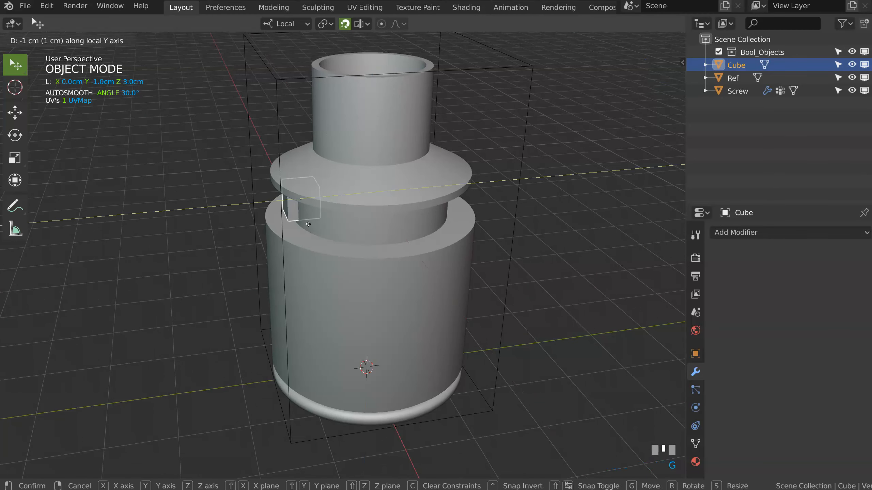
left_click(297, 228)
- Turn off snapping and move the small cube along Y and Z to about Y -1.13 cm and Z 3.09 cm
middle_click_drag(297, 227, 301, 205)
middle_click_drag(301, 205, 339, 231, "ctrl")
key("shift+Tab")
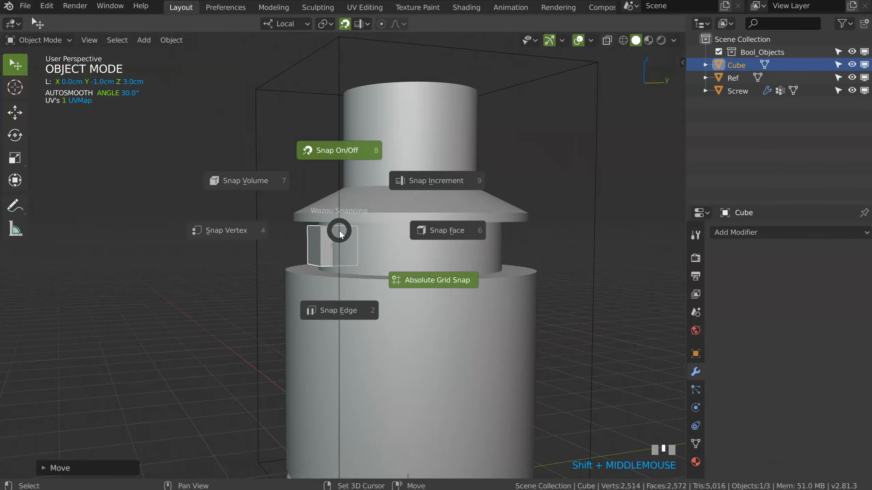
left_click(339, 154)
mouse_move(344, 191)
middle_mouse_down("ctrl")
mouse_move(387, 189)
mouse_move(357, 182)
middle_mouse_up("ctrl")
middle_click_drag(358, 182, 364, 221, "shift")
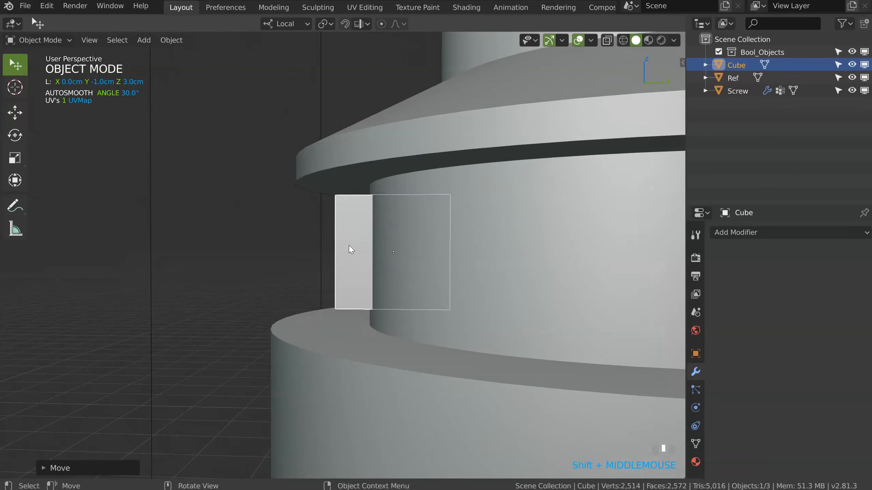
middle_click_drag(468, 179, 374, 186)
key("g")
key("y")
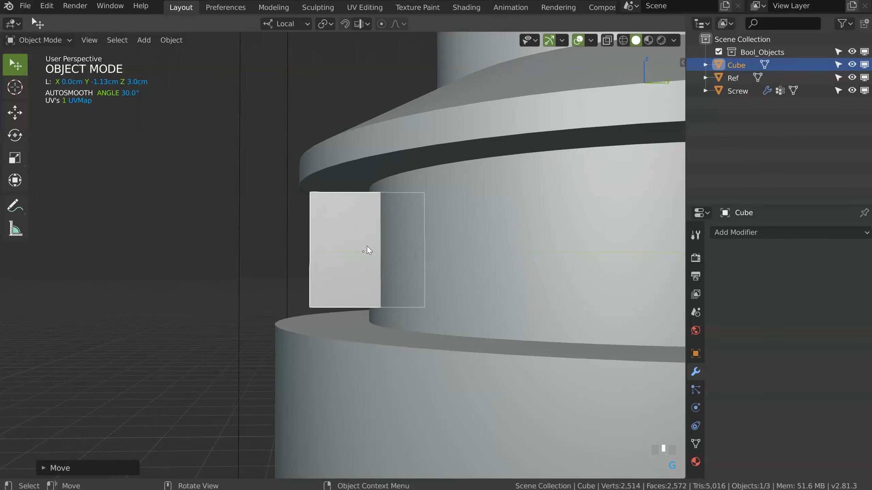
key("z")
left_click(358, 226)
- In Edit Mode with X-ray on, move the cube's inner face outward along Y until the block is about 0.33 cm deep
middle_click_drag(358, 227, 439, 159)
middle_click_drag(321, 199, 359, 186)
key("Tab")
left_click(322, 212)
key("alt+z")
key("g")
key("y")
left_click(349, 225)
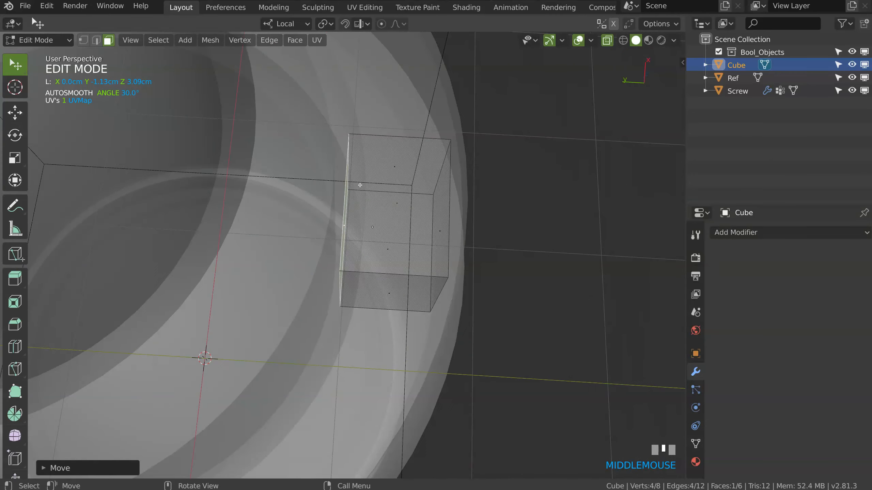
key("g")
key("y")
left_click(348, 224)
- Round the block's outer vertical edges with a weight-based Bevel modifier and adjust its segments
middle_click_drag(348, 224, 355, 203)
key("Tab")
key("Tab")
middle_click_drag(354, 203, 359, 193)
key("space")
key("d")
left_click(562, 220)
middle_click_drag(564, 223, 498, 173)
key("d")
left_click(565, 190)
middle_click_drag(442, 188, 375, 227)
left_click(336, 217)
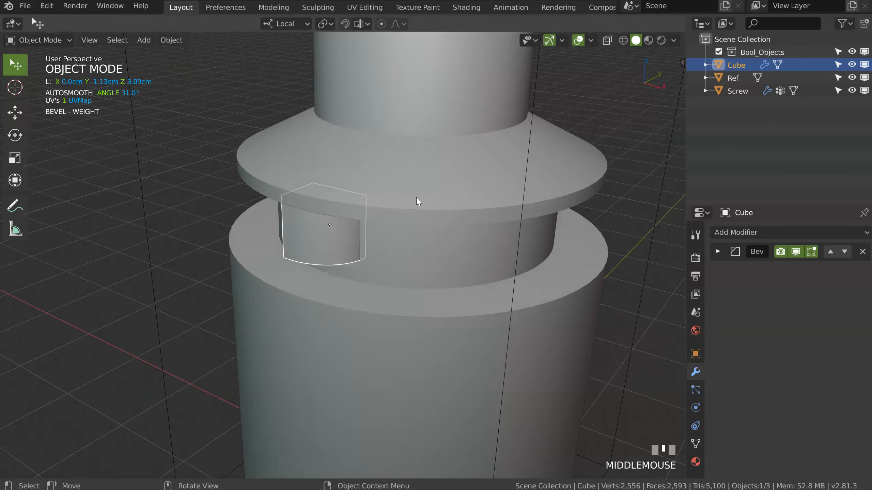
- Show the block's transform values and set its Y location to 0 cm
middle_click_drag(460, 176, 355, 201)
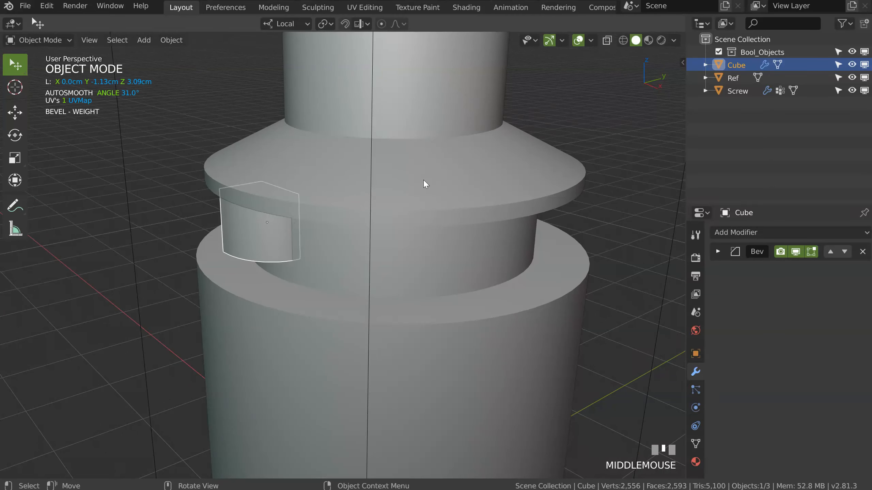
left_click(683, 61)
left_click(678, 61)
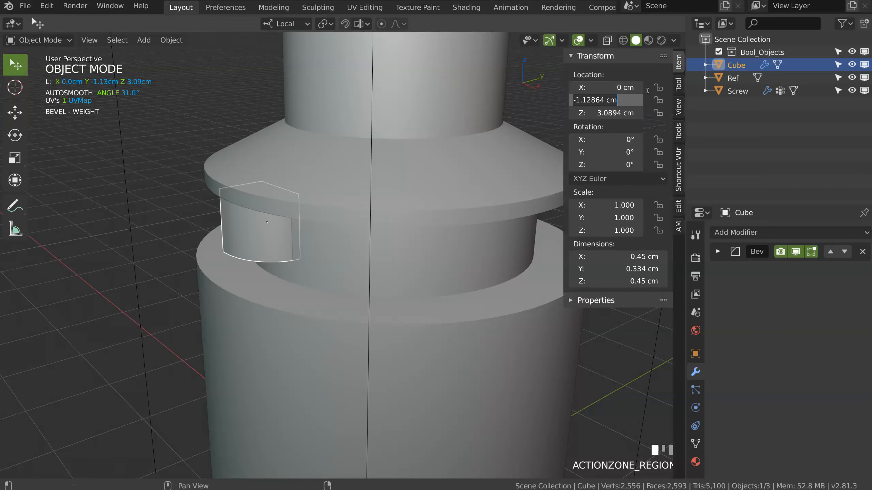
key("KP_Enter")
middle_click_drag(374, 99, 370, 219, "ctrl")
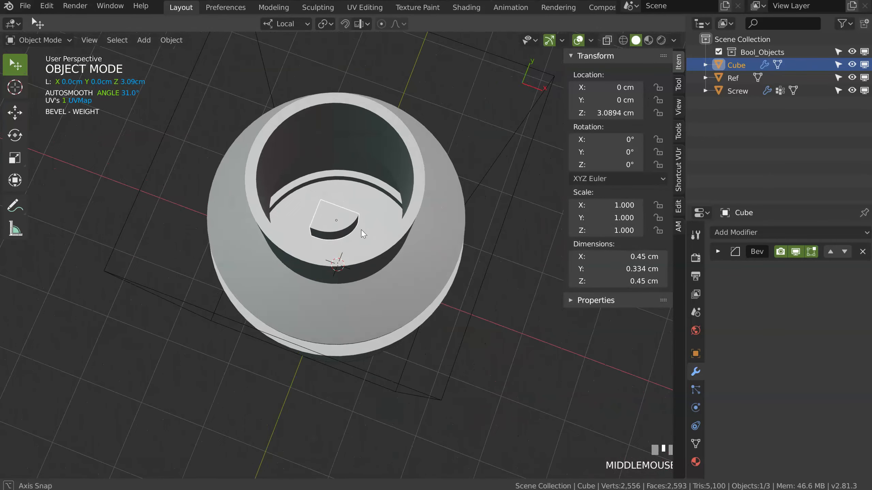
- Add an Array modifier to the rounded block and make it a circular array with a count of 4
key("space")
left_click(356, 146)
key("space")
middle_click_drag(403, 150, 356, 213)
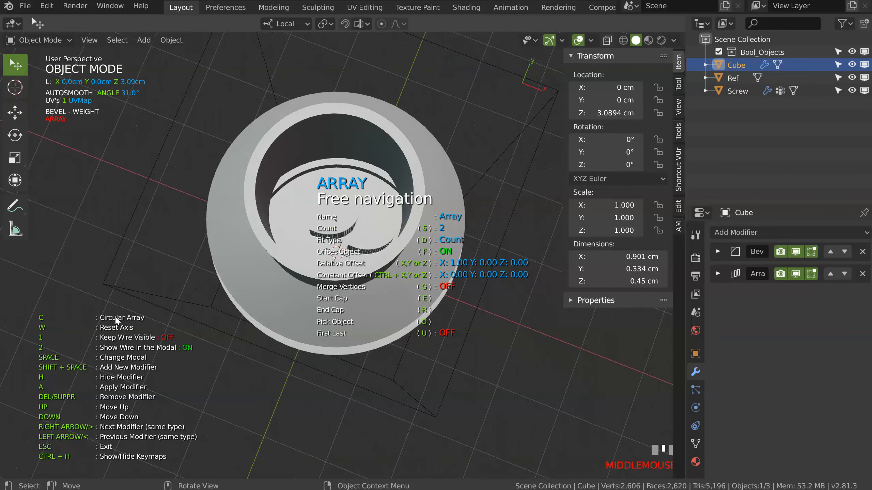
middle_click_drag(254, 284, 365, 240)
key("c")
scroll(399, 240, "up", 1)
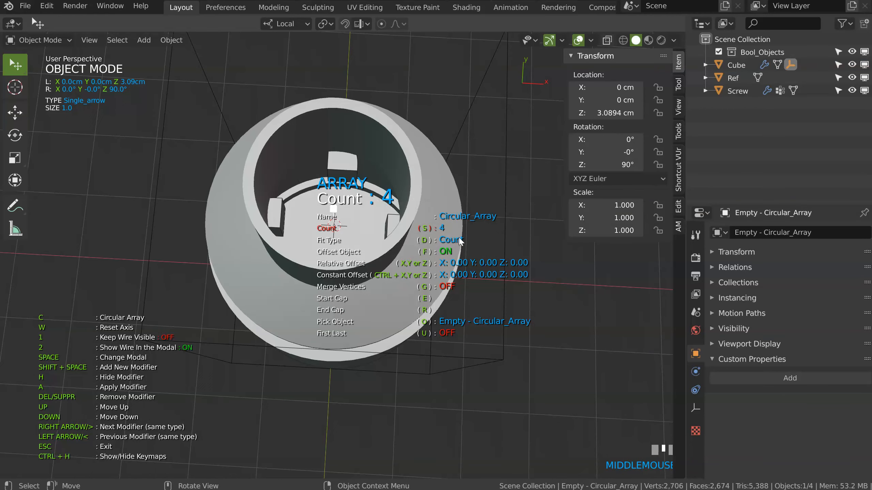
key("space")
- Set the blocks' X Displace strength to about 1.122 so they move outward from the container's axis
middle_click_drag(471, 238, 392, 191)
key("shift+space")
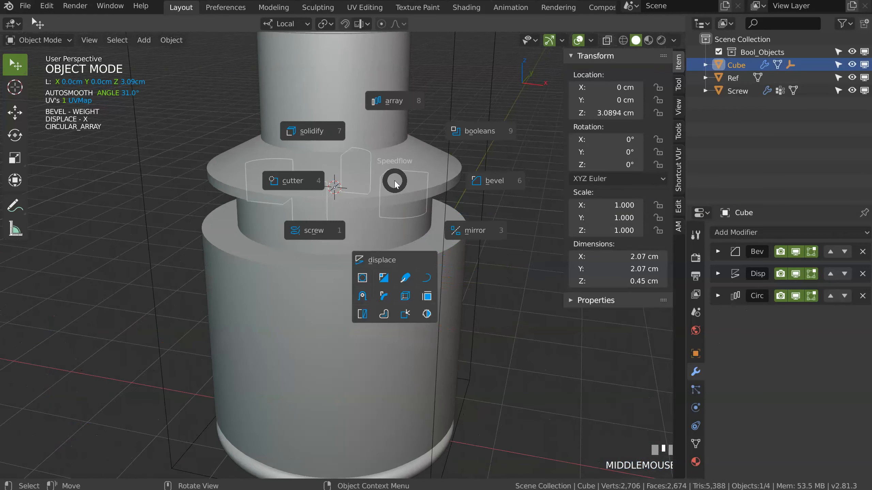
left_click(380, 264)
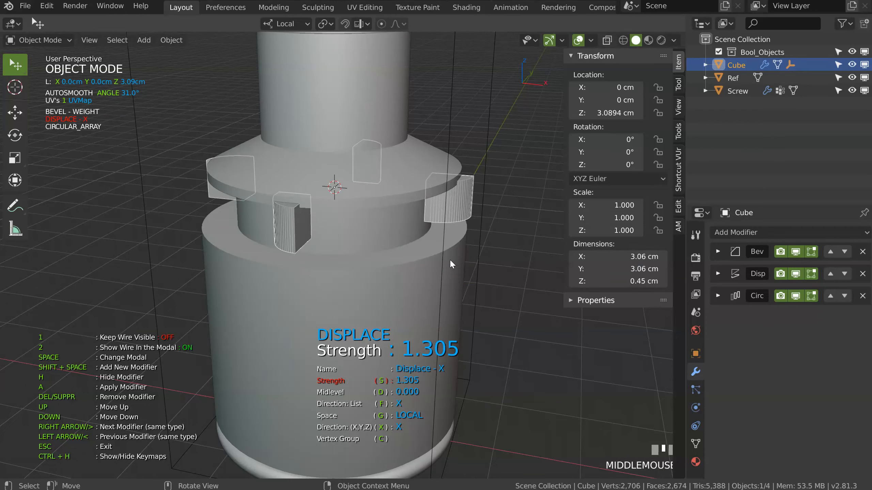
key("space")
- In Edit Mode with X-ray on, rotate the block's whole mesh 90° about local Z so its rounded side faces outward
middle_click_drag(424, 260, 425, 211)
middle_click_drag(426, 212, 374, 138, "ctrl")
middle_click_drag(374, 137, 347, 202, "shift")
key("Tab")
key("Tab")
key("Tab")
key("alt+z")
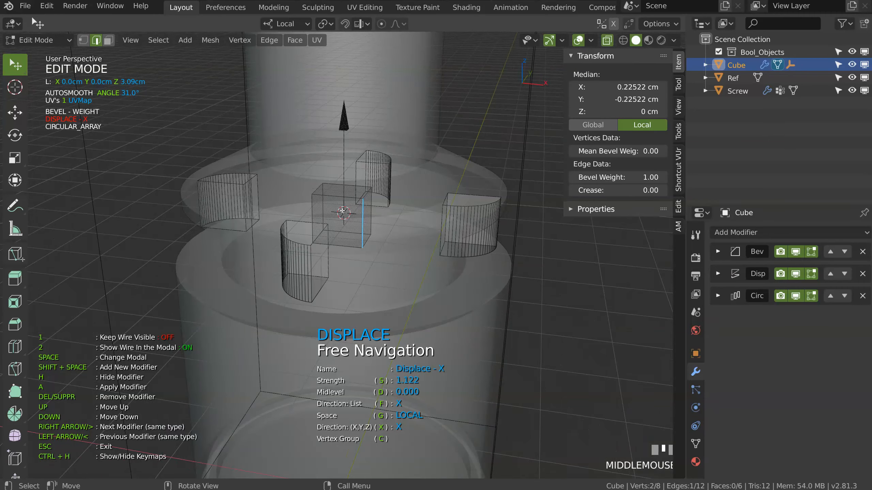
middle_click_drag(337, 205, 360, 262)
key("a")
key("a")
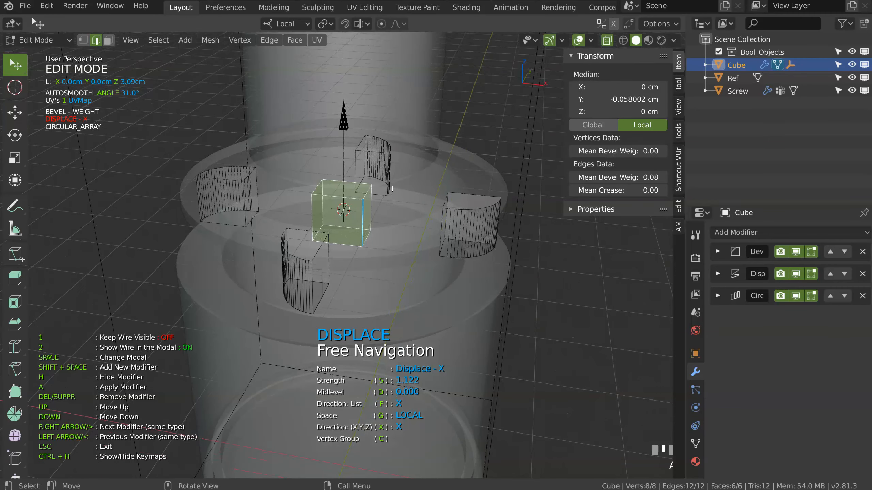
key("r")
key("z")
key("z")
type("90")
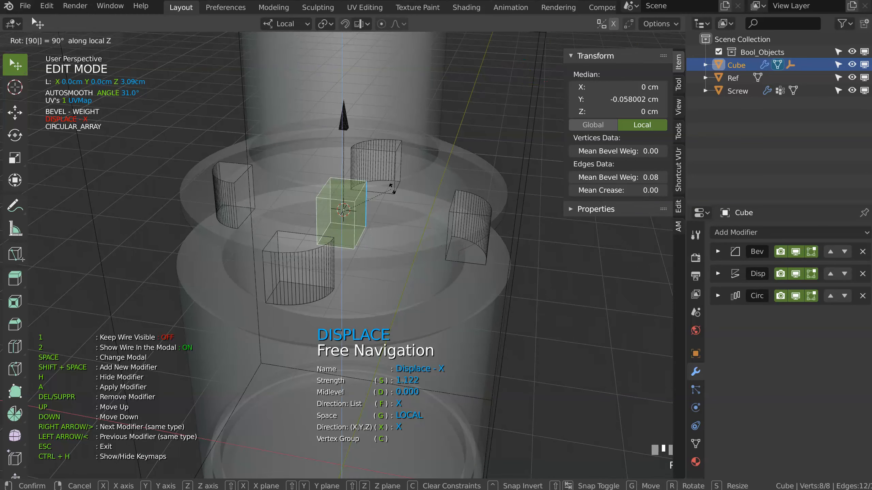
key("Return")
key("Tab")
- Increase the Displace strength until the block array spans about 2.66 cm, and finish the modifier adjustment
middle_click_drag(343, 235, 310, 207)
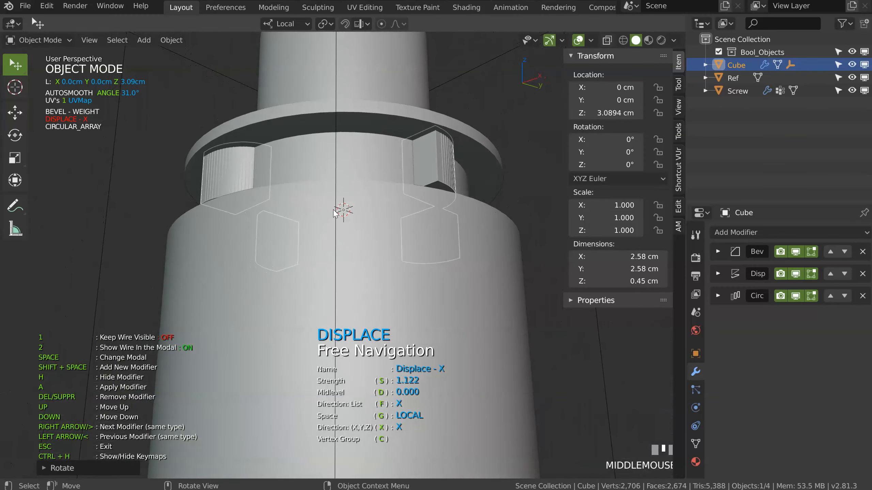
key("s")
middle_click_drag(354, 209, 384, 247)
middle_click_drag(384, 247, 305, 223)
key("Escape")
- Clip the view to a section of the container to examine how a block meets the neck wall
middle_click_drag(306, 223, 345, 219, "shift")
key("b")
left_click_drag(312, 372, 312, 372)
middle_click_drag(381, 237, 244, 197)
middle_click_drag(244, 197, 333, 241, "shift")
middle_click_drag(333, 240, 256, 162)
middle_click_drag(256, 162, 309, 162, "shift")
- Move the block's inner face outward along local X by about 0.02 cm in Edit Mode
left_click(308, 162)
key("Tab")
middle_click_drag(356, 227, 542, 230, "shift")
left_click(474, 244)
middle_click_drag(474, 244, 427, 134)
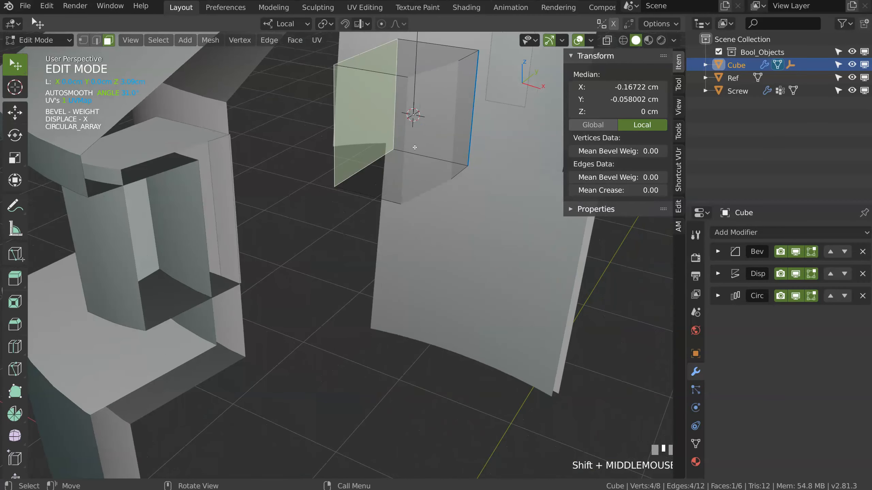
key("g")
key("x")
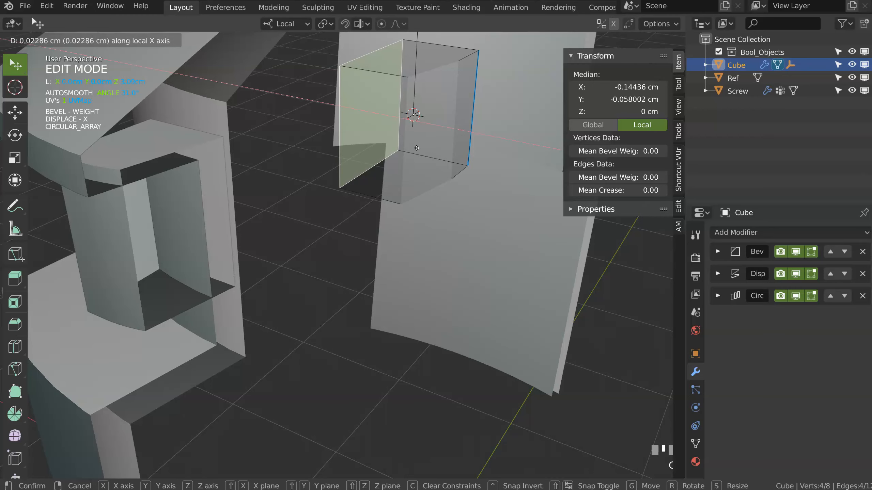
left_click(417, 149)
middle_click_drag(416, 148, 364, 152)
key("Tab")
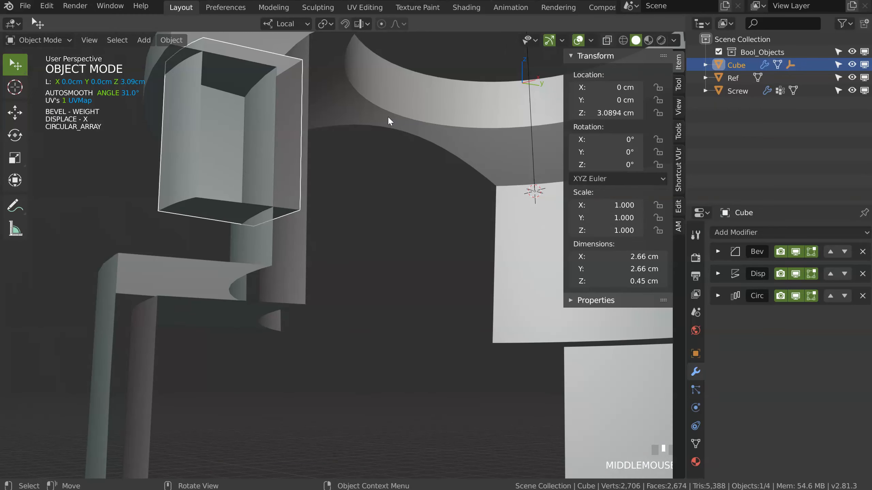
- Raise the blocks' X Displace strength to about 1.182
key("space")
left_click(317, 263)
key("s")
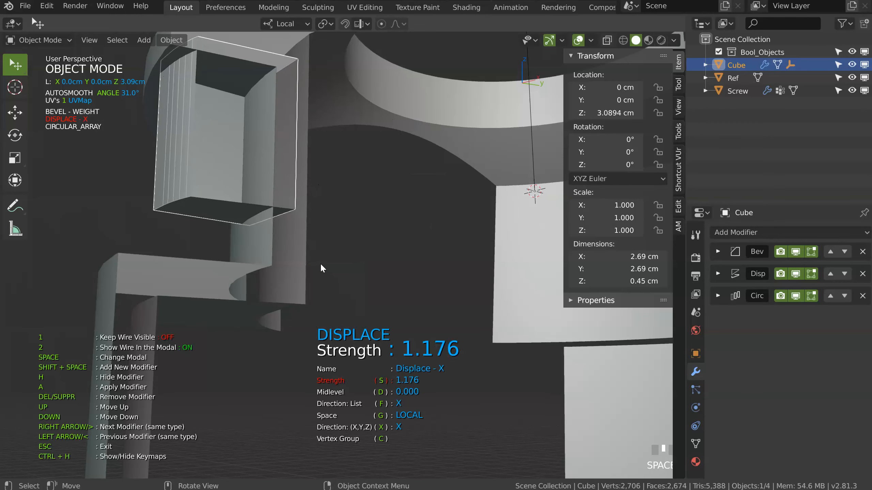
left_click(322, 265)
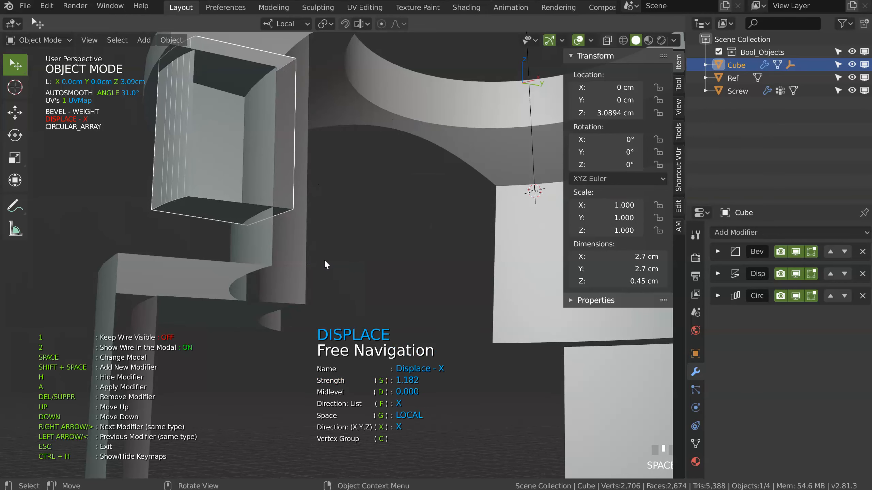
left_click(354, 237)
- Clear the view's clipping region and examine the blocks around the whole container
middle_click_drag(354, 250, 333, 218, "ctrl")
key("alt+b")
middle_click_drag(357, 244, 388, 183)
middle_click_drag(387, 183, 457, 172)
middle_click_drag(405, 290, 303, 208)
middle_click_drag(303, 208, 313, 199, "shift")
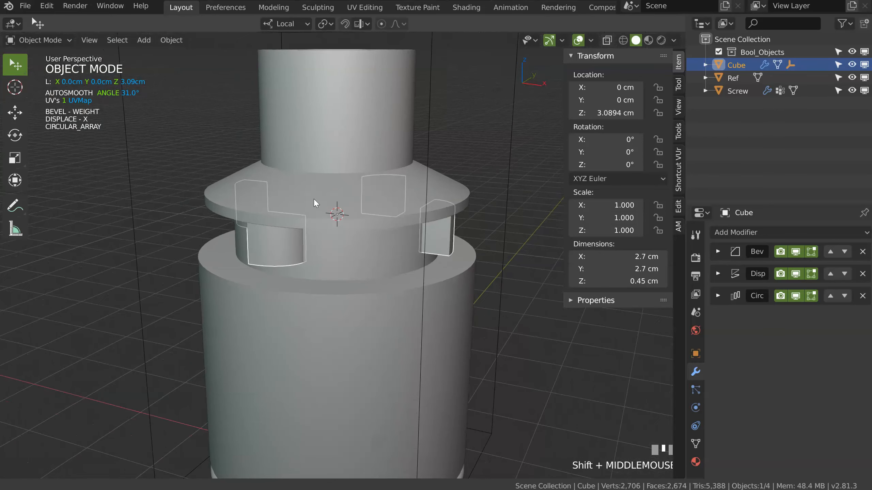
- Join the arrayed blocks to the container body with a Boolean modifier set to Union
left_click(316, 259, "shift")
middle_click_drag(303, 264, 326, 265, "shift")
key("space")
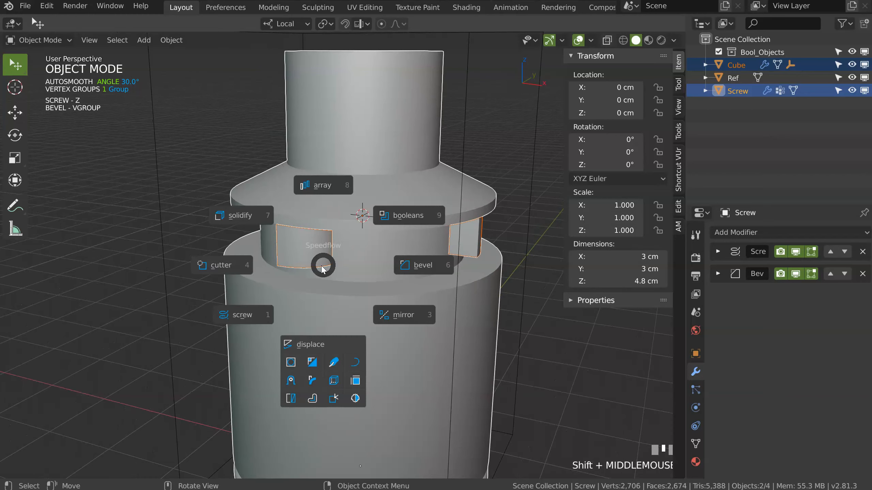
left_click(402, 216)
key("s")
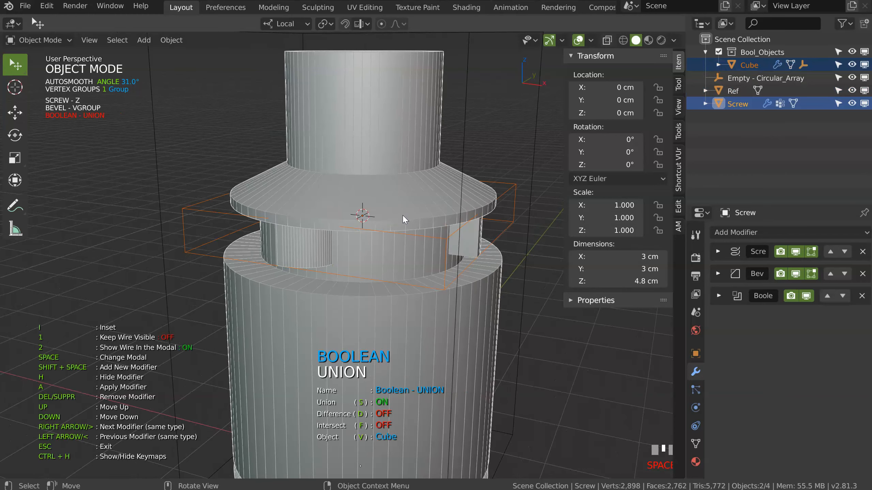
middle_click_drag(395, 218, 376, 181)
- Clip the view again and examine the joined block and neck wall in cross-section
left_click(364, 216)
middle_click_drag(347, 227, 354, 245)
key("alt+b")
left_click_drag(189, 116, 366, 396)
middle_click_drag(408, 181, 278, 197)
middle_click_drag(278, 198, 329, 182, "shift")
middle_click_drag(329, 182, 418, 205, "shift")
mouse_move(338, 200)
middle_mouse_down()
mouse_move(331, 212)
mouse_move(286, 226)
mouse_move(249, 184)
middle_mouse_up()
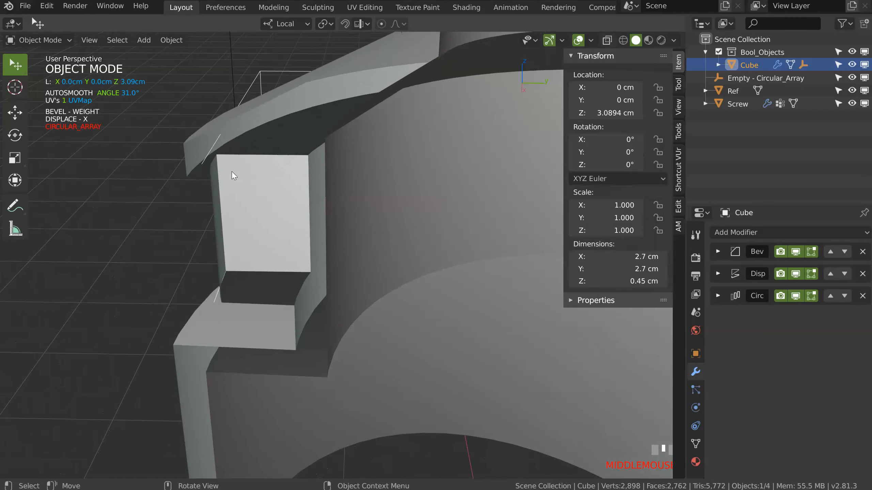
middle_click_drag(306, 252, 324, 205)
mouse_move(334, 183)
middle_mouse_down()
mouse_move(352, 214)
mouse_move(365, 189)
mouse_move(345, 189)
middle_mouse_up()
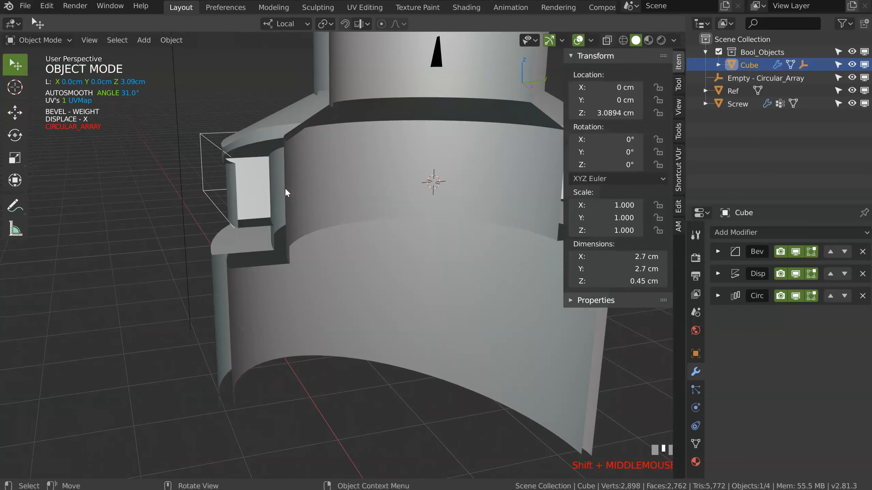
- Clear the view clipping and move the flange's outer rim edge along X to 1.42 cm in the container's profile
key("alt+b")
middle_click_drag(277, 195, 441, 158)
middle_click_drag(442, 158, 455, 205, "shift")
left_click(412, 196)
key("Tab")
left_click(385, 221, "shift")
middle_click_drag(423, 240, 419, 243)
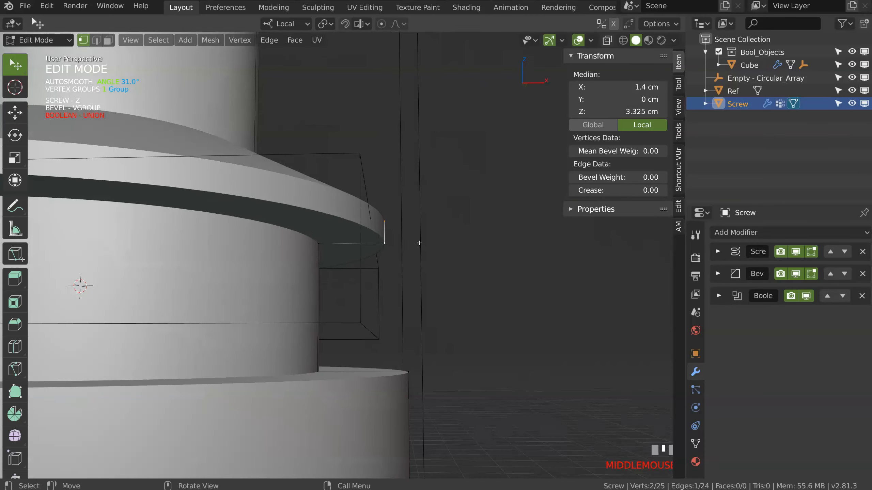
key("g")
key("x")
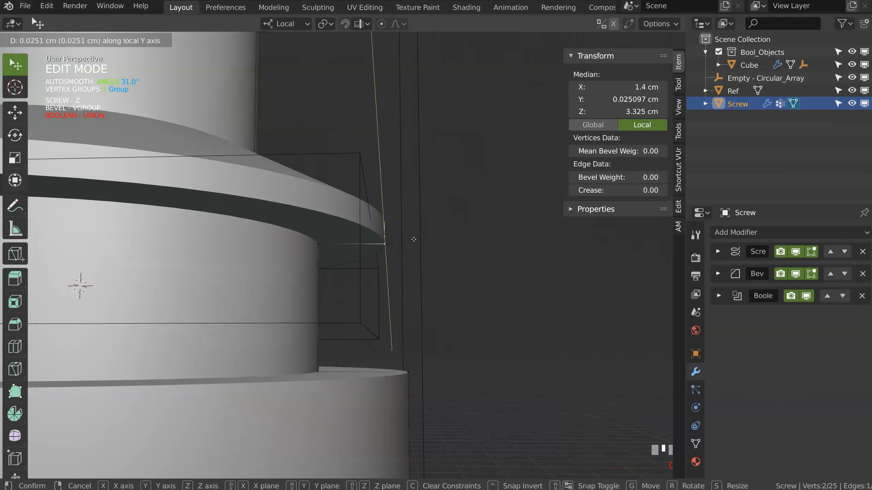
left_click(415, 277)
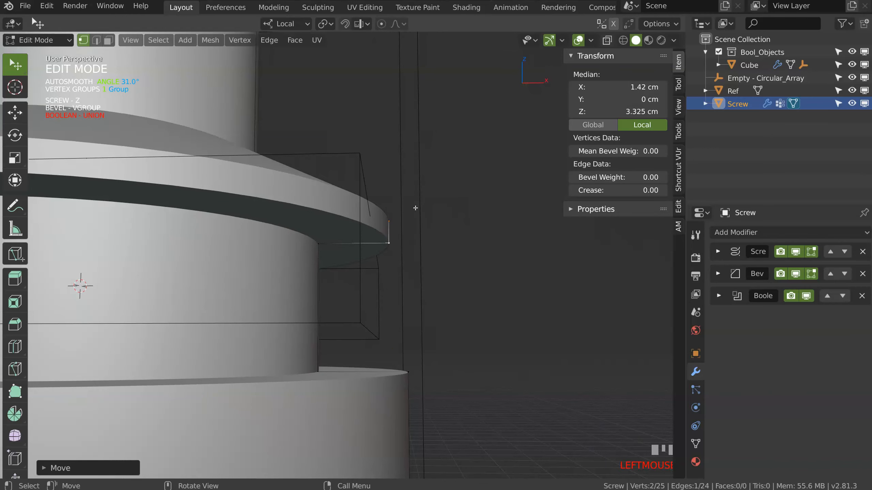
key("Tab")
- Hide the block object used for the Boolean union
middle_click_drag(429, 188, 347, 204, "ctrl")
left_click(429, 238)
mouse_move(354, 236)
middle_mouse_down()
mouse_move(326, 239)
mouse_move(363, 245)
middle_mouse_up()
key("h")
middle_click_drag(375, 248, 399, 238, "shift")
scroll(377, 242, "up", 1)
middle_click_drag(305, 263, 329, 246, "shift")
middle_click_drag(266, 245, 273, 214)
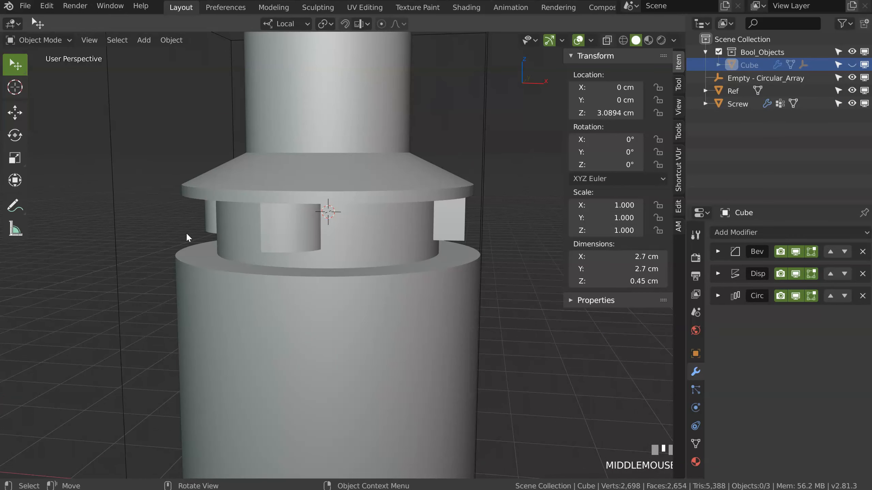
middle_click_drag(448, 251, 384, 214, "shift")
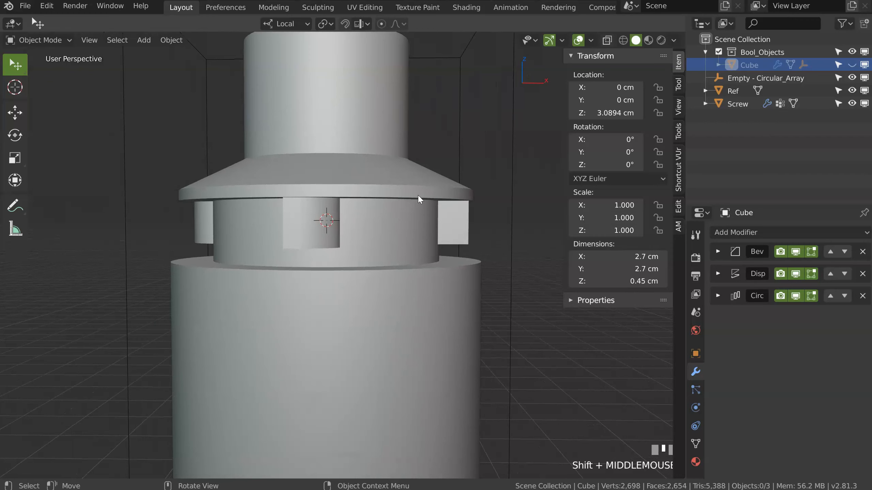
- In front view, add a single-vertex Screw primitive at the 3D cursor in the recess below the flange
key("KP_1")
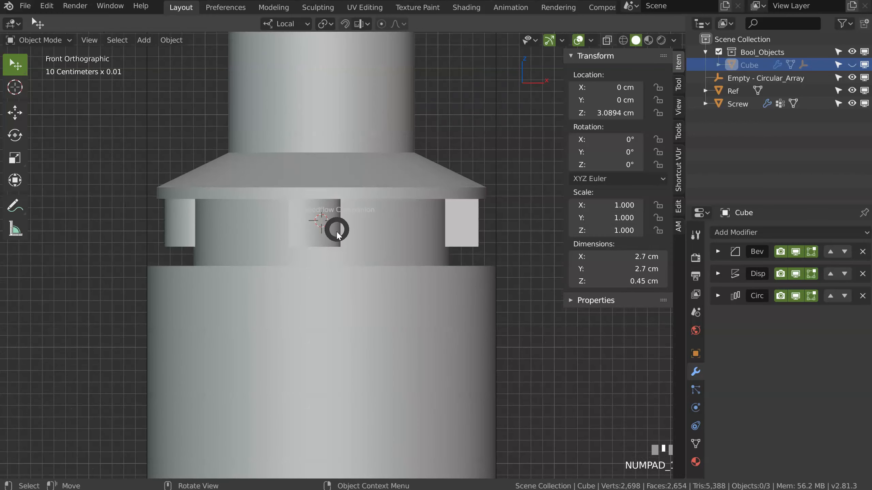
left_click(330, 244)
key("q")
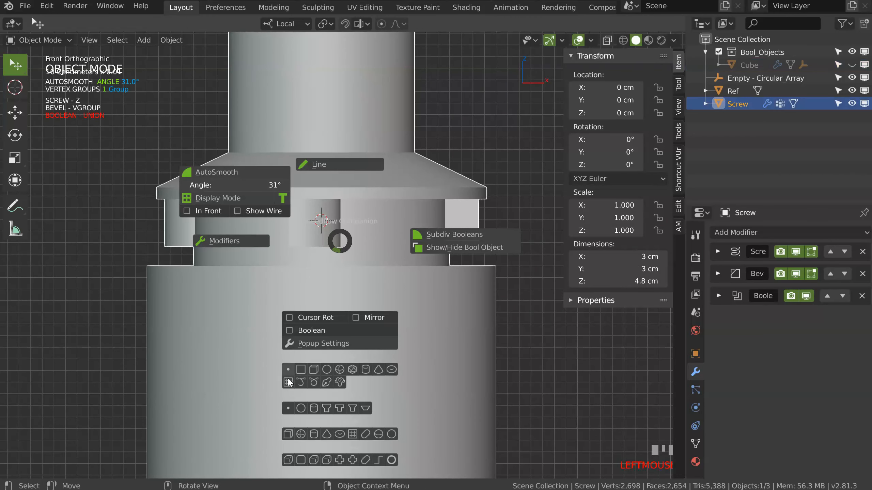
left_click(292, 408)
middle_click_drag(639, 265, 397, 235, "shift")
key("space")
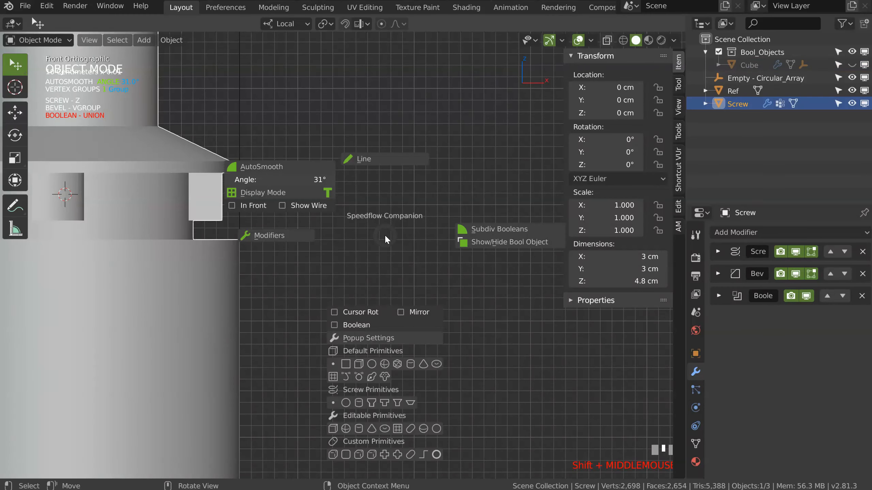
left_click(333, 404)
- In Edit Mode with X-ray on, move the new vertex up along Z to about 0.15 cm
middle_click_drag(127, 233, 326, 230, "shift")
middle_click_drag(231, 206, 261, 176, "ctrl")
middle_click_drag(261, 176, 338, 198, "shift")
key("Tab")
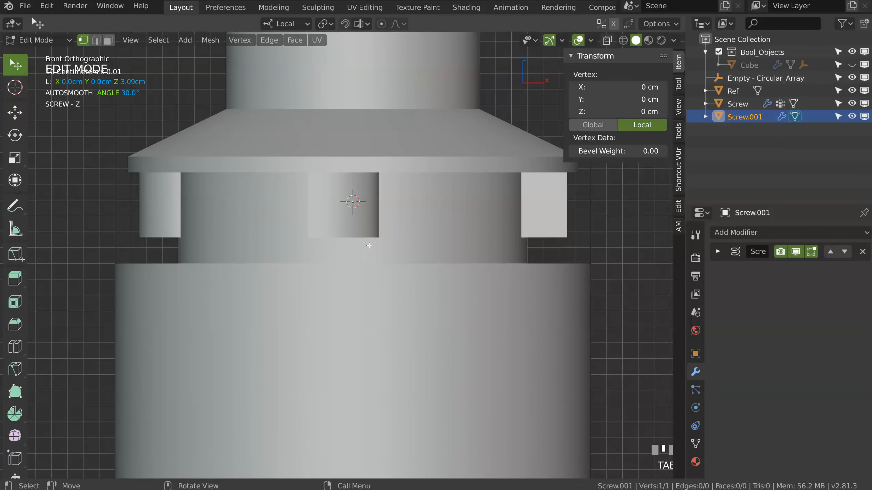
key("g")
key("z")
left_click(377, 203)
key("Tab")
left_click(329, 172)
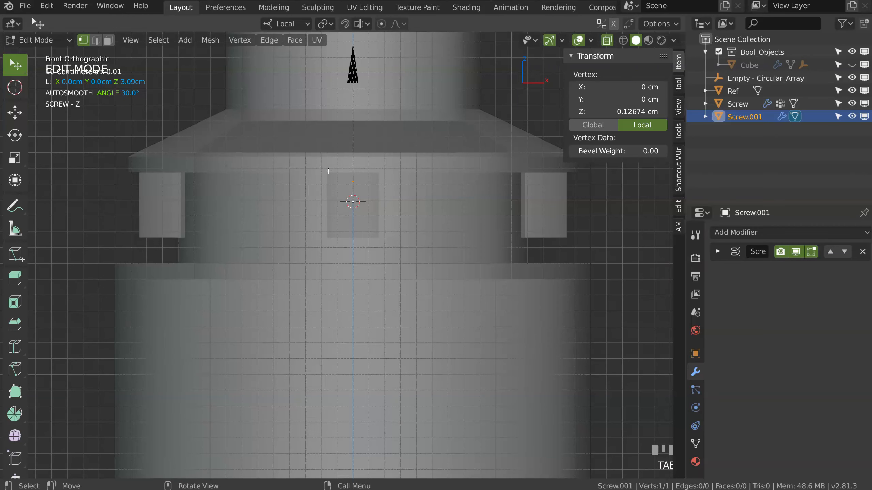
key("g")
key("z")
left_click(363, 191)
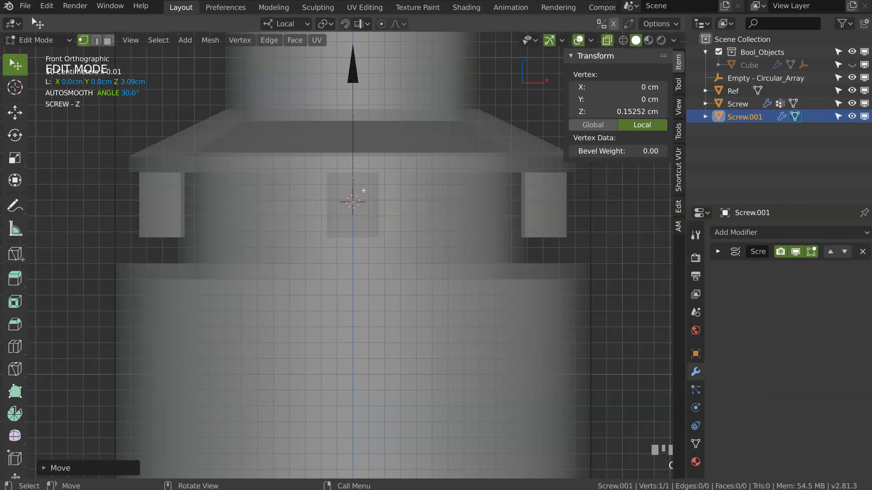
- Extrude the vertex down along Z into an edge about 0.5 cm long
key("e")
key("z")
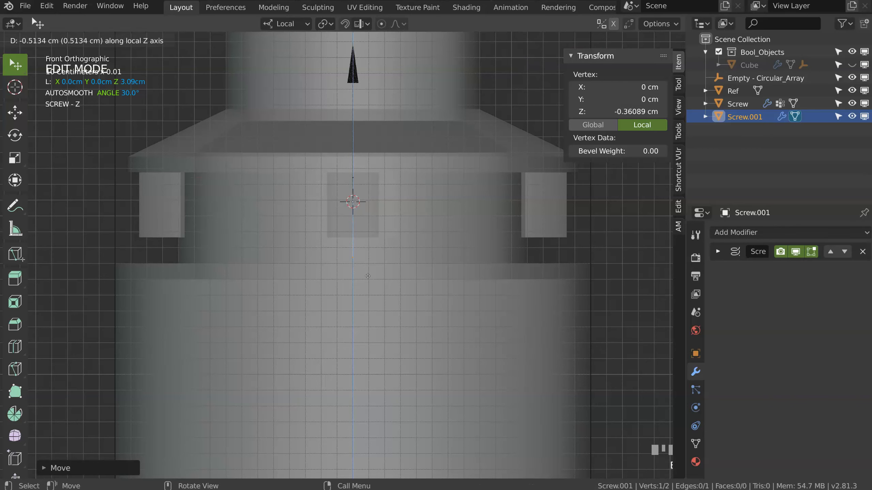
left_click(366, 275)
key("Tab")
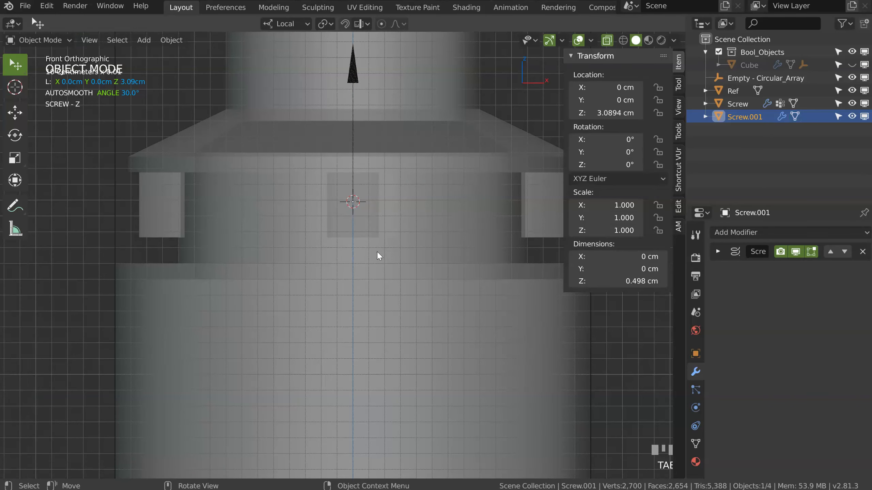
- Select the whole edge and add an X Displace modifier on a vertex group with strength about 1.957
key("Tab")
key("a")
key("a")
key("space")
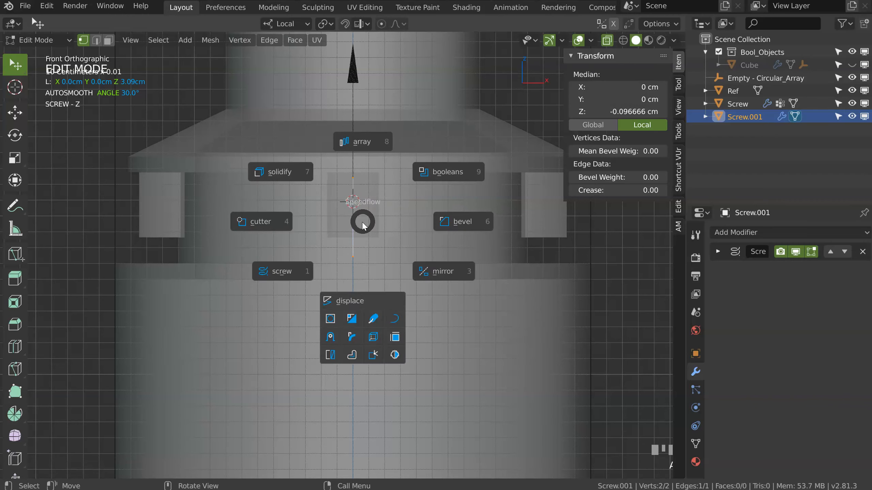
left_click(351, 301)
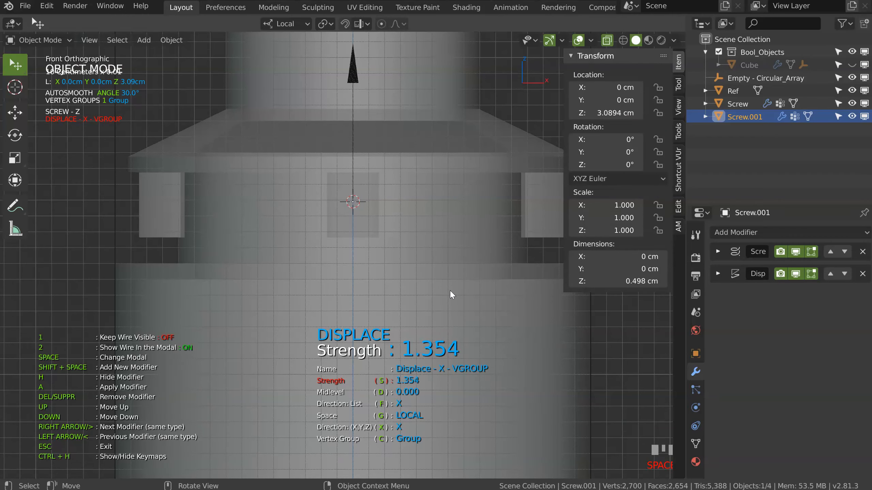
key("space")
- Move the Displace modifier above the Screw modifier and reduce its strength to give the ring a diameter of about 2.75 cm
middle_click_drag(519, 242, 442, 231, "shift")
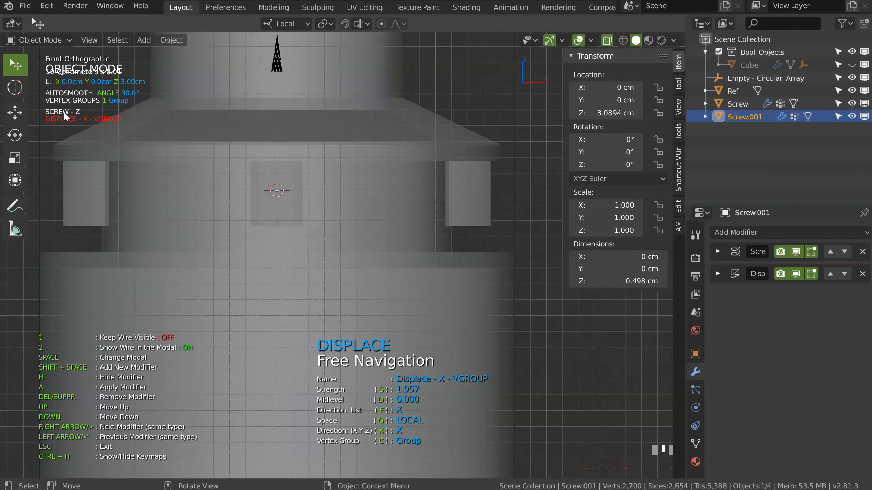
key("Up")
key("s")
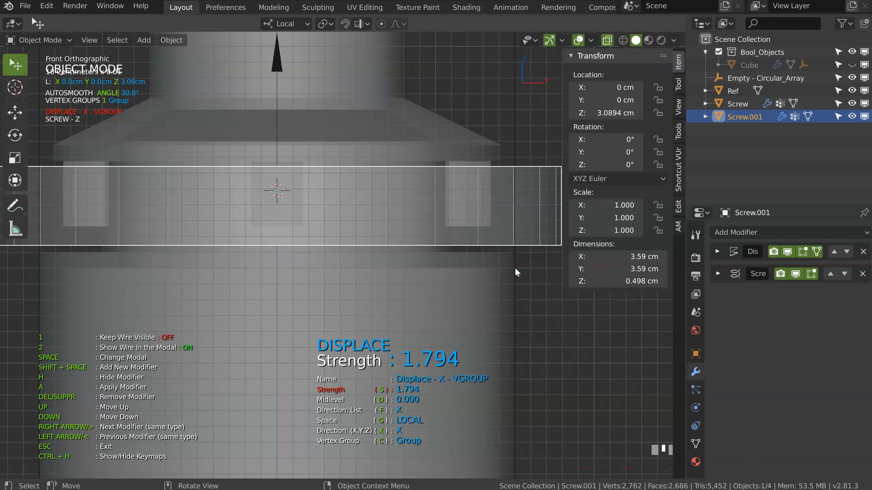
left_click(465, 269)
- Turn off X-ray and the ring's Screw Flip Normals option, checking the ring's normals with the face orientation display
middle_click_drag(468, 202, 421, 226)
key("alt+z")
scroll(428, 231, "down", 2)
key("space")
left_click(367, 277)
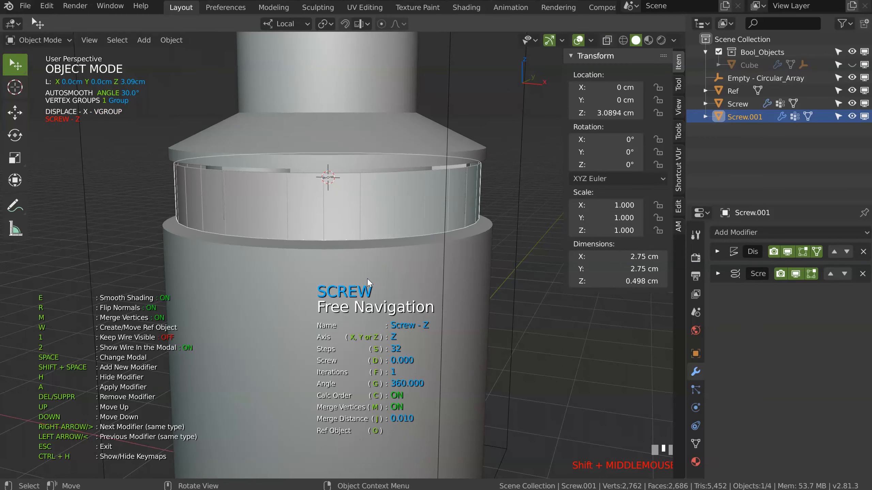
key("r")
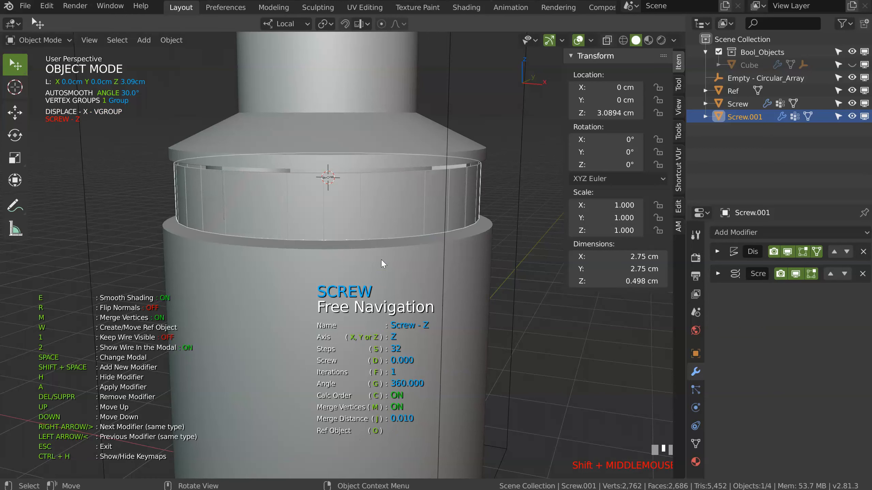
key("shift+n")
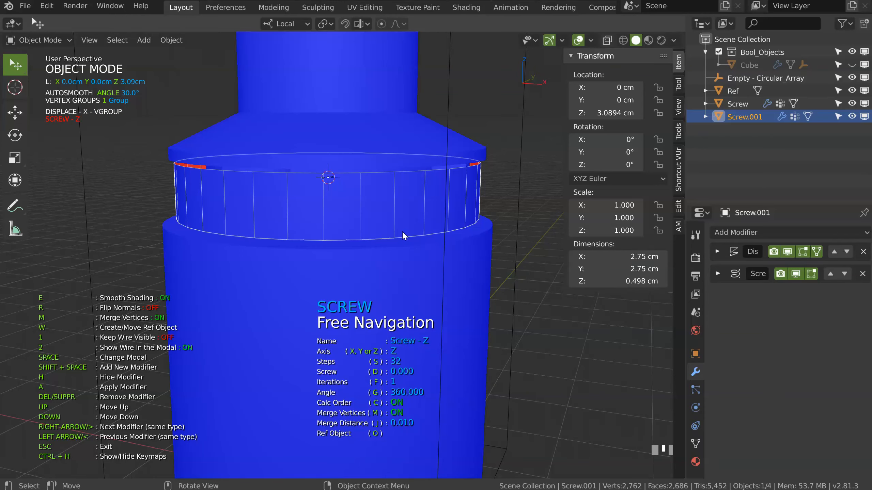
key("r")
key("r")
key("shift+n")
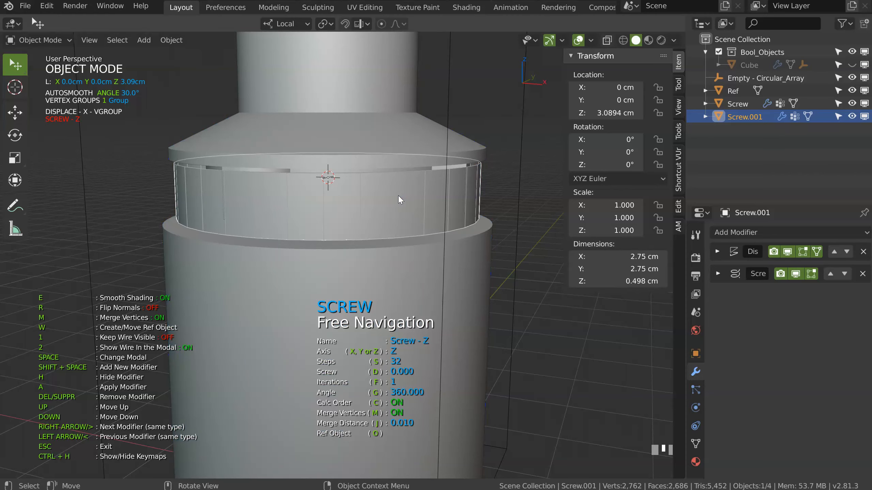
- Add a Solidify modifier to the ring with offset about 0.999 and thickness about 0.059
middle_click_drag(394, 197, 403, 216)
key("shift+space")
left_click(332, 169)
middle_click_drag(331, 168, 442, 218)
key("d")
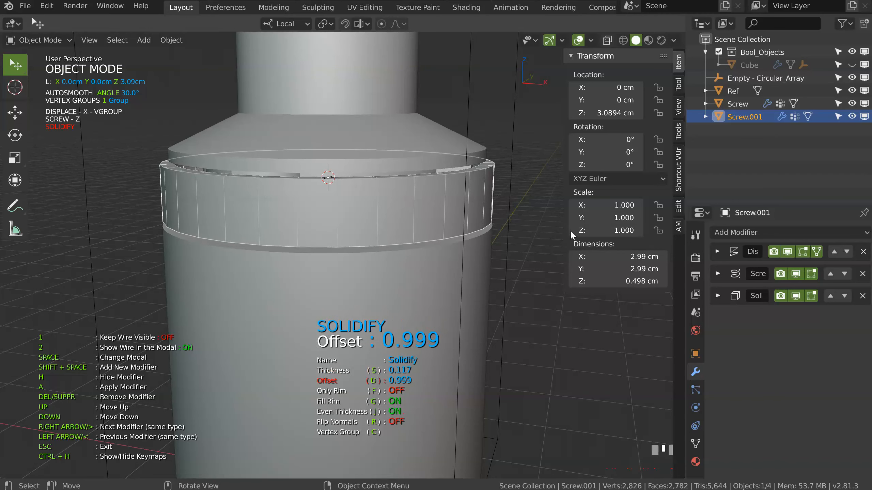
key("s")
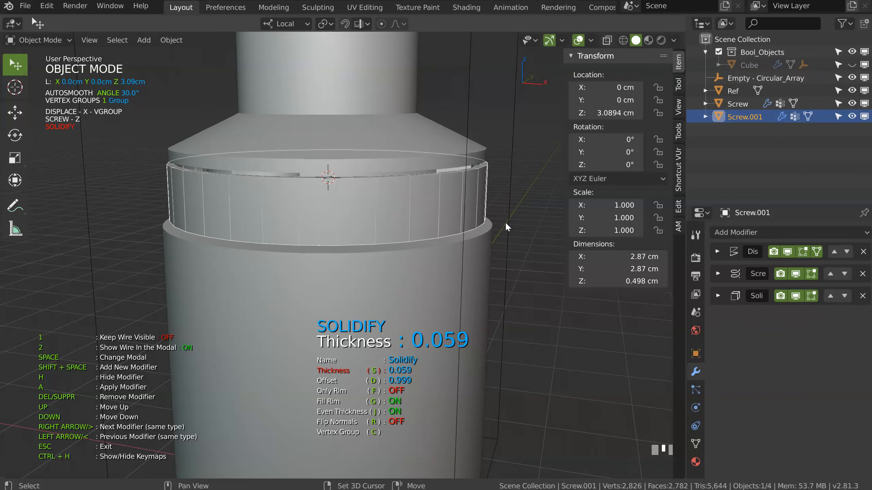
left_click(508, 222)
- Set the ring's Screw modifier to 64 steps and finish editing its modifiers
middle_click_drag(491, 225, 430, 193)
key("space")
left_click(355, 261)
type("s64")
key("Return")
middle_click_drag(466, 104, 432, 226)
key("Escape")
- Examine the container body in isolation and how the ring fits in the recess below the flange
middle_click_drag(490, 232, 265, 173)
scroll(394, 224, "down", 2)
left_click(409, 174)
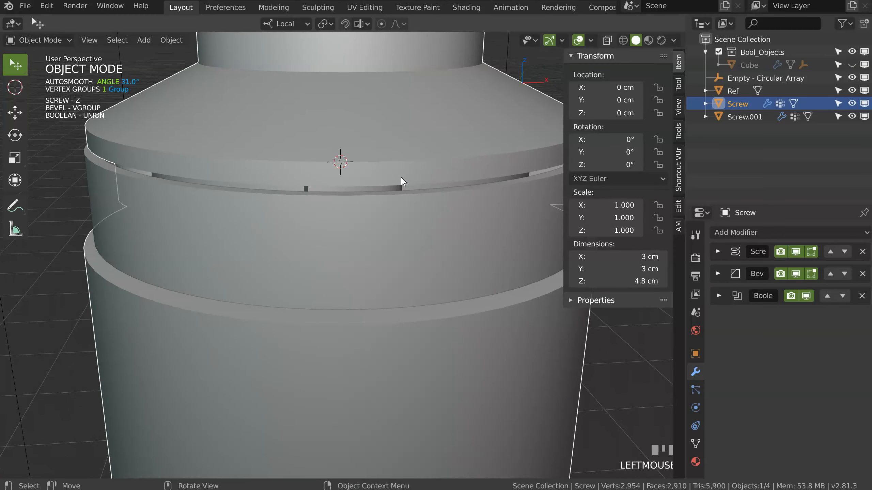
key("KP_Divide")
middle_click_drag(398, 177, 362, 215)
key("KP_Divide")
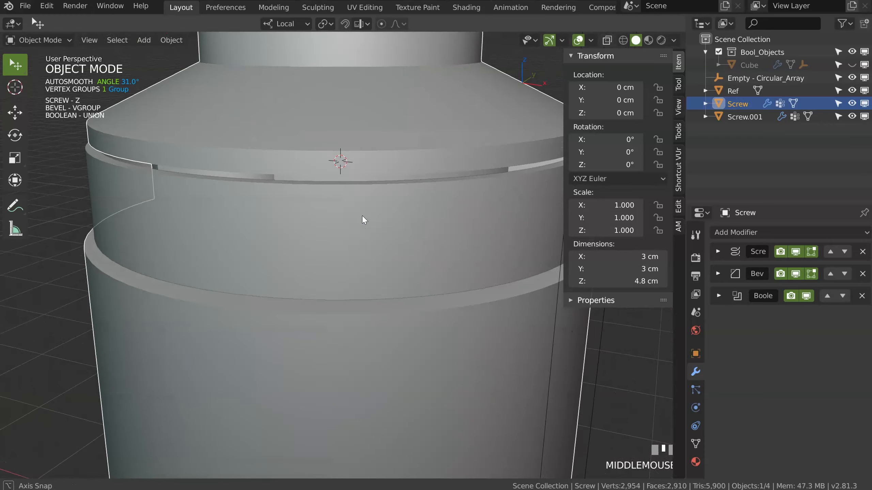
middle_click_drag(427, 152, 374, 225, "ctrl")
middle_click_drag(374, 225, 381, 193, "shift")
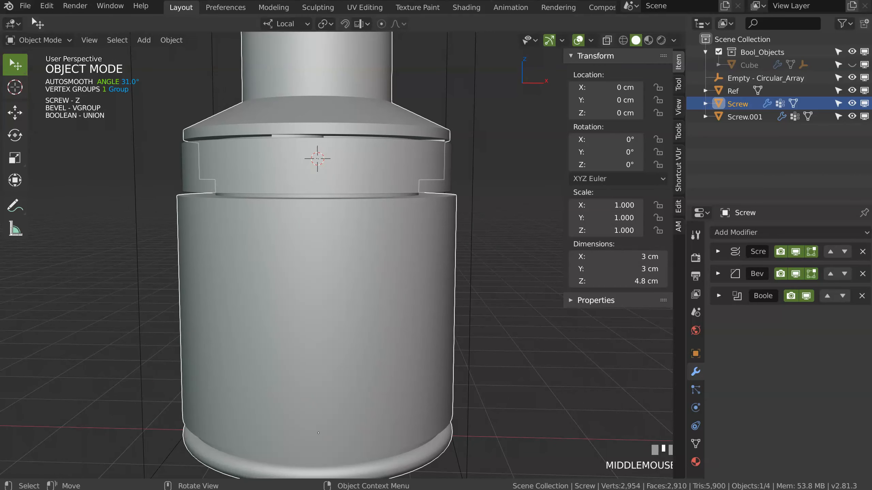
middle_click_drag(370, 177, 343, 265)
middle_click_drag(398, 208, 241, 91, "ctrl")
- Save the scene as a new incremental version named pills_container_003.blend
left_click(25, 5)
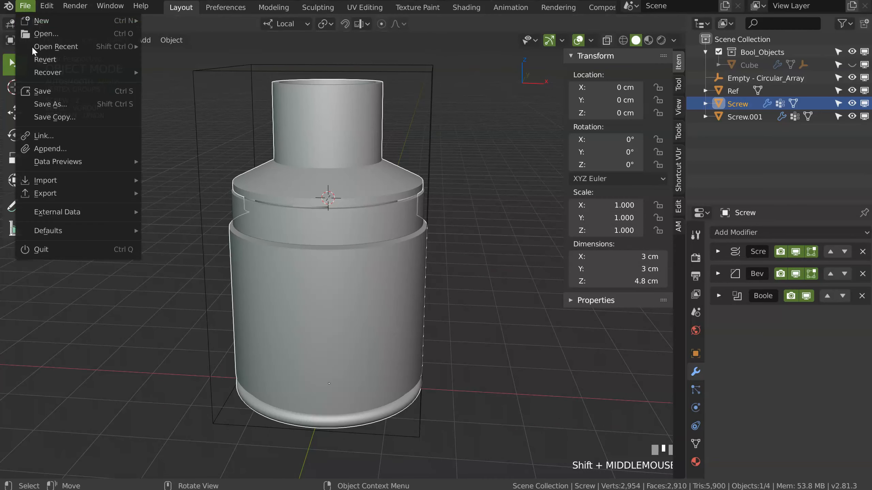
left_click(52, 105)
left_click(790, 55)
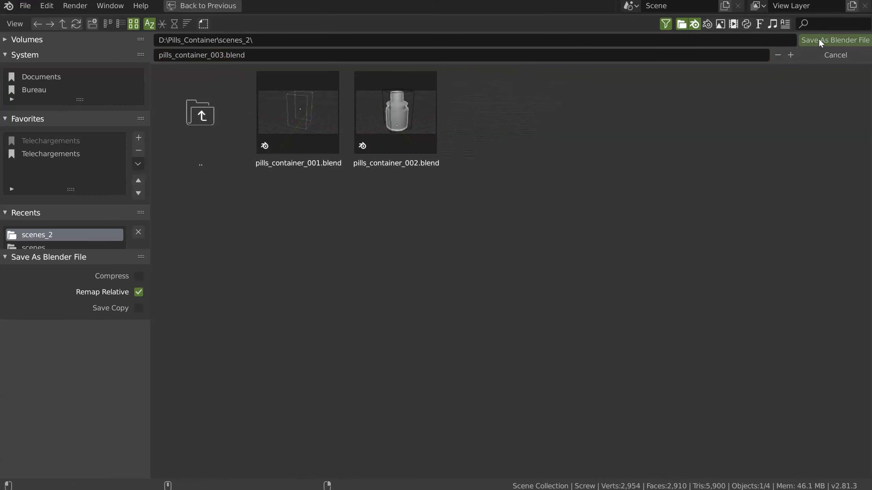
left_click(819, 40)
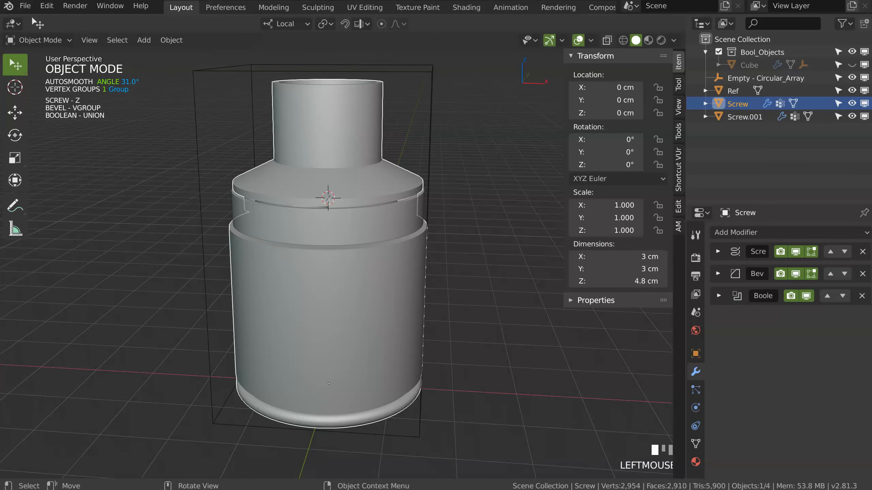
- In front view, add a single-vertex Screw primitive at the 3D cursor and move it up along Z to about 3.47 cm
middle_click_drag(386, 185, 405, 183)
key("n")
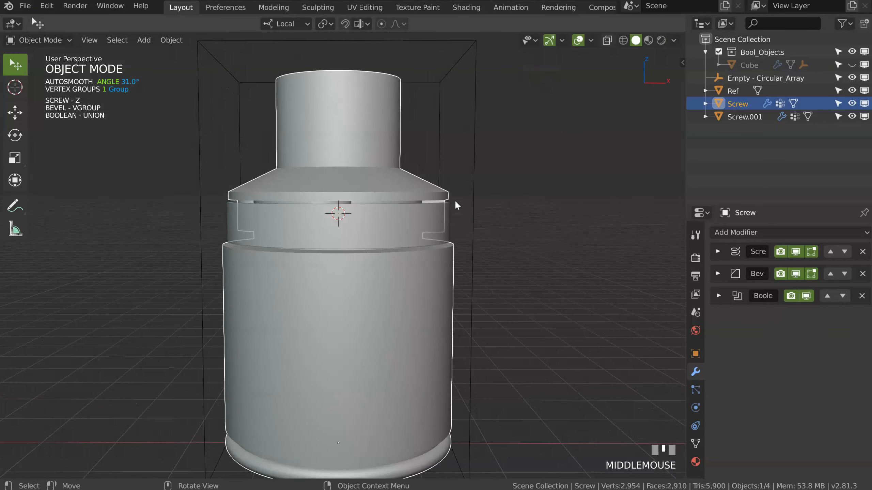
key("KP_1")
key("shift+space")
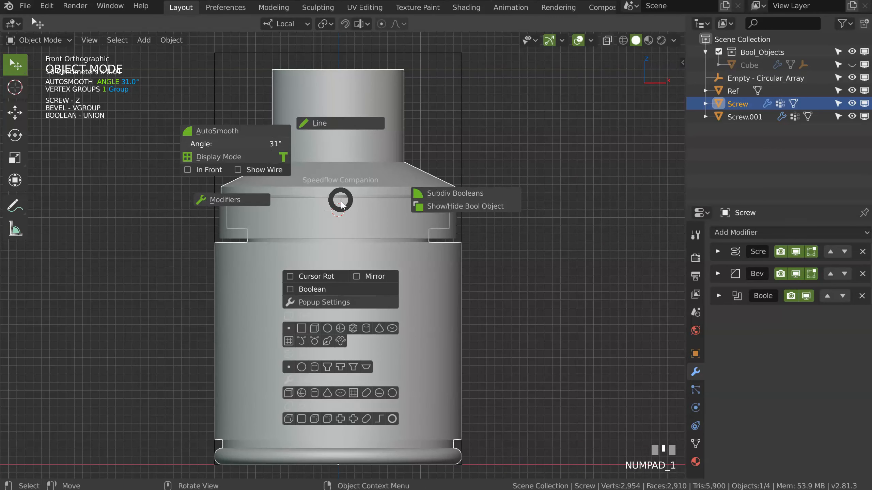
left_click(289, 367)
middle_click_drag(327, 247, 316, 313, "shift")
middle_click_drag(316, 313, 354, 289, "ctrl")
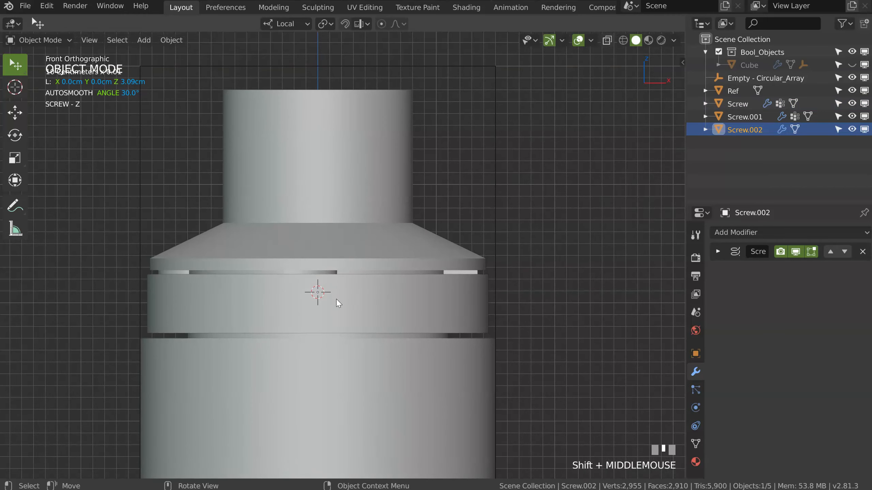
key("g")
key("z")
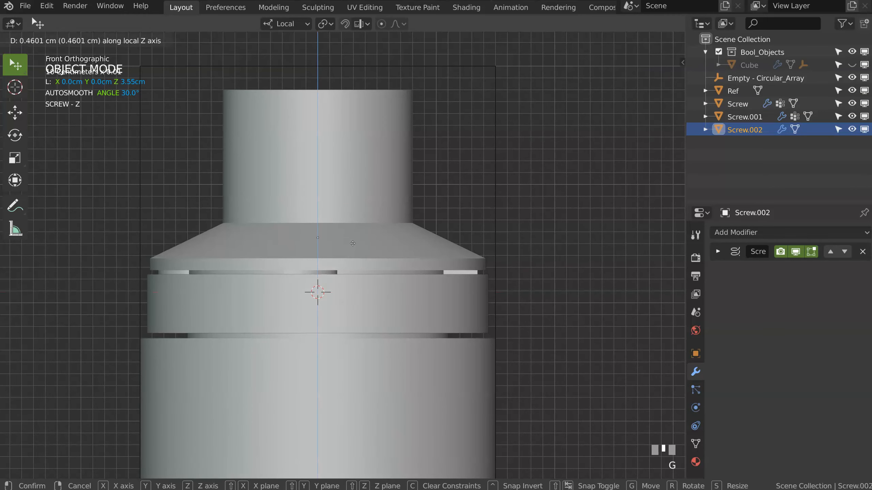
left_click(350, 251)
middle_click_drag(358, 249, 353, 252, "ctrl")
- In Edit Mode, move the vertex along X to the body's outer radius and extrude it up about 0.14 cm as the cap's rim
key("Tab")
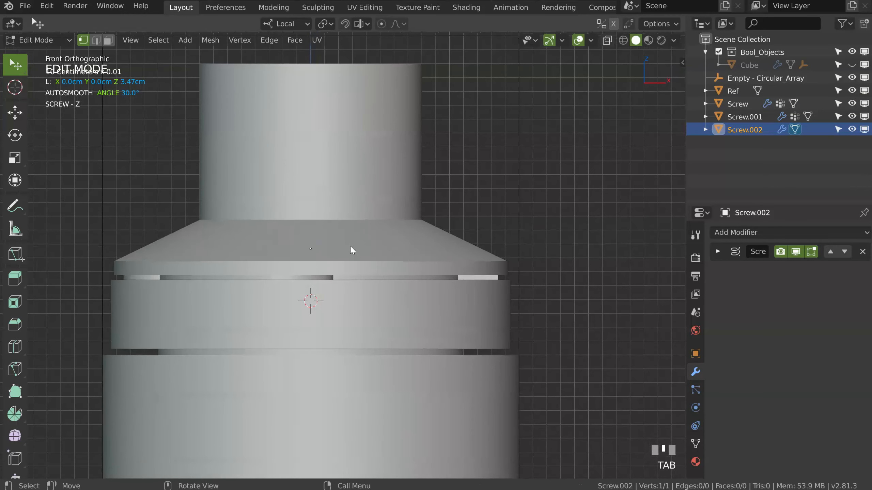
key("g")
key("x")
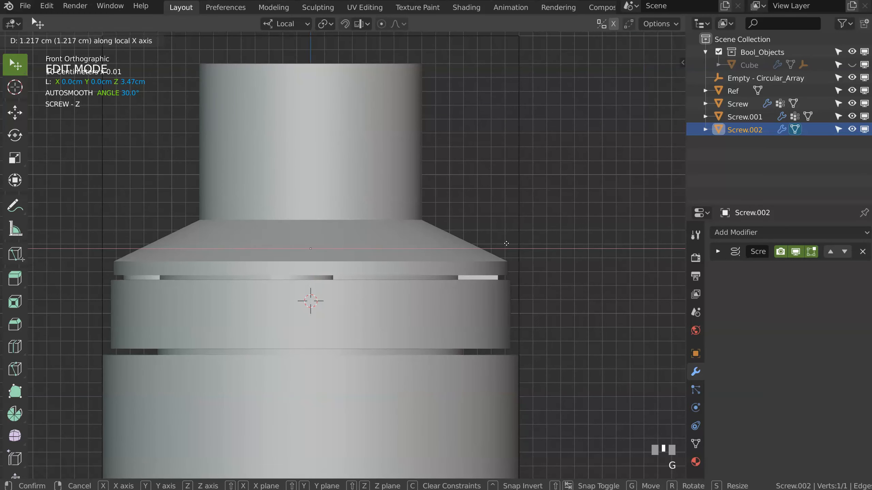
left_click(546, 253)
middle_click_drag(517, 253, 500, 278, "shift")
key("e")
key("z")
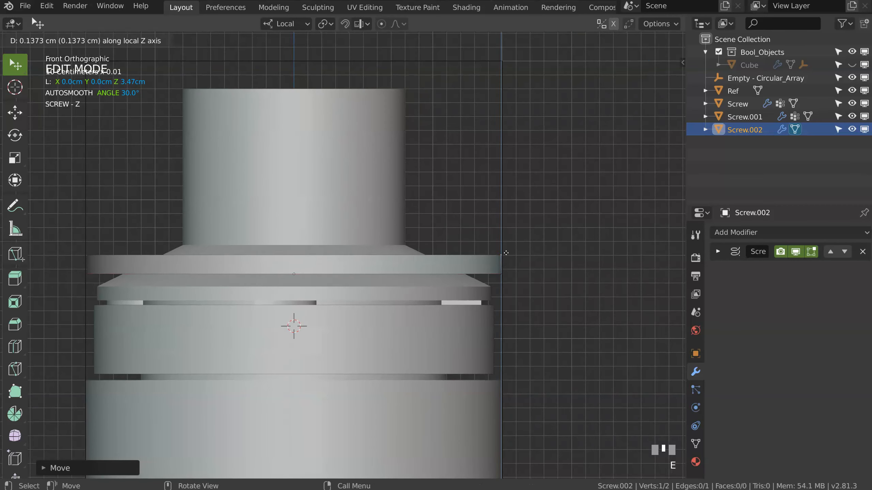
left_click(502, 253)
- Extrude the cap profile diagonally inward above the rim, and extrude straight up along Z to form the side wall beyond the neck
key("e")
left_click(481, 240)
key("e")
key("z")
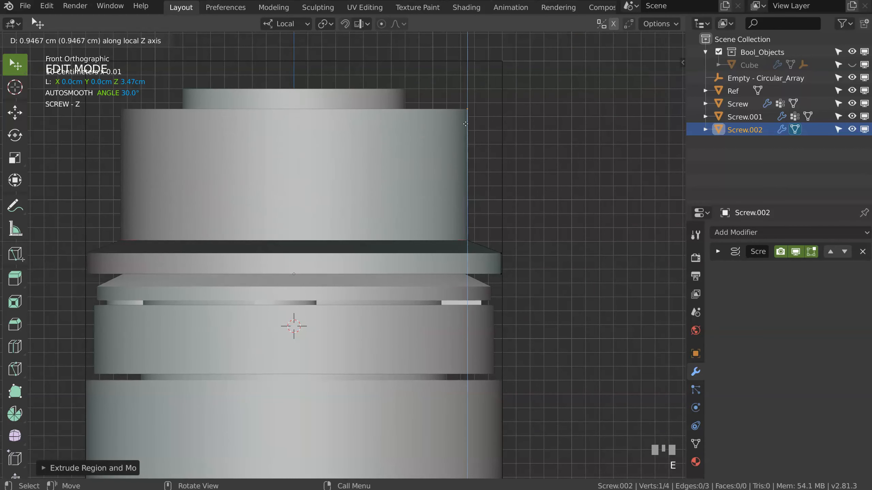
left_click(461, 97)
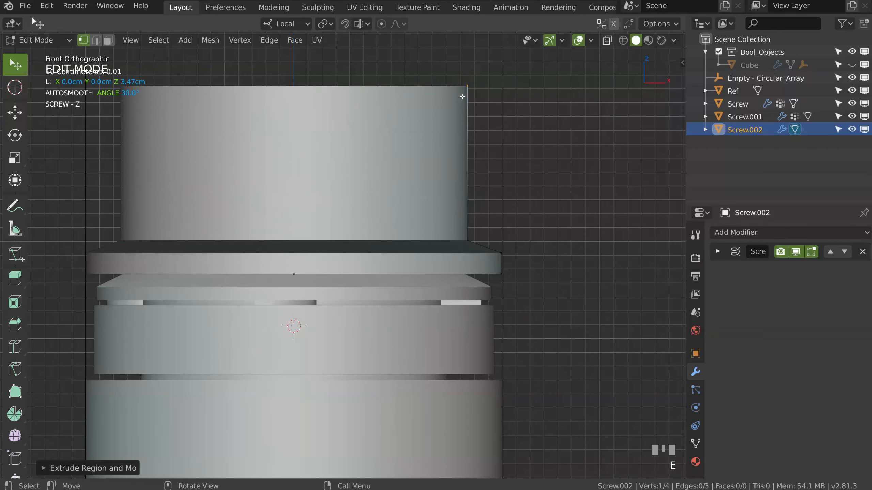
- Extrude a diagonal chamfer up and inward from the cap's side wall, followed by a short inward segment along X
key("e")
left_click(439, 65)
key("e")
key("x")
left_click(423, 68)
- With X-ray on, extrude the top profile diagonally down and inward, and extrude along X to the central axis to close the recessed top
key("alt+z")
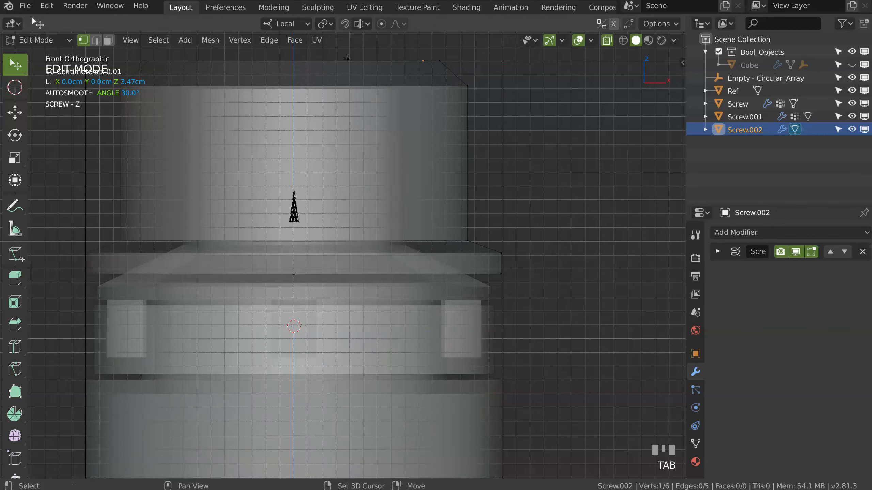
middle_click_drag(439, 95, 433, 124, "shift")
key("e")
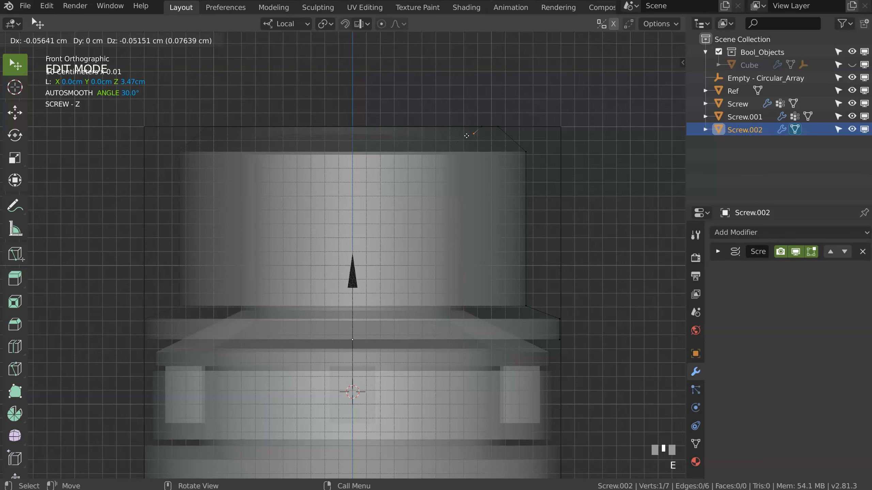
left_click(467, 135)
key("e")
key("x")
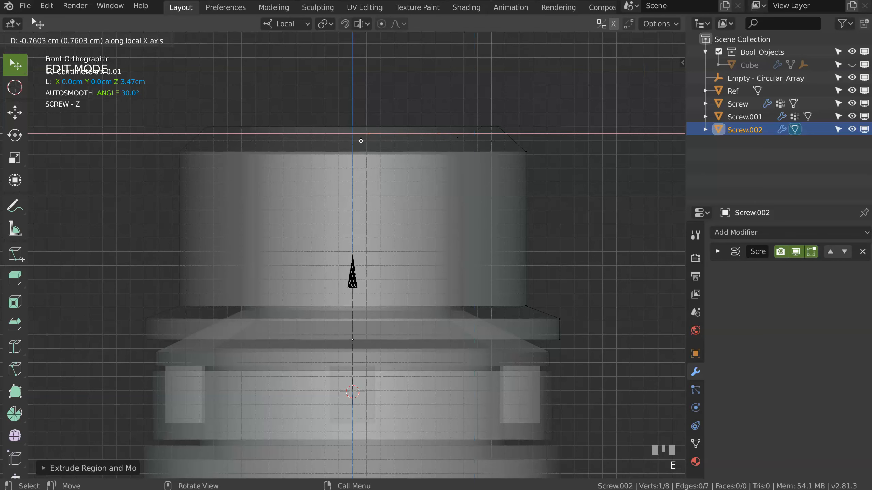
left_click(342, 139)
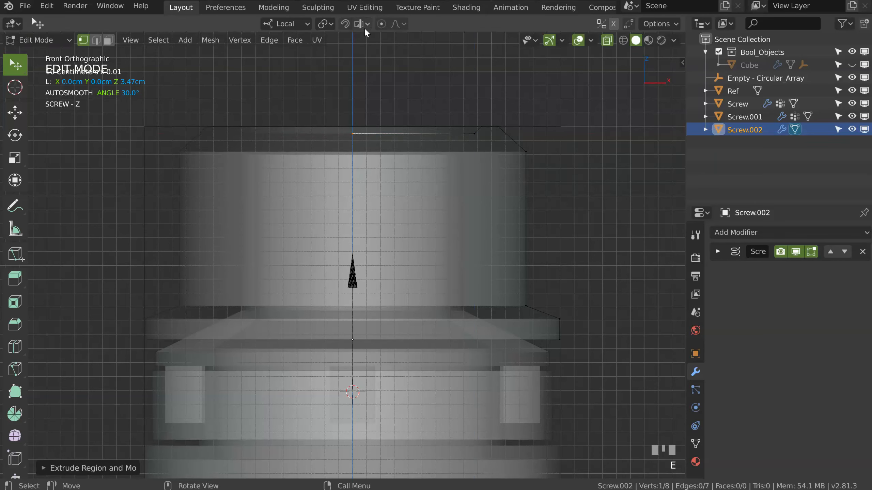
- Return to Object Mode with X-ray off and set the cap's Screw modifier to 64 steps
middle_click_drag(368, 65, 463, 210)
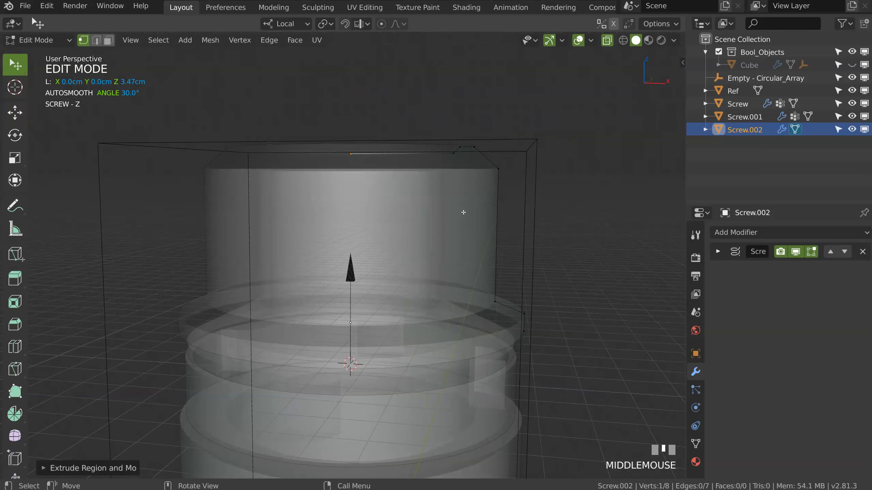
key("Tab")
key("alt+z")
middle_click_drag(350, 179, 394, 207)
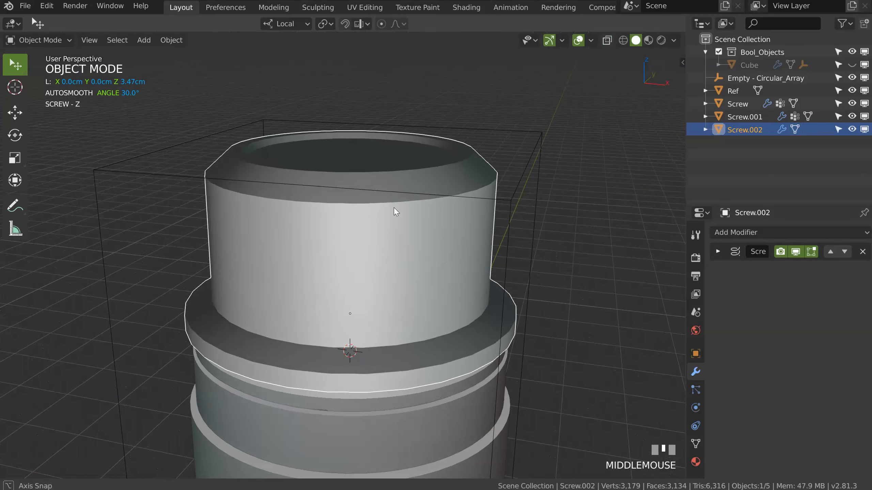
key("space")
left_click(338, 275)
middle_click_drag(338, 275, 423, 211)
type("64")
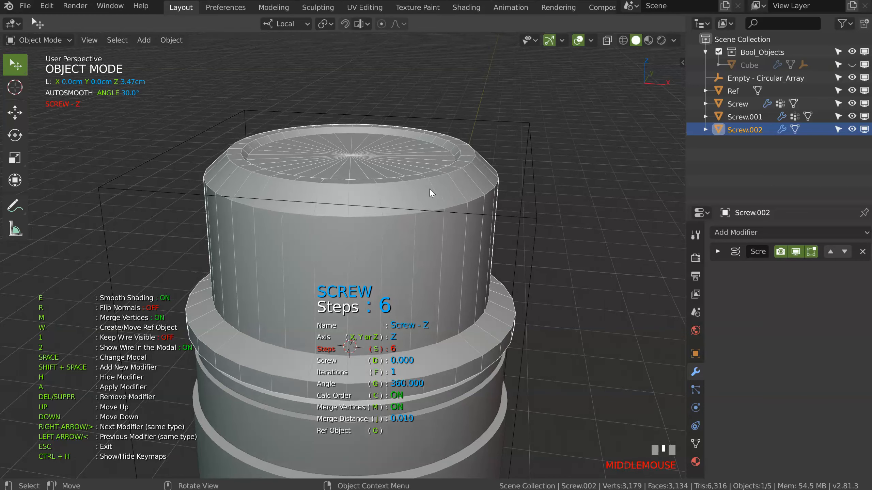
key("Return")
mouse_move(439, 218)
middle_mouse_down()
mouse_move(446, 238)
mouse_move(399, 251)
mouse_move(444, 197)
mouse_move(451, 206)
middle_mouse_up()
- In Edit Mode front view, extrude the cap rim's bottom vertex inward along X, and up about 0.12 cm along Z inside the rim
key("Tab")
key("KP_1")
left_click(549, 315)
key("e")
key("x")
left_click(490, 318)
key("e")
key("z")
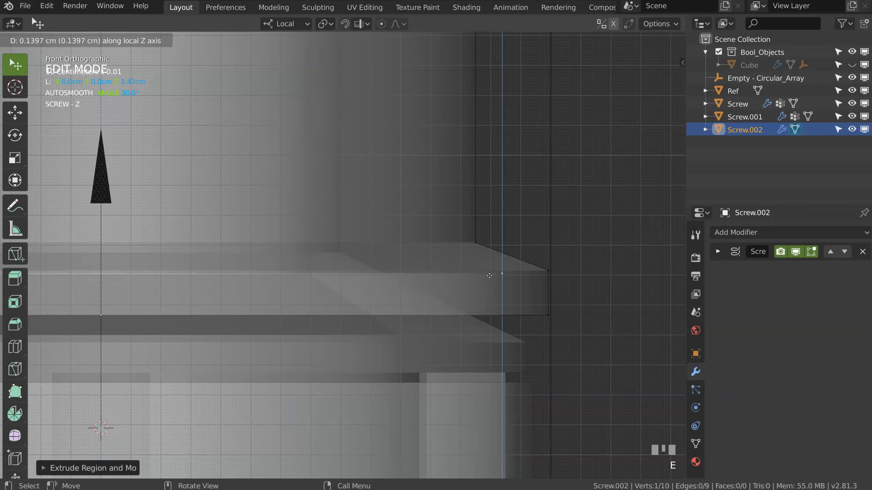
left_click(491, 279)
- Extrude the inner profile diagonally inward parallel to the rim's slope, and raise the inner wall along Z to the base of the top chamfer
key("e")
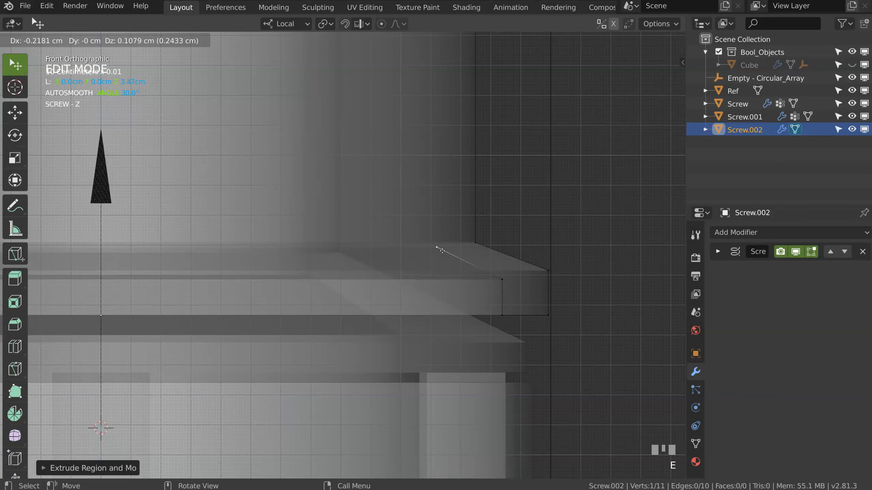
left_click(430, 250)
scroll(431, 251, "down", 3)
middle_click_drag(378, 240, 422, 218, "shift")
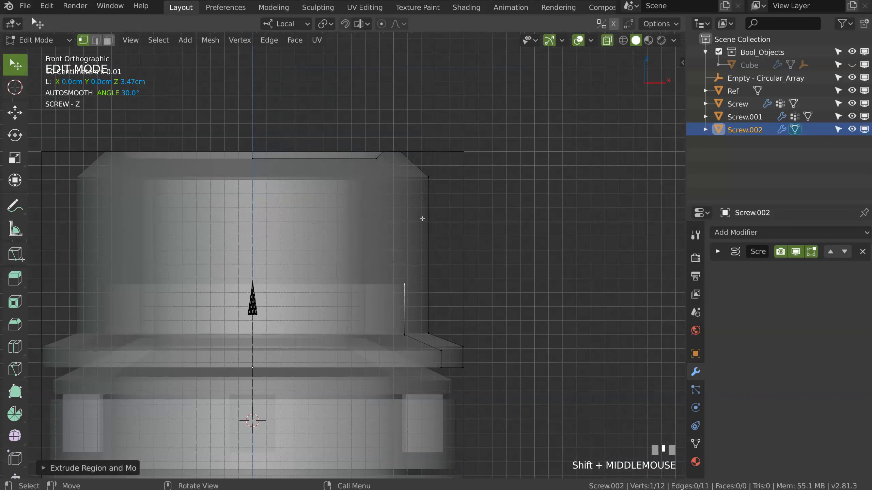
key("g")
key("z")
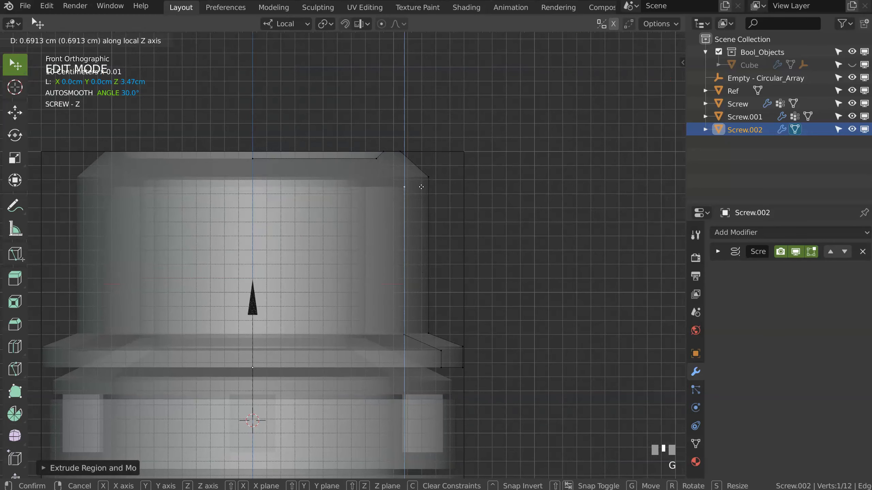
left_click(421, 173)
- Extrude the inner wall's top vertex diagonally inward parallel to the chamfer, and extrude along X to the central axis
key("e")
left_click(400, 179)
key("e")
key("x")
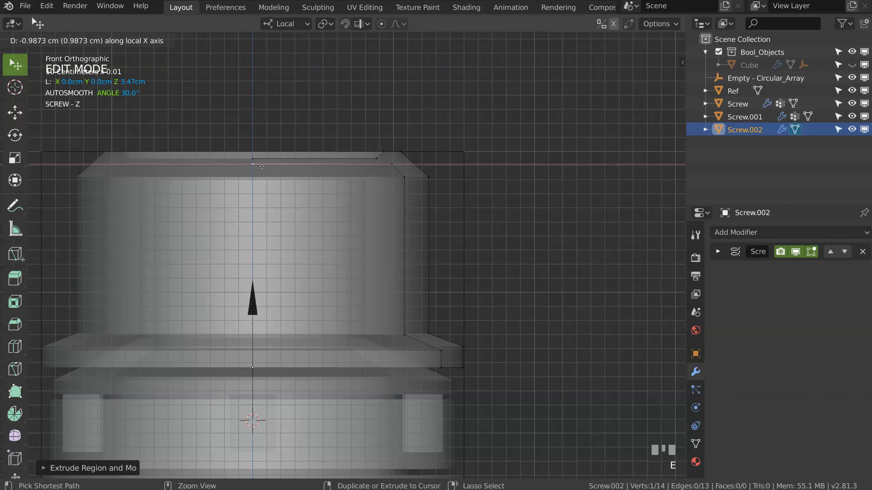
left_click(261, 166, "ctrl")
- Select the three top vertices of the inner profile and lower them slightly along Z to thicken the cap's top
middle_click_drag(384, 179, 384, 162, "ctrl")
left_click(408, 135, "shift")
left_click(422, 164, "shift")
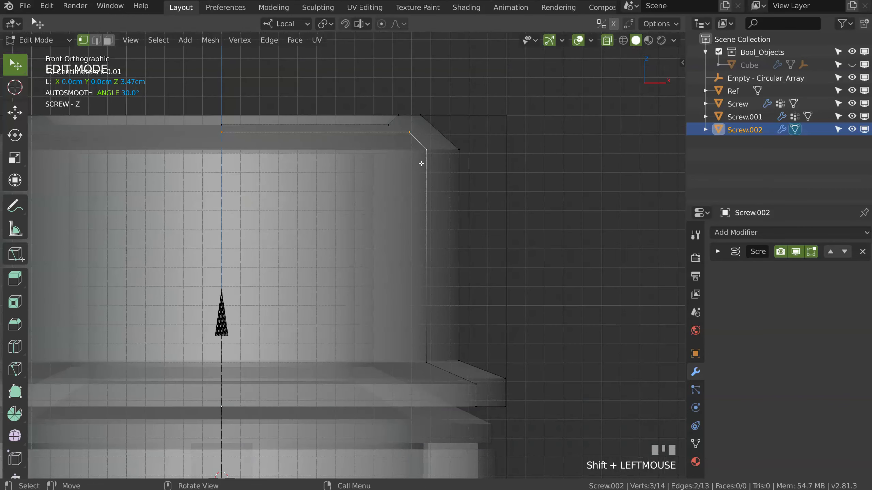
key("g")
key("z")
left_click(420, 178)
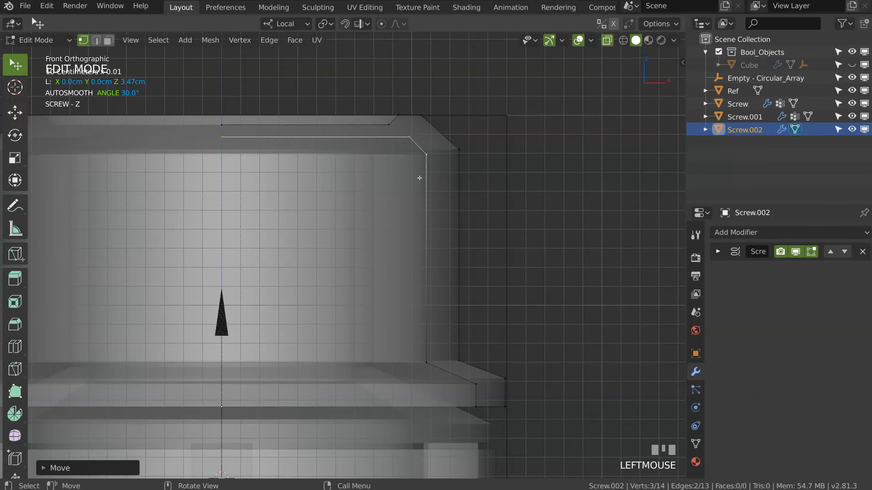
middle_click_drag(444, 257, 394, 175, "shift")
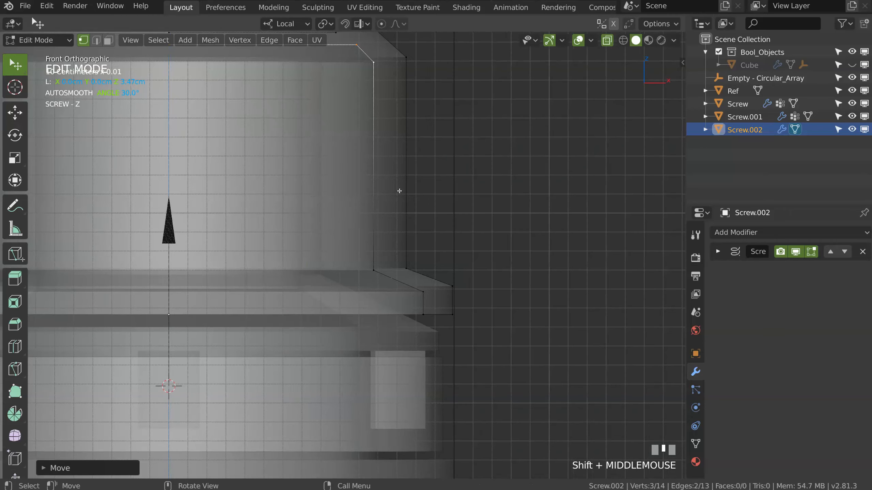
- Return to Object Mode and turn X-ray off to display the solid cap in perspective
key("Tab")
middle_click_drag(410, 280, 407, 288, "ctrl")
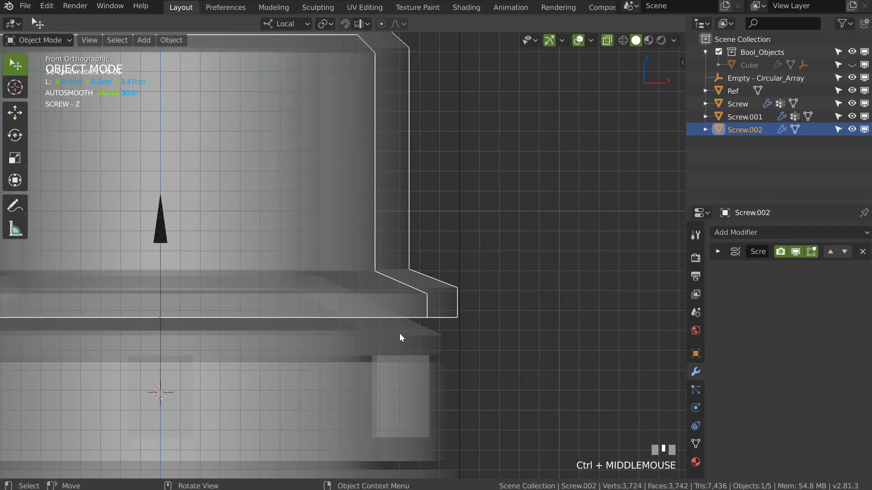
mouse_move(465, 307)
middle_mouse_down("ctrl")
mouse_move(418, 270)
mouse_move(389, 174)
mouse_move(326, 216)
mouse_move(316, 187)
mouse_move(314, 212)
mouse_move(347, 225)
mouse_move(319, 225)
mouse_move(341, 205)
mouse_move(344, 222)
middle_mouse_up("ctrl")
key("alt+z")
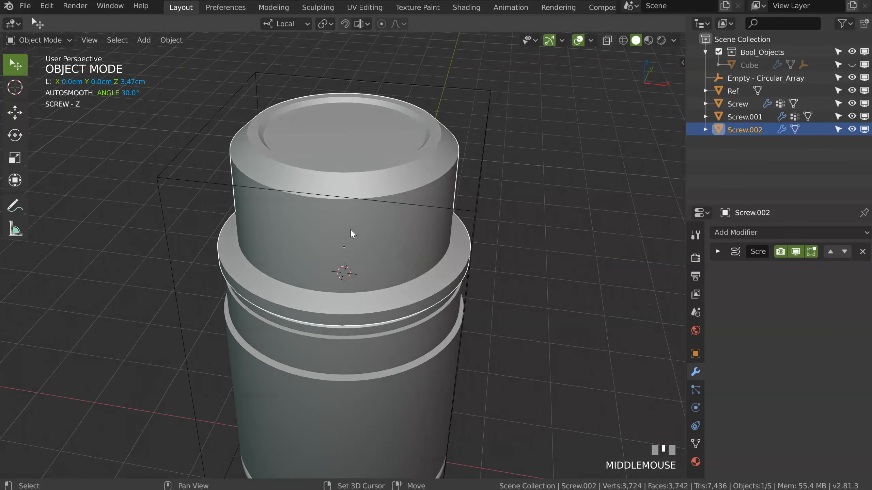
- Add a single-vertex Screw primitive and raise it along Z to 5.3 cm, above the cap's top
key("shift+space")
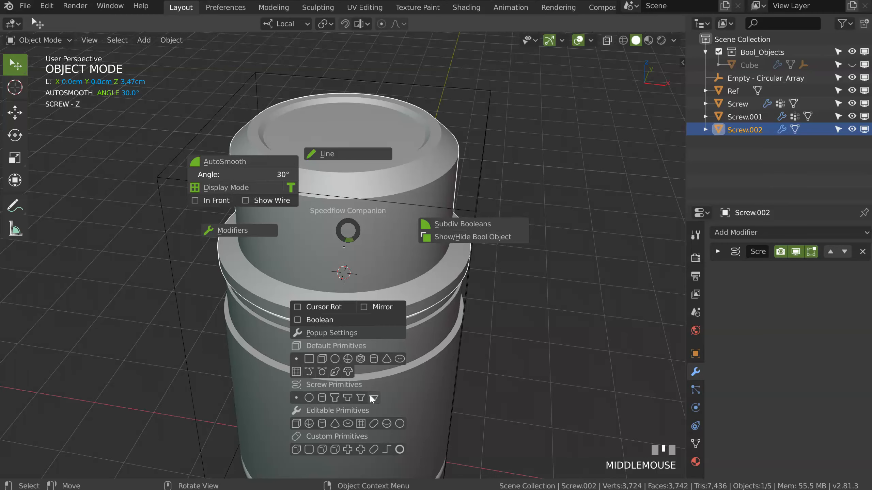
left_click(296, 398)
middle_click_drag(343, 241, 360, 273)
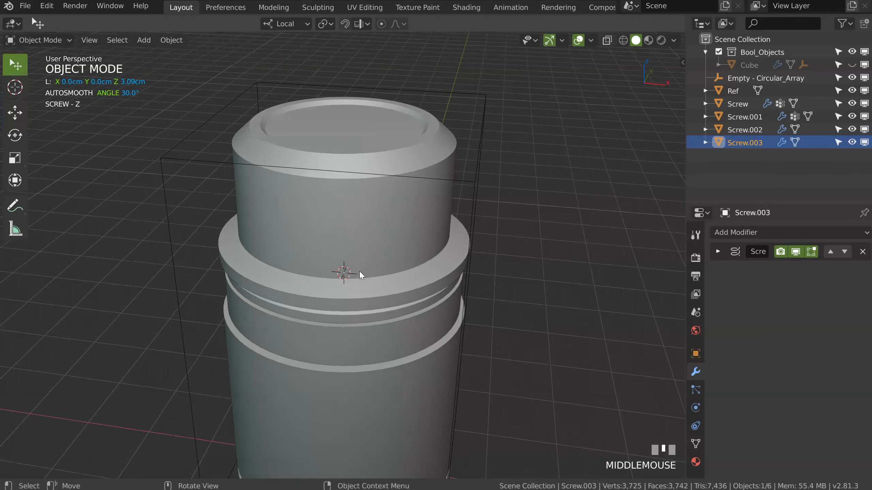
key("g")
key("z")
left_click(367, 89)
middle_click_drag(367, 89, 356, 186, "ctrl")
- In Edit Mode, extrude the new vertex about 0.2 cm along X to form a small disc
key("Tab")
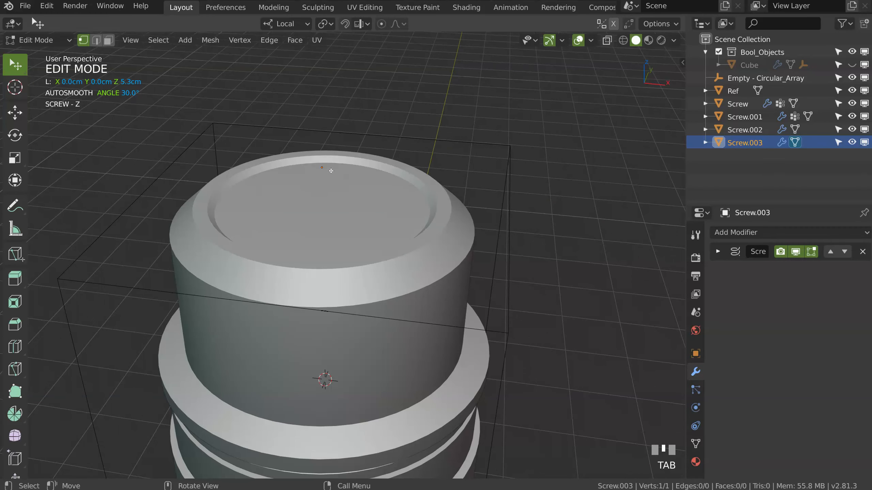
key("e")
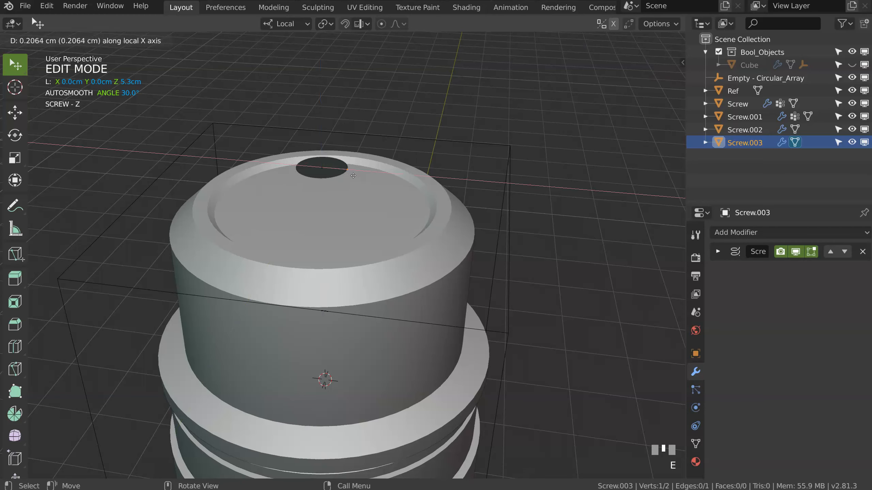
left_click(347, 174)
- Add a Displace modifier on local X using the vertex group, move it above the Screw modifier, and adjust its strength to size the disc
key("space")
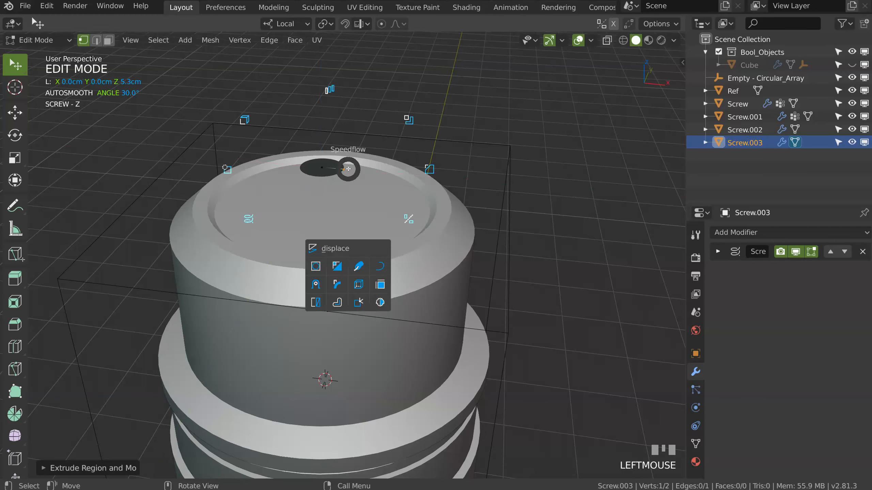
left_click(339, 247)
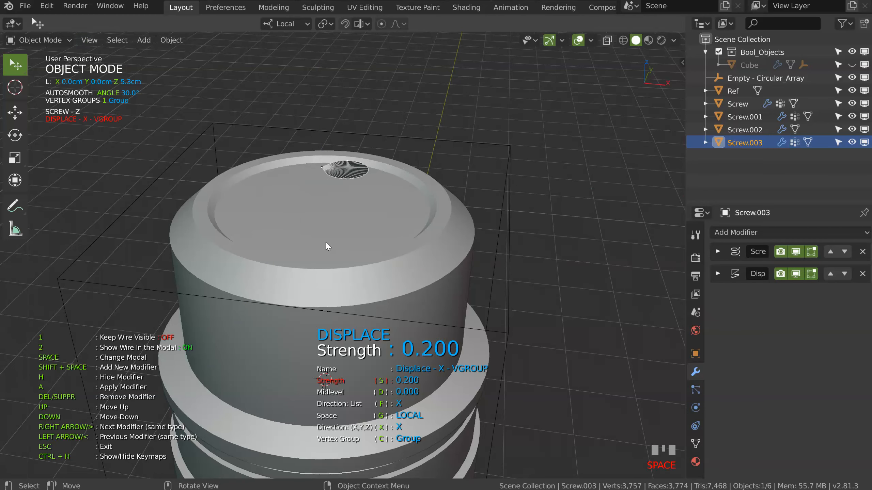
key("space")
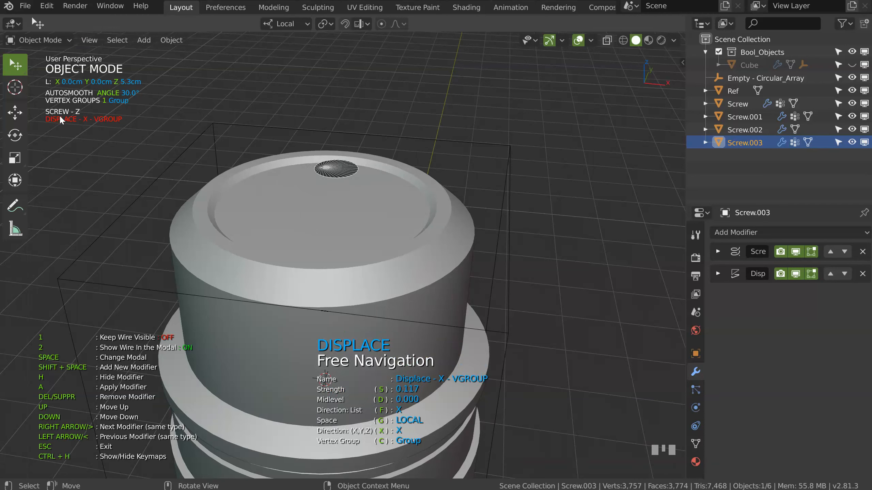
key("Up")
middle_click_drag(328, 185, 349, 148)
key("s")
left_click(376, 186)
middle_click_drag(349, 148, 364, 206, "shift")
- Add a Solidify modifier to the disc with thickness 0.426 and offset -0.891 to form a cylinder
key("space")
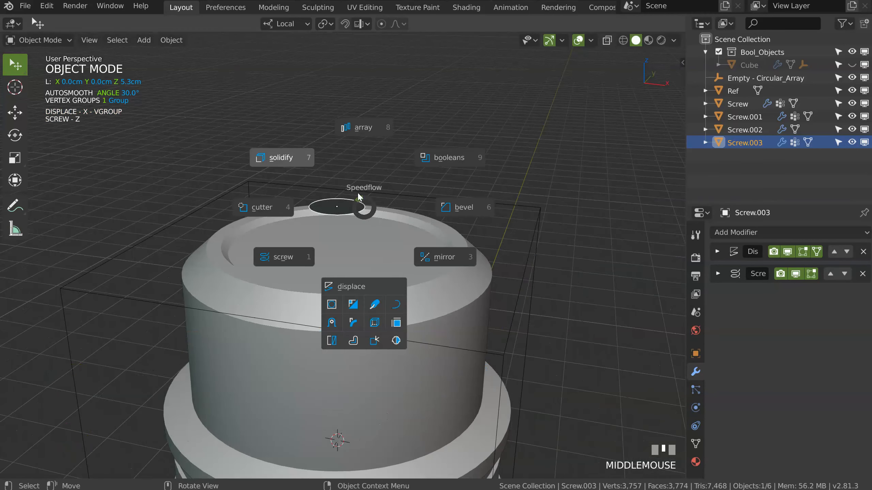
left_click(291, 161)
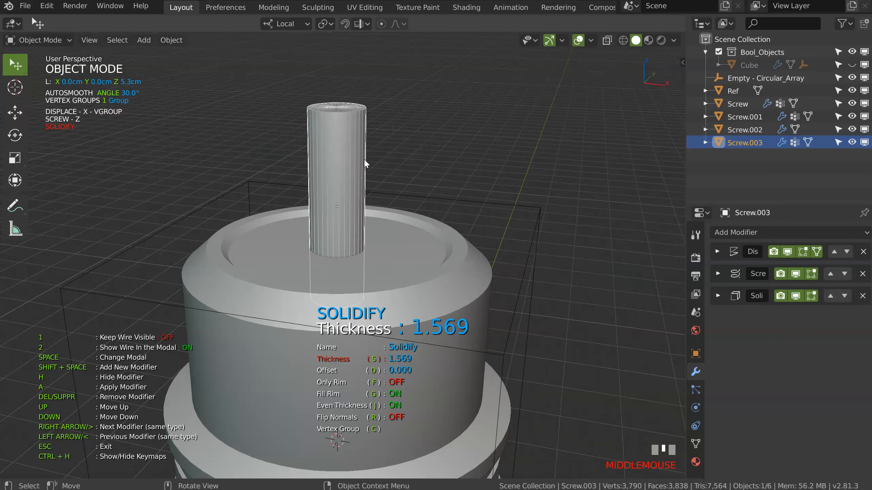
left_click(308, 172)
middle_click_drag(308, 171, 323, 157)
middle_click_drag(338, 197, 334, 203)
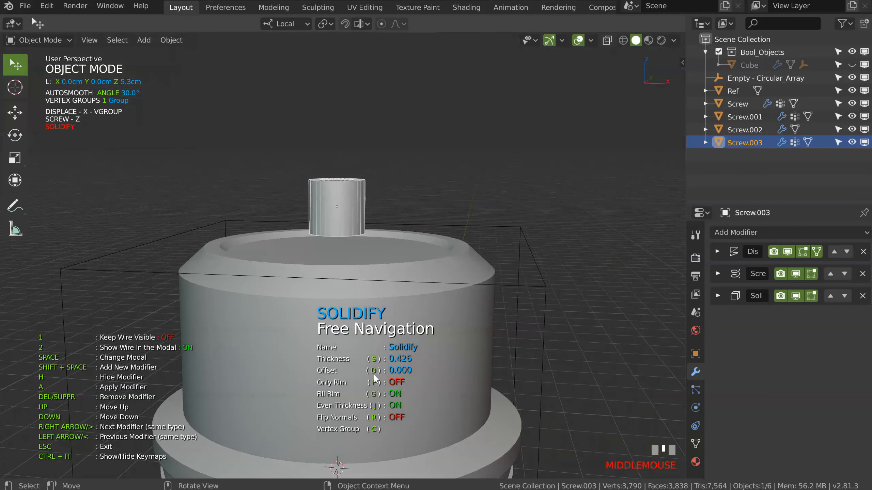
key("d")
left_click(331, 231)
- Add a Mirror modifier to the cylinder on the Z axis only, with bisect on Z enabled
key("KP_1")
middle_click_drag(374, 158, 329, 151, "ctrl")
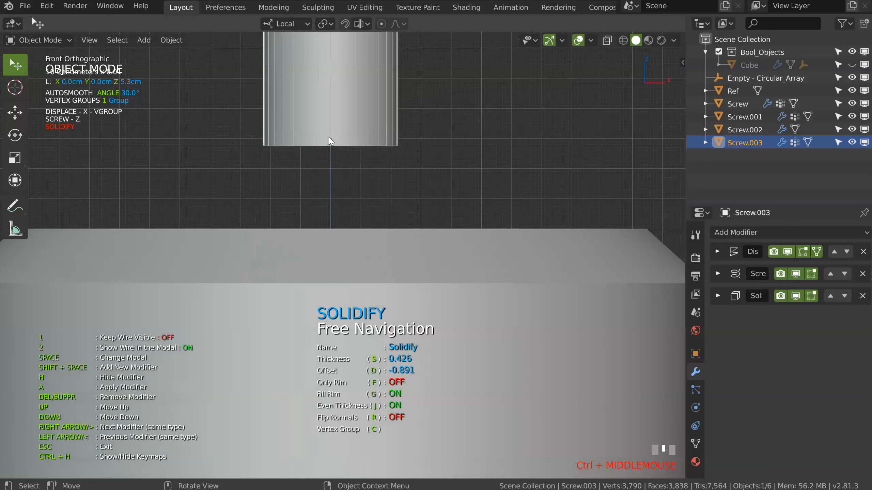
key("space")
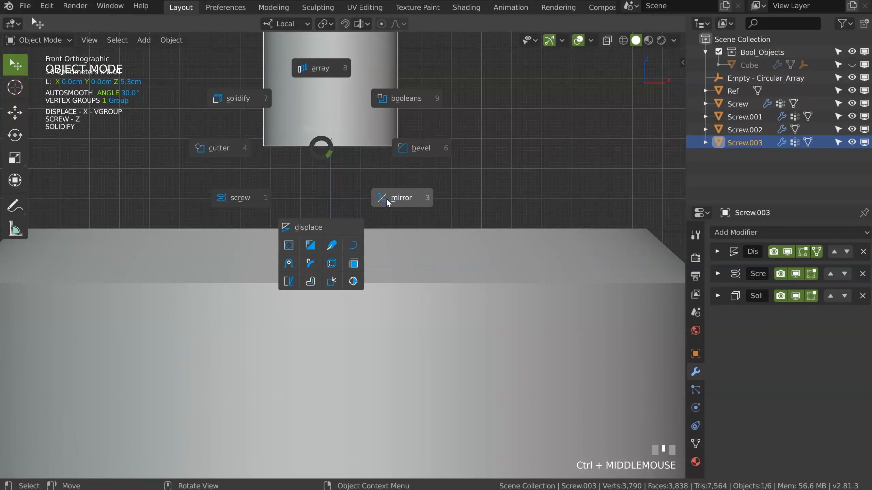
left_click(396, 200)
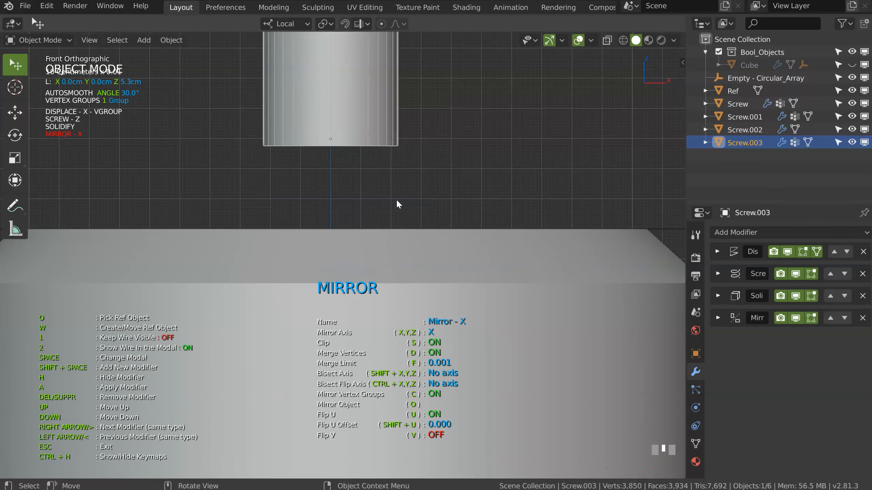
key("x")
key("z")
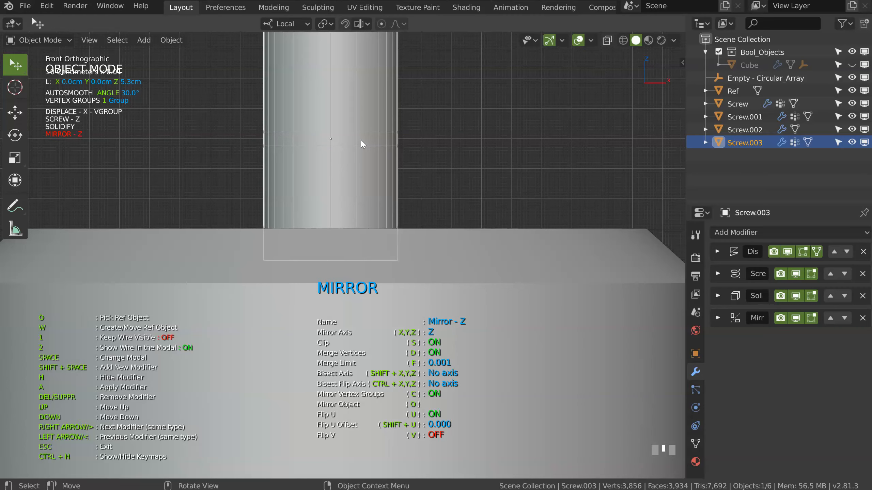
key("shift+z")
mouse_move(365, 185)
middle_mouse_down()
mouse_move(376, 204)
mouse_move(372, 191)
middle_mouse_up()
scroll(376, 202, "down", 2)
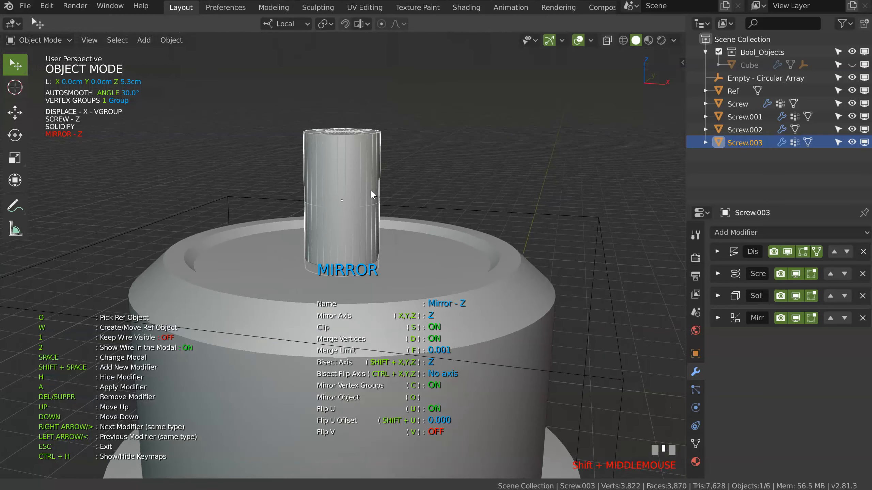
- Lengthen the mirrored cylinder by setting its Solidify thickness to 0.591
key("space")
left_click(359, 191)
key("s")
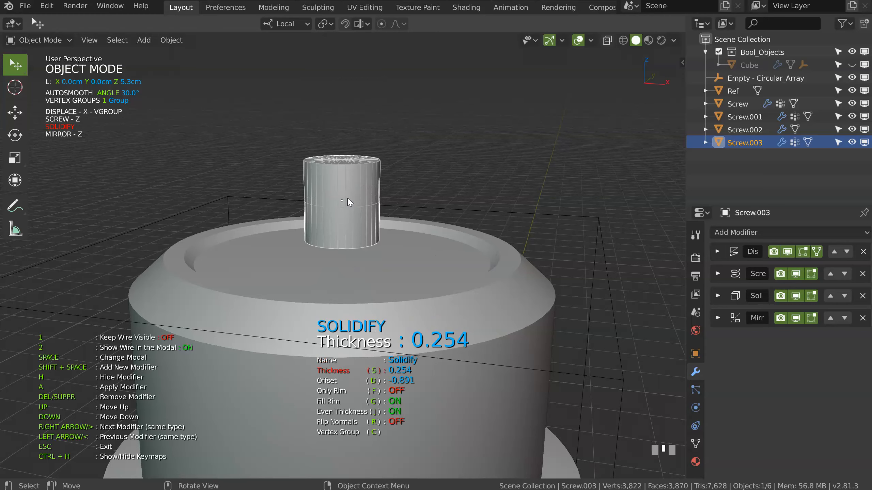
mouse_move(370, 195)
middle_mouse_down()
mouse_move(360, 194)
mouse_move(360, 206)
middle_mouse_up()
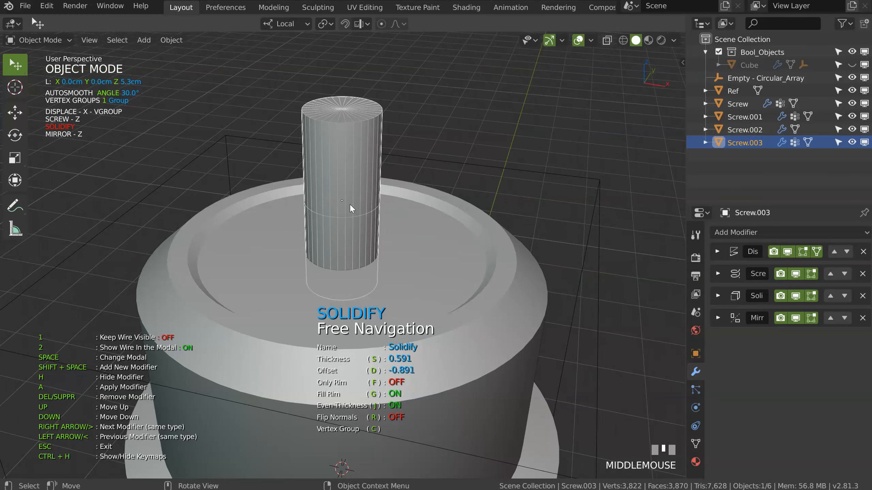
- Add an angle-limited Bevel modifier to the cylinder with width 0.047 and 9 segments
key("shift+space")
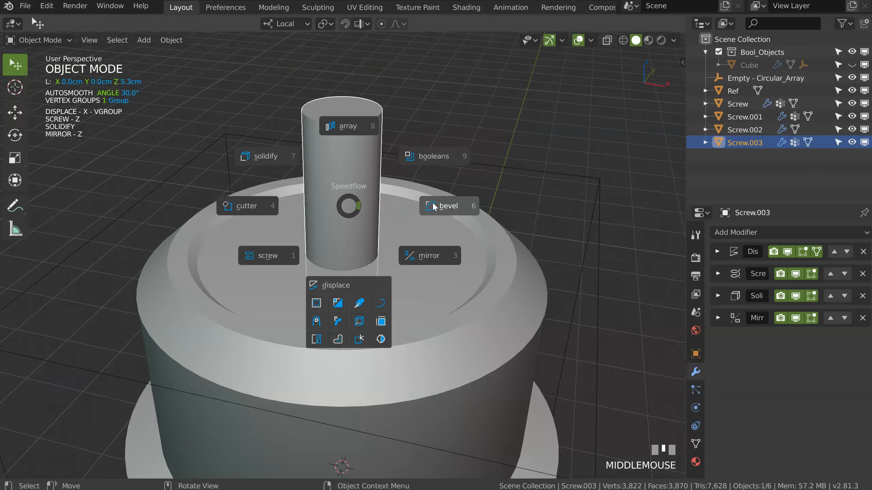
left_click(438, 202)
key("s")
key("d")
key("d")
middle_click_drag(524, 204, 388, 186, "ctrl")
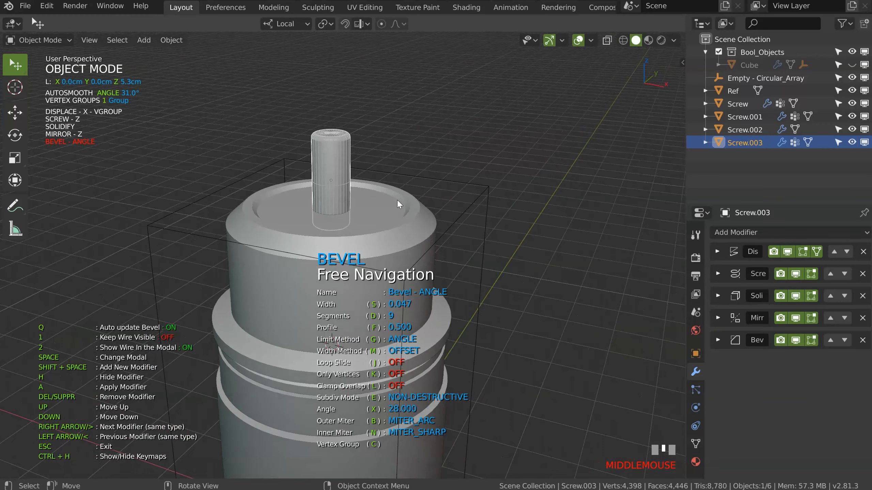
- Add an Array modifier to the cylinder, make it circular, and set the count to 10
key("shift+space")
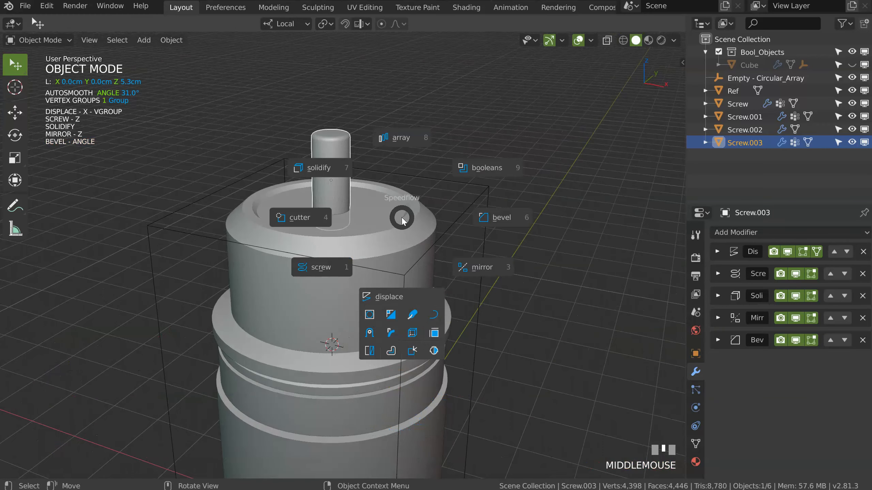
left_click(401, 138)
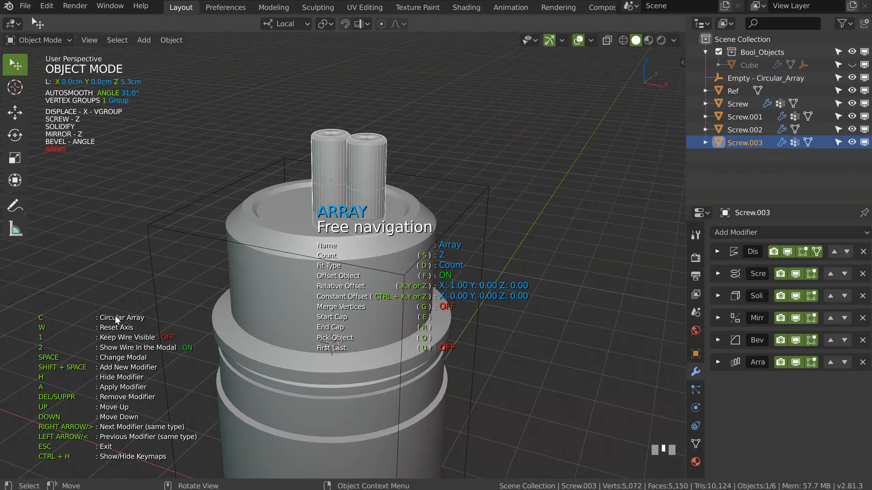
key("c")
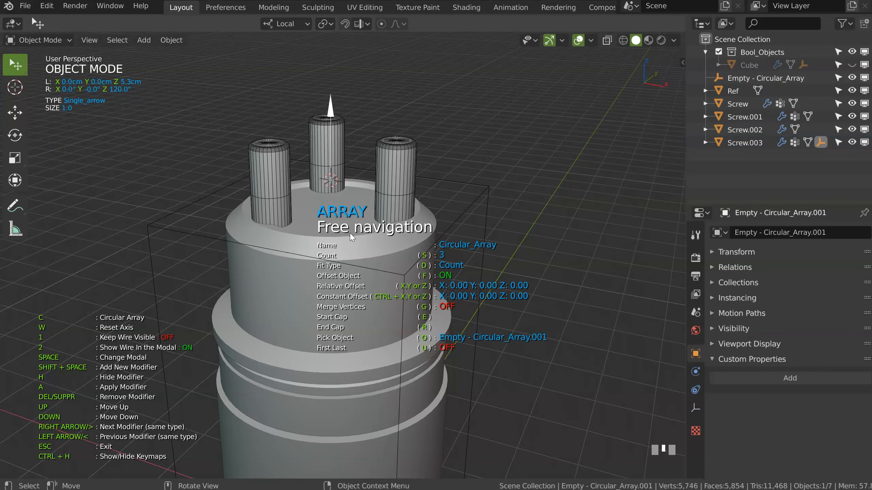
key("s")
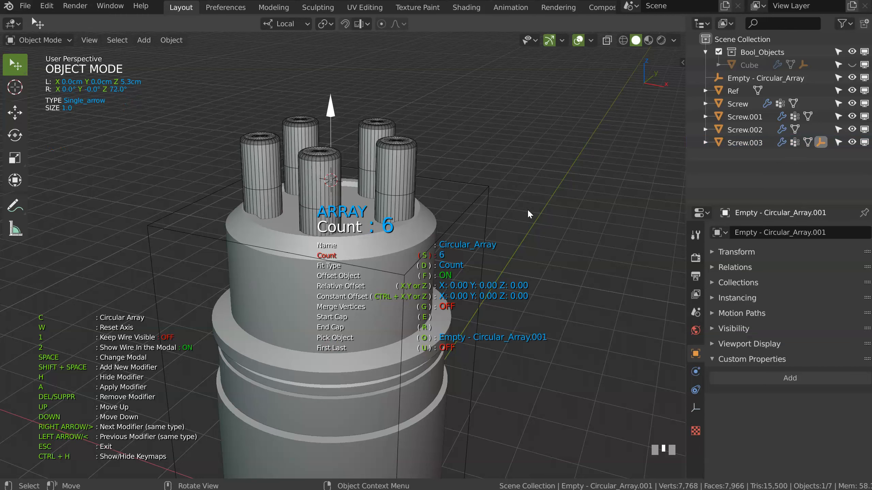
left_click(585, 207)
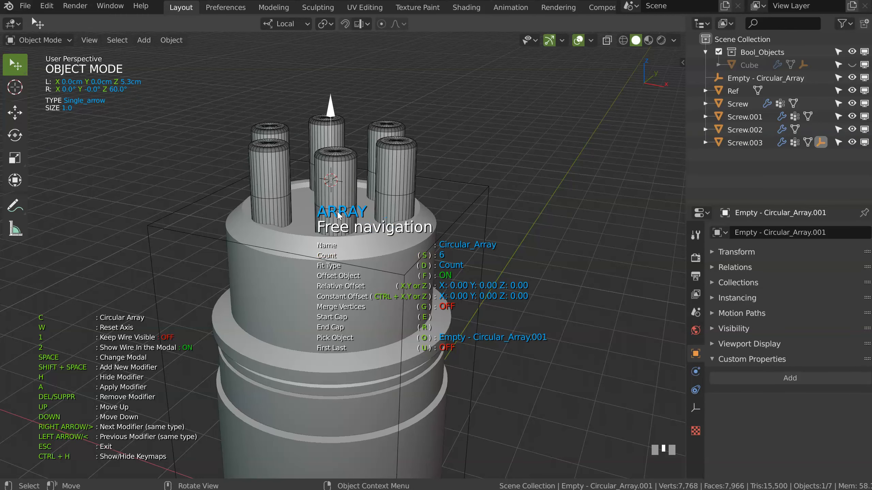
key("s")
left_click(595, 213)
middle_click_drag(387, 202, 359, 176, "shift")
- Increase the strength of the Displace X modifier above the circular array to spread the cylinders around the cap's outer wall
key("space")
left_click(343, 256)
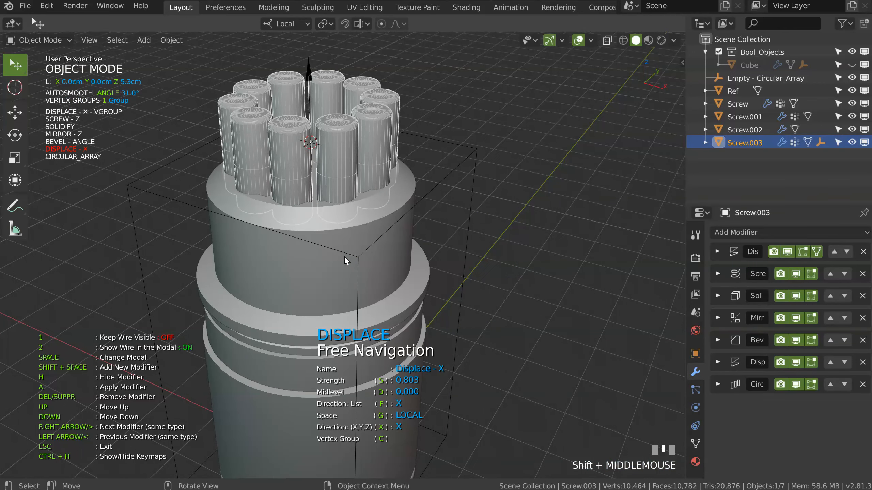
key("s")
left_click(404, 259)
key("Escape")
- Lower the ring of cylinders along Z to 4.5 cm so it surrounds the cap's side wall
middle_click_drag(400, 256, 401, 218)
key("g")
key("z")
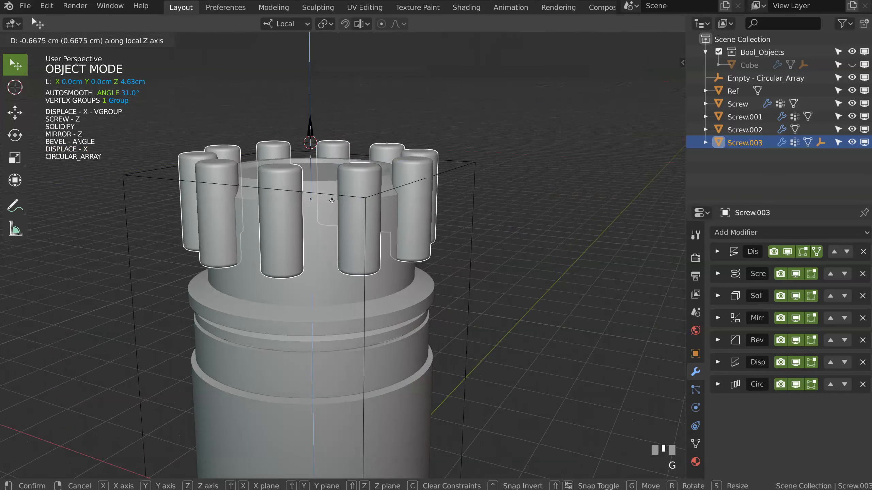
left_click(329, 212)
- Lengthen the arrayed cylinders by setting their Solidify thickness to 0.751, reaching down to near the cap's flange
key("space")
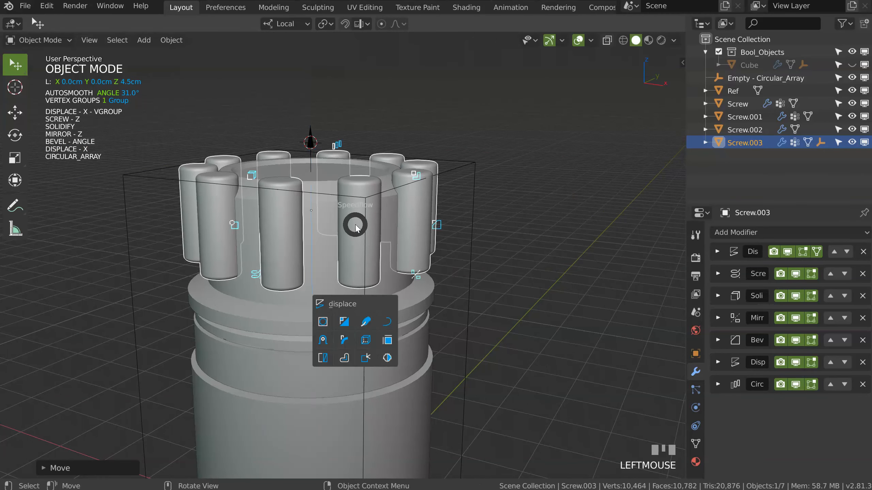
left_click(280, 176)
key("s")
left_click(290, 177)
middle_click_drag(290, 177, 412, 196)
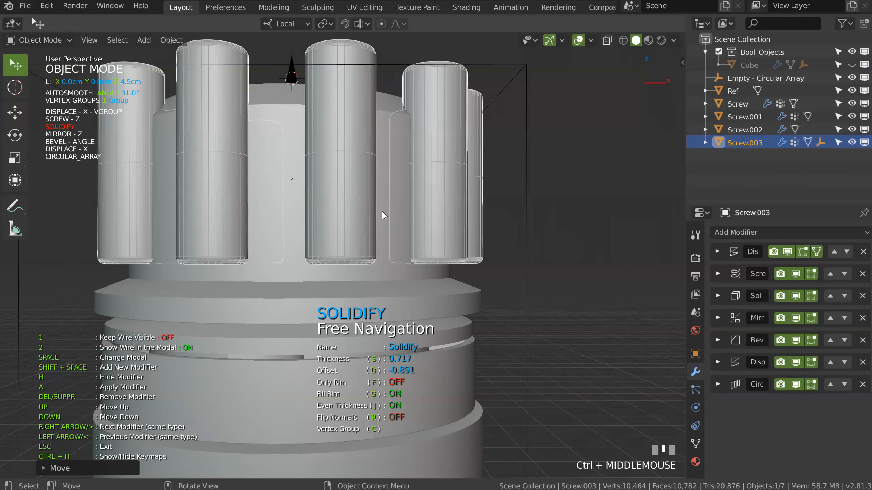
key("s")
left_click(436, 232)
middle_click_drag(435, 231, 418, 243)
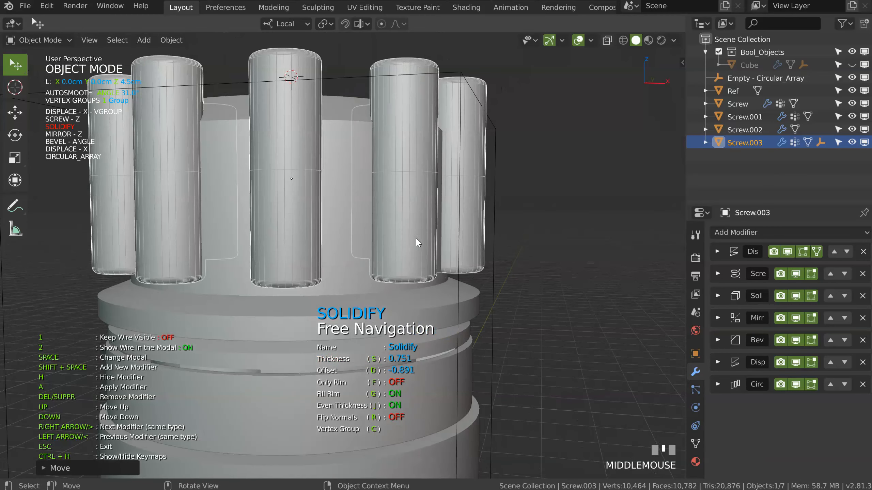
- Set the count of the cylinders' circular array around the cap to 16
left_click(361, 218)
middle_click_drag(416, 190, 376, 237, "ctrl")
middle_click_drag(376, 237, 379, 214, "shift")
key("space")
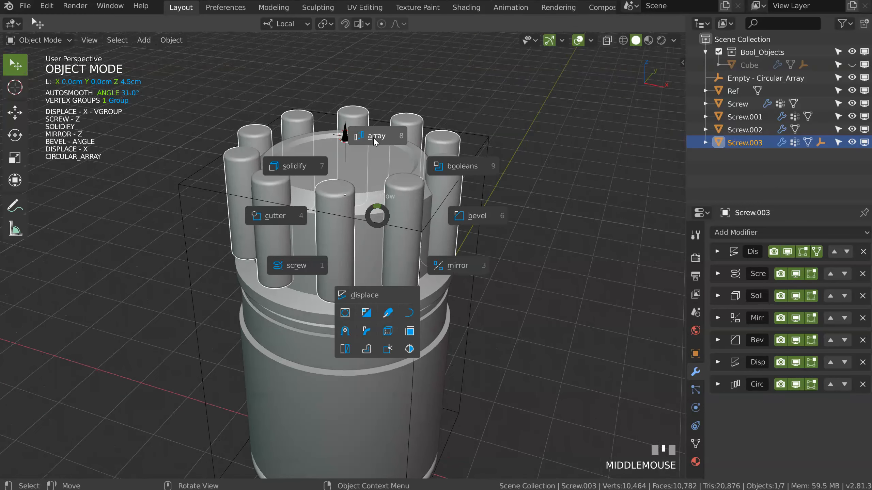
left_click(375, 139)
key("s")
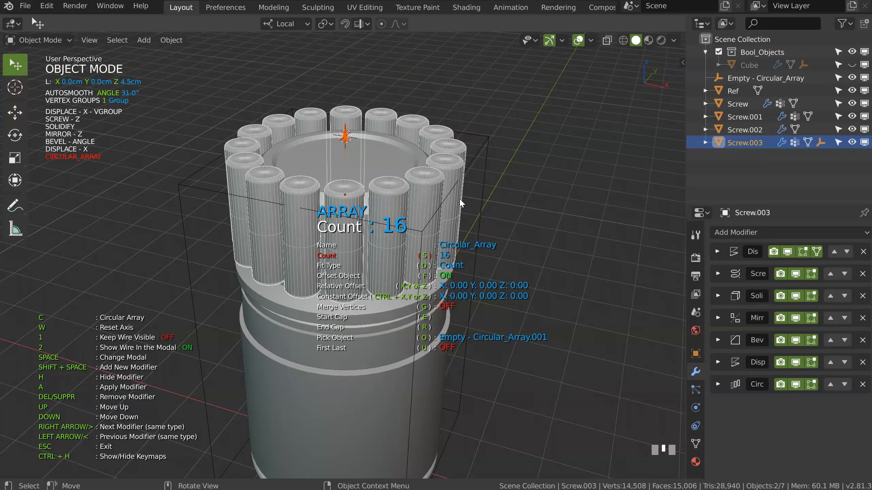
left_click(416, 202)
middle_click_drag(415, 202, 404, 175, "ctrl")
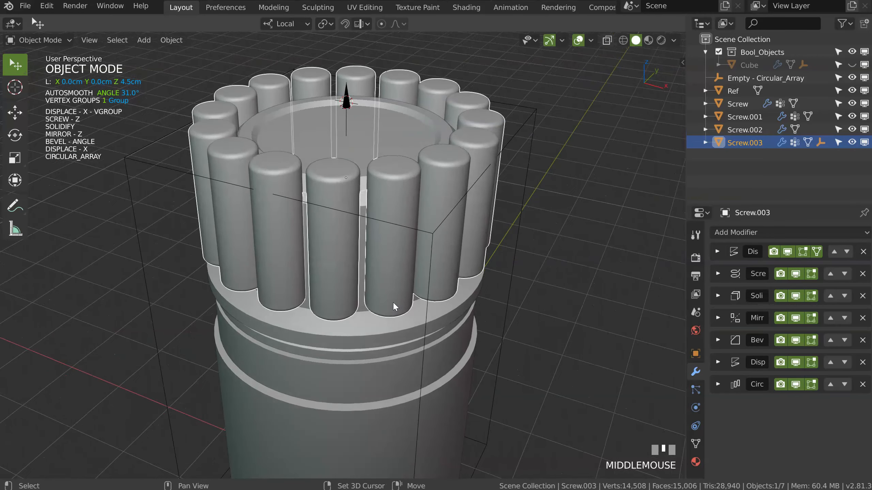
- Subtract the ring of cylinders from the cap with a Boolean Difference to cut the side grooves
left_click(369, 328, "shift")
middle_click_drag(370, 328, 360, 273)
key("space")
middle_click_drag(422, 227, 413, 171, "shift")
- Increase the cylinders' Displace X strength to about 1.4 to make the cap's grooves shallower, with the modal wire display off
key("space")
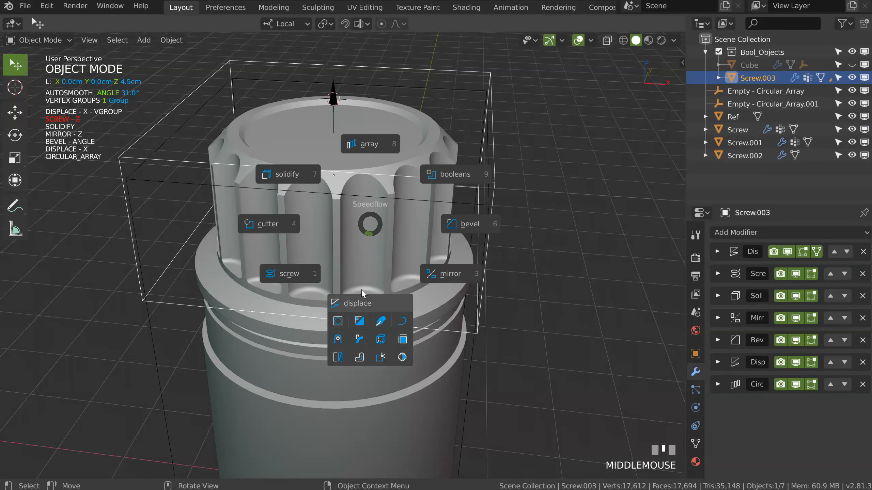
key("space")
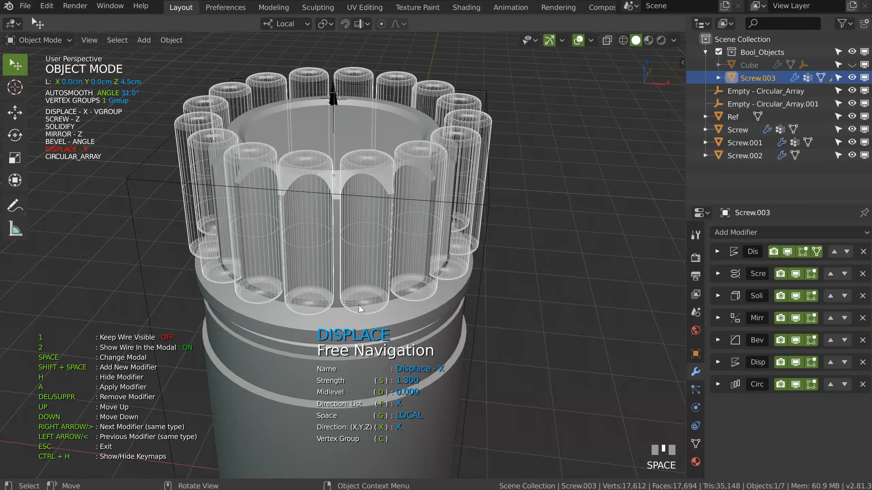
key("2")
middle_click_drag(361, 289, 384, 239)
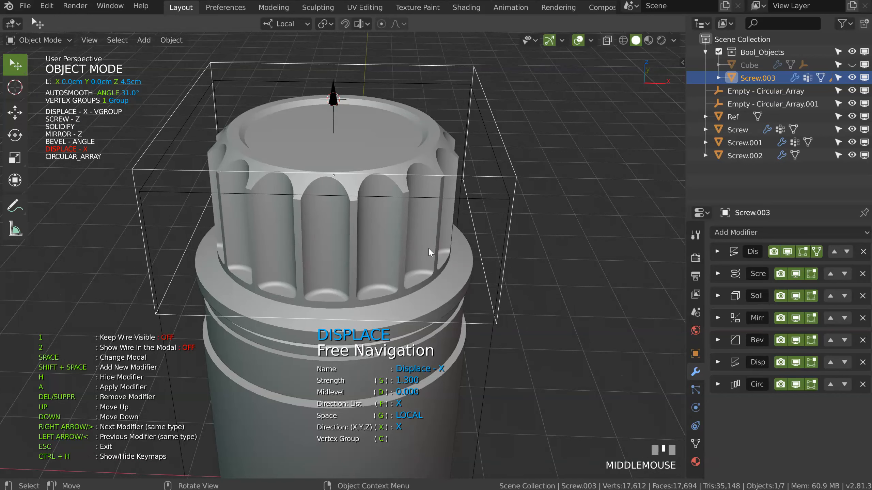
key("s")
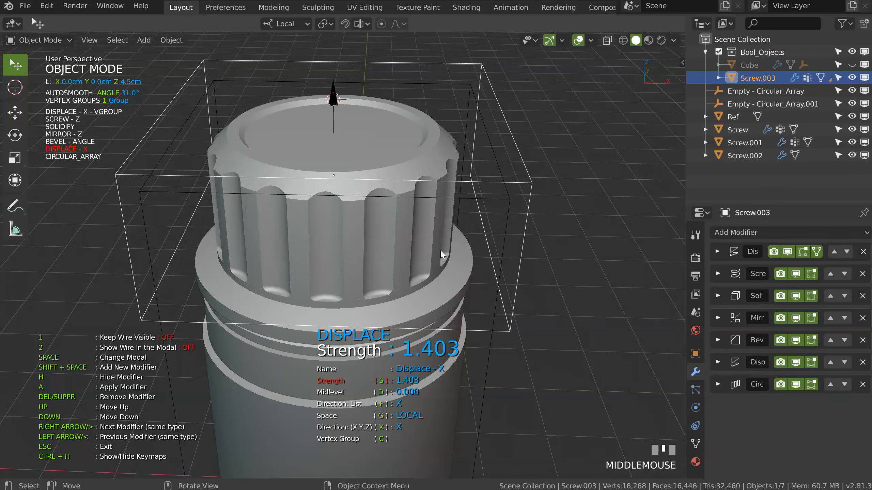
middle_click_drag(438, 249, 384, 239)
- Raise the circular array's count above 17 to pack the cap's grooves closer together
key("space")
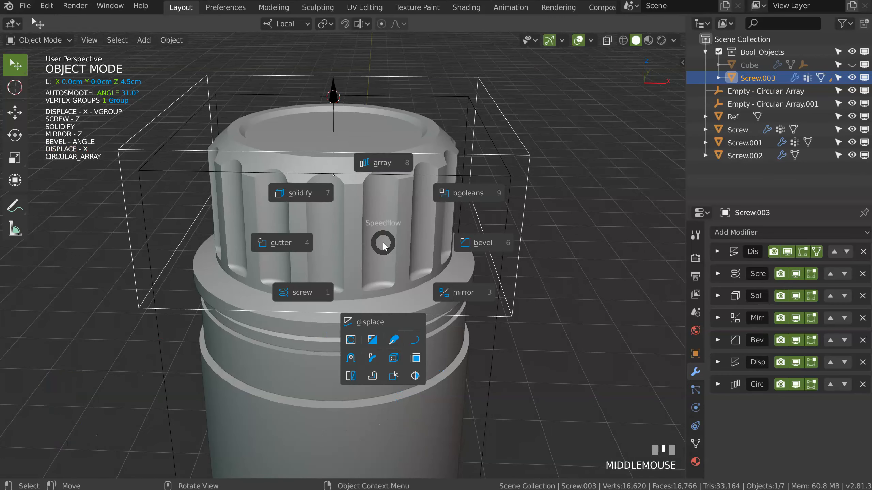
left_click(380, 164)
key("s")
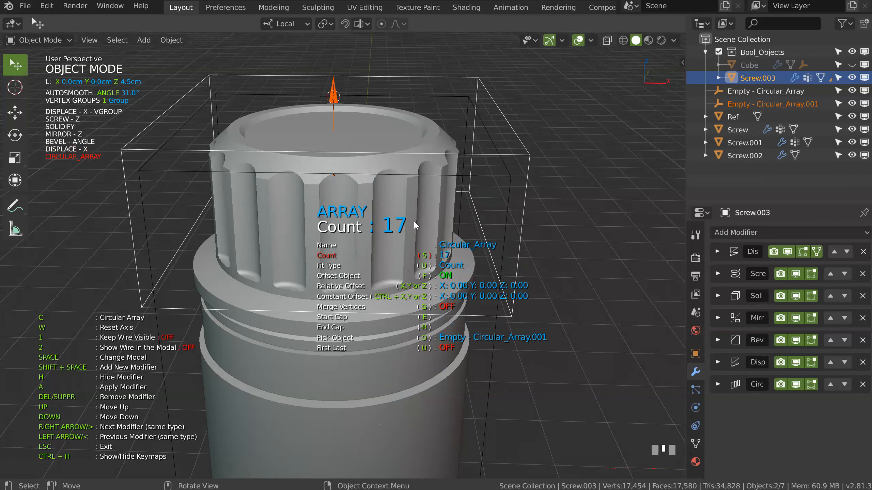
key("s")
key("s")
key("s")
key("space")
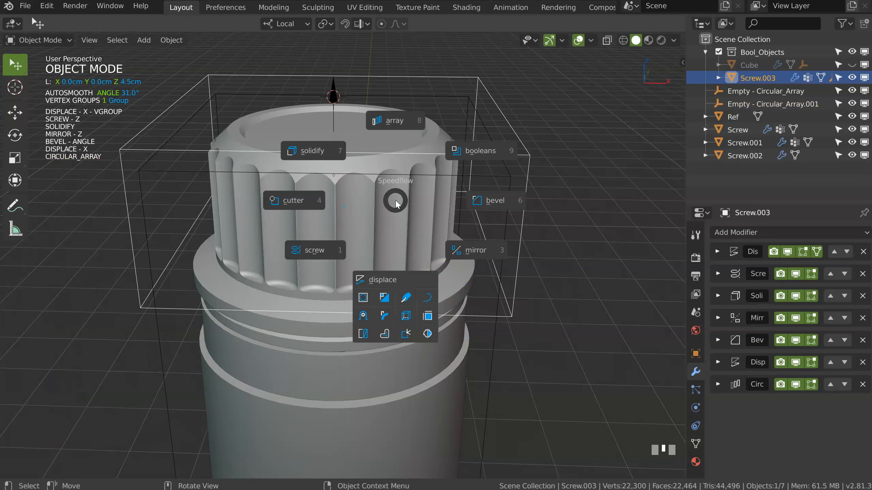
- Fine-tune the cylinders' Displace X strength to about 1.406 to adjust the groove depth
left_click(387, 280)
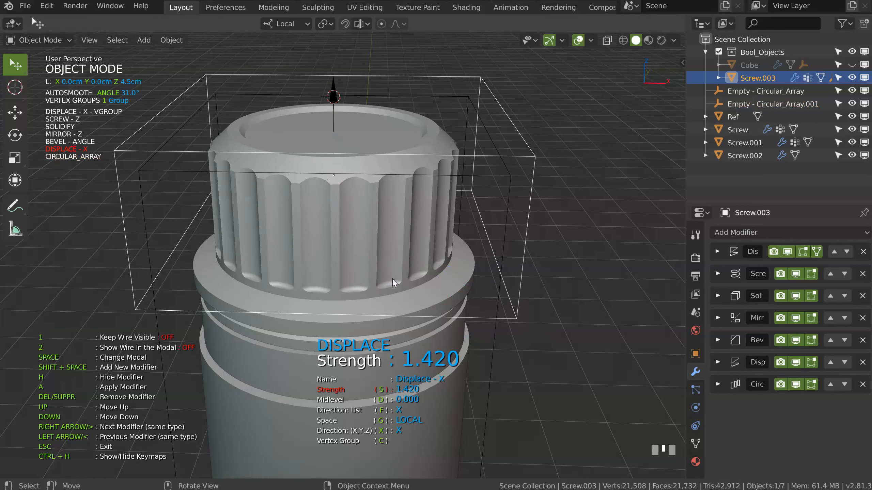
key("s")
key("s")
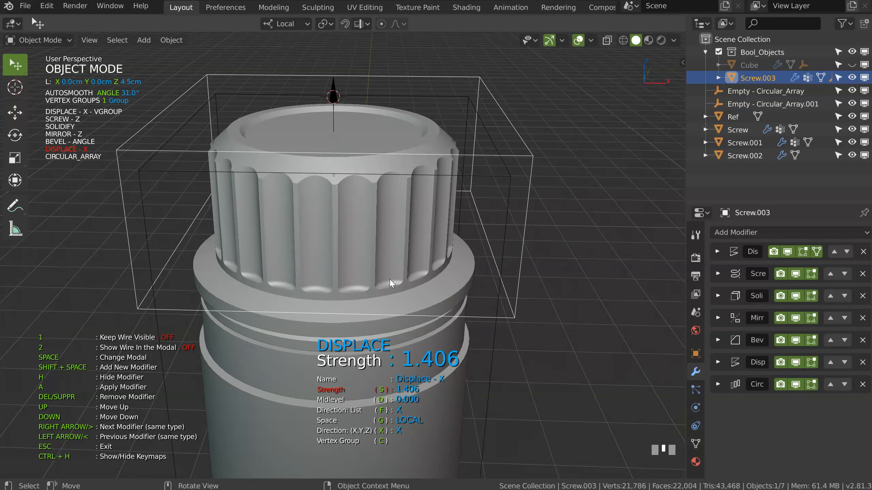
key("s")
middle_click_drag(388, 281, 375, 236)
- Set the strength of the vertex-group Displace X modifier to 0.094 to change the cylinders' radius
key("Left")
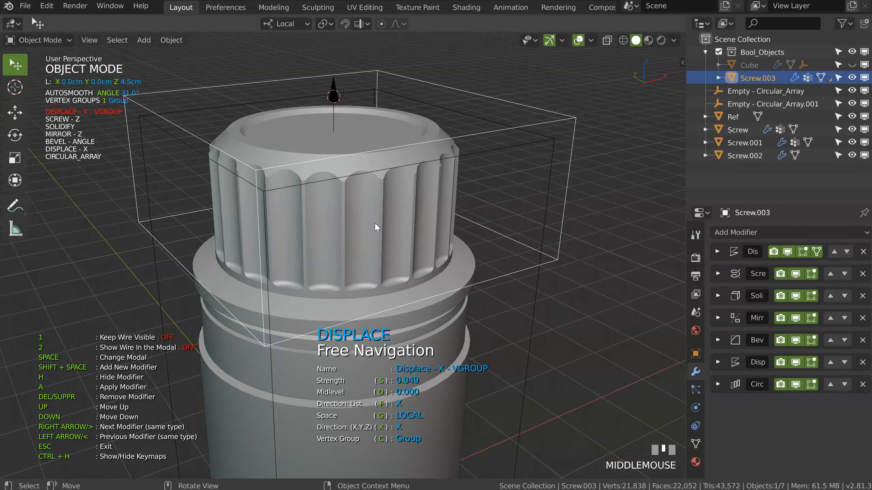
key("s")
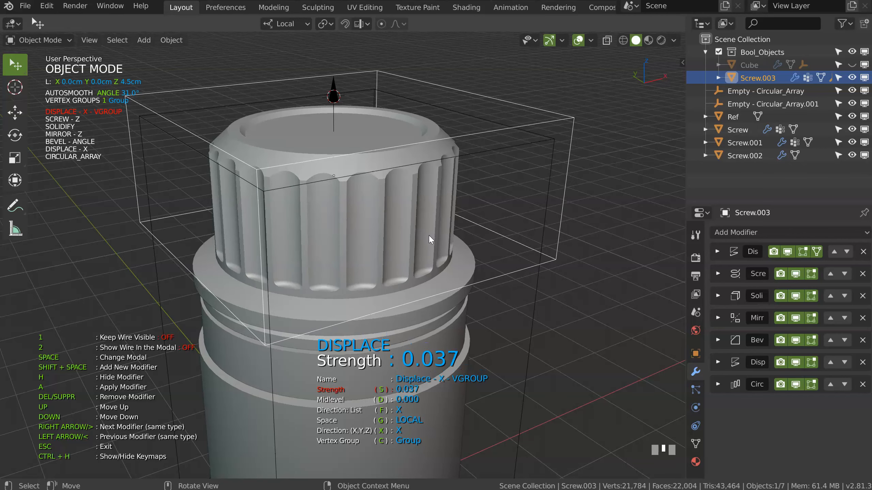
key("s")
key("s")
key("s")
- Set the count of the groove cylinders' circular array to 20
key("space")
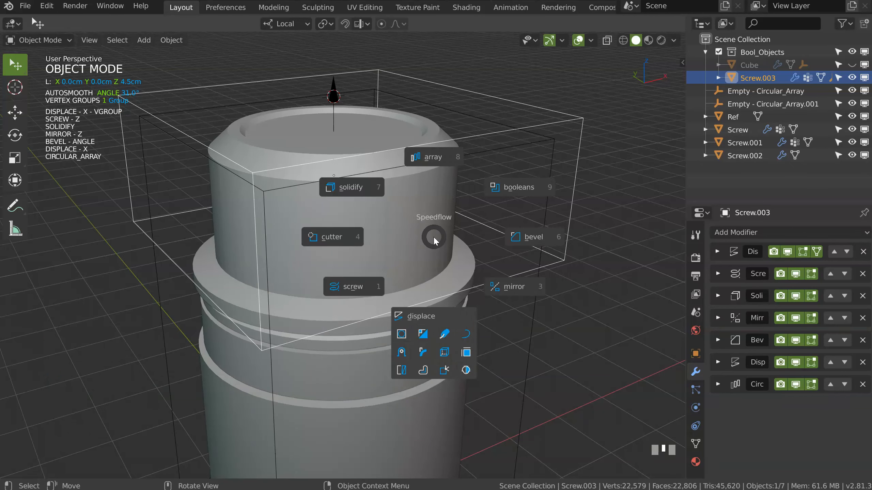
left_click(429, 162)
key("s")
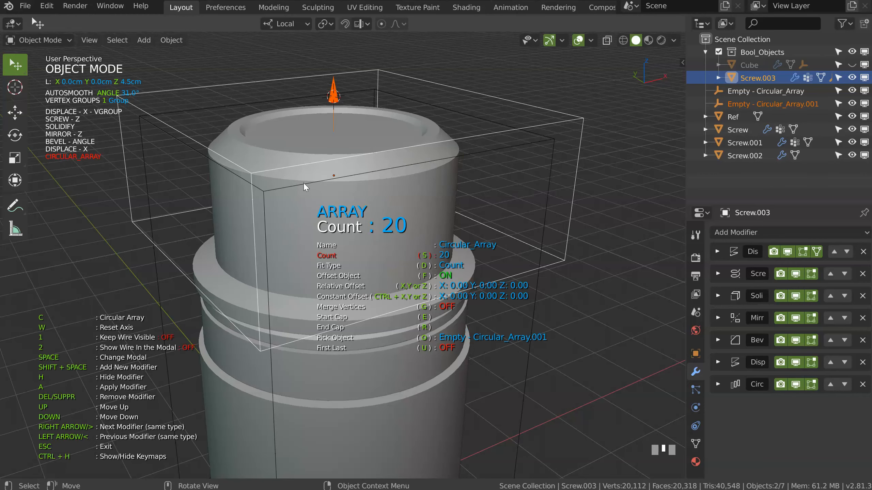
- Set the groove cylinders' Displace X strength to 1.517, moving them farther out from the cap's axis
key("space")
left_click(411, 280)
key("s")
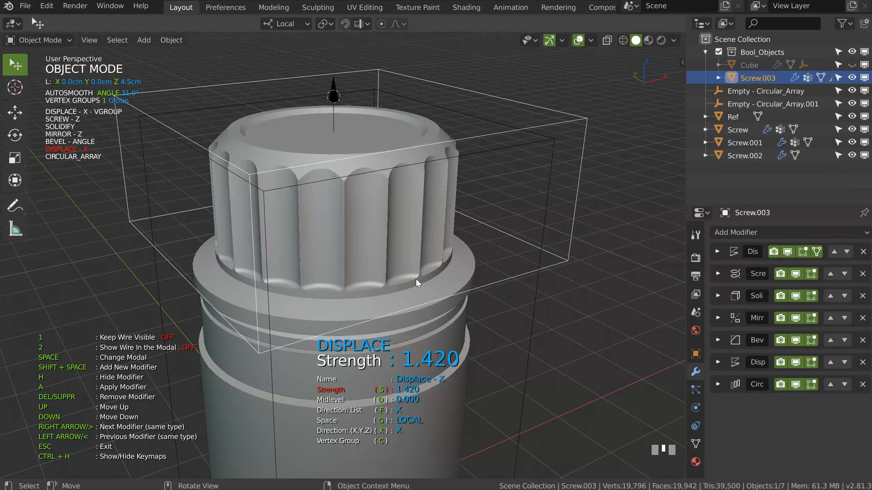
left_click(427, 278)
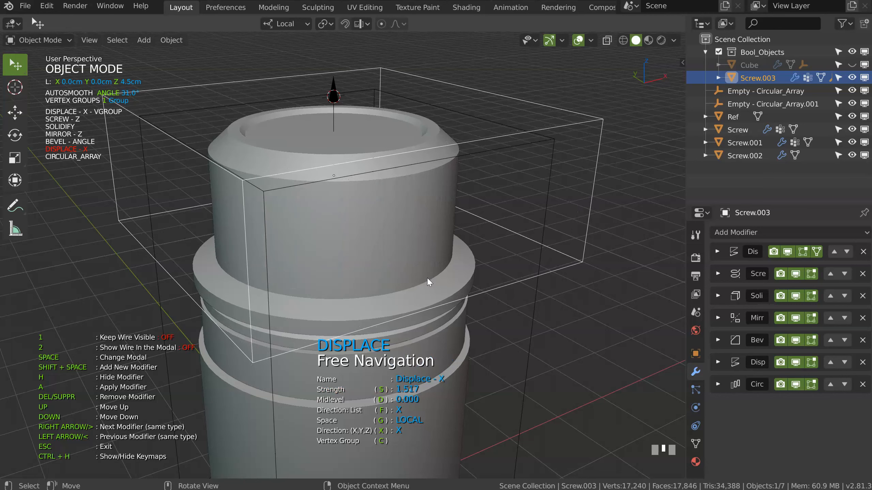
left_click(464, 255)
- Increase the vertex-group Displace X strength to about 0.160 so the wider cylinders cut into the cap wall, with the modal wire display off
key("space")
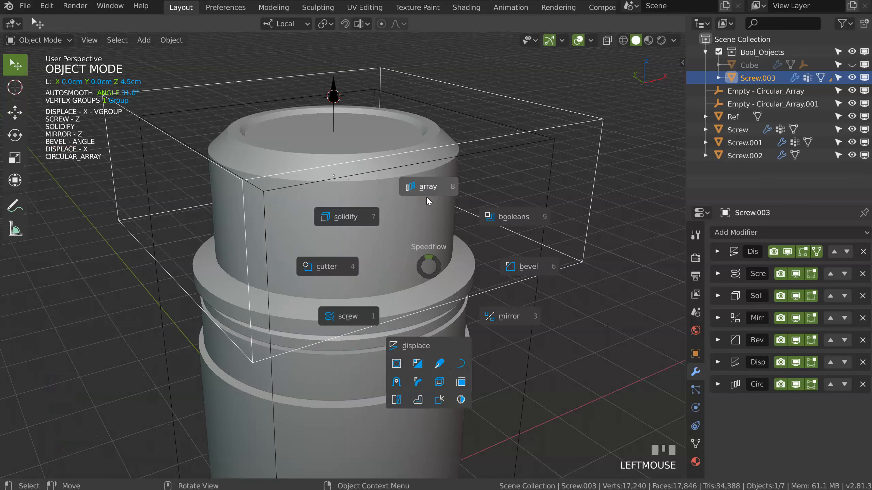
left_click(424, 338)
key("2")
mouse_move(413, 255)
middle_mouse_down()
mouse_move(398, 229)
mouse_move(415, 269)
middle_mouse_up()
key("Left")
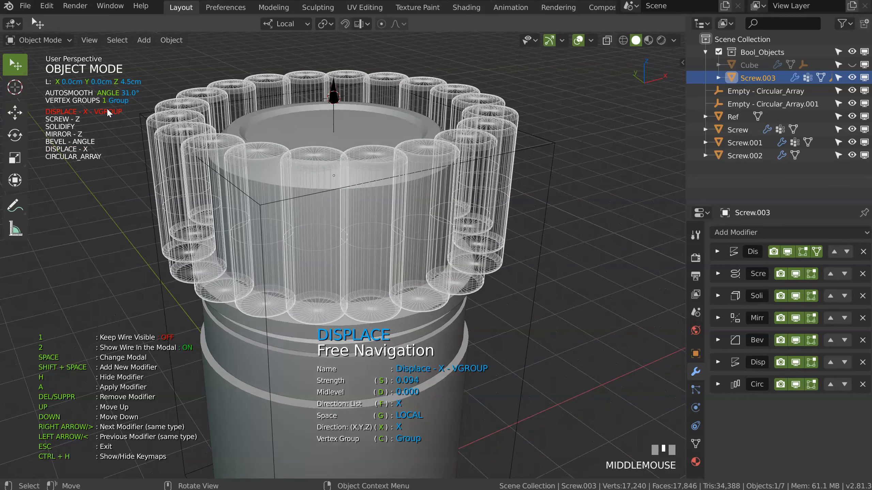
key("s")
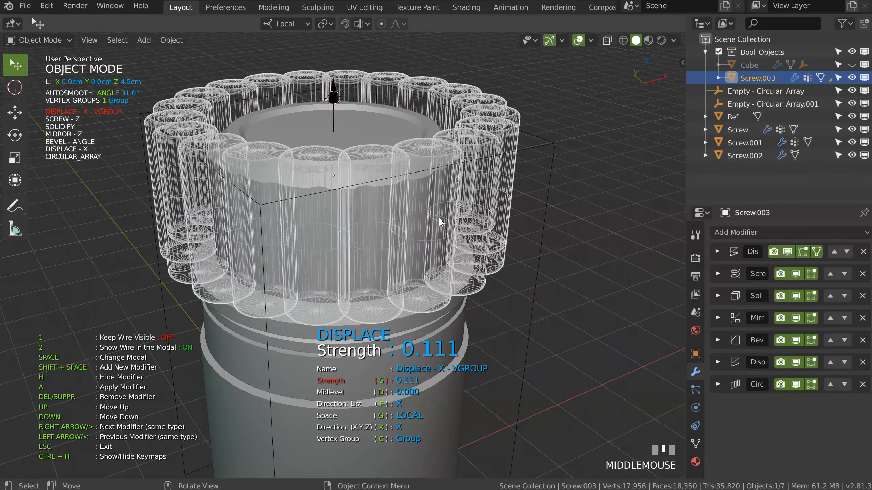
key("s")
key("s")
key("s")
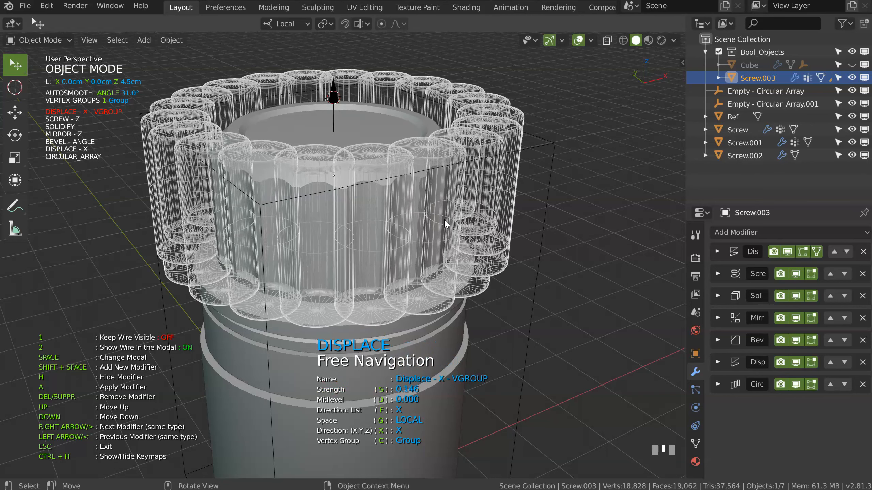
key("2")
key("s")
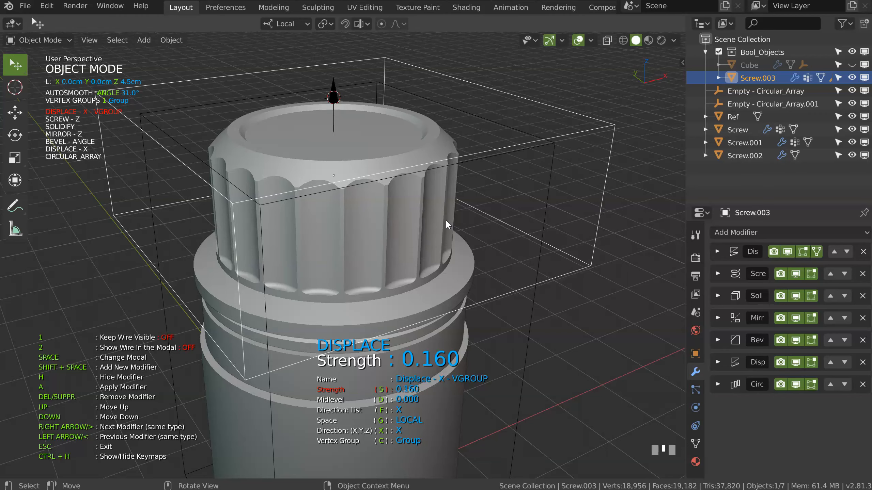
key("s")
middle_click_drag(446, 221, 436, 189)
middle_click_drag(302, 151, 442, 197)
scroll(442, 197, "down", 4)
mouse_move(382, 219)
middle_mouse_down("shift")
mouse_move(378, 163)
mouse_move(384, 204)
middle_mouse_up("shift")
middle_click_drag(469, 198, 396, 215)
left_click(421, 206)
- Hide the groove-cutting cylinders and the circular array's empty above the cap
middle_click_drag(454, 191, 443, 207)
key("h")
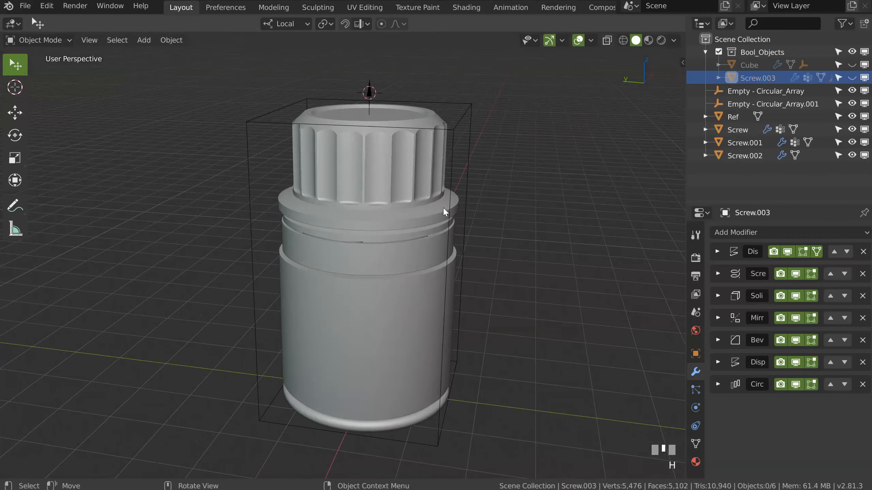
left_click(369, 90)
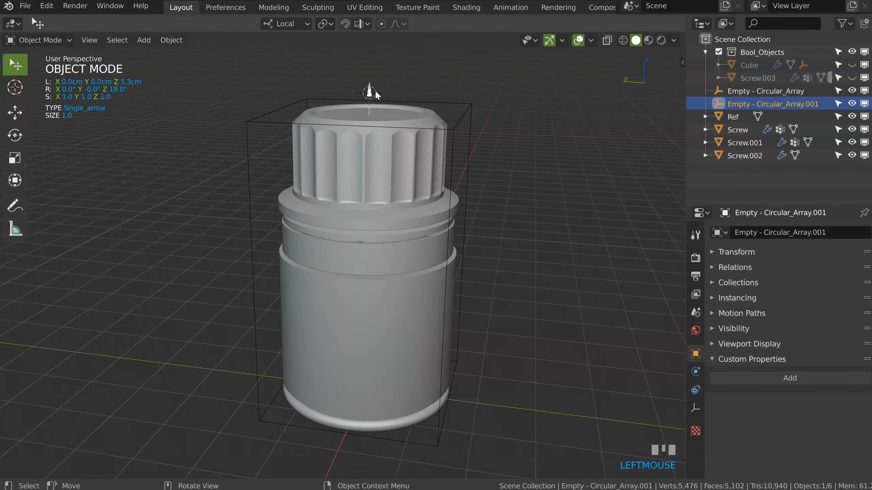
key("h")
middle_click_drag(371, 87, 428, 214)
- In front view, add a Screw vertex primitive and lower it along Z to about 3.43 cm, just below the cap's flange
left_click(432, 231)
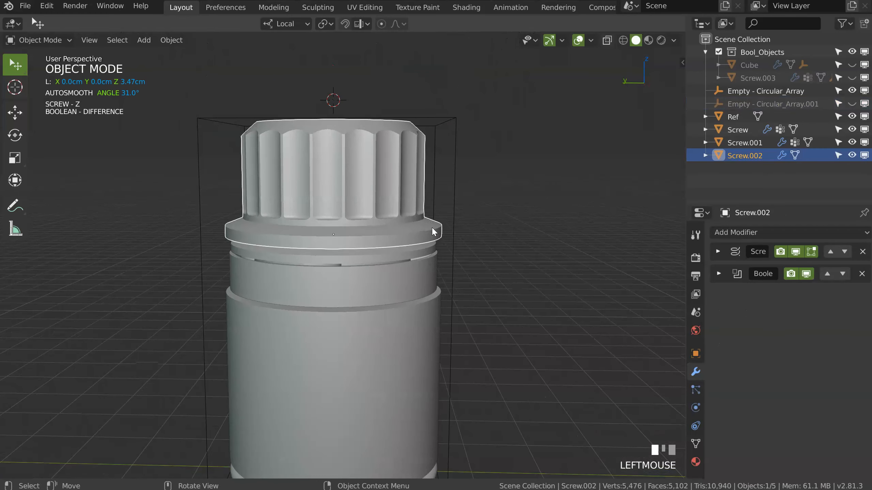
key("KP_1")
scroll(394, 236, "up", 1)
middle_click_drag(394, 236, 436, 223, "shift")
key("Tab")
key("shift+space")
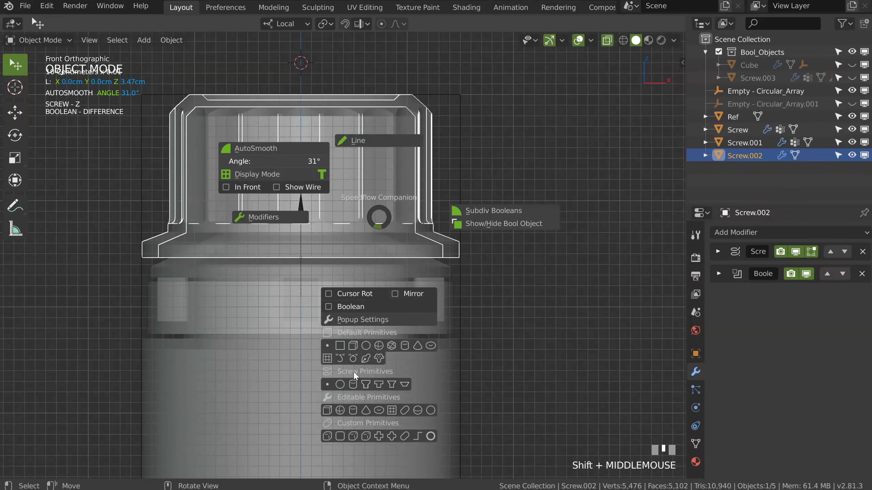
left_click(327, 384)
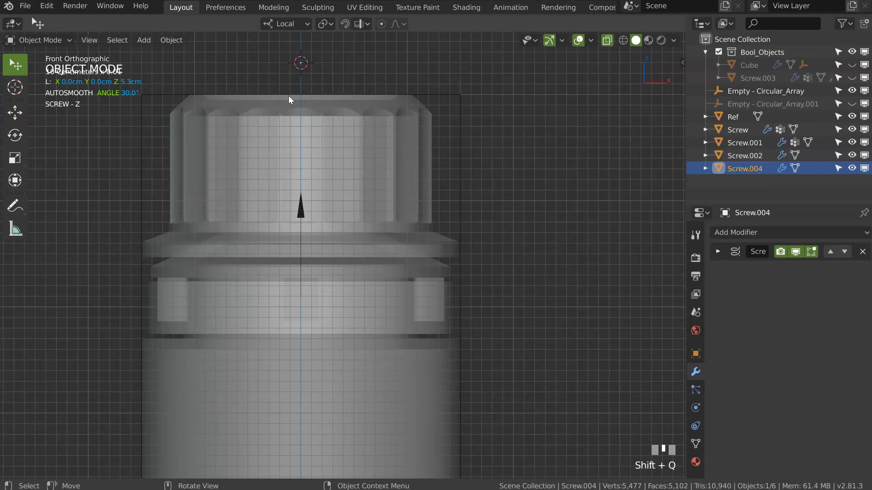
key("g")
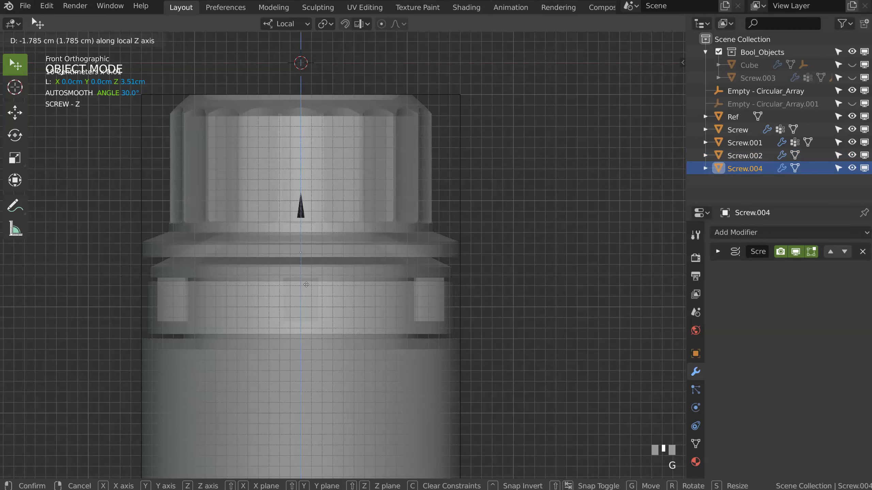
left_click(305, 291)
- Move the new profile's vertex outward along X to just inside the outer edge of the body's top, below the flange
middle_click_drag(320, 259, 369, 223, "ctrl")
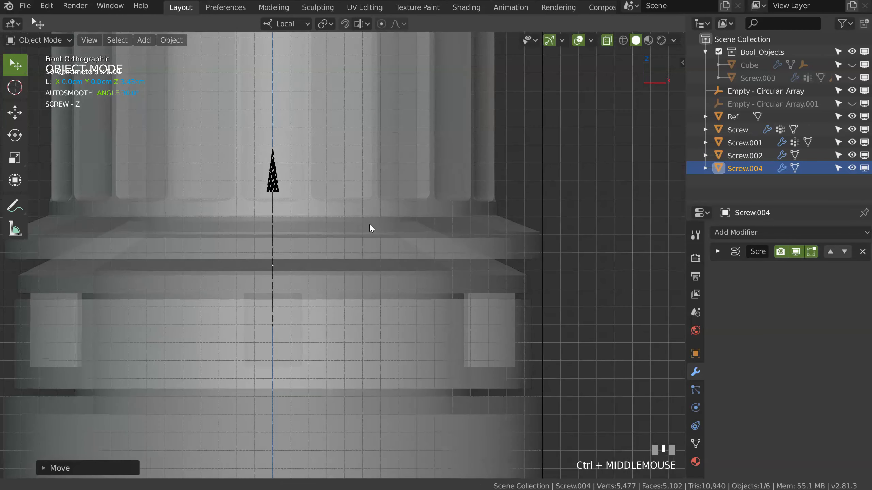
key("Tab")
key("g")
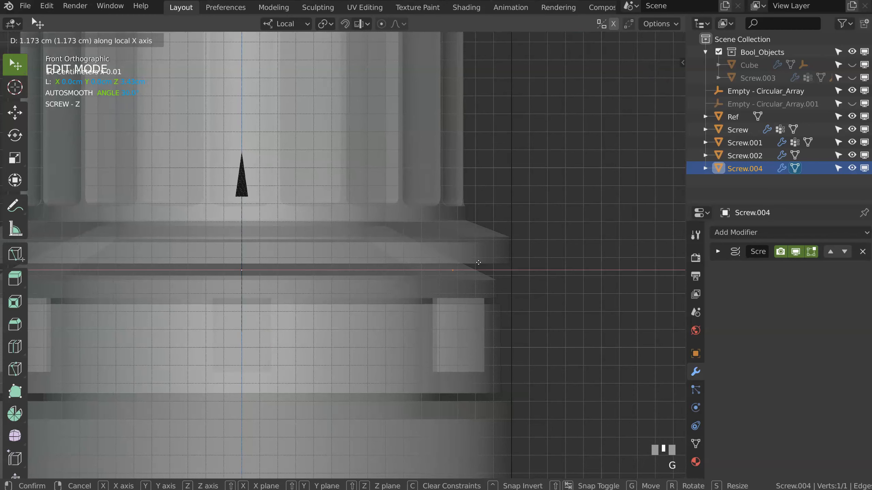
left_click(521, 272)
middle_click_drag(521, 272, 429, 303, "ctrl")
key("g")
key("x")
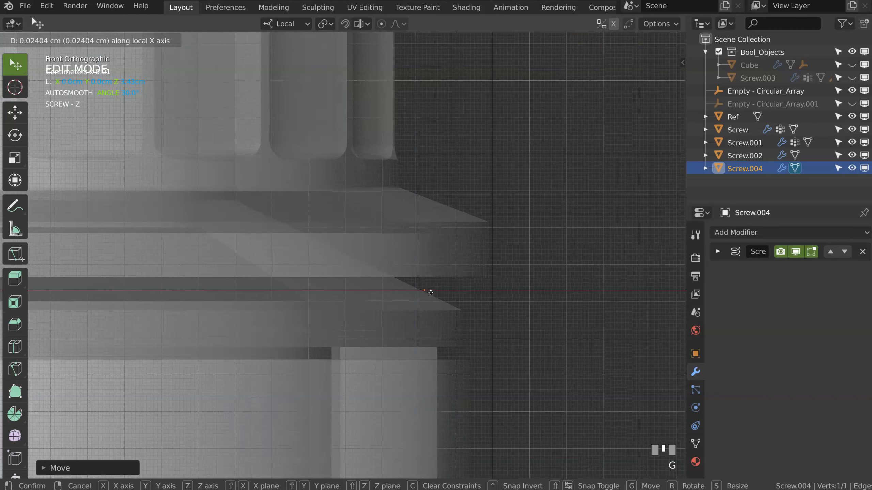
left_click(440, 286)
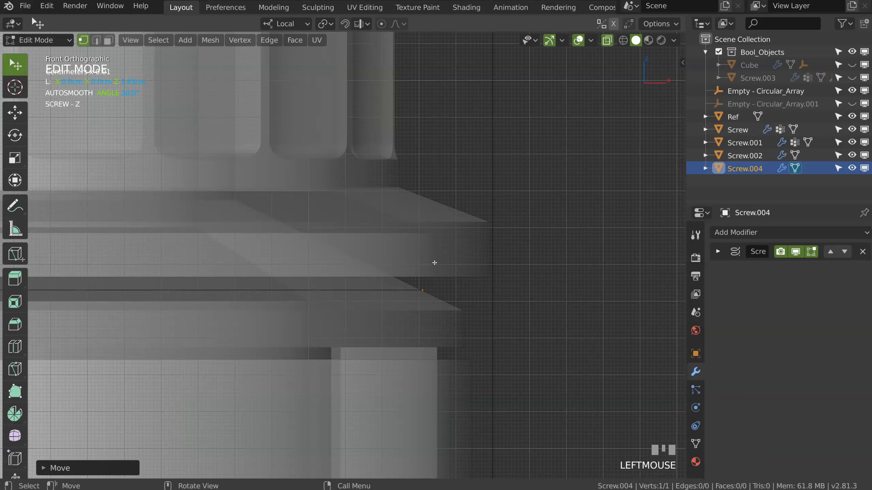
middle_click_drag(369, 244, 370, 302, "ctrl")
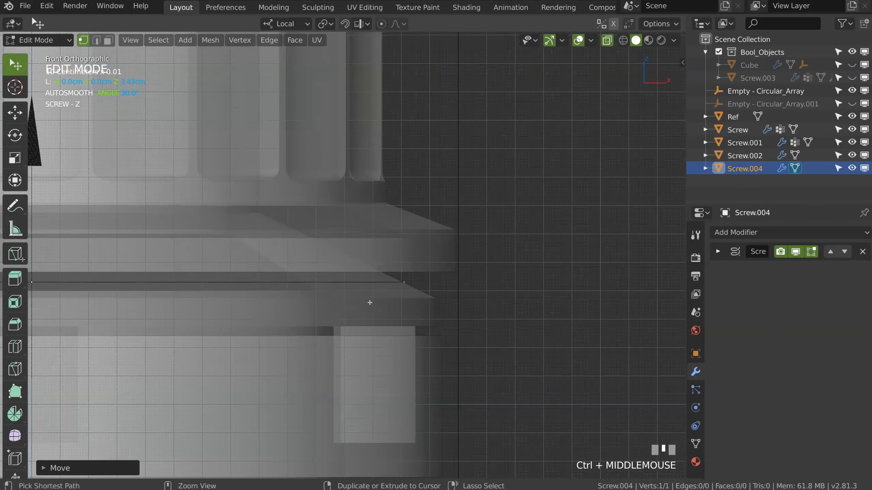
key("g")
key("x")
left_click(436, 292)
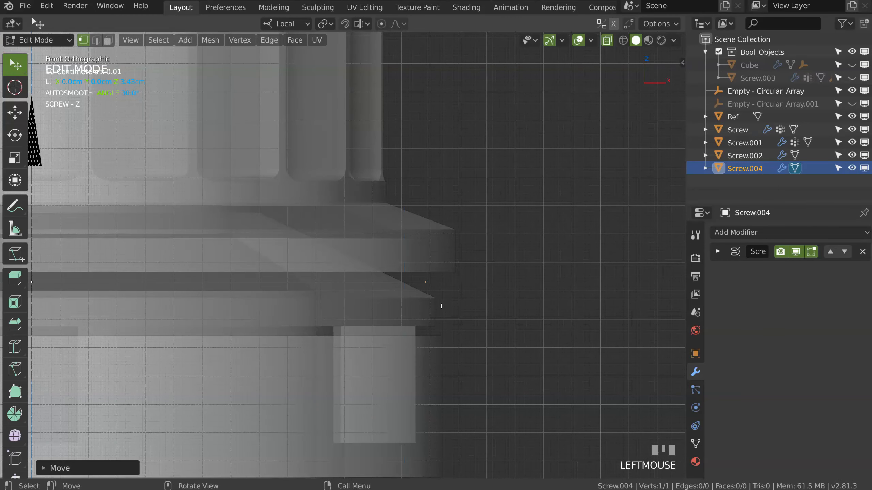
- Leave Edit Mode, select the cap, and unhide the groove-cutting cylinders and their circular-array empty
key("Tab")
left_click(436, 250)
middle_click_drag(435, 250, 281, 64, "ctrl")
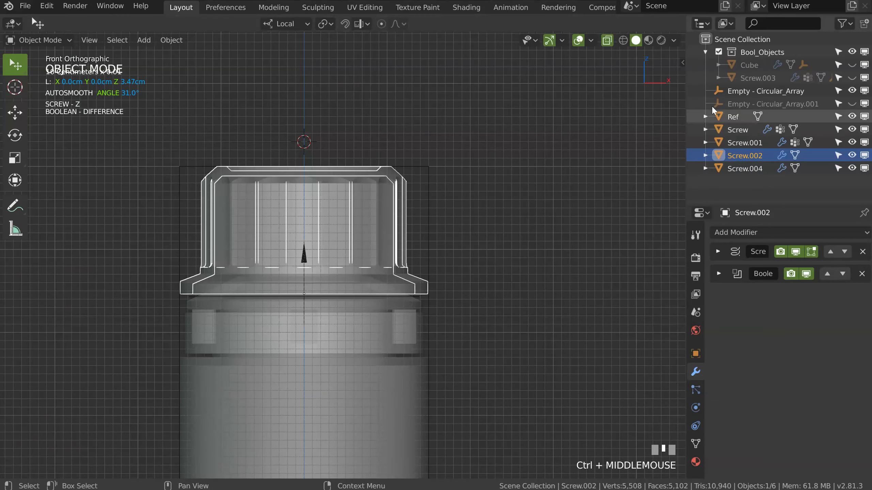
left_click(853, 104)
left_click(853, 78)
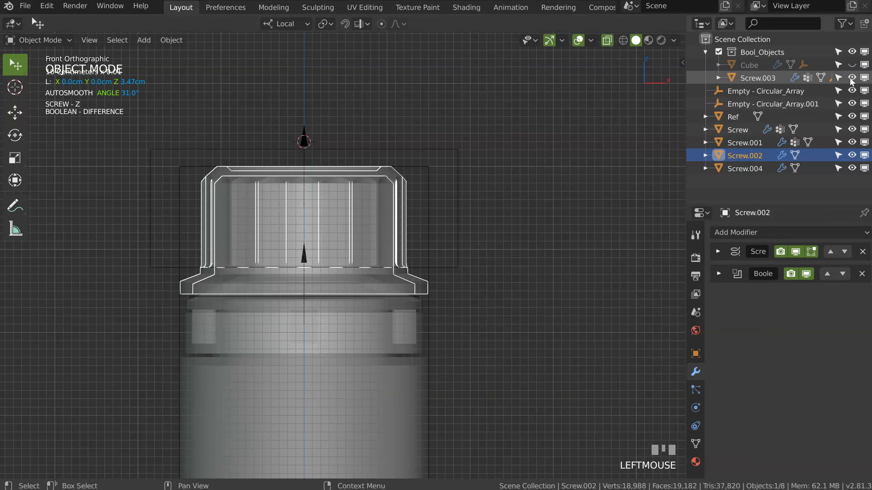
- Raise the cap, its groove-cutting cylinders and the circular-array empty together along Z by about 0.12 cm
left_click(459, 173)
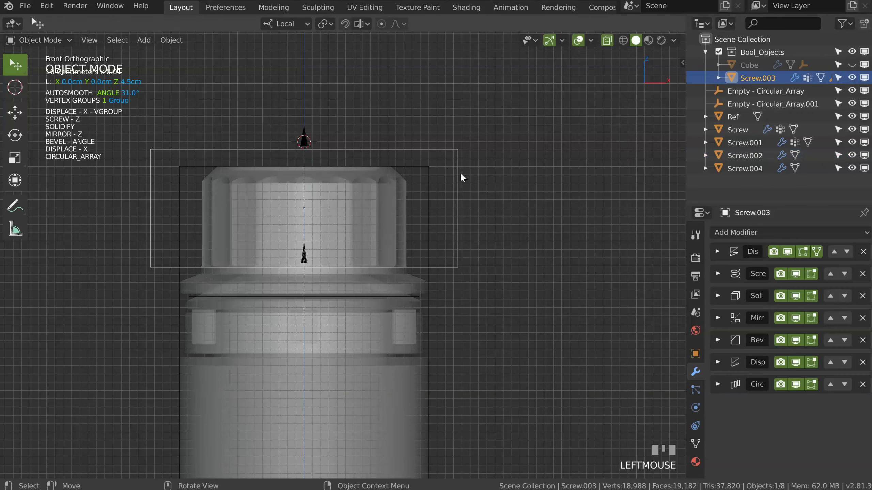
left_click(393, 195, "shift")
left_click(313, 135, "shift")
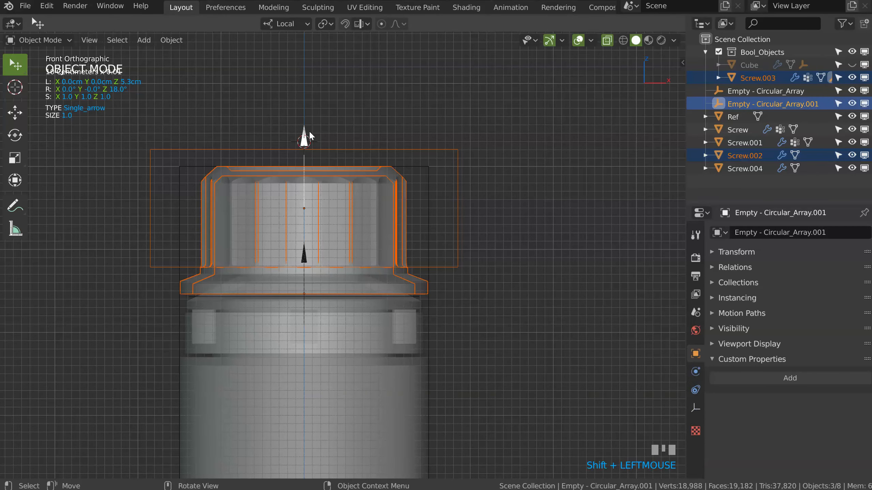
middle_click_drag(311, 134, 336, 189, "ctrl")
key("g")
key("z")
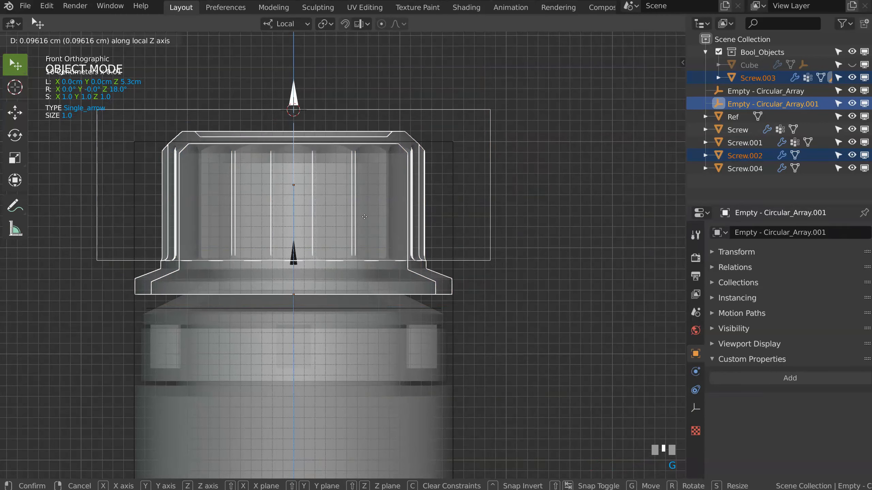
left_click(421, 260)
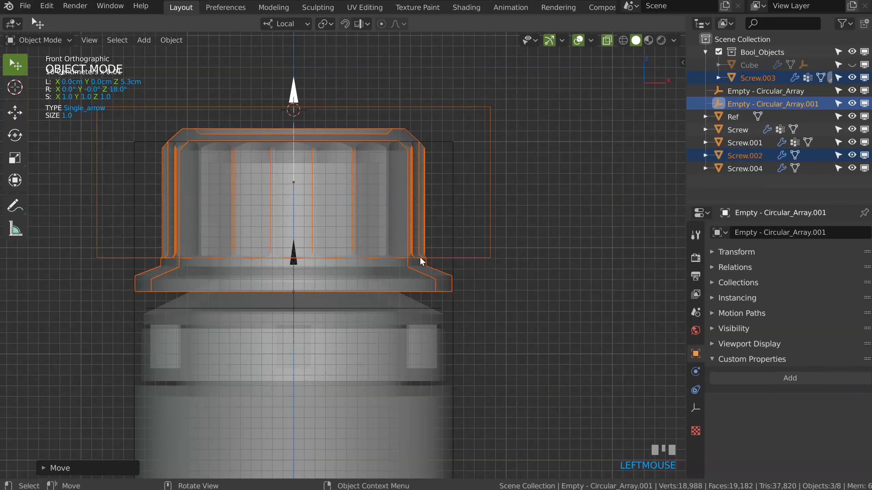
- Hide the groove-cutting cylinders and both circular-array empties
left_click(480, 261)
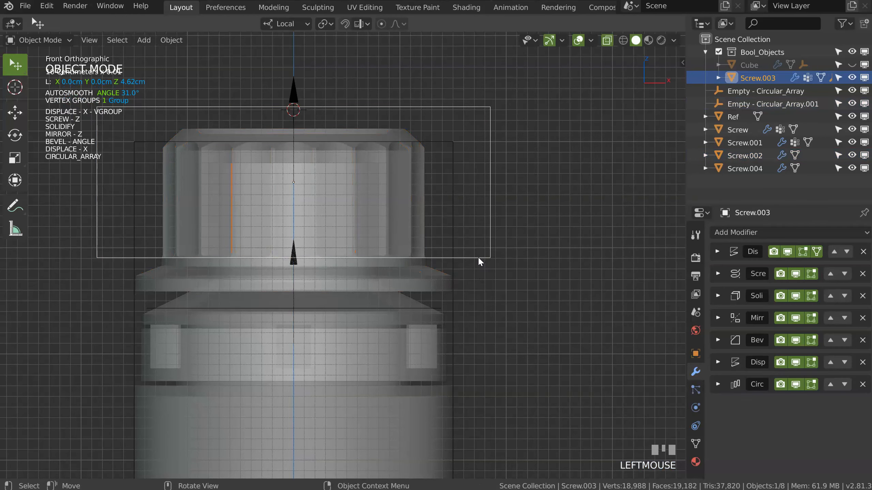
key("h")
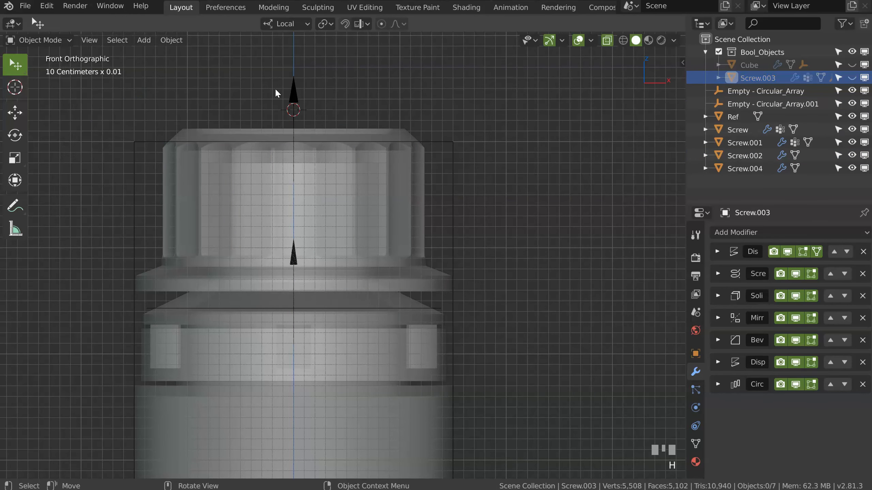
left_click(294, 94)
key("h")
left_click(291, 265)
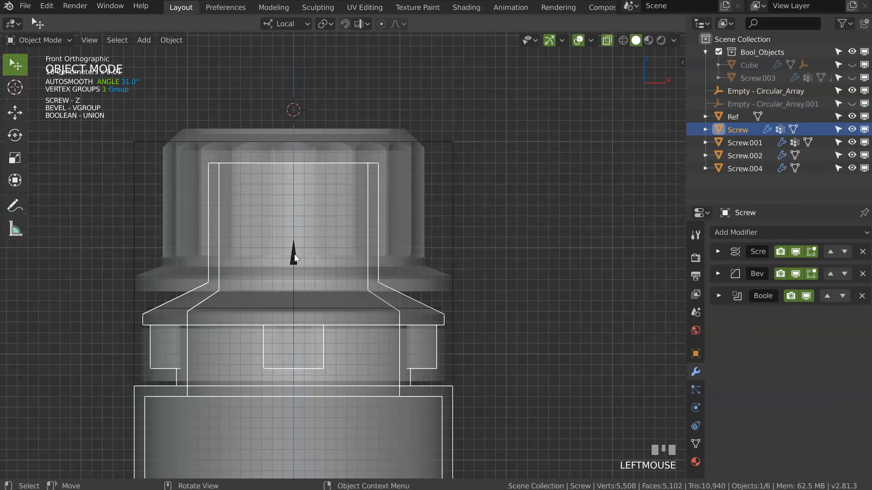
left_click(296, 261)
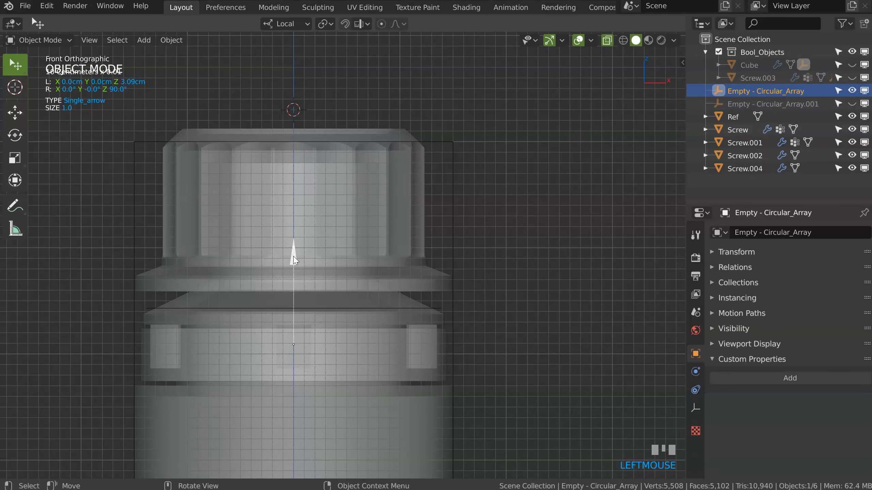
key("h")
middle_click_drag(464, 317, 459, 279, "ctrl")
left_click(464, 323)
middle_click_drag(464, 323, 455, 272, "ctrl")
key("Tab")
middle_click_drag(496, 296, 522, 253, "ctrl")
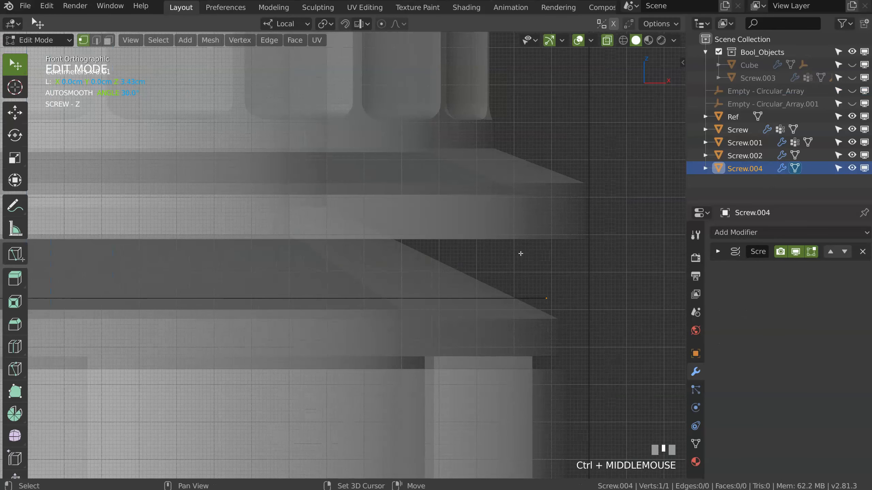
key("Tab")
- In the cap's profile, move the flange's two inner vertices outward along X by about 0.065 cm
left_click(526, 237)
key("Tab")
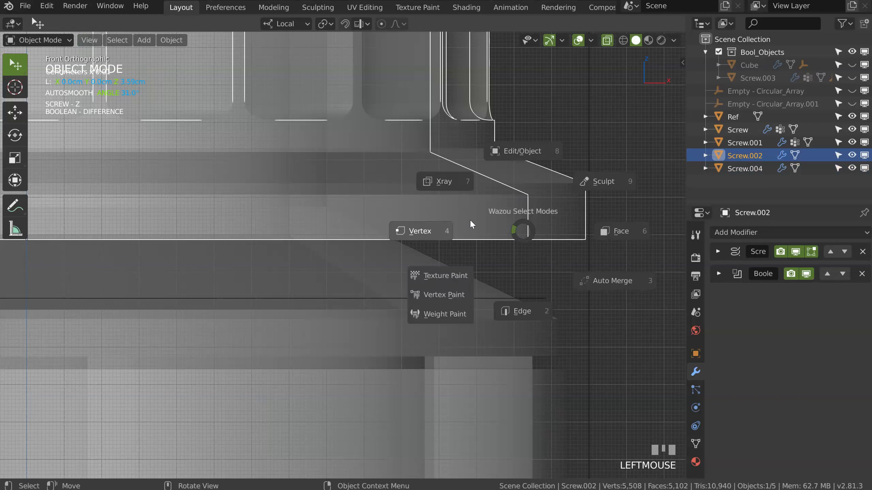
left_click(528, 195)
left_click(534, 237, "shift")
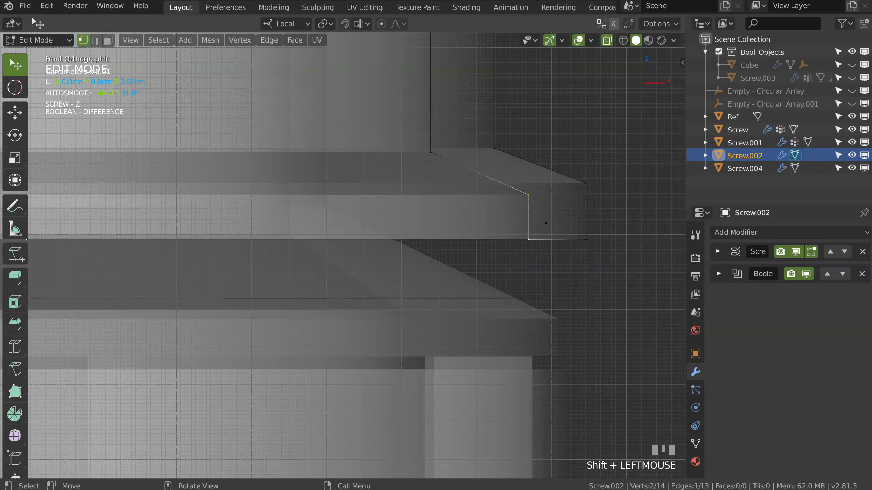
key("g")
key("x")
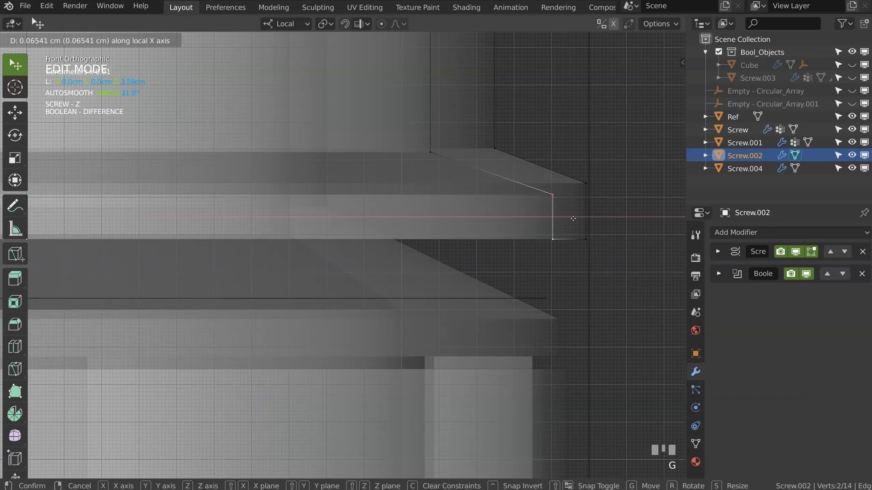
left_click(568, 220)
- Move the cap profile's three inner wall vertices outward along X by about 0.06 cm, and inspect the cap with X-ray off
left_click(446, 159)
middle_click_drag(446, 159, 470, 241, "ctrl")
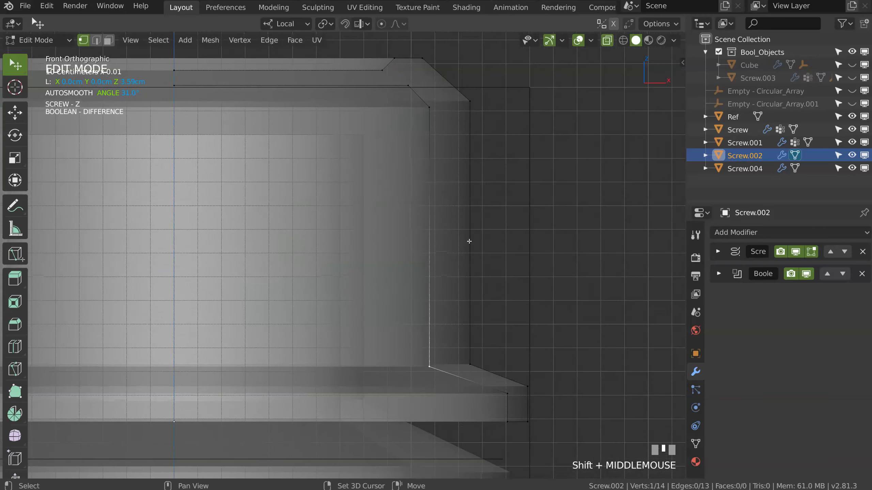
left_click(429, 109, "shift")
left_click(407, 86, "shift")
key("g")
key("x")
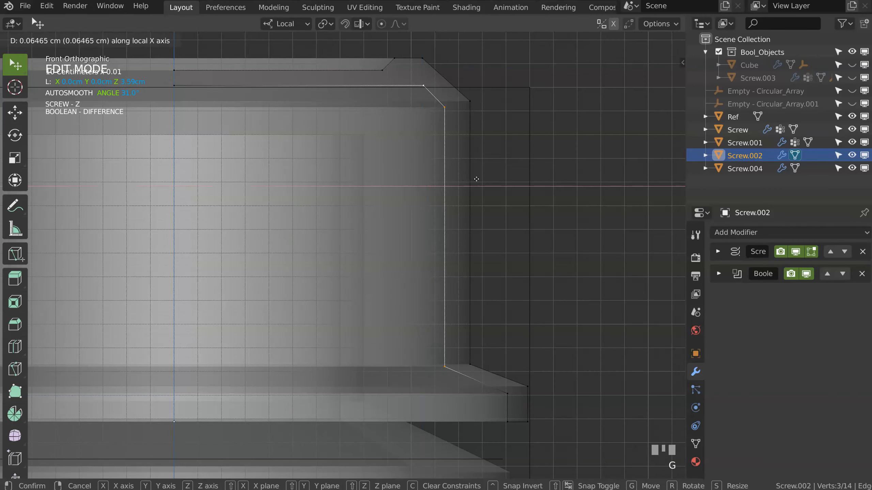
left_click(473, 178)
middle_click_drag(473, 179, 461, 206)
key("Tab")
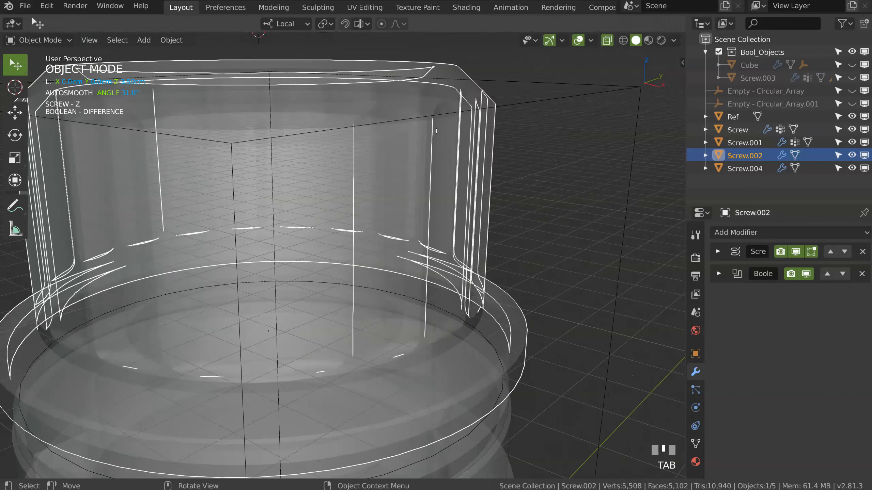
key("alt+z")
mouse_move(387, 174)
middle_mouse_down()
mouse_move(399, 174)
mouse_move(443, 125)
mouse_move(459, 146)
mouse_move(512, 134)
mouse_move(522, 150)
mouse_move(543, 145)
mouse_move(473, 175)
mouse_move(459, 103)
mouse_move(483, 187)
middle_mouse_up()
- In front view with X-ray on, raise the new profile's vertex slightly into the gap between the cap's flange and the body's top
left_click(516, 284)
middle_click_drag(516, 283, 511, 291)
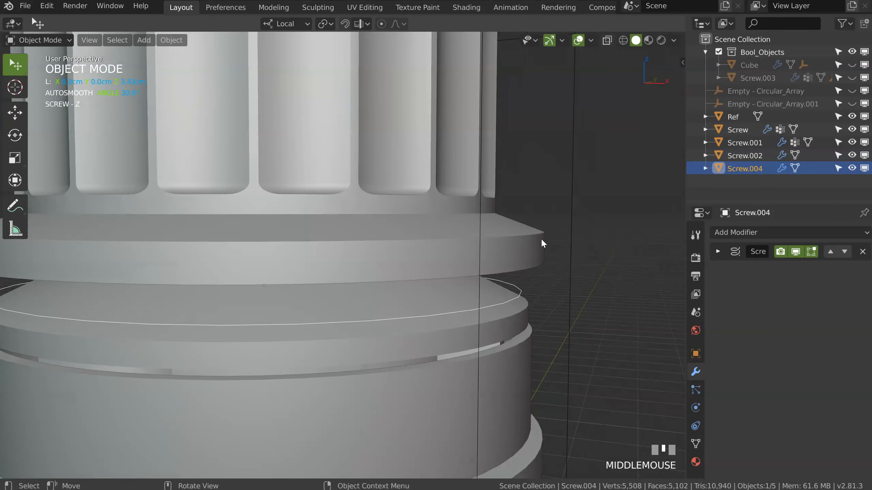
key("KP_1")
middle_click_drag(543, 242, 545, 261, "ctrl")
key("Tab")
key("alt+z")
mouse_move(499, 292)
middle_mouse_down("ctrl")
mouse_move(477, 247)
mouse_move(514, 285)
middle_mouse_up("ctrl")
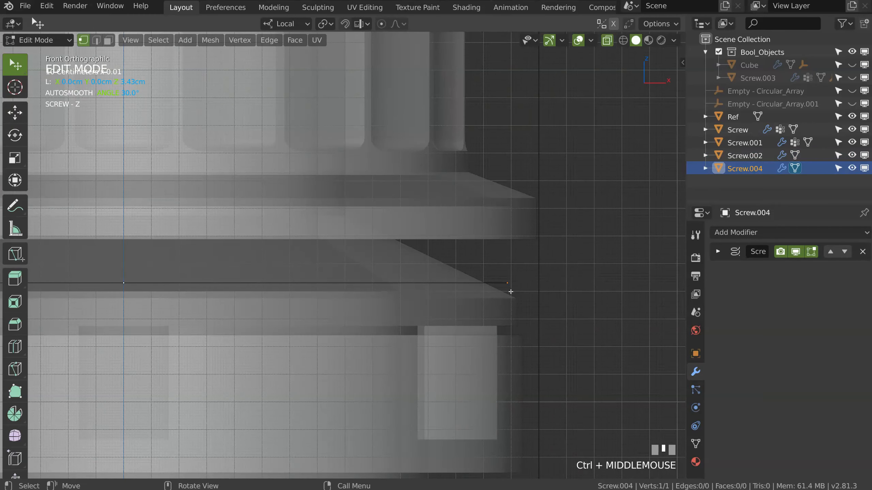
key("g")
left_click(514, 280)
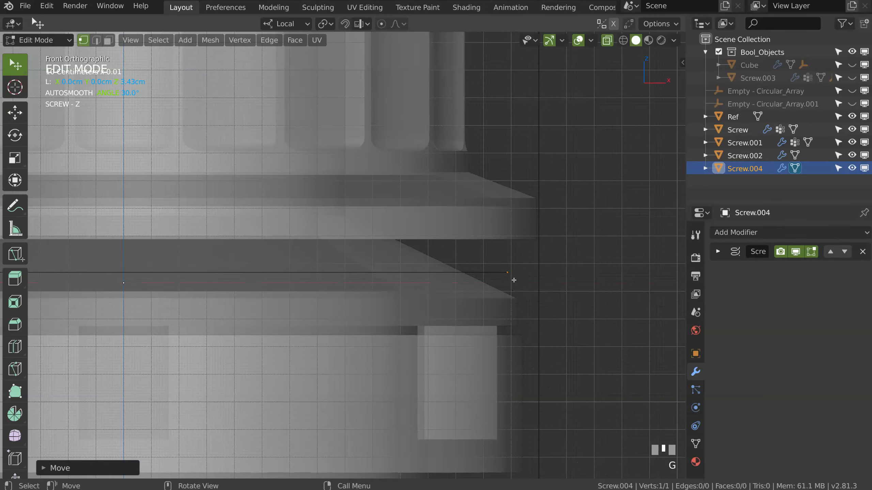
- Extrude the vertex slightly inward, then build the outer outline up into the flange, diagonally inward beneath its slope, and vertically inside the cap wall
key("e")
left_click(503, 272)
key("e")
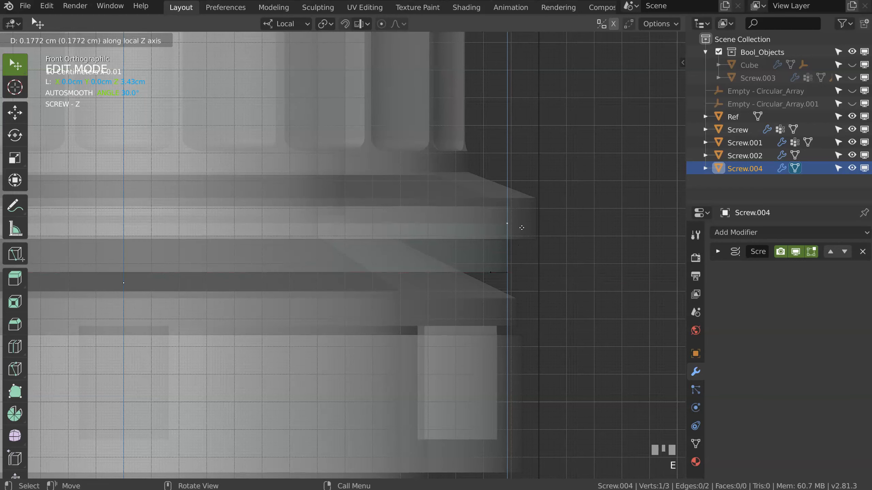
left_click(517, 222)
key("e")
left_click(438, 181)
key("e")
key("z")
left_click(454, 40)
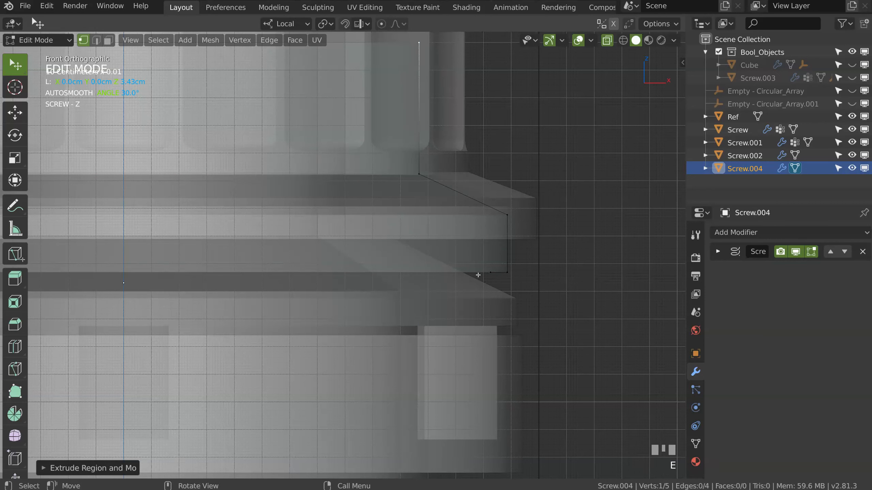
- Move the new profile's bottom inner vertex inward along X by about 0.05 cm
left_click(499, 279)
key("g")
key("x")
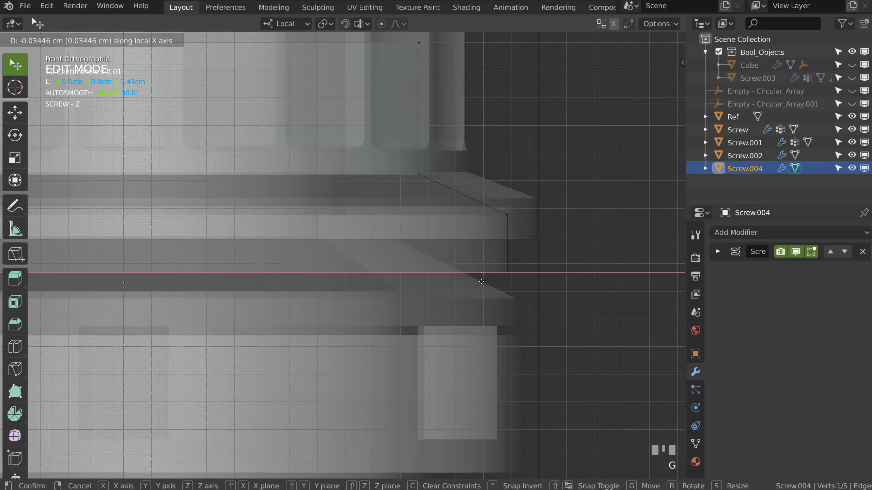
left_click(478, 281)
- Extrude the bottom inner vertex diagonally up and inward, vertically about 0.11 cm, and diagonally inward parallel to the outer slope
key("e")
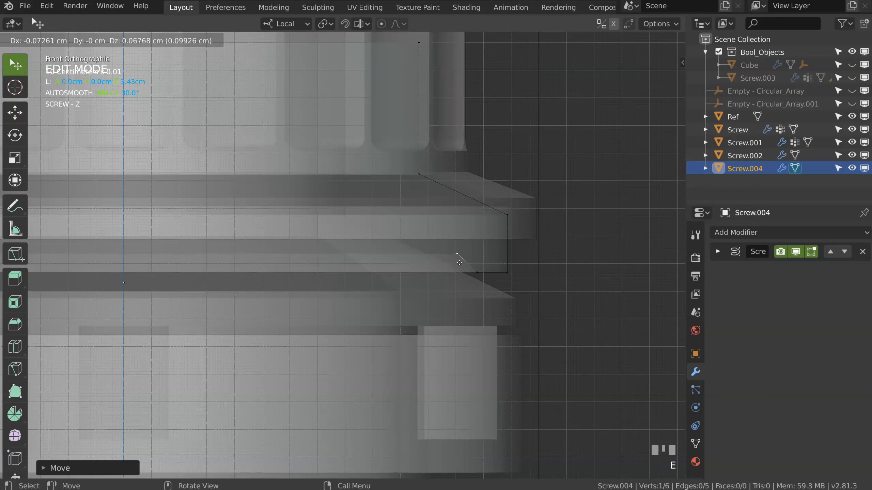
left_click(455, 266)
key("e")
key("z")
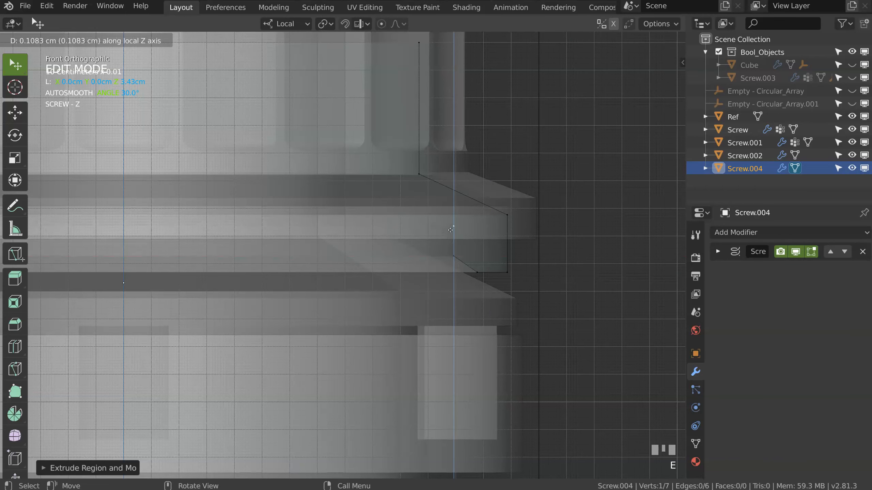
left_click(450, 233)
key("e")
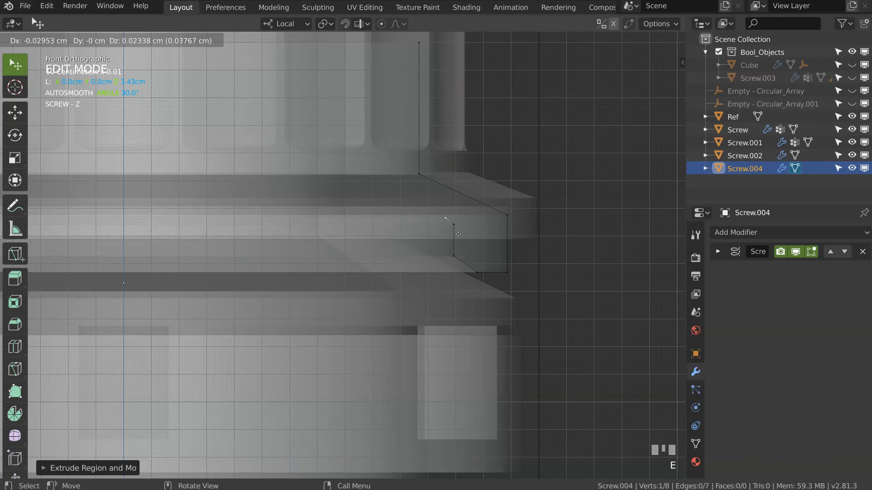
left_click(362, 191)
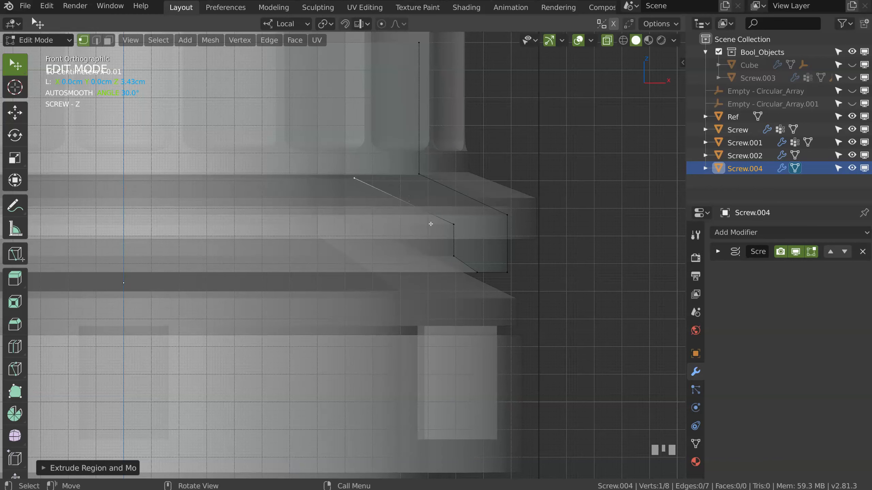
- Move the new profile's three lower inner vertices outward along X by about 0.02 cm
left_click(453, 225)
left_click(453, 256, "shift")
key("g")
key("x")
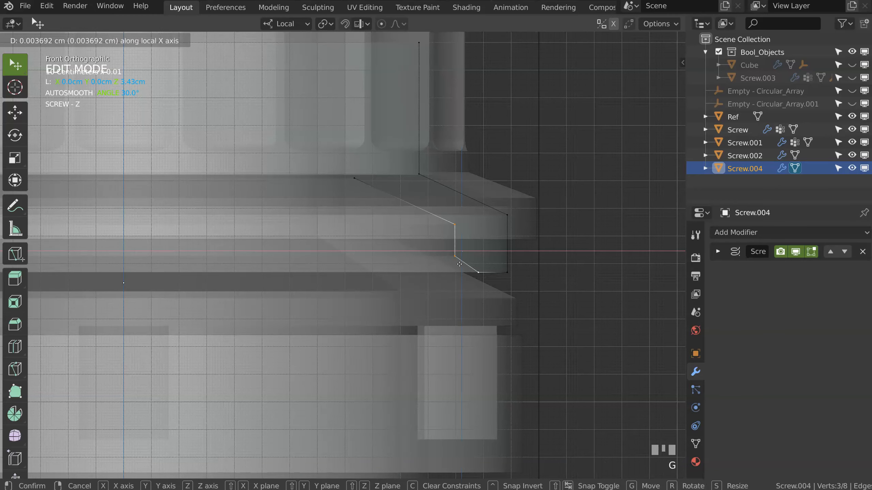
left_click(465, 264)
- Extrude the inner slope's end vertex straight up along Z by about 1 cm inside the cap
middle_click_drag(432, 228, 496, 304, "shift")
left_click(416, 254)
middle_click_drag(413, 255, 354, 273, "ctrl")
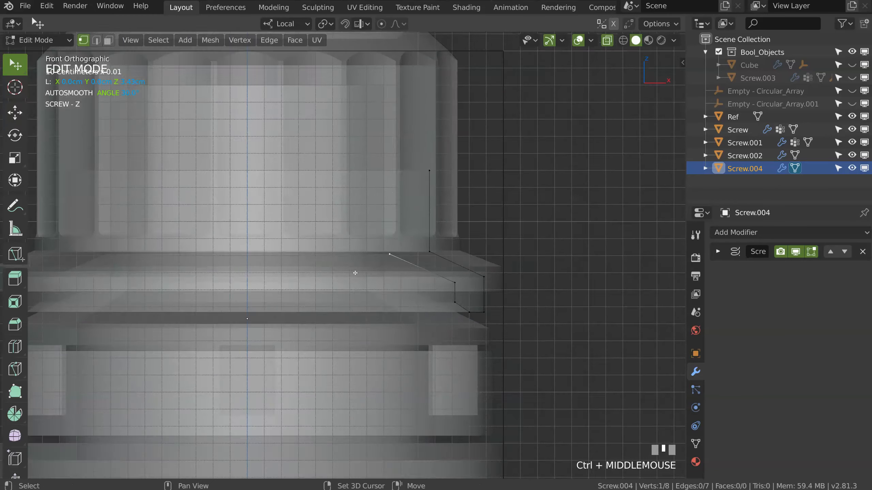
middle_click_drag(421, 188, 421, 267, "shift")
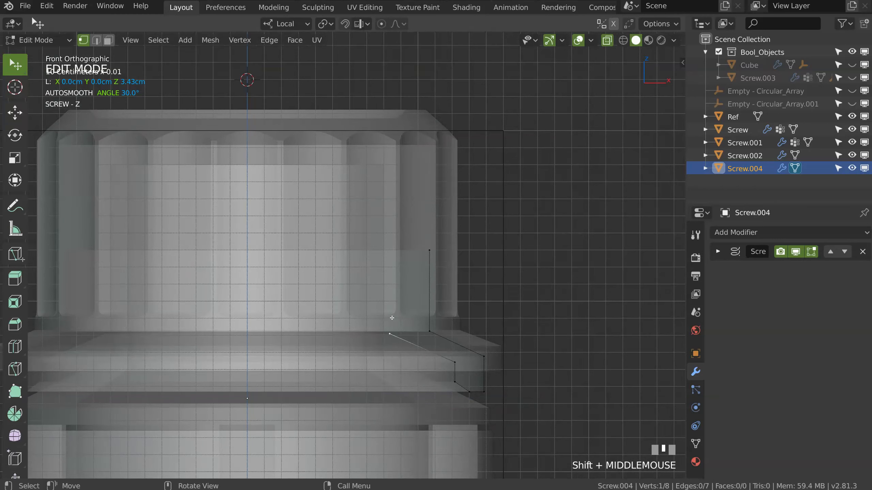
key("g")
key("z")
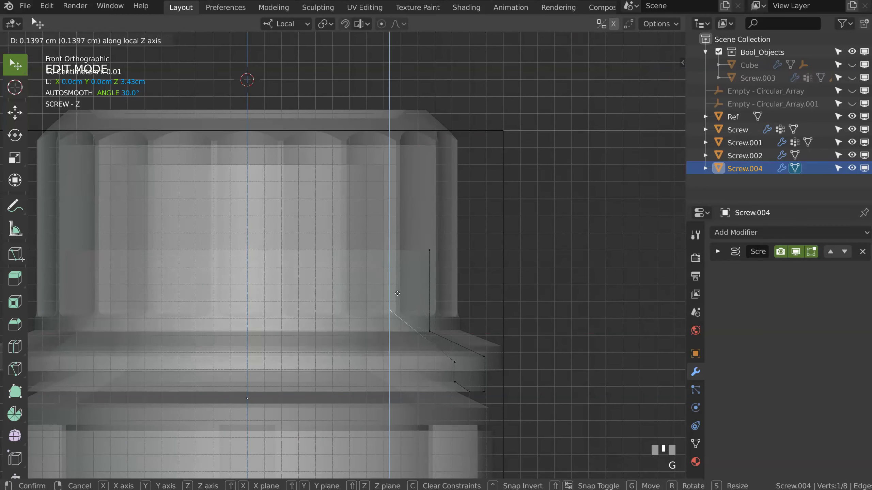
key("Escape")
key("e")
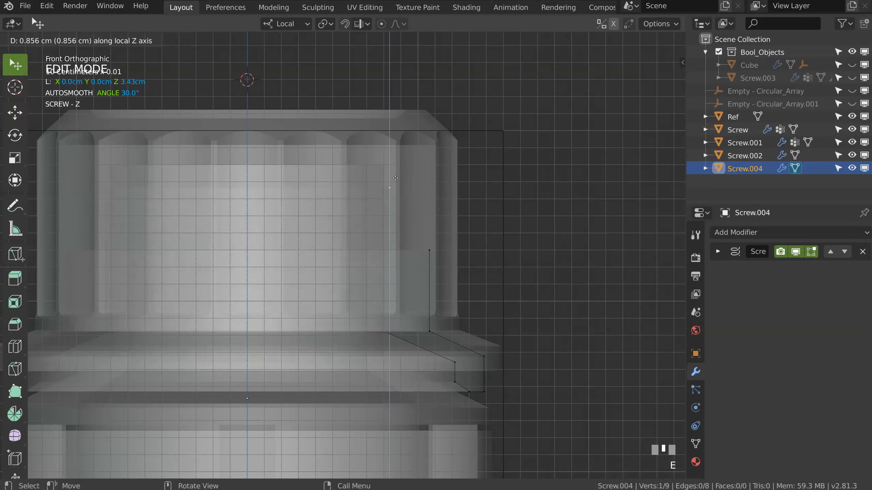
left_click(401, 151)
- Extrude the outer wall's end vertex up to the inner wall's height and select both top end vertices
left_click(428, 250)
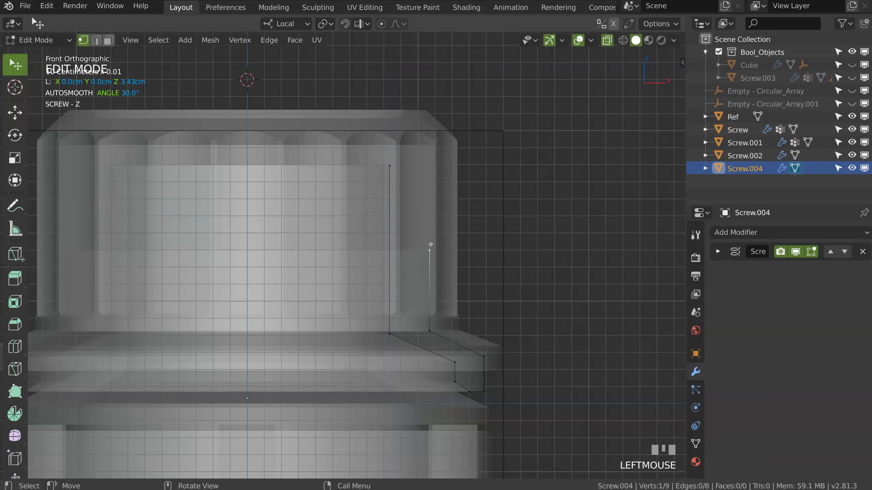
key("e")
left_click(390, 166, "ctrl")
left_click(389, 166, "shift")
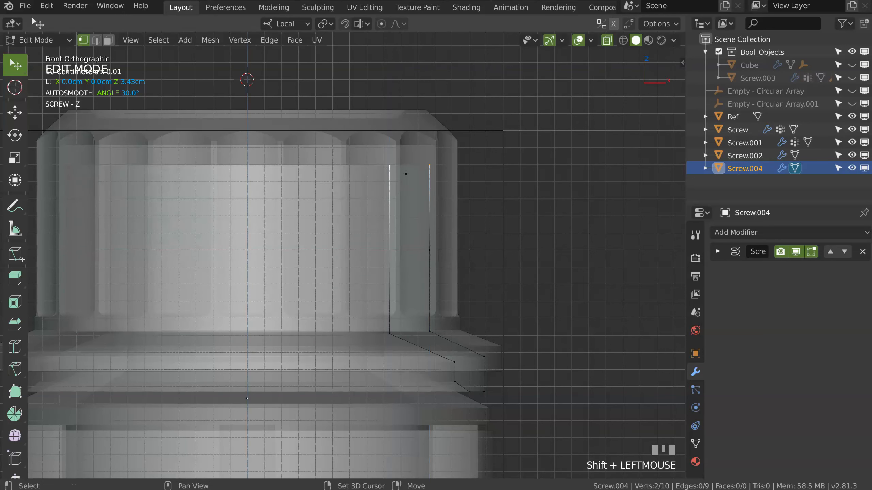
- Raise the liner profile's outer top vertex along Z to the cap's inner top, and extrude it along X to the central axis
left_click(428, 331)
middle_click_drag(429, 330, 453, 169, "ctrl")
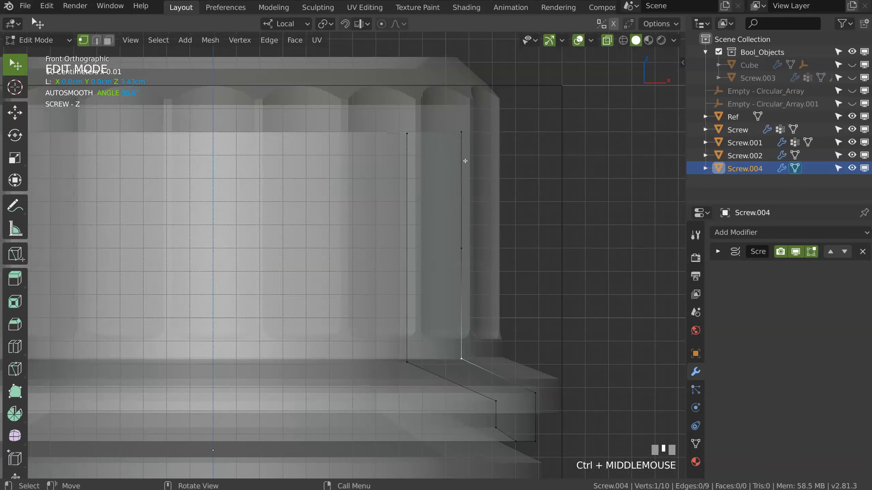
left_click(412, 132)
middle_click_drag(418, 142, 419, 176, "shift")
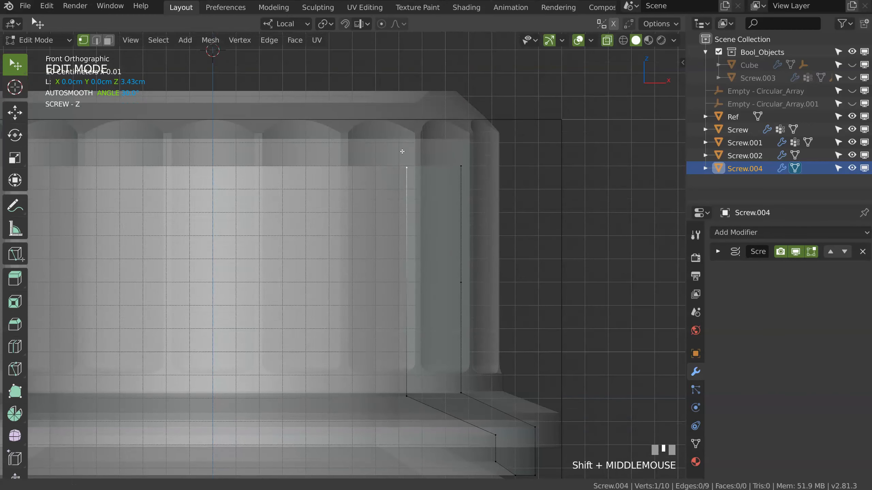
left_click(463, 174)
key("g")
key("z")
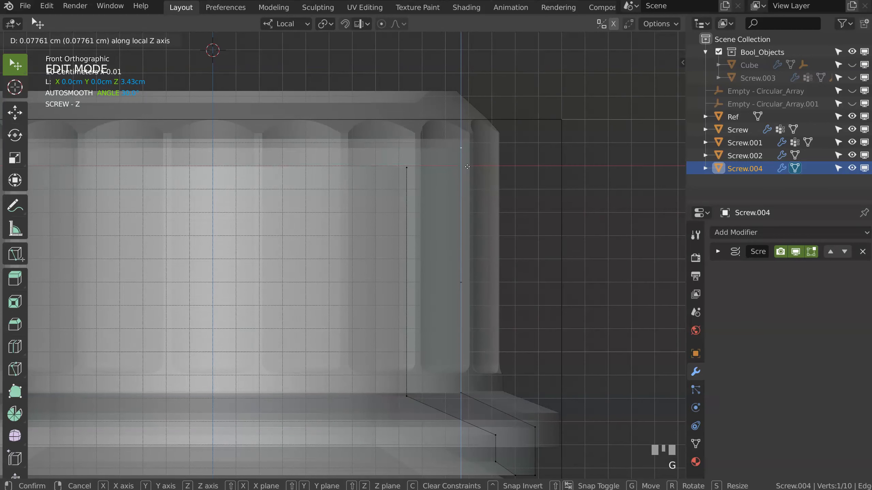
left_click(463, 149)
key("e")
key("x")
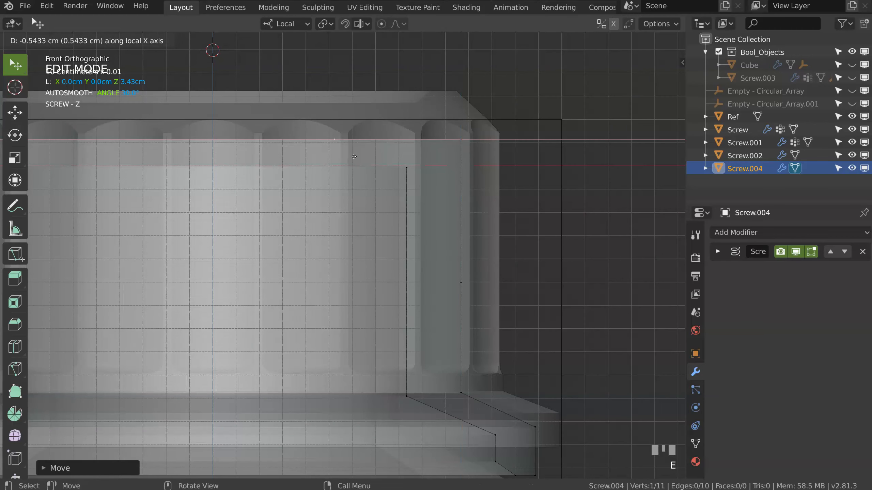
left_click(211, 130, "ctrl")
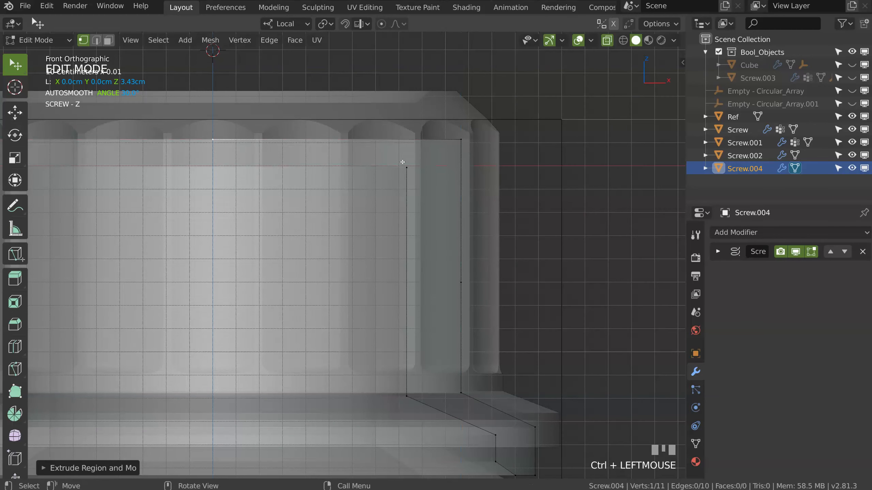
- Raise the liner profile's inner top vertex slightly along Z, extrude it along X to the central axis, and finish editing the profile
left_click(412, 174)
key("g")
key("z")
left_click(403, 168)
key("e")
key("x")
left_click(213, 141, "ctrl")
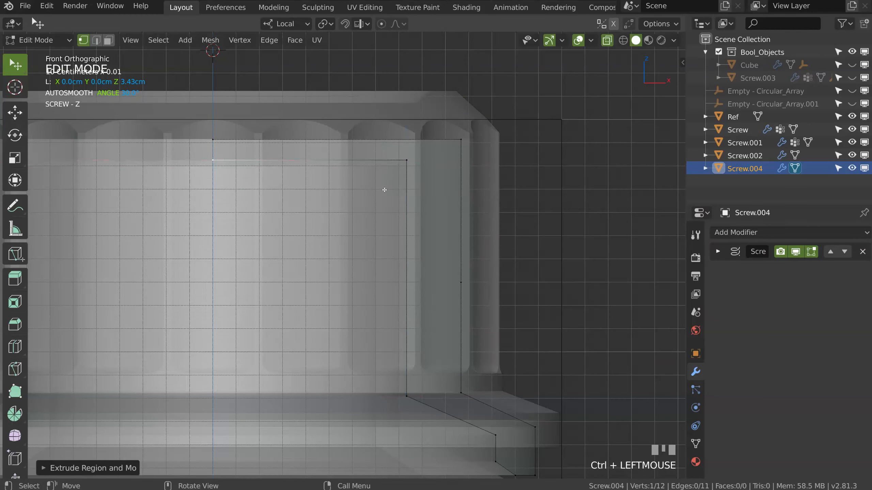
middle_click_drag(388, 206, 385, 183, "ctrl")
key("Tab")
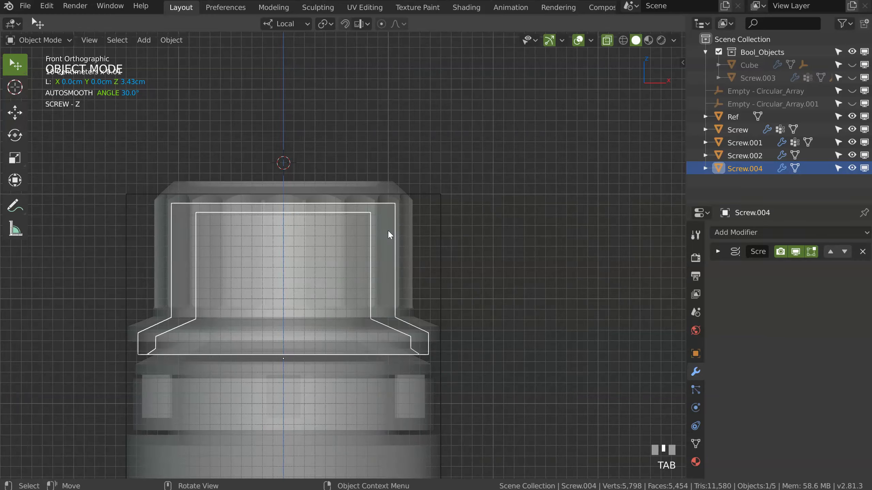
- Isolate the liner in local view with X-ray off and set its Screw modifier to 64 steps
key("KP_Divide")
middle_click_drag(384, 222, 373, 207)
key("alt+z")
middle_click_drag(326, 191, 339, 251)
key("space")
type("rs64")
key("Return")
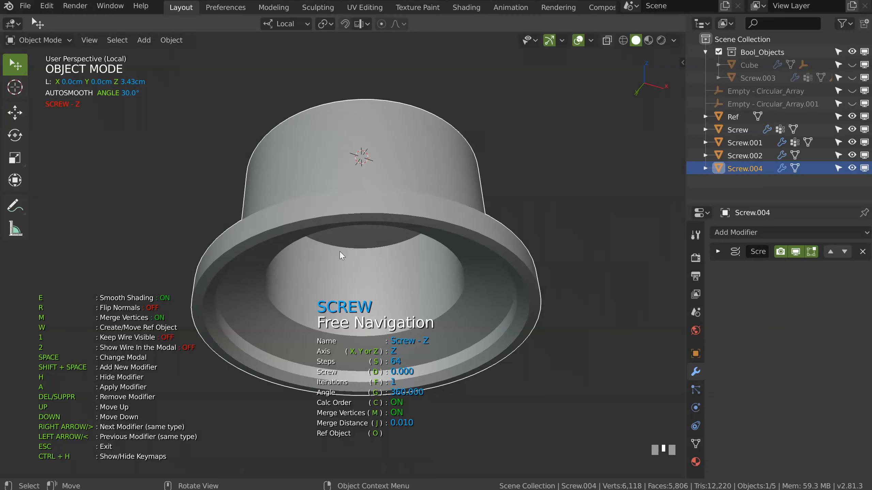
middle_click_drag(434, 185, 428, 229)
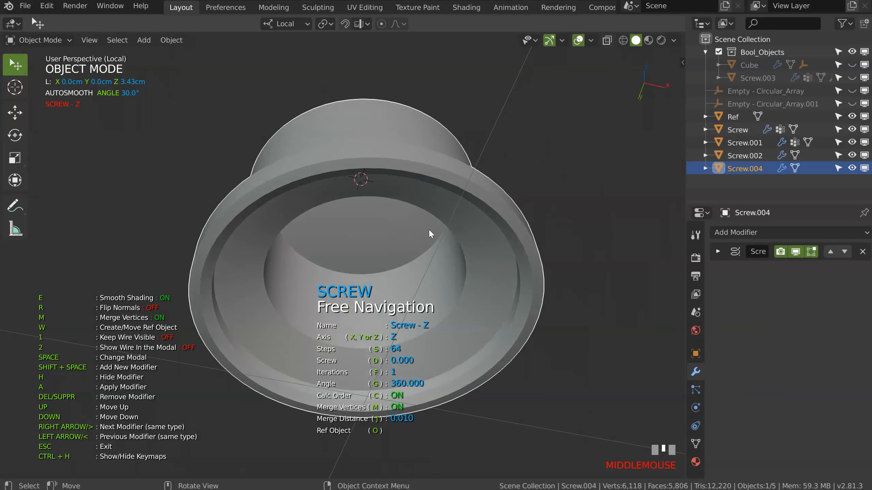
middle_click_drag(480, 276, 510, 205)
key("Escape")
- Add a cube on the liner's central axis, shrunk to fit inside the opening, and place it at Z 3.58 cm
middle_click_drag(450, 226, 357, 253)
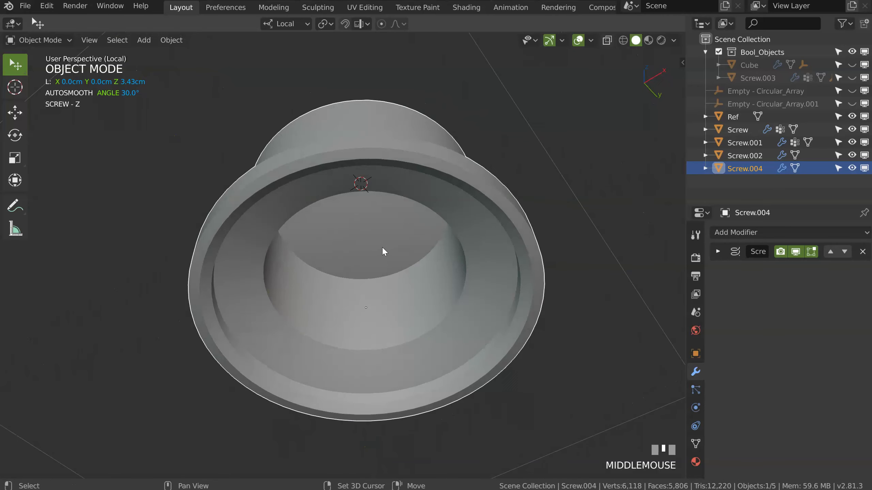
key("shift+q")
left_click(355, 377)
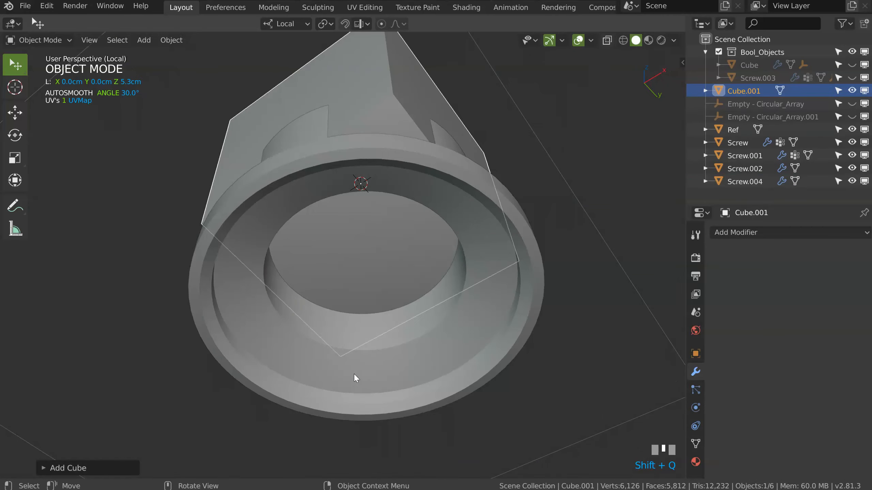
middle_click_drag(362, 342, 395, 292)
- Scale the cube's mesh down uniformly to about 0.2 in Edit Mode, and return to Object Mode
key("Tab")
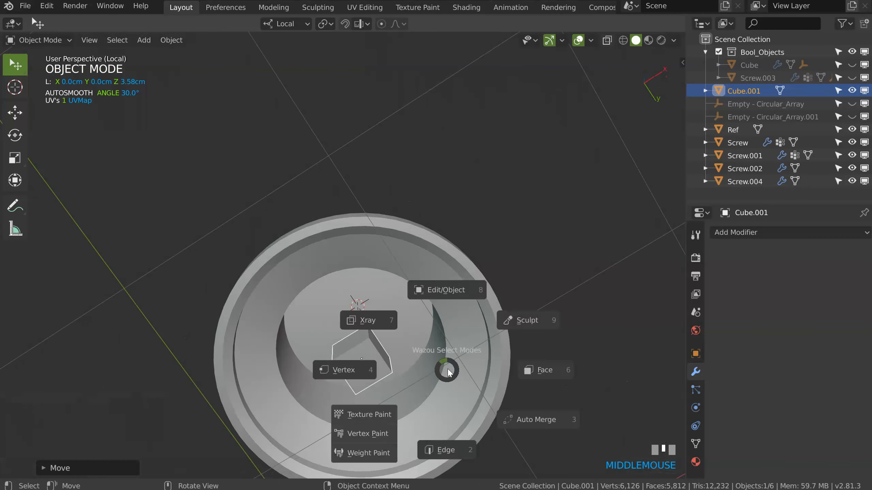
key("s")
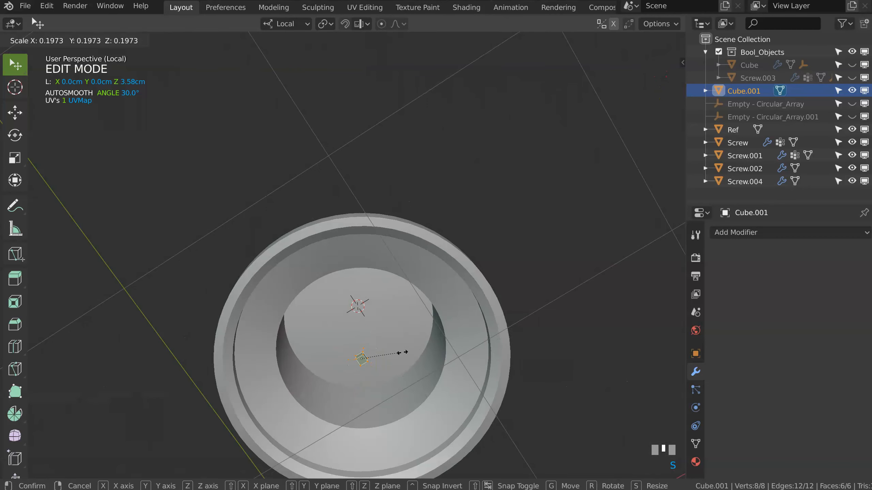
left_click(407, 351)
key("Tab")
left_click(385, 298)
middle_click_drag(405, 263, 413, 184, "ctrl")
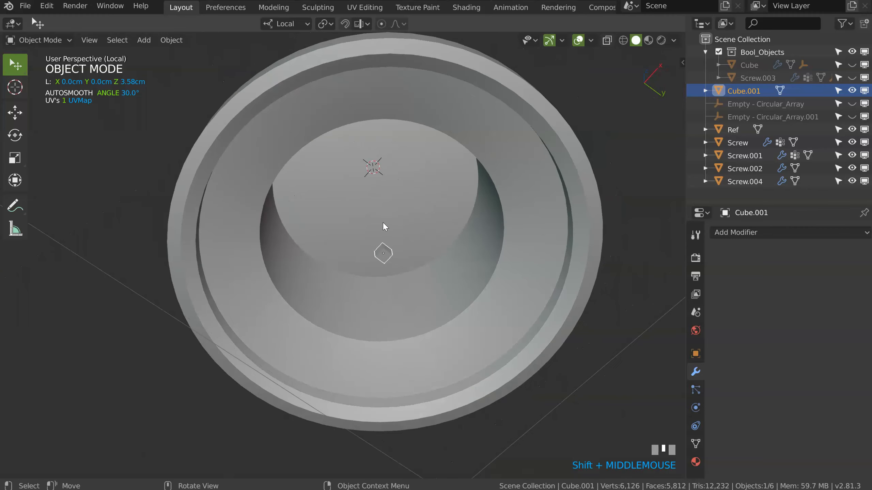
middle_click_drag(410, 251, 407, 219)
middle_click_drag(413, 177, 482, 260)
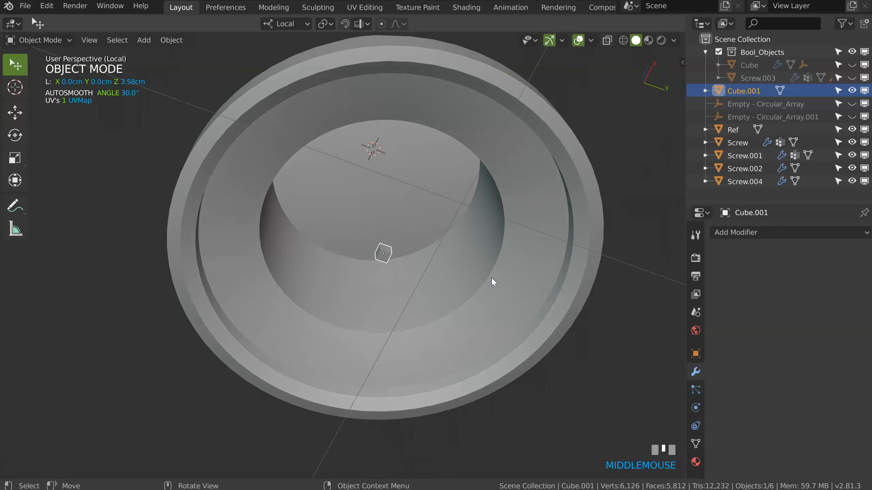
middle_click_drag(413, 253, 387, 262, "shift")
key("space")
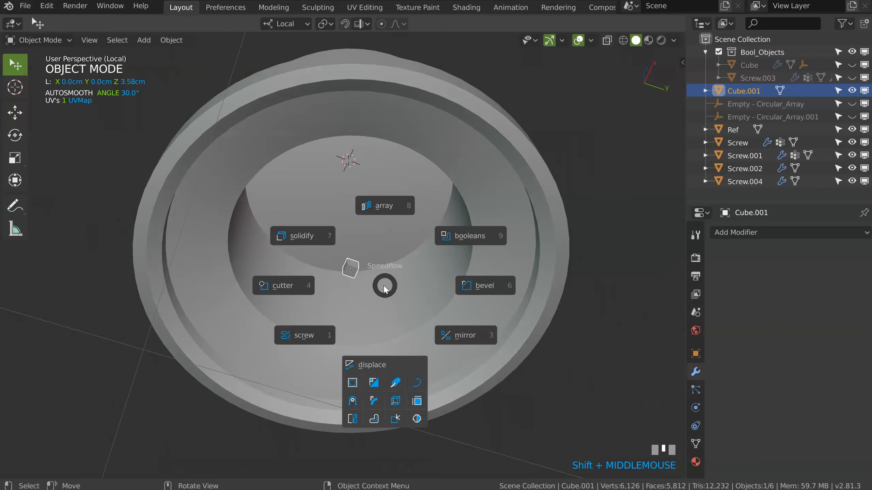
key("Escape")
key("KP_Divide")
middle_click_drag(382, 251, 363, 258)
key("KP_Divide")
middle_click_drag(338, 311, 367, 319)
- Add a circular array of 7 copies to the small cube around the liner's axis
key("alt+q")
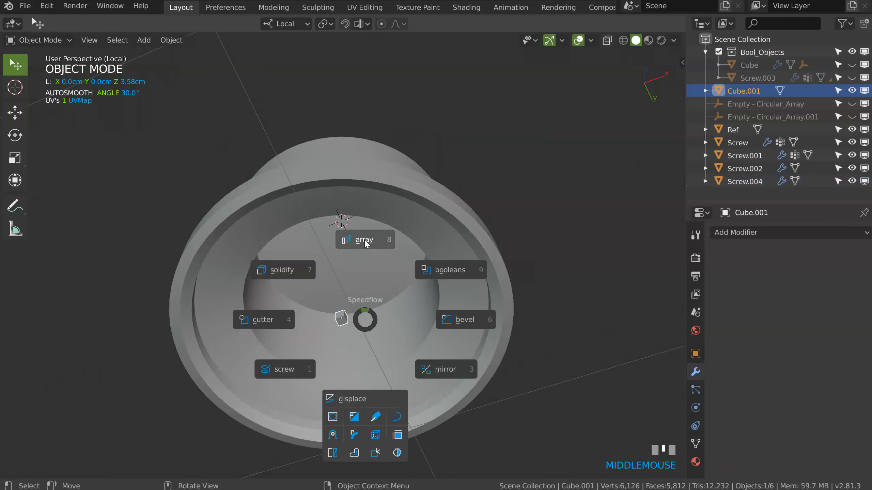
left_click(364, 240)
key("space")
key("c")
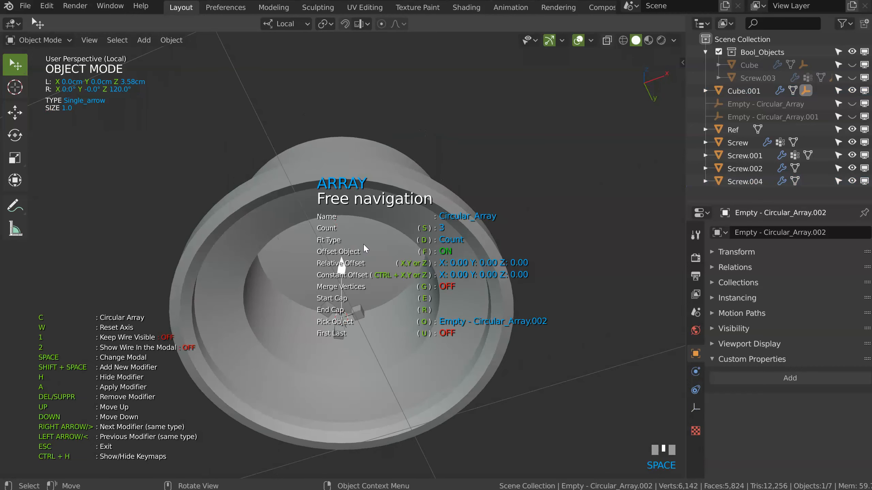
key("s")
left_click(558, 256)
- Set the small cube's X Displace strength to about 1.2 so the copies sit on the liner's rim
key("space")
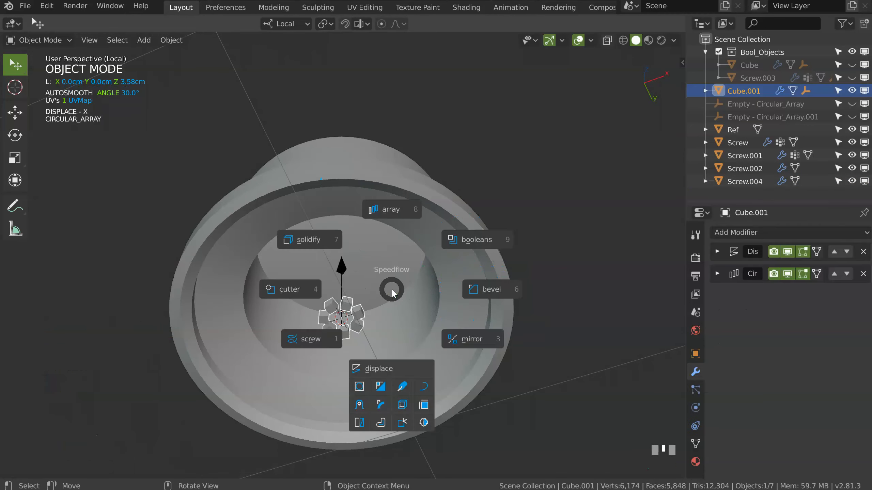
left_click(382, 381)
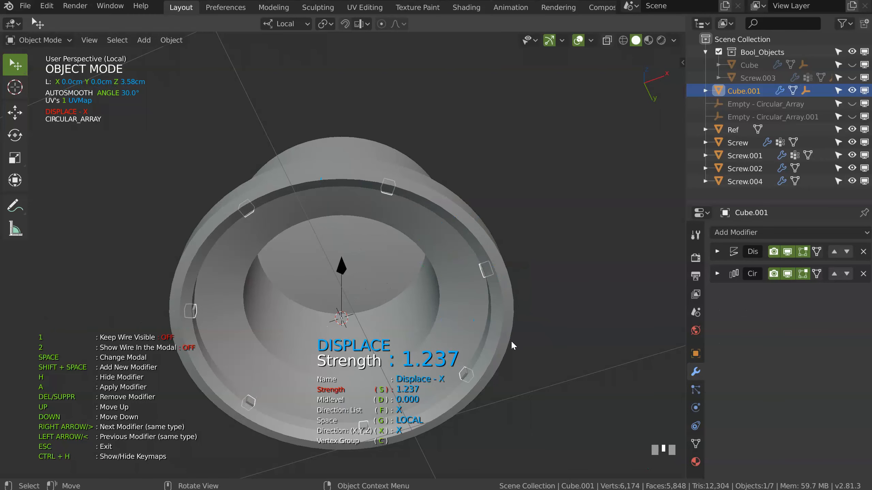
left_click(498, 337)
- Increase the small cube's circular array count to 23 around the liner's rim
middle_click_drag(498, 338, 442, 181)
key("space")
left_click(409, 156)
key("s")
left_click(613, 225)
key("s")
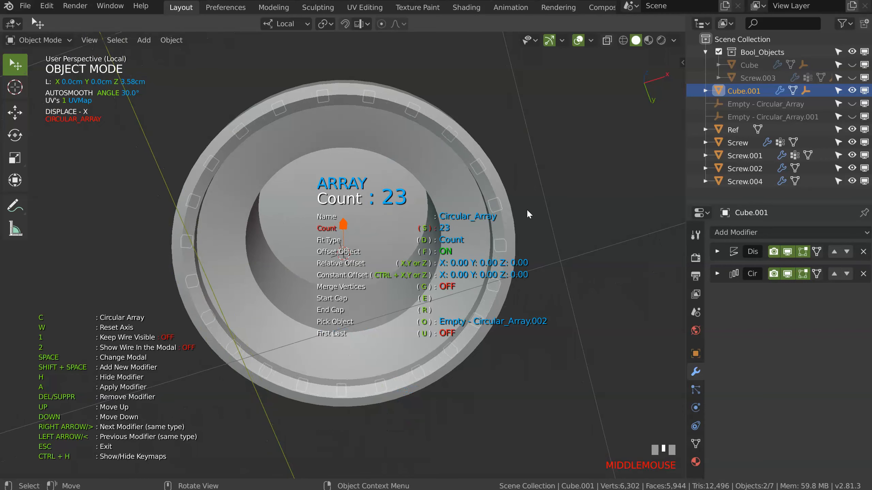
- Set the circular array count of Cube.001 to 44 and finish the array adjustment
left_click(615, 220)
key("s")
left_click(654, 238)
key("s")
left_click(679, 243)
key("s")
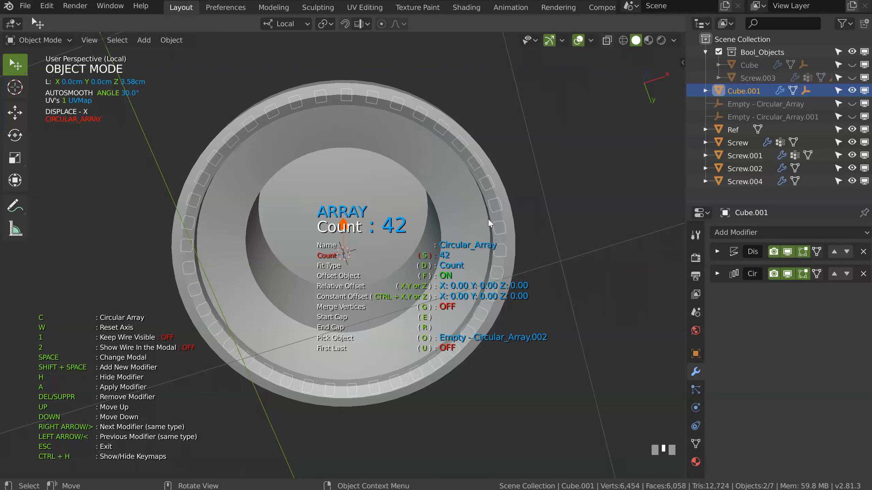
left_click(499, 221)
middle_click_drag(381, 193, 396, 171)
key("s")
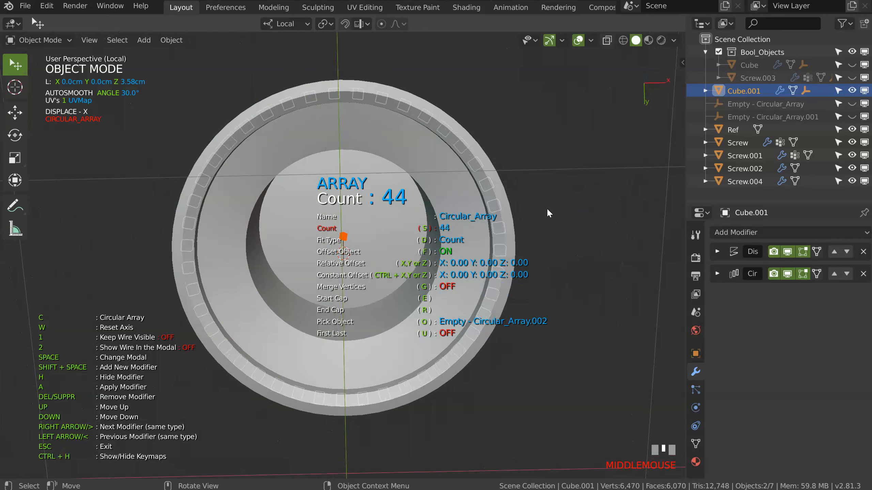
left_click(592, 208)
middle_click_drag(548, 202, 475, 127)
left_click(477, 192)
- Move the circular array of cubes along Z to about 3.47 cm so they intersect the rim
middle_click_drag(477, 192, 307, 290)
key("g")
key("z")
left_click(329, 267)
- Cut the arrayed cubes out of the rim of Screw.004 with a Boolean difference
key("space")
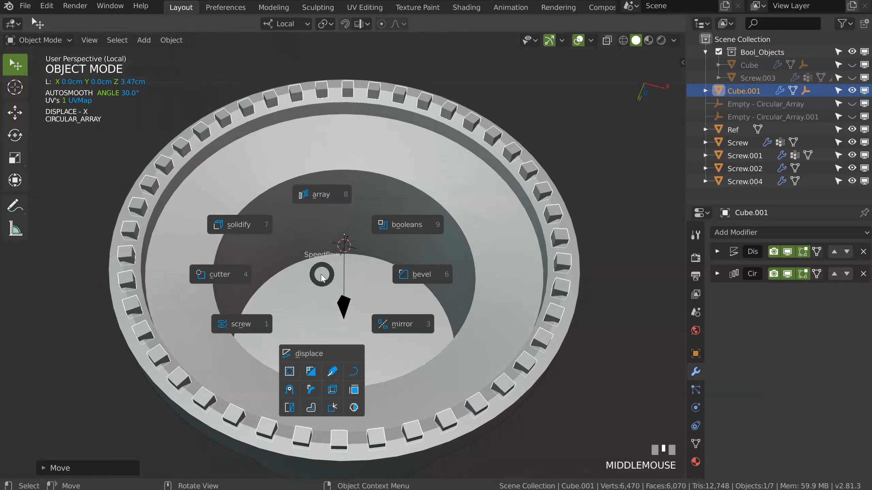
key("Escape")
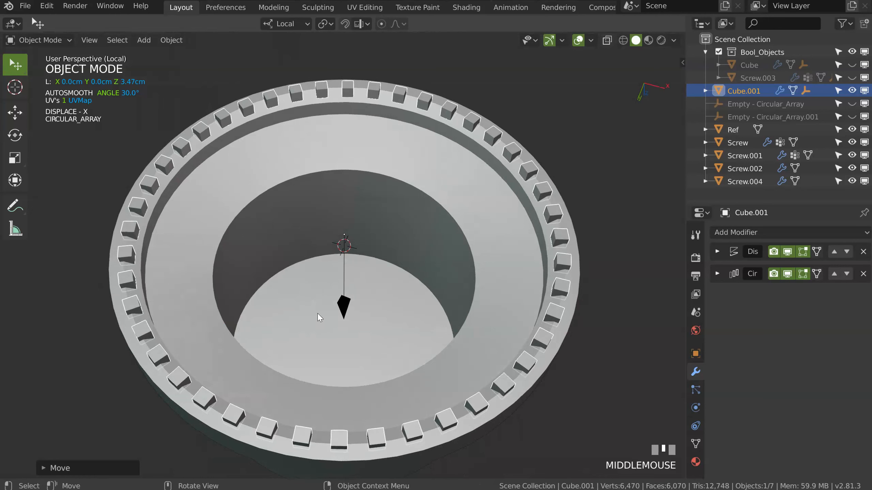
left_click(304, 393, "shift")
key("space")
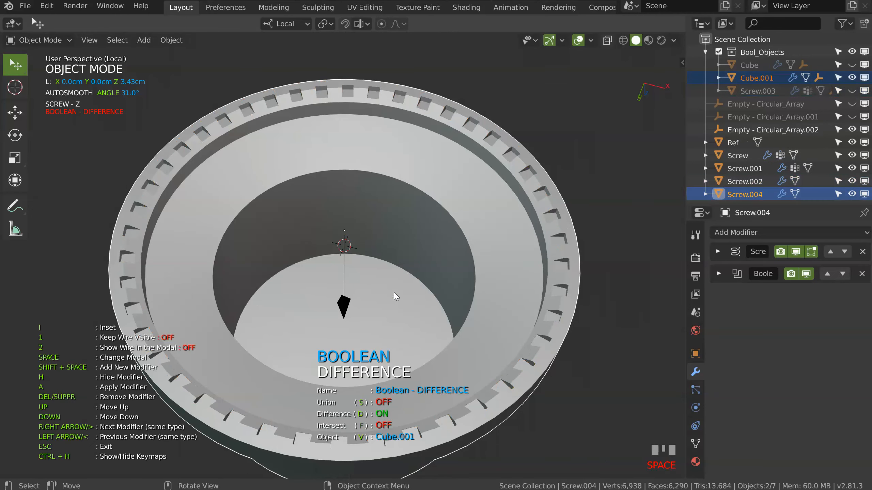
left_click(393, 293)
- Isolate the cube cutter together with the notched part in local view
middle_click_drag(393, 293, 403, 241)
middle_click_drag(457, 142, 457, 179)
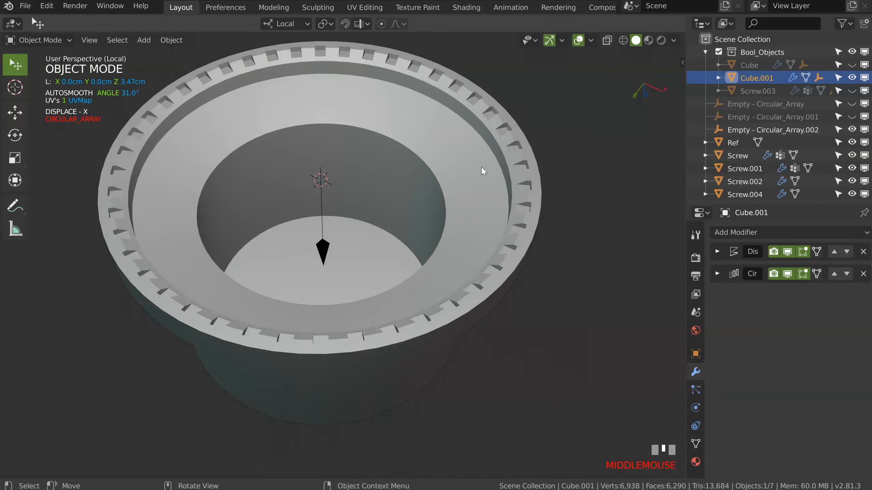
key("KP_Divide")
middle_click_drag(484, 175, 460, 191)
left_click(444, 220, "shift")
key("KP_Divide")
- Scale up the mesh of cutter Cube.001 by about 1.3 in Edit Mode to enlarge the notches
left_click(548, 200)
middle_click_drag(494, 255, 481, 234)
middle_click_drag(481, 234, 475, 211, "ctrl")
middle_click_drag(476, 212, 467, 189)
key("Tab")
key("s")
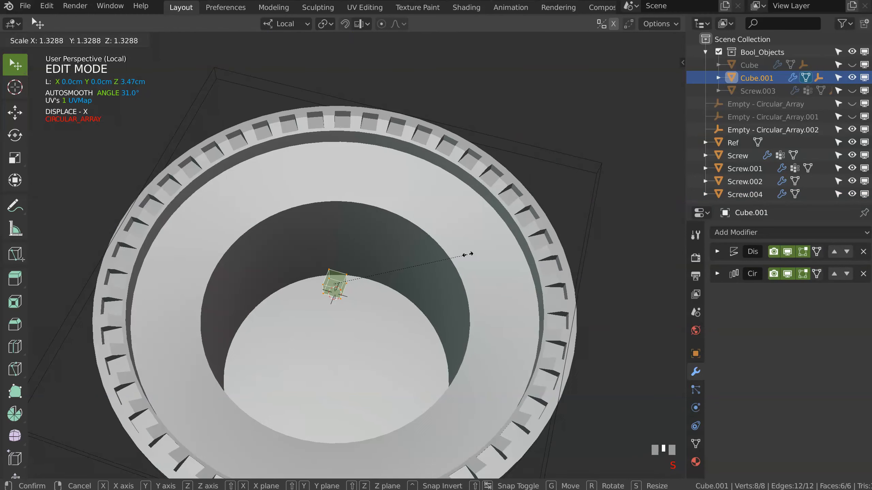
left_click(462, 246)
middle_click_drag(461, 246, 466, 182)
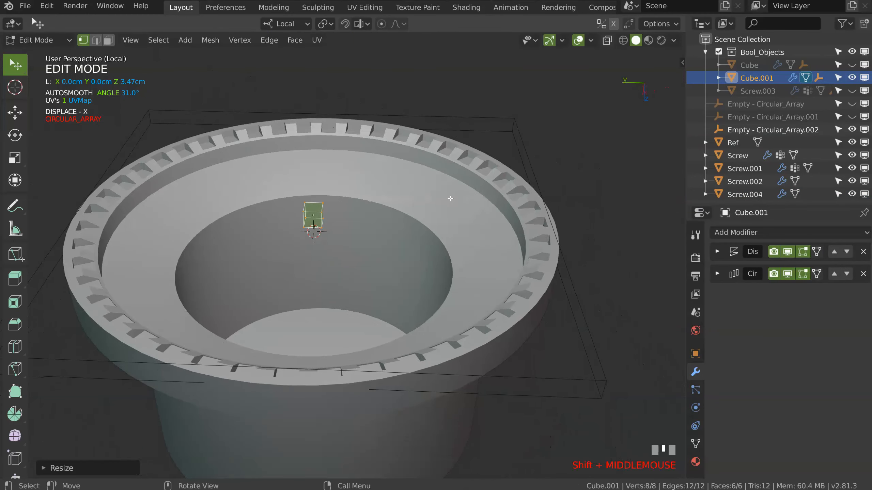
key("Tab")
- Move the vertical inner edge of Screw.004's rim profile along local X
left_click(484, 239)
key("Tab")
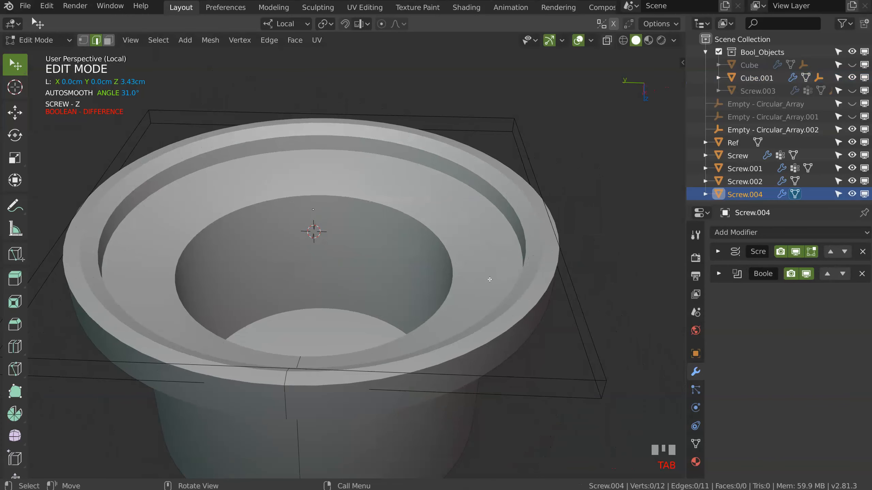
middle_click_drag(490, 279, 404, 299)
middle_click_drag(144, 271, 302, 256, "shift")
middle_click_drag(302, 256, 449, 238, "ctrl")
middle_click_drag(379, 237, 408, 153)
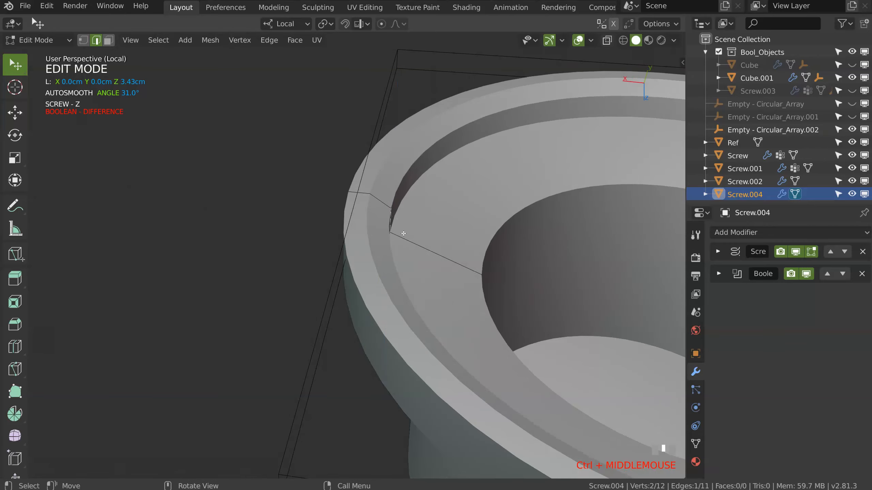
key("g")
key("x")
left_click(400, 235)
key("Tab")
- Nudge the same inner rim edge slightly outward along local X to refine the notch openings
middle_click_drag(403, 164, 377, 195)
key("Tab")
key("g")
key("x")
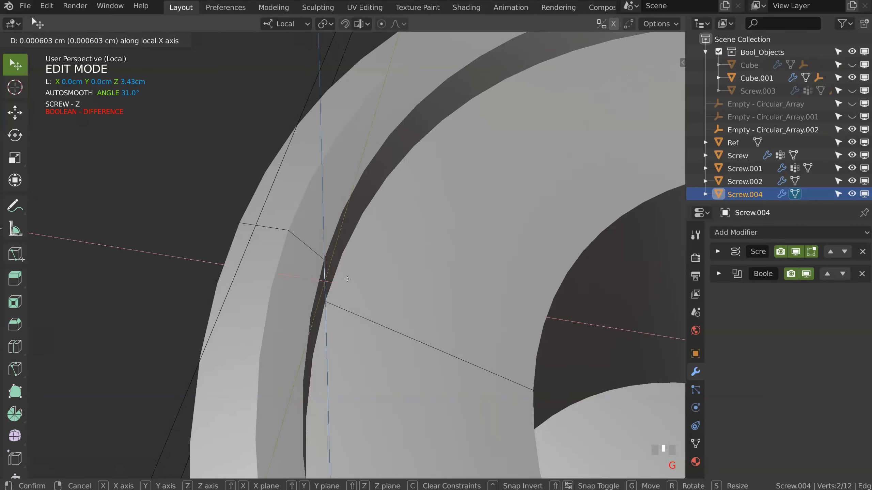
left_click(335, 270)
key("Tab")
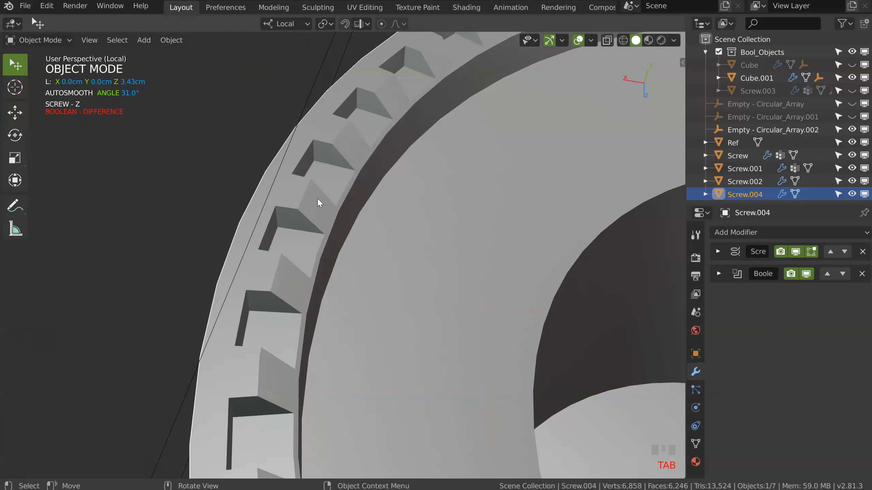
- Shift the profile vertex between the rim's flat face and its inner bevel along local X
key("Tab")
key("1")
left_click(289, 229)
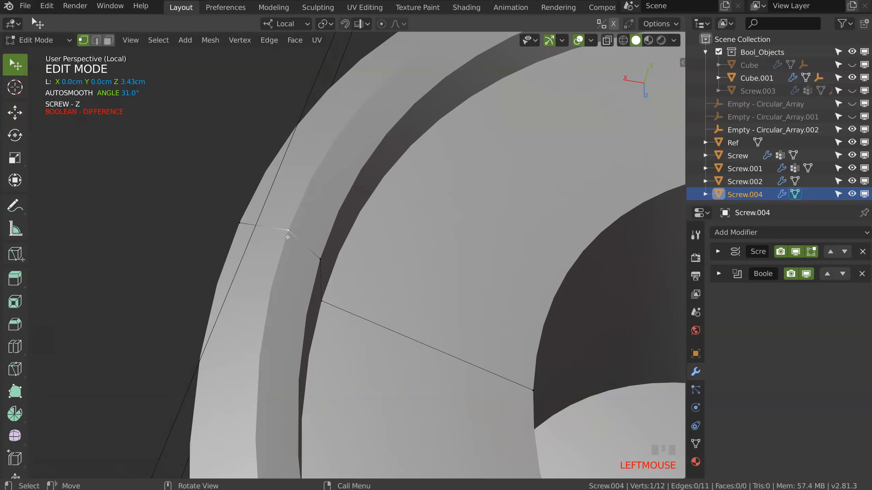
key("g")
key("x")
left_click(290, 191)
key("Tab")
middle_click_drag(303, 228, 350, 247)
- Examine how the notched rim fits the neighbouring parts in the full assembly and in isolation
key("KP_Divide")
middle_click_drag(362, 168, 337, 195)
scroll(288, 225, "up", 1)
scroll(268, 206, "up", 1)
middle_click_drag(234, 212, 309, 211, "shift")
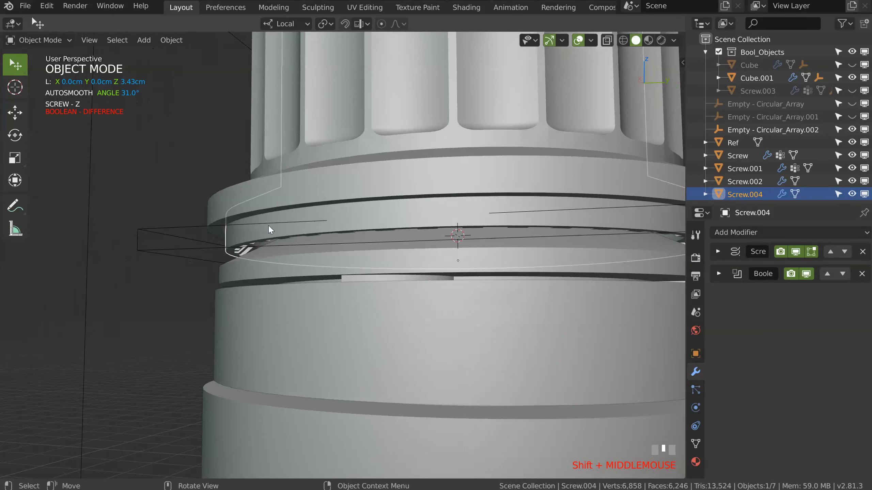
middle_click_drag(237, 244, 240, 245)
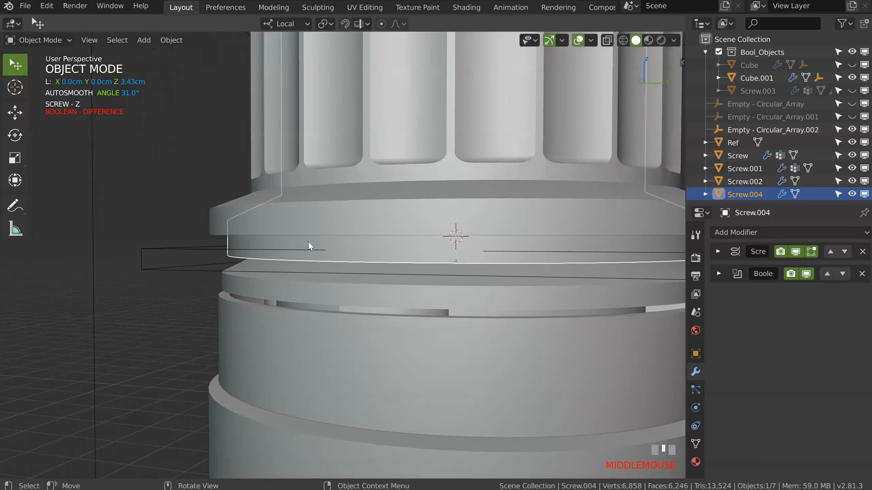
key("KP_Divide")
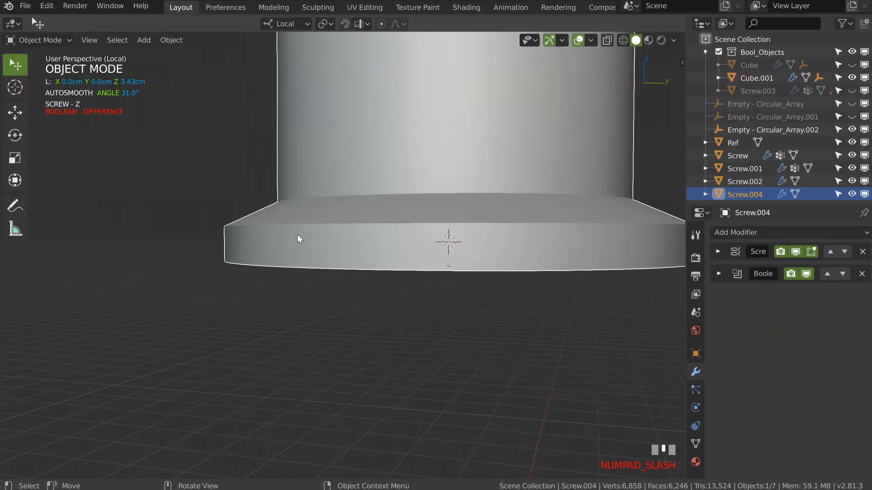
middle_click_drag(319, 236, 475, 263, "shift")
- In X-ray front view of the whole assembly, extend Screw.004's lower outer corner vertex about 0.047 cm up along Z
key("KP_Divide")
key("Tab")
key("KP_1")
key("alt+z")
scroll(475, 263, "up", 7)
left_click(467, 167)
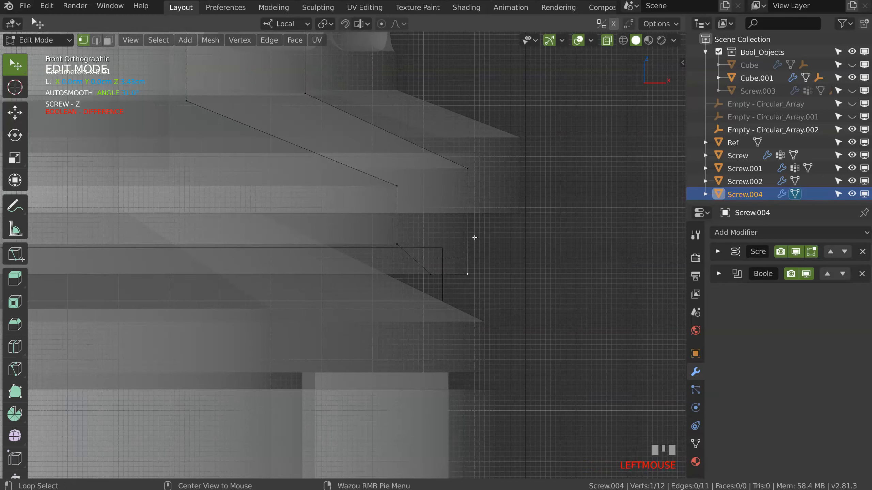
key("alt+d")
key("z")
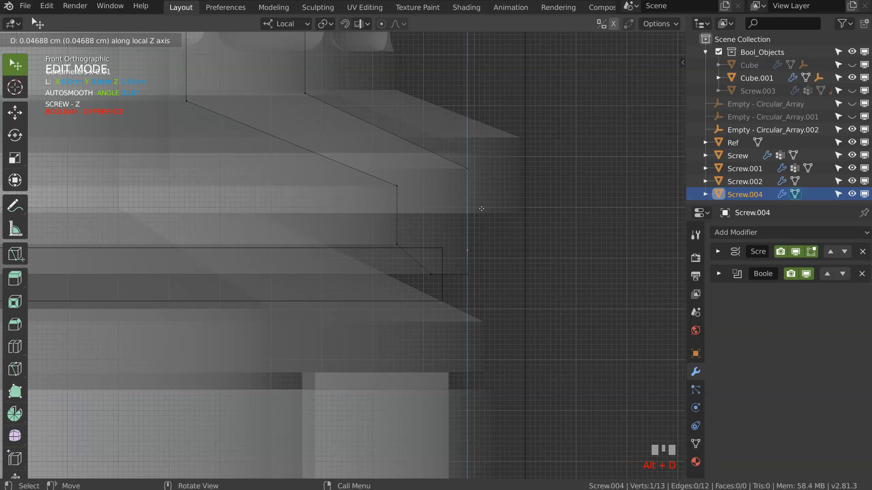
left_click(472, 243)
- Extend the profile about 0.05 cm inward along X and add a short diagonal segment up and inward
key("alt+d")
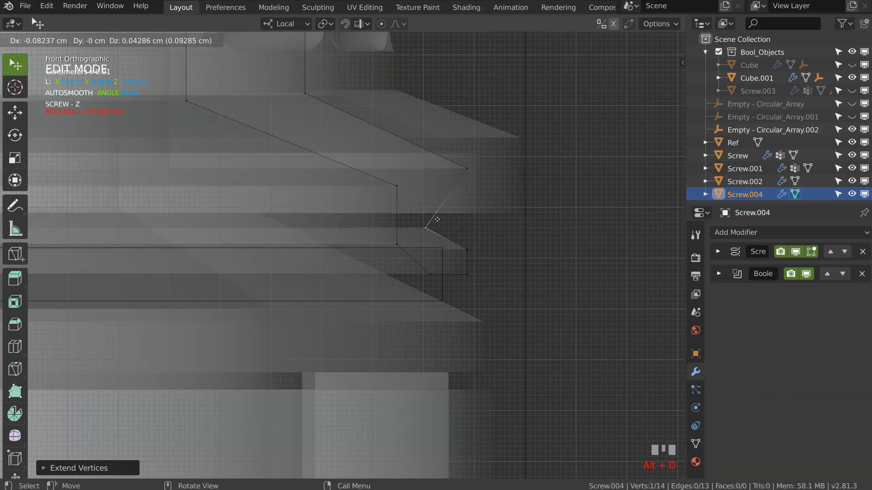
key("x")
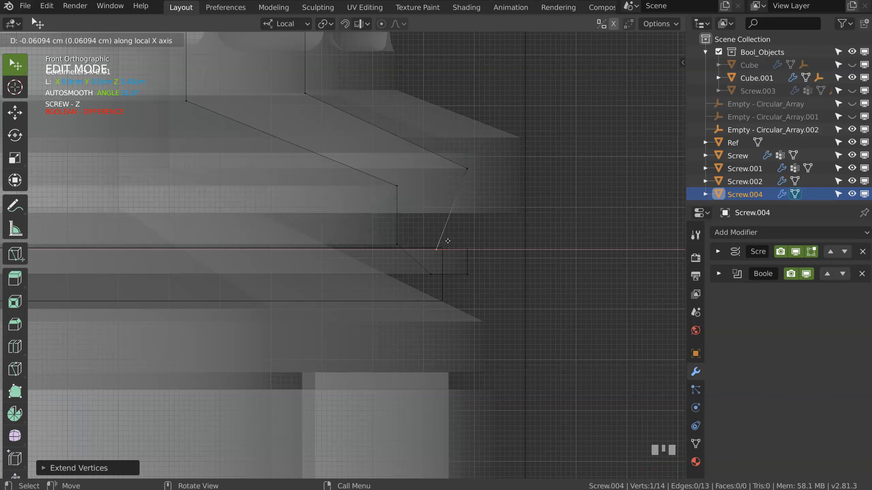
left_click(453, 240)
key("alt+d")
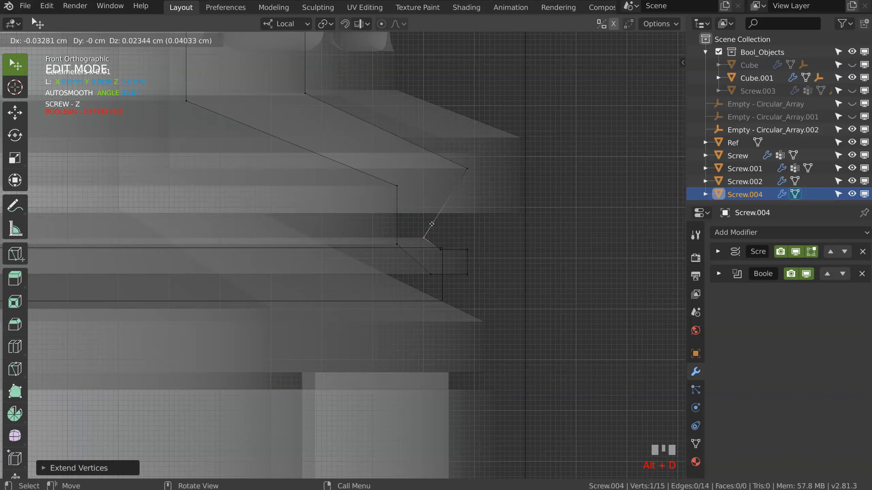
left_click(431, 221)
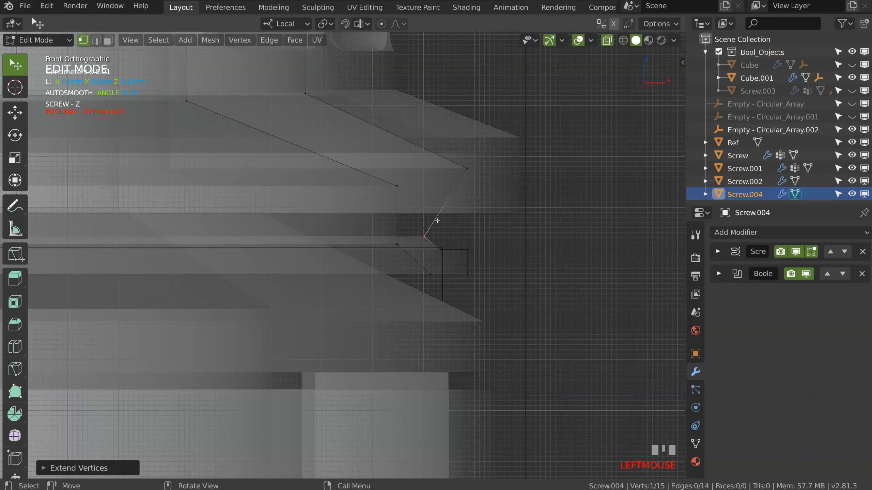
- Turn on snapping and move the rim's upper outer vertex inward along X, in line with the new diagonal's end vertex
left_click(466, 170)
key("g")
key("x")
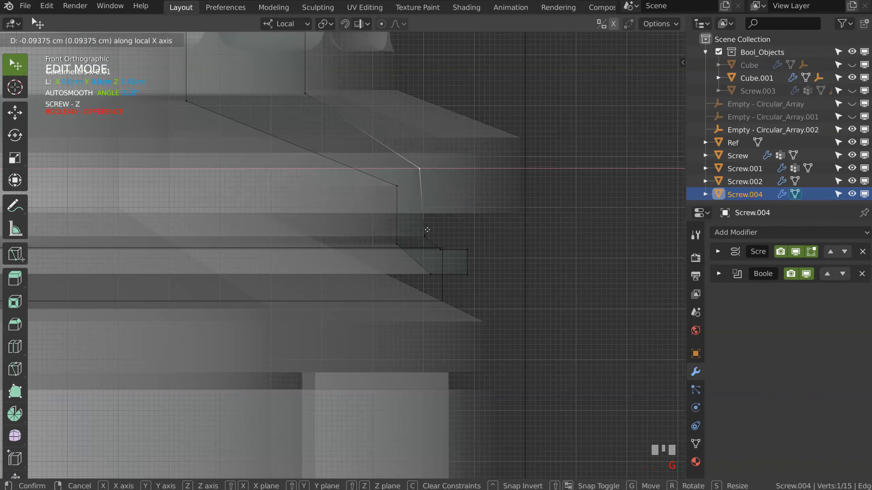
left_click(444, 224)
key("shift+Tab")
left_click(443, 220)
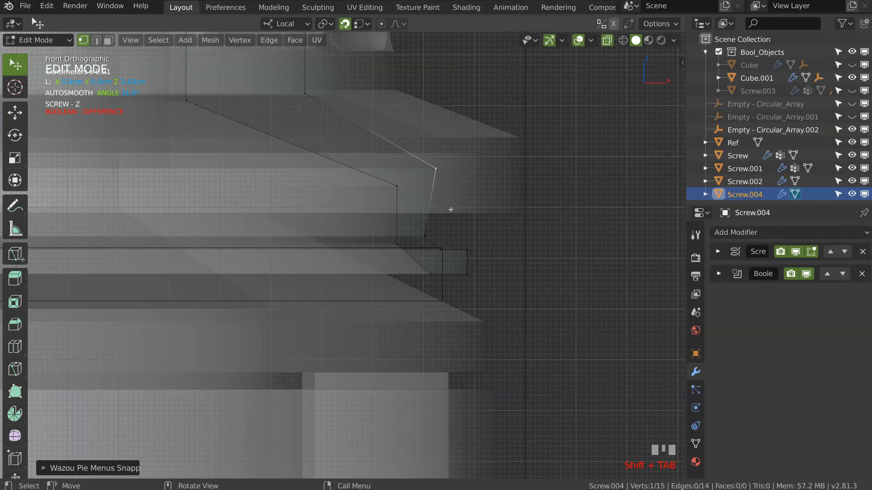
key("g")
key("x")
left_click(427, 231)
- Move the vertex where the outer wall meets the slope about 0.13 cm inward along X
middle_click_drag(427, 232, 435, 186, "ctrl")
middle_click_drag(322, 142, 435, 236, "shift")
left_click(351, 232)
middle_click_drag(351, 232, 364, 286, "ctrl")
left_click(441, 244)
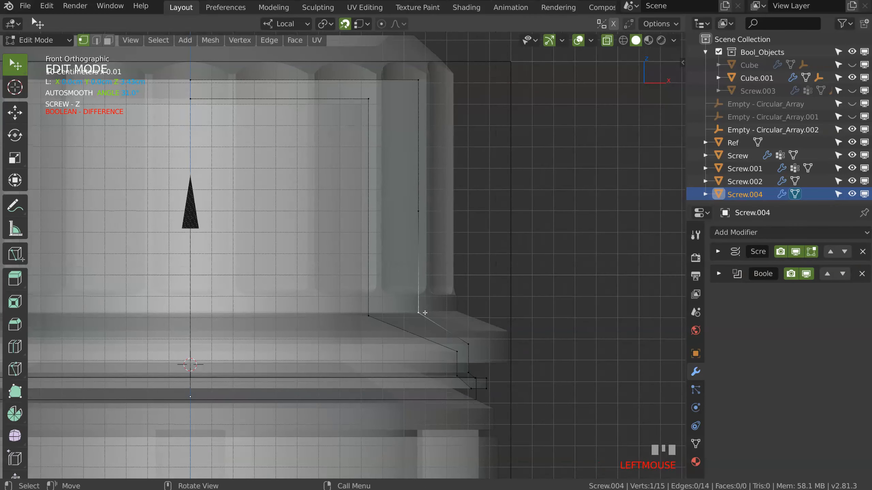
key("g")
key("x")
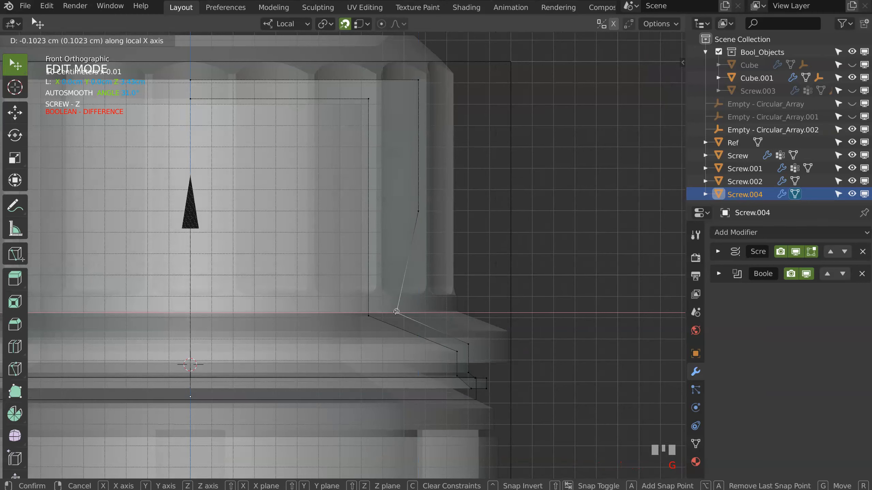
left_click(392, 313)
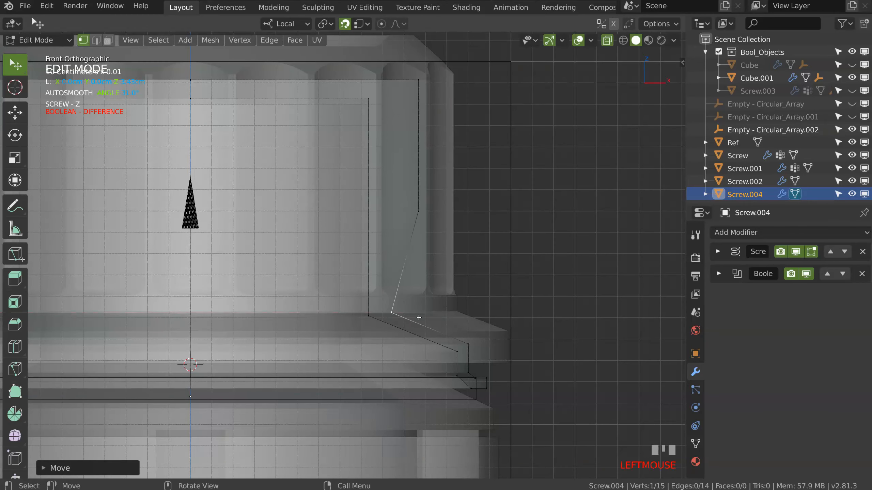
- Move the outer wall's two upper vertices about 0.127 cm inward along X, snapped in line with the slope's upper vertex
middle_click_drag(388, 306, 443, 276, "ctrl")
left_click(434, 102, "shift")
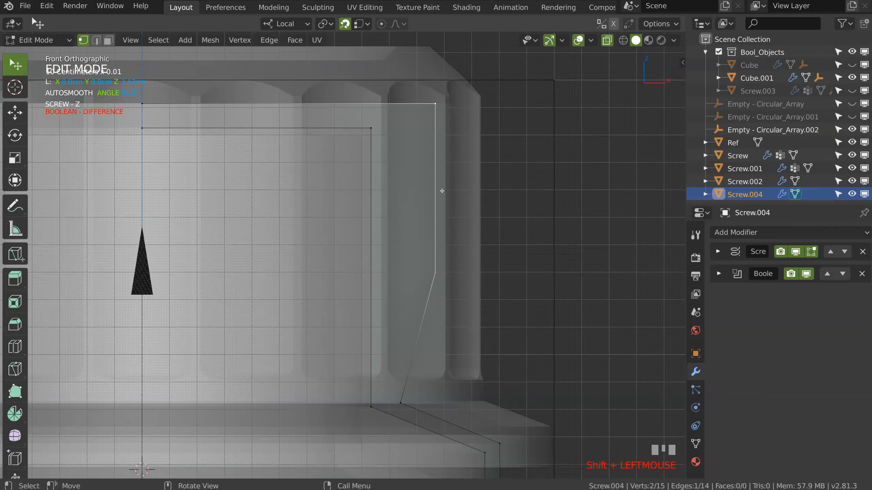
key("g")
key("x")
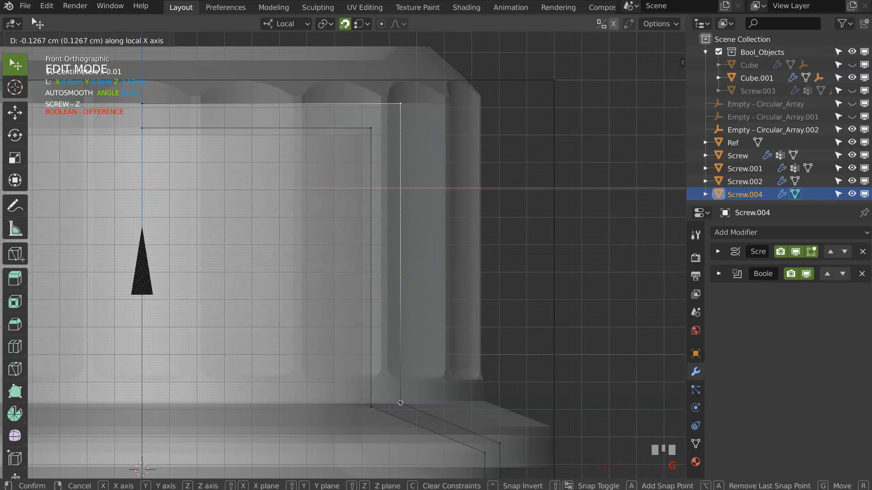
left_click(401, 405)
- Dissolve the redundant vertex midway along the outer wall of the profile
middle_click_drag(426, 303, 410, 249, "shift")
left_click(389, 222)
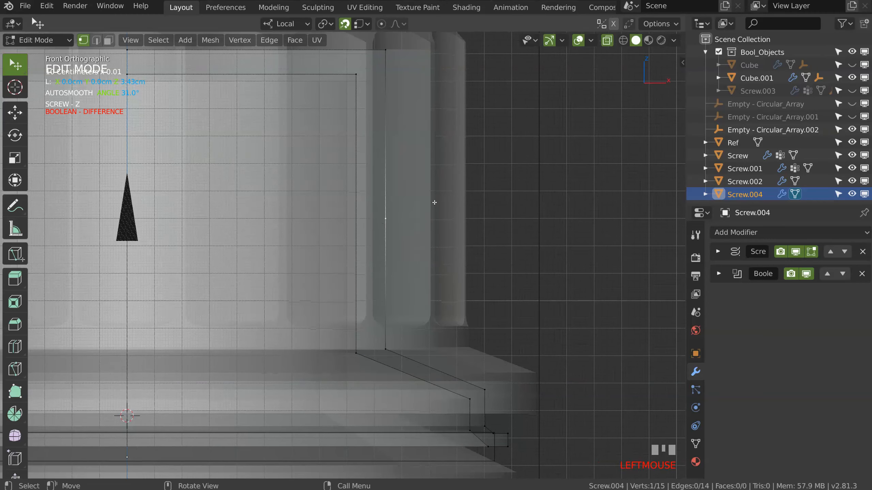
key("ctrl+x")
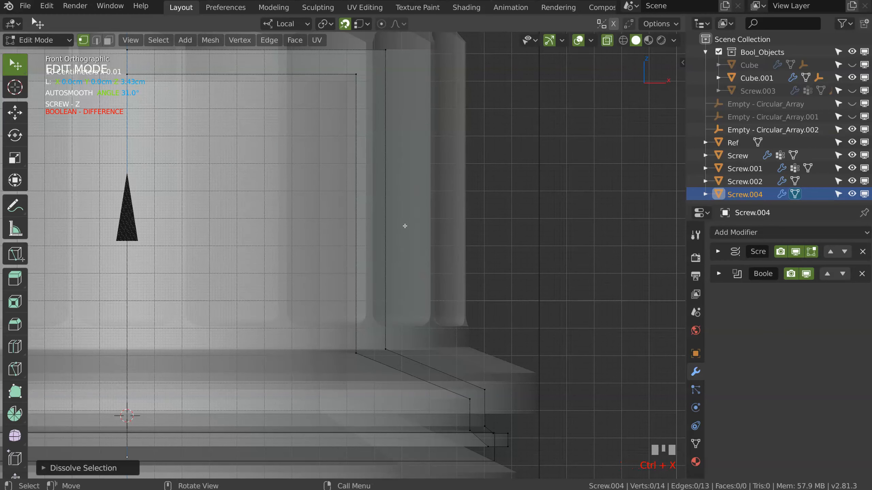
- Examine the reshaped rim profile of Screw.004 against the adjacent parts in Object Mode and front view
middle_click_drag(405, 226, 395, 162, "shift")
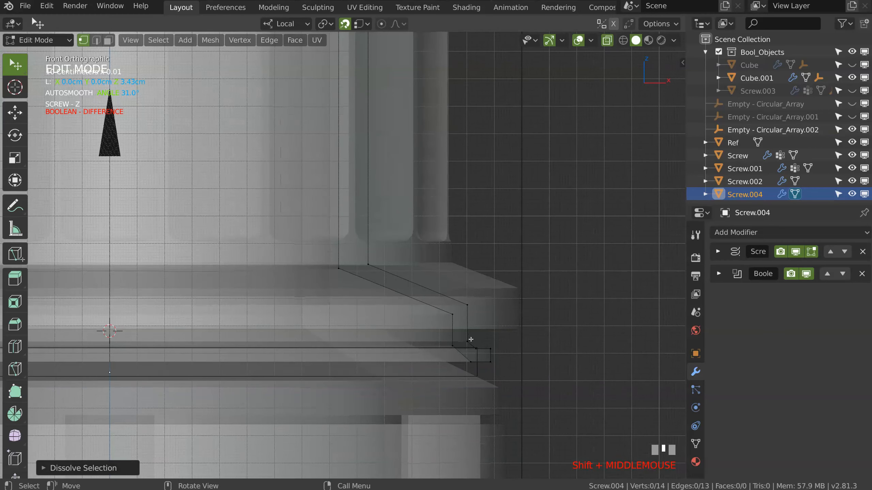
middle_click_drag(470, 339, 424, 296, "shift")
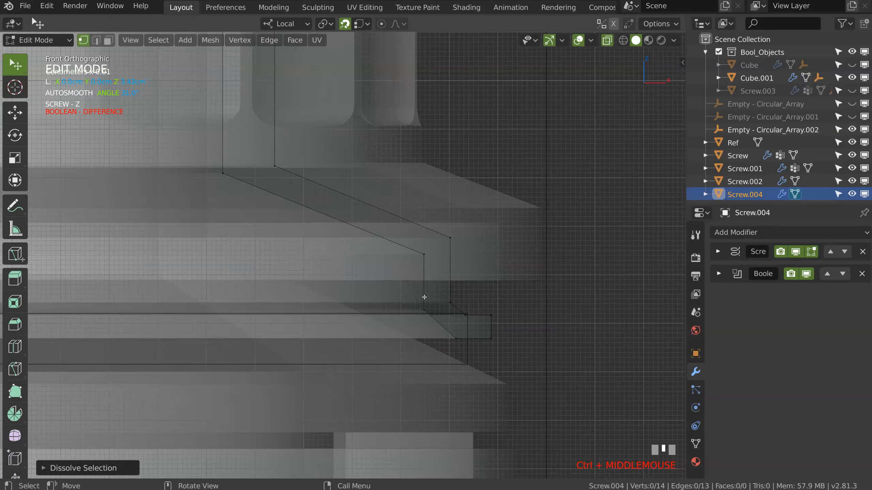
key("Tab")
mouse_move(466, 314)
middle_mouse_down()
mouse_move(452, 289)
mouse_move(466, 287)
mouse_move(479, 328)
mouse_move(435, 284)
mouse_move(477, 305)
middle_mouse_up()
key("Tab")
key("KP_1")
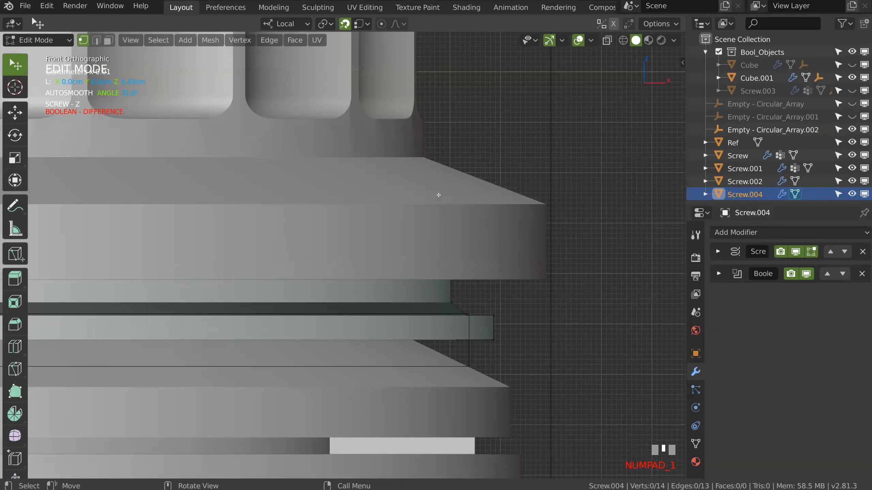
scroll(513, 273, "up", 2)
middle_click_drag(513, 272, 493, 257, "shift")
key("Tab")
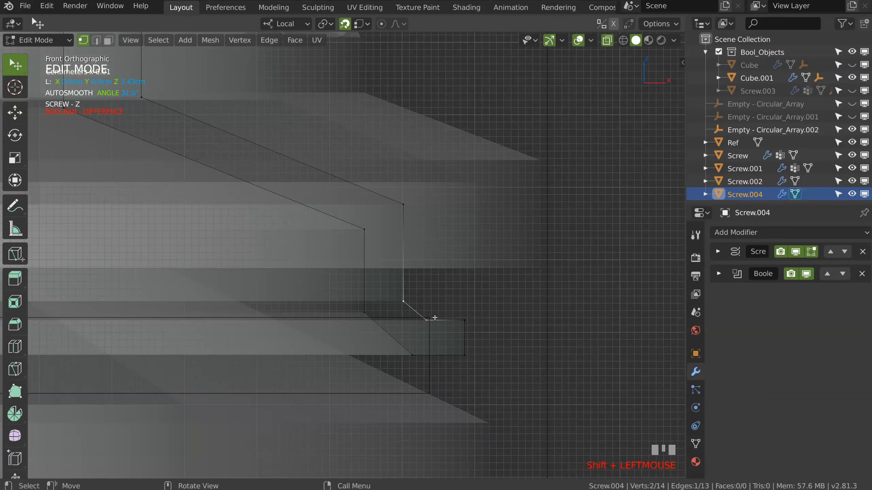
key("g")
key("x")
key("Escape")
- Turn off snapping and move the outer wall's two vertices and the slope's lower vertex slightly outward along X
left_click(450, 201, "shift")
key("g")
key("x")
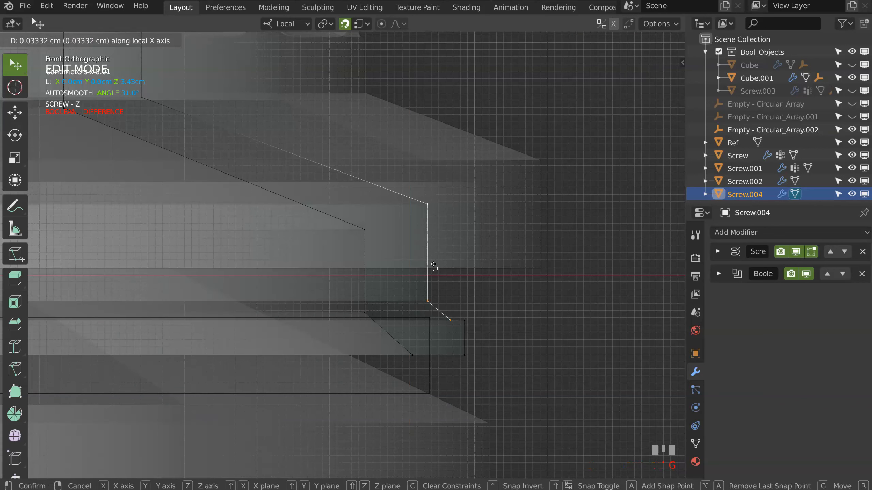
key("Escape")
key("shift+Tab")
key("h")
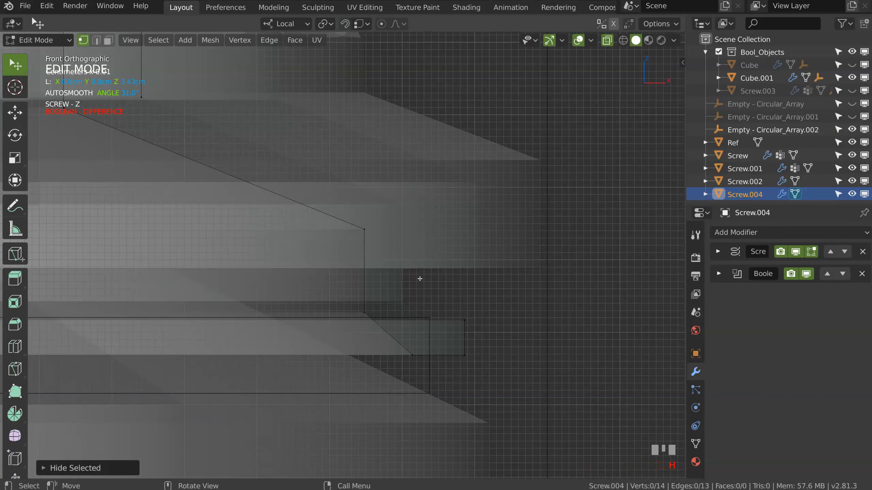
key("alt+h")
key("g")
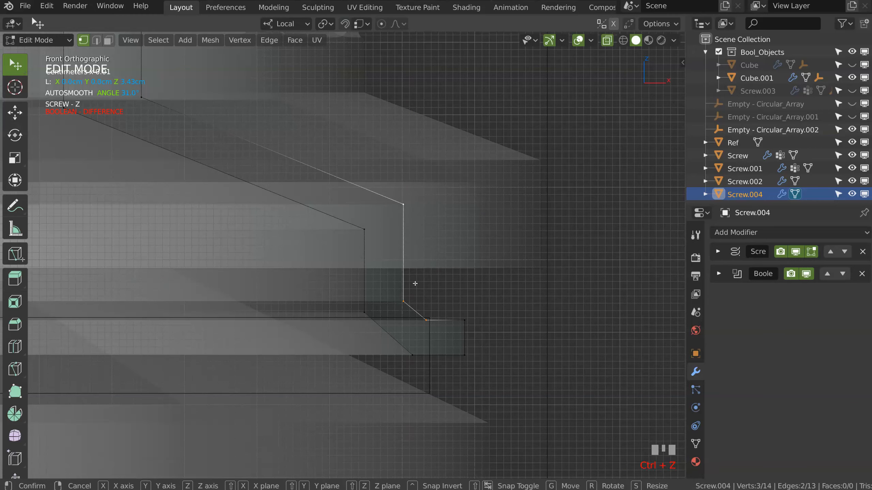
key("x")
left_click(438, 281)
middle_click_drag(444, 278, 508, 226, "shift")
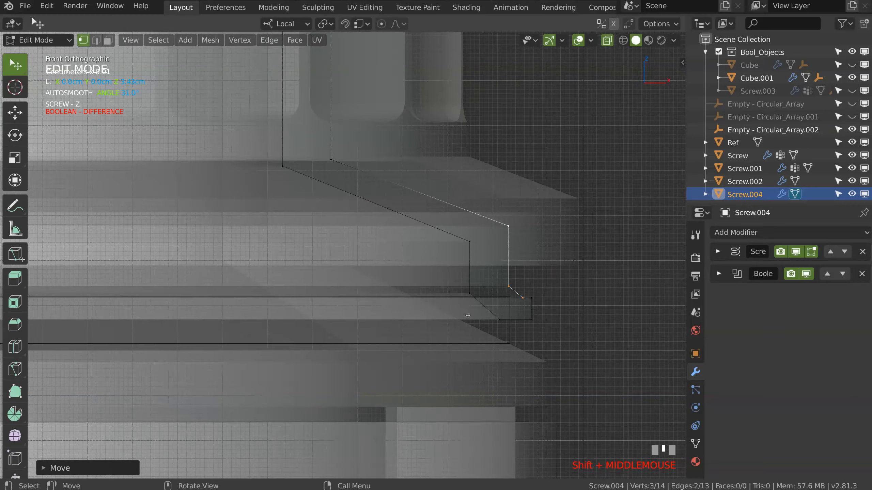
- Isolate Screw.004, flip the normals of its Screw modifier and check the notched underside before leaving local view
key("Tab")
mouse_move(461, 227)
middle_mouse_down()
mouse_move(469, 252)
mouse_move(465, 240)
middle_mouse_up()
key("Tab")
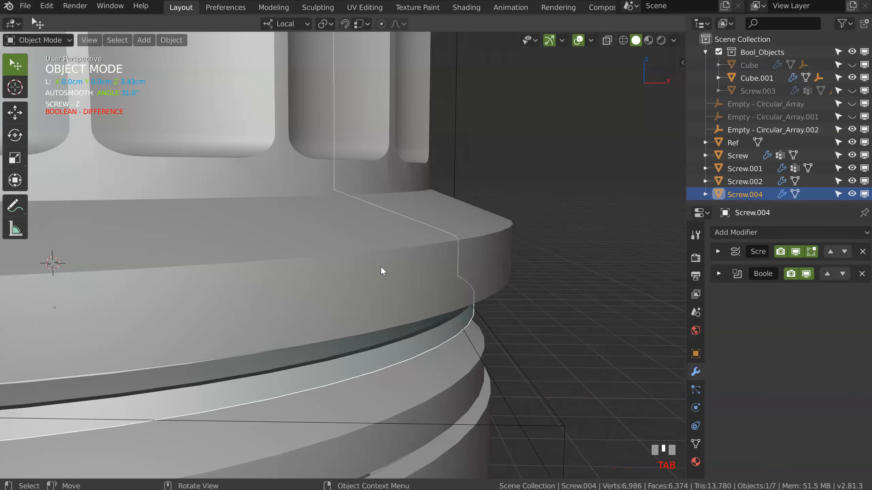
key("KP_Divide")
middle_click_drag(415, 269, 555, 269)
key("space")
key("space")
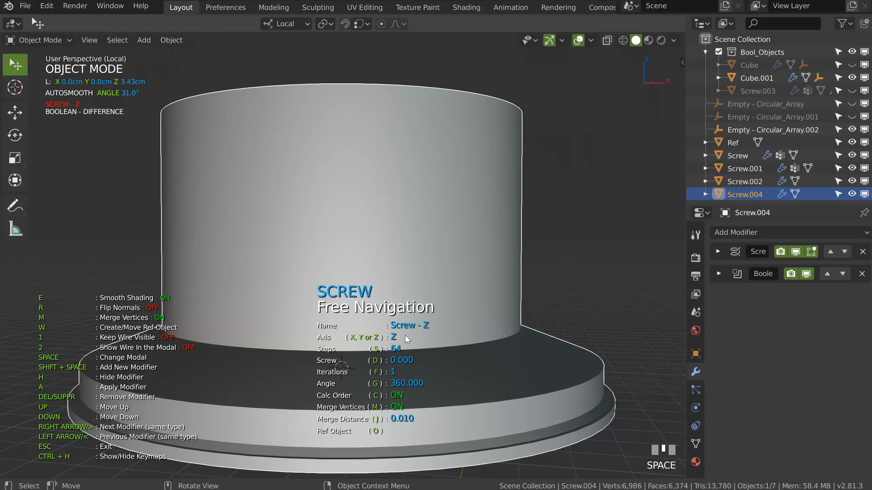
key("r")
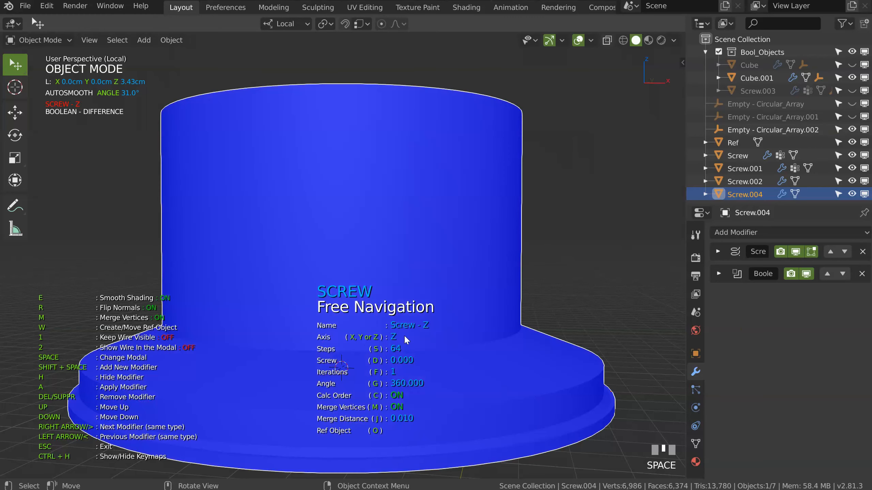
left_click(403, 334)
middle_click_drag(431, 330, 433, 223)
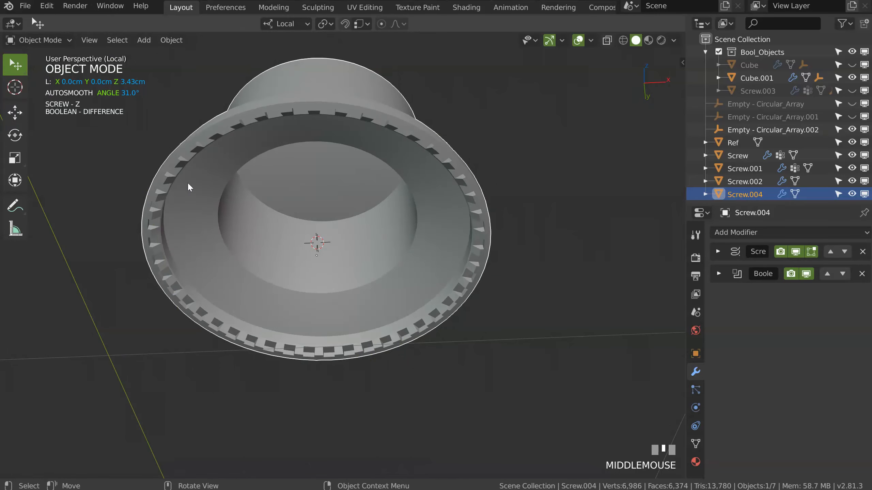
middle_click_drag(187, 259, 422, 225)
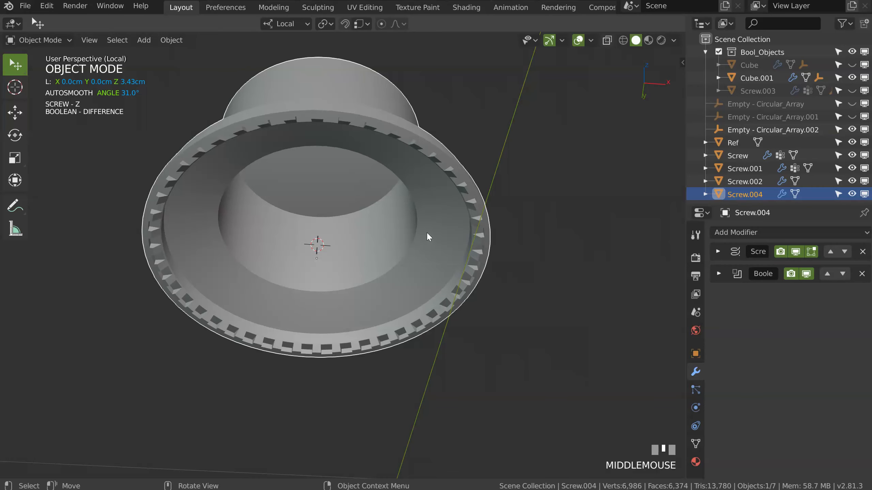
key("KP_Divide")
- In wireframe front view, move the four vertices of Screw.004's upper neck walls outward along X toward the fluted cap
middle_click_drag(427, 236, 395, 192)
key("KP_1")
key("shift+z")
middle_click_drag(529, 140, 429, 167, "shift")
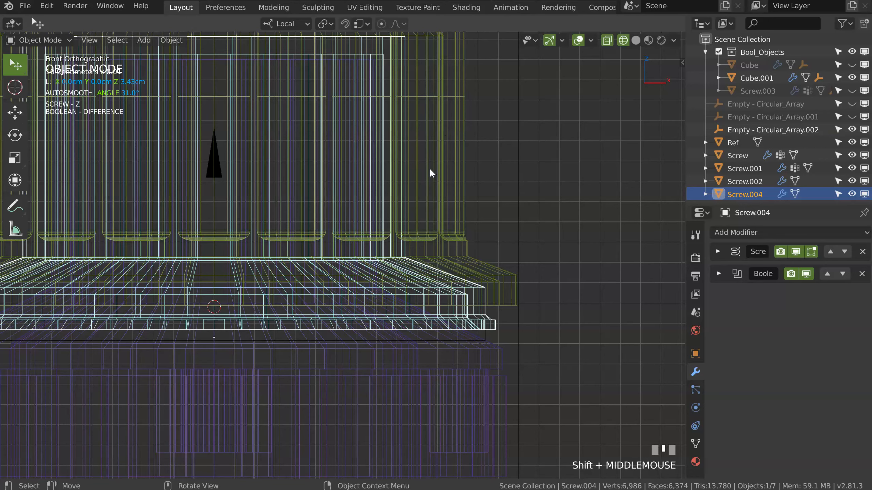
left_click(497, 326)
key("Tab")
middle_click_drag(403, 253, 424, 299, "shift")
left_click(425, 300)
mouse_move(372, 323)
right_mouse_down("ctrl")
mouse_move(329, 228)
mouse_move(334, 245)
right_mouse_up("ctrl")
middle_click_drag(392, 159, 437, 223, "ctrl")
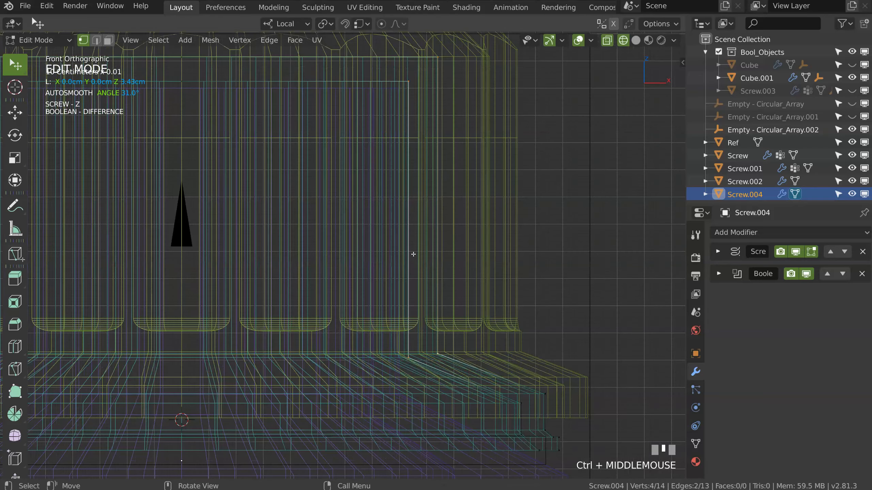
key("g")
key("x")
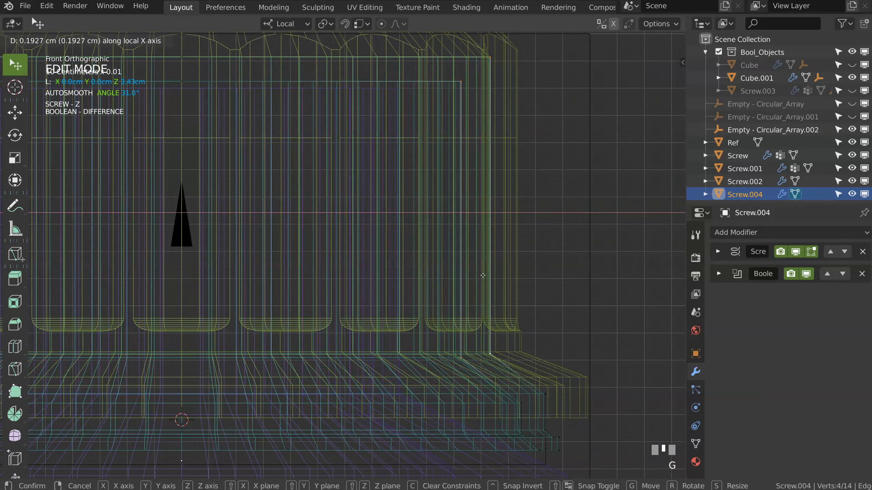
left_click(471, 283)
- Move the two vertices of Screw.002's vertical inner wall slightly outward along X
key("Tab")
left_click(521, 343)
key("Tab")
left_click(456, 292)
middle_click_drag(495, 355, 472, 413, "shift")
left_click(467, 111, "shift")
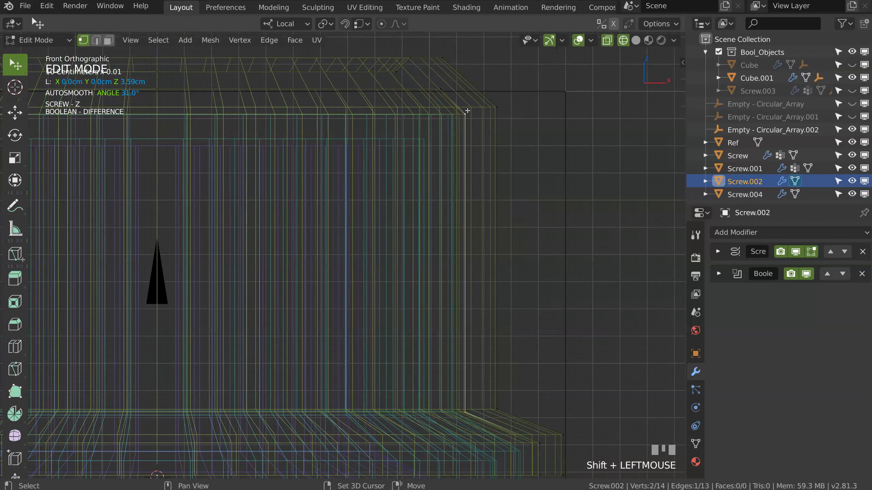
key("g")
key("x")
left_click(489, 227)
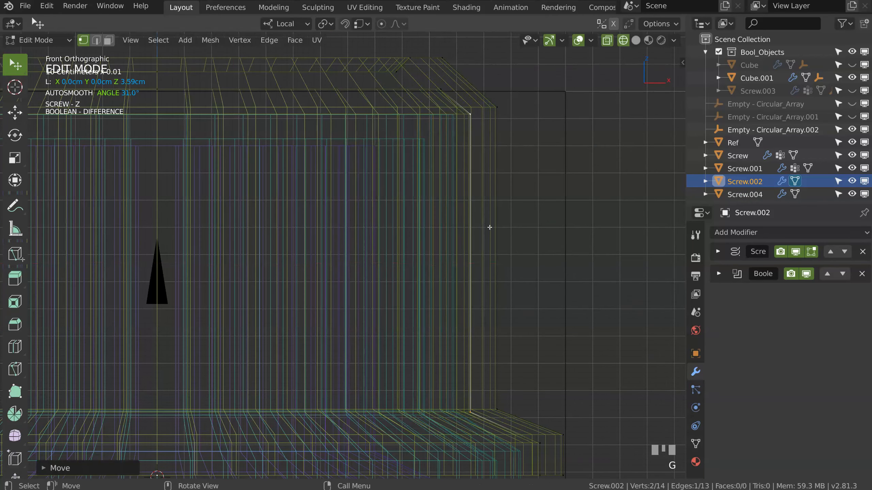
- Isolate Screw.002 and Screw.004 and examine how the two parts fit together from below and from the side
key("Tab")
left_click(454, 263, "shift")
key("slash")
key("shift+z")
middle_click_drag(504, 299, 509, 228)
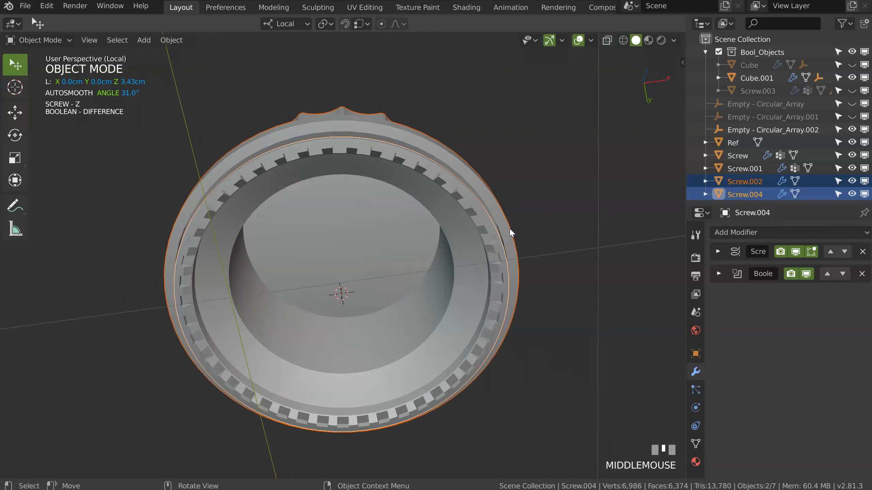
key("Tab")
middle_click_drag(389, 222, 419, 261)
key("a")
left_click(431, 223)
middle_click_drag(430, 225, 427, 215)
left_click(470, 329)
middle_click_drag(471, 278, 449, 341)
left_click(448, 344)
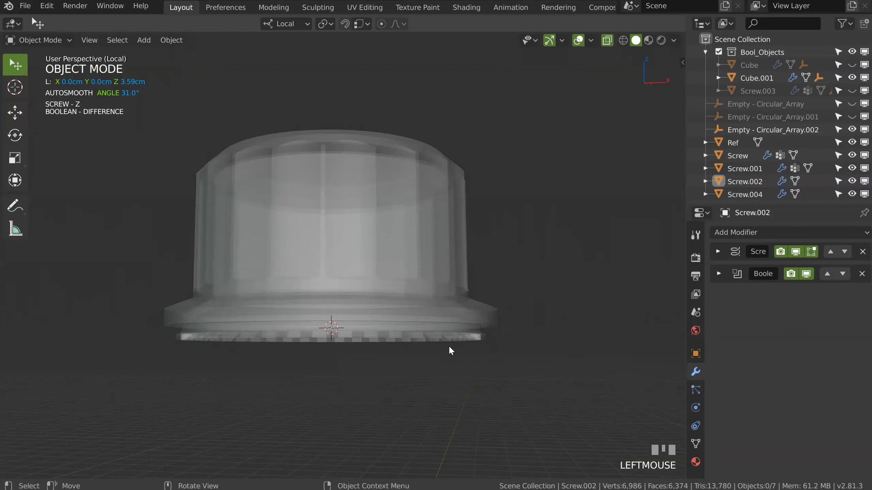
left_click(458, 299)
middle_click_drag(458, 299, 463, 188)
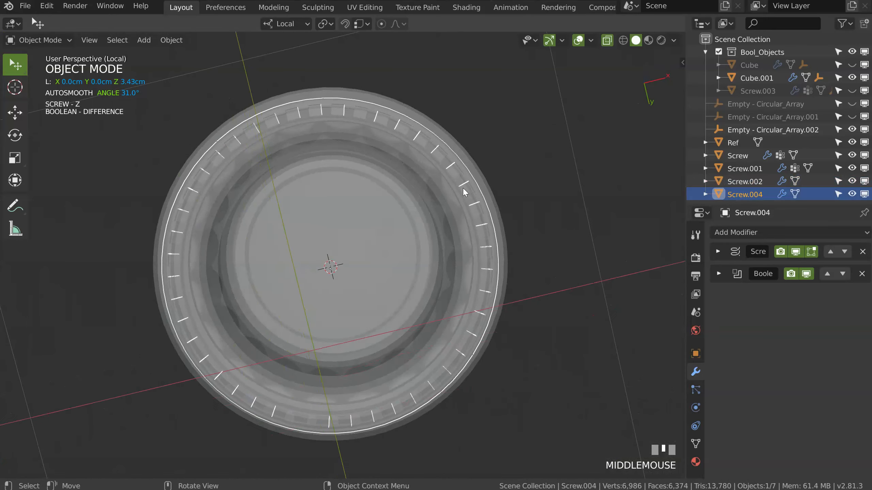
key("Tab")
middle_click_drag(363, 217, 363, 158)
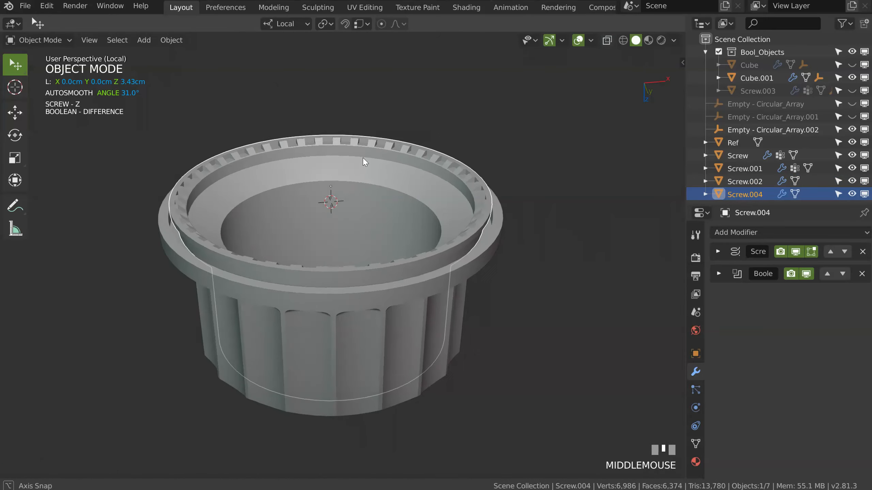
middle_click_drag(412, 92, 197, 210)
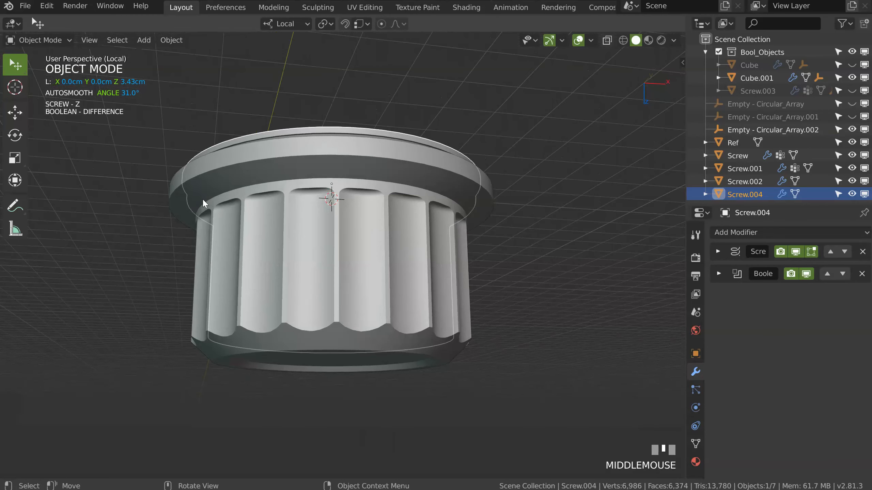
middle_click_drag(257, 201, 197, 239)
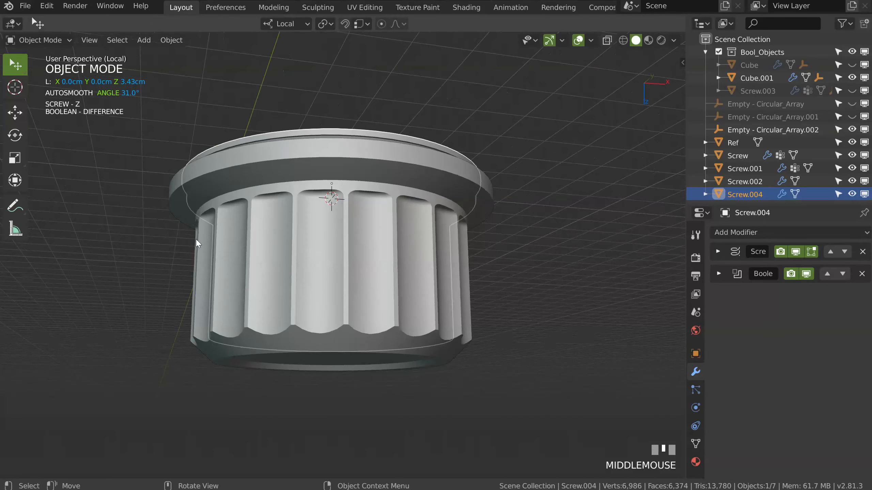
middle_click_drag(295, 169, 363, 309)
key("slash")
- Save the scene as the next numbered version after pills_container_003.blend in the scenes_2 folder
middle_click_drag(344, 241, 346, 206, "shift")
left_click(26, 5)
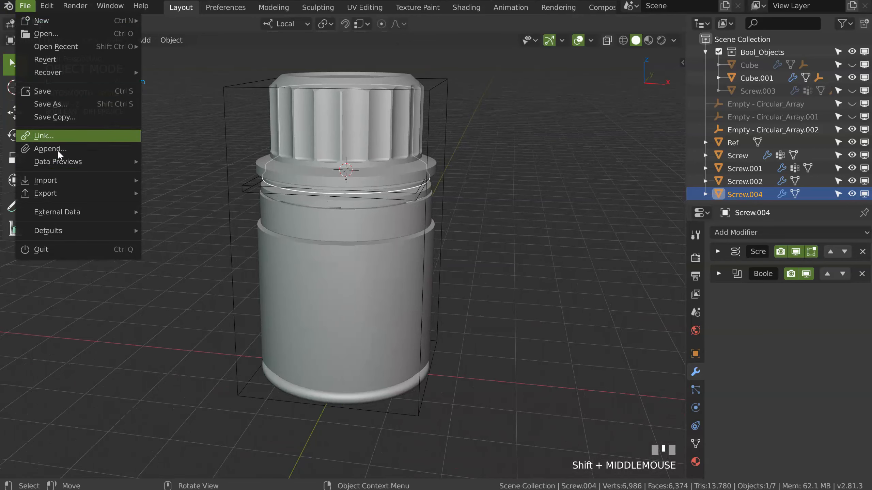
left_click(58, 105)
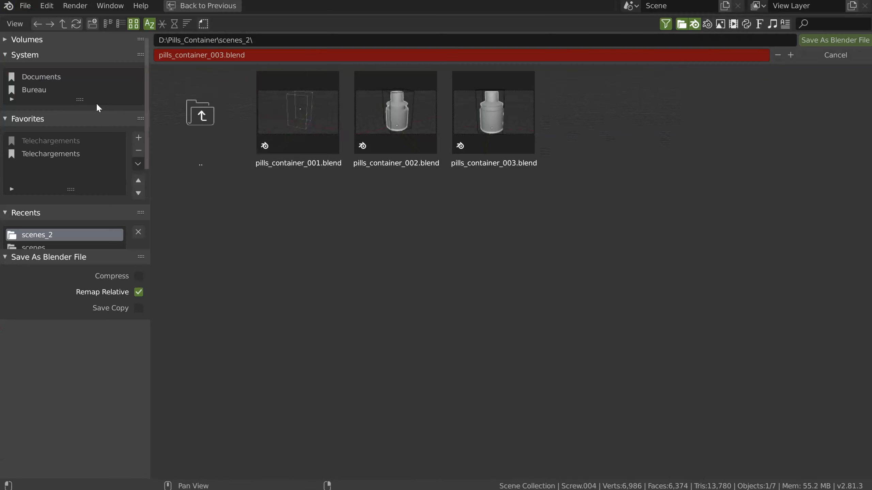
left_click(501, 136)
left_click(789, 55)
left_click(823, 39)
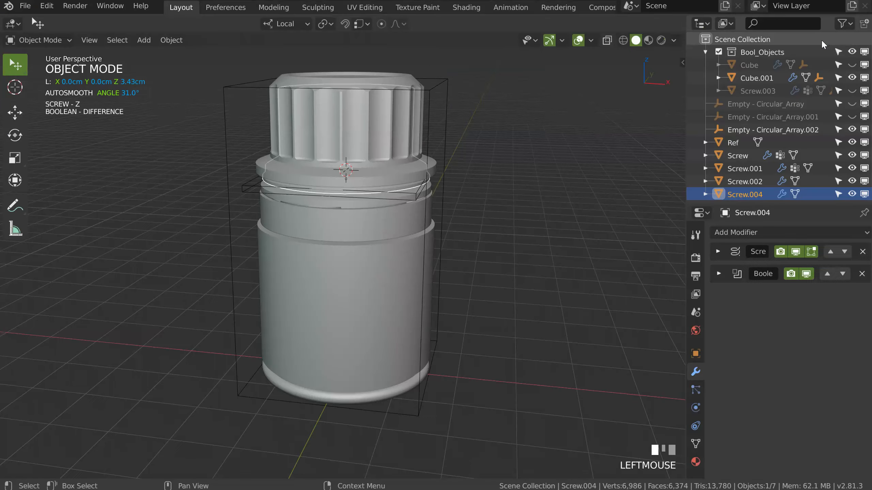
- Add a plane in front of the bottle body at Y -1.76 cm, Z 1.27 cm and scale it wider than the body
middle_click_drag(366, 158, 387, 199)
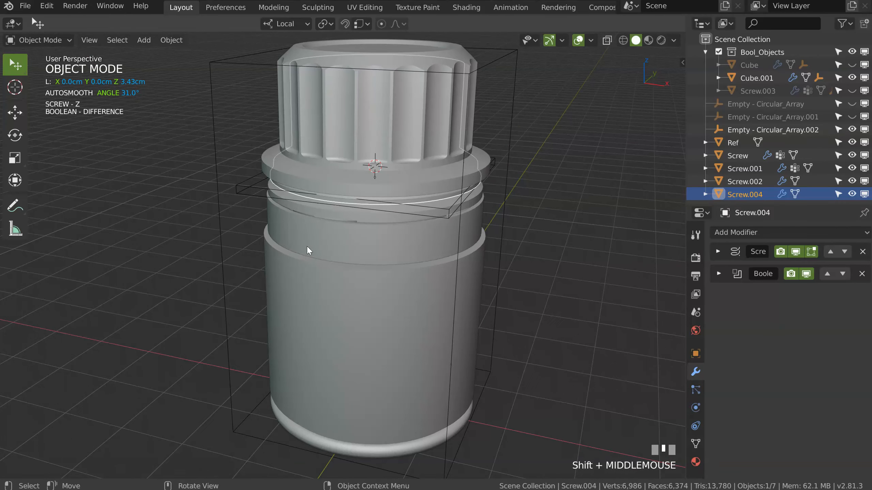
middle_click_drag(334, 186, 338, 285)
left_click(292, 297)
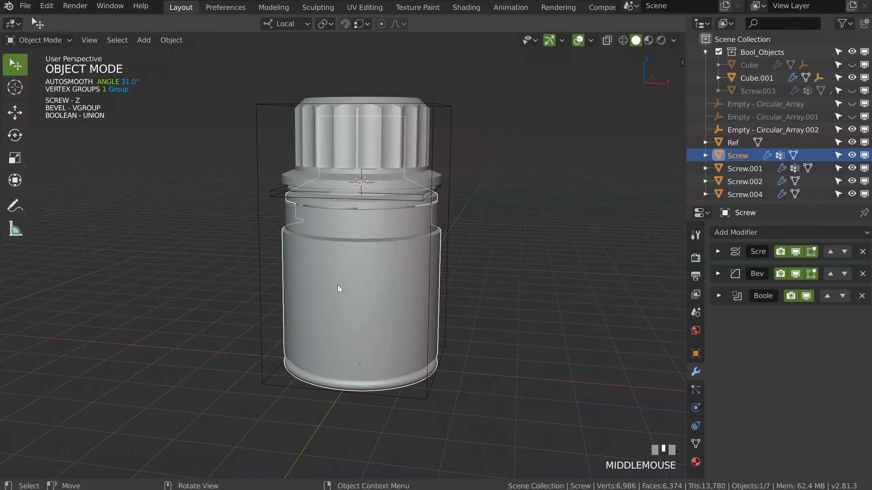
key("space")
left_click(312, 392)
key("Tab")
key("s")
left_click(459, 325)
middle_click_drag(314, 340, 380, 326, "shift")
- Add one vertical loop cut through the middle of the plane
key("ctrl+r")
left_click(359, 355)
right_click(358, 356)
middle_click_drag(359, 354, 374, 300)
key("a")
key("a")
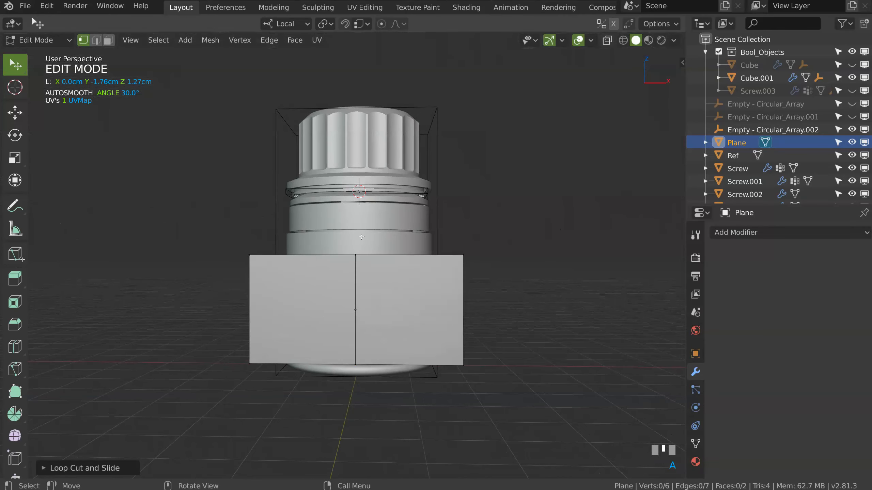
- Scale the plane's mesh along Z and raise the object to Z 1.54 cm
key("s")
key("z")
left_click(365, 203)
key("Tab")
key("g")
key("z")
middle_click_drag(364, 203, 412, 260)
- Bend the plane about Z with a Simple Deform modifier, adjusting the angle to the bottle's curve in top view
left_click(702, 292)
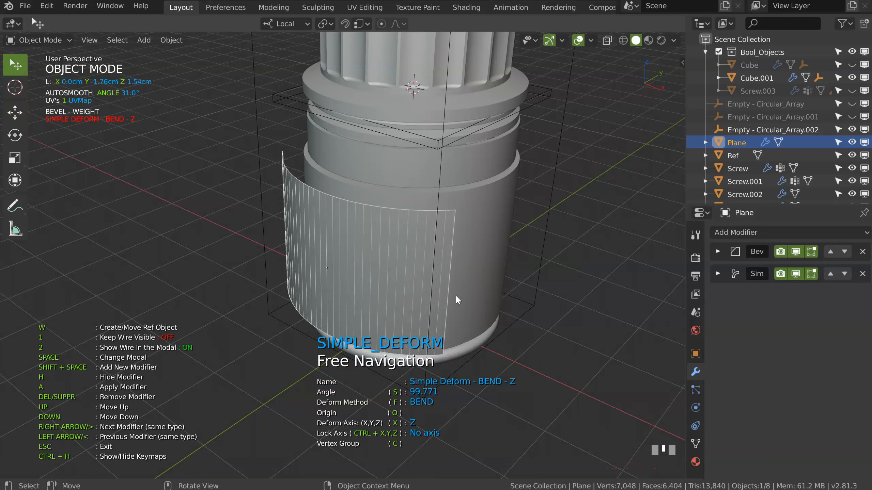
key("KP_7")
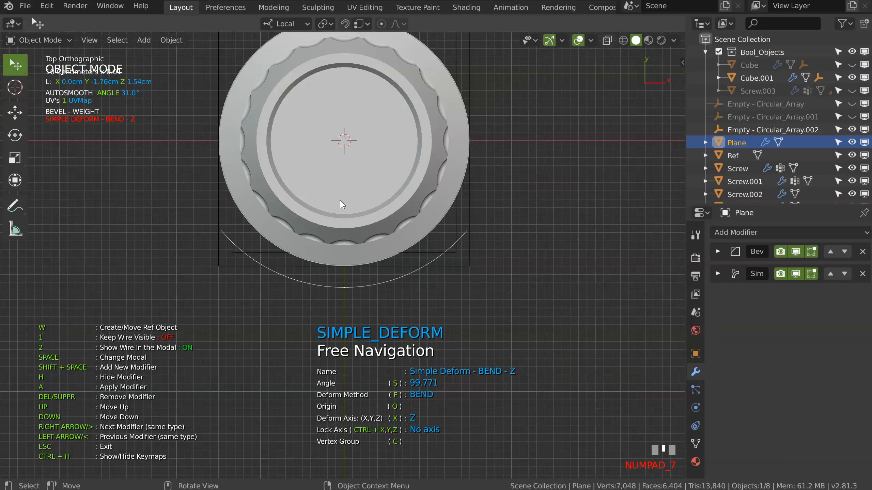
key("s")
left_click(439, 263)
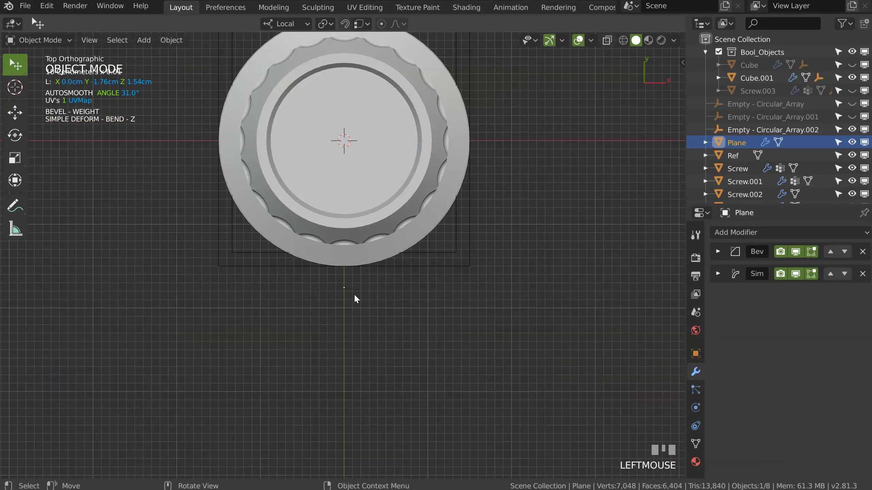
- Move the bent plane along Y to -1.52 cm and fit it against the bottle body's outer wall
key("g")
key("y")
left_click(348, 269)
middle_click_drag(348, 269, 395, 240)
key("space")
key("space")
middle_click_drag(452, 369, 285, 292)
left_click(322, 285)
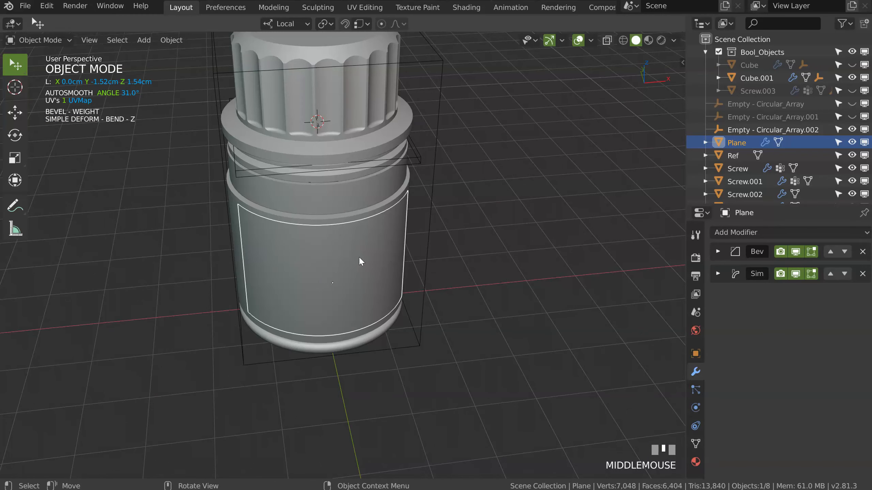
- Unwrap the UVs of all faces of the label plane with the standard Unwrap
key("Tab")
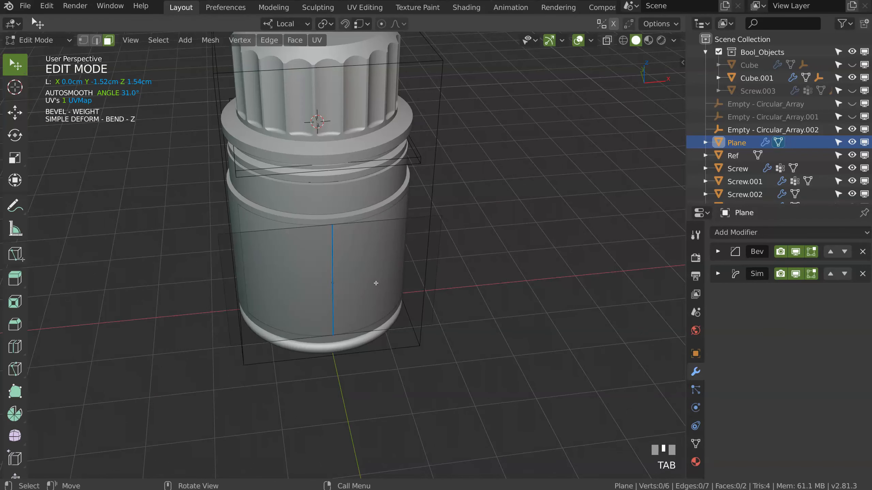
middle_click_drag(376, 283, 360, 274)
key("a")
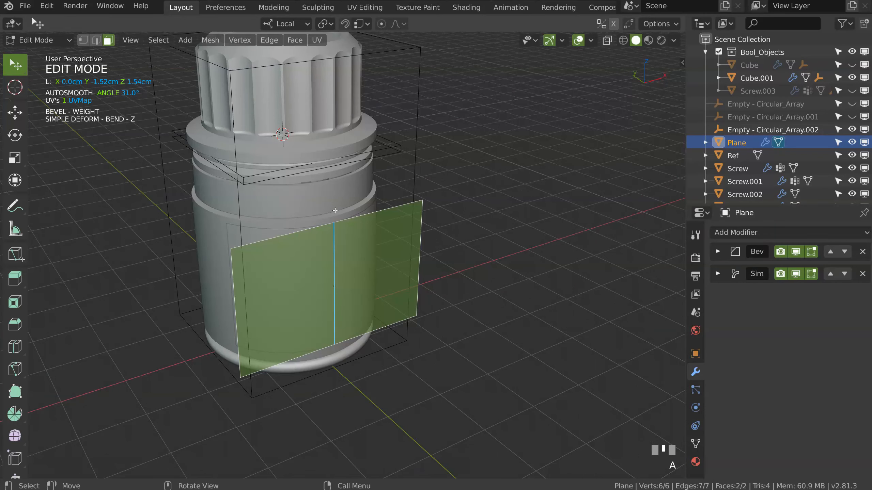
key("u")
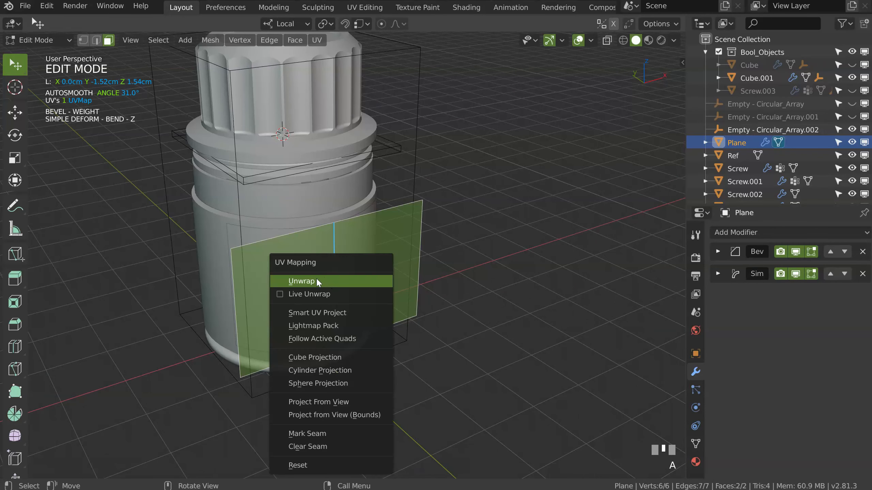
left_click(316, 281)
key("Tab")
- Duplicate the label plane in place at its current location on the bottle
middle_click_drag(336, 256, 301, 230)
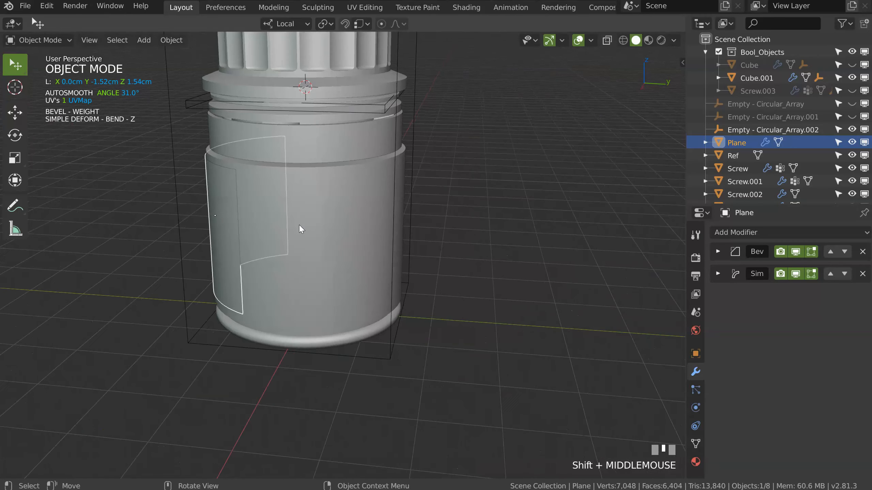
middle_click_drag(331, 280, 304, 268)
key("shift+d")
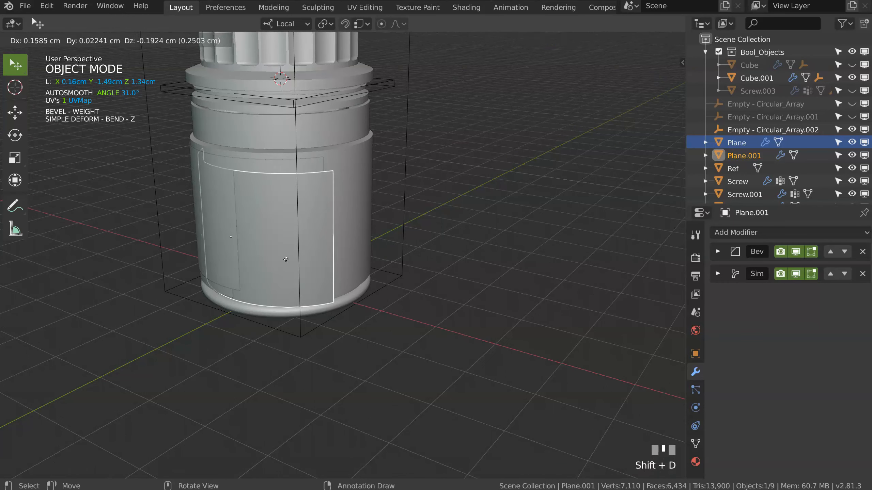
key("Escape")
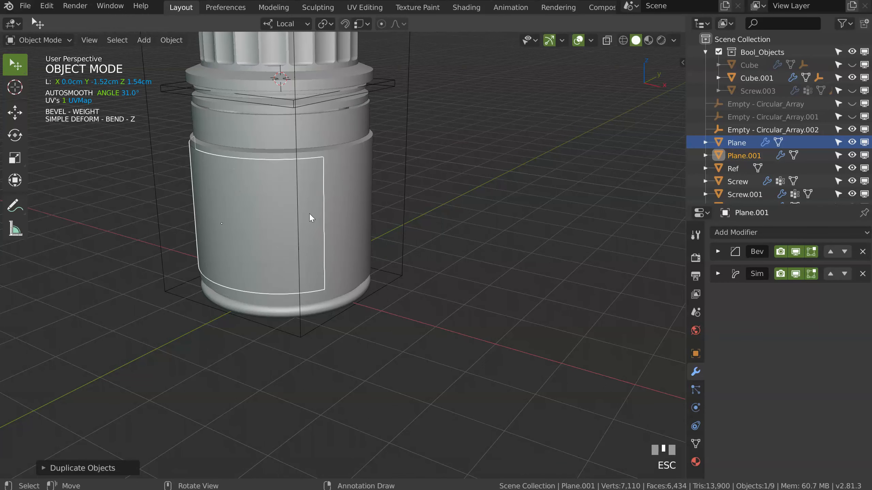
middle_click_drag(309, 215, 334, 252)
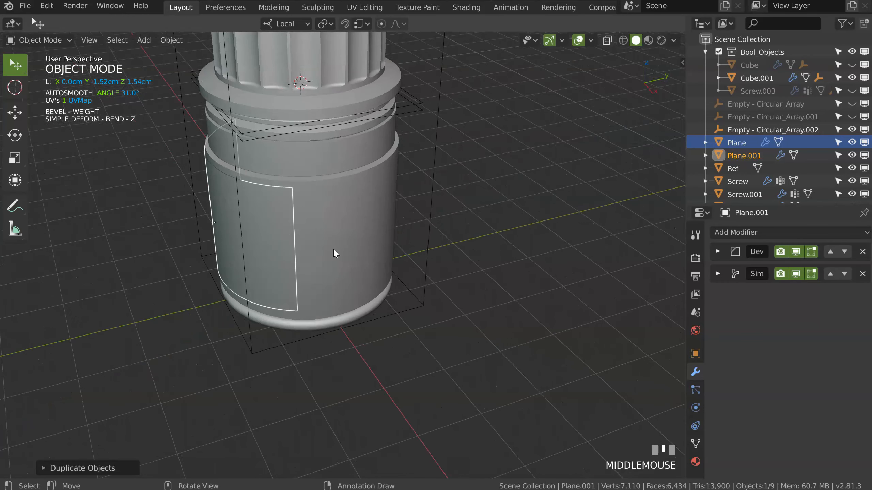
- Rotate the original label plane together with the bottle body 180° about local Z, using Active Element as the pivot
left_click(334, 223)
left_click(279, 241)
left_click(323, 230, "shift")
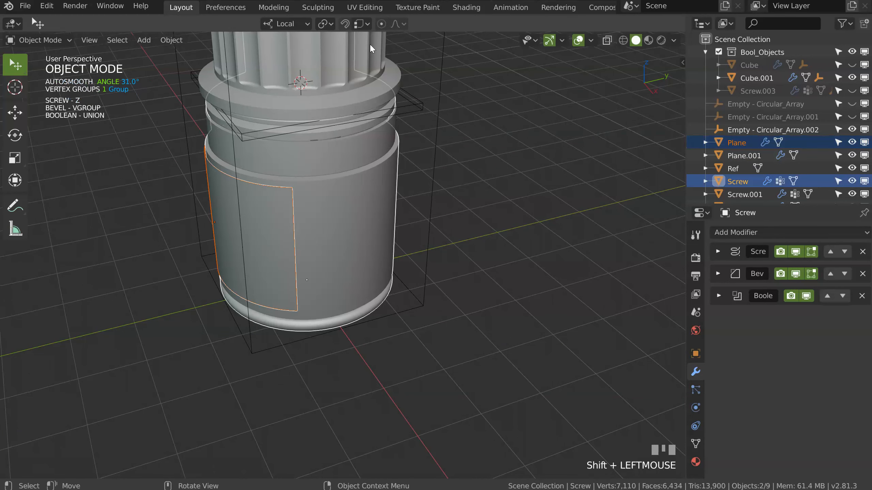
left_click(323, 23)
left_click(309, 115)
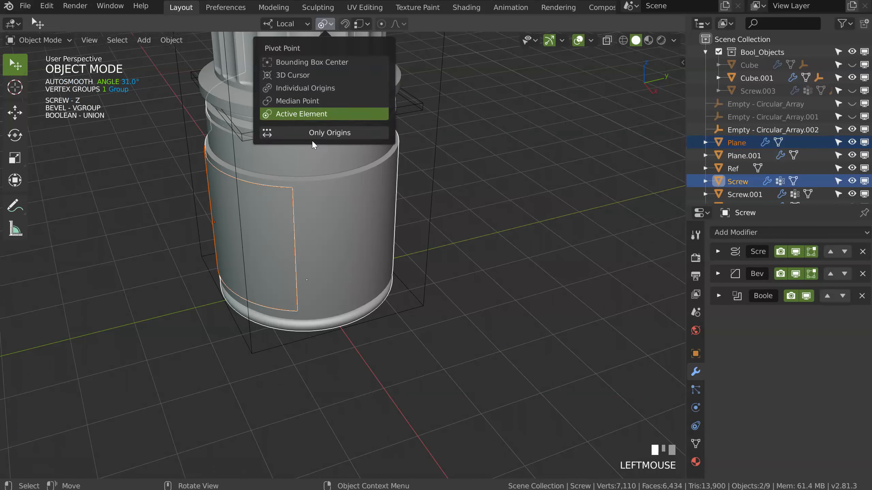
key("r")
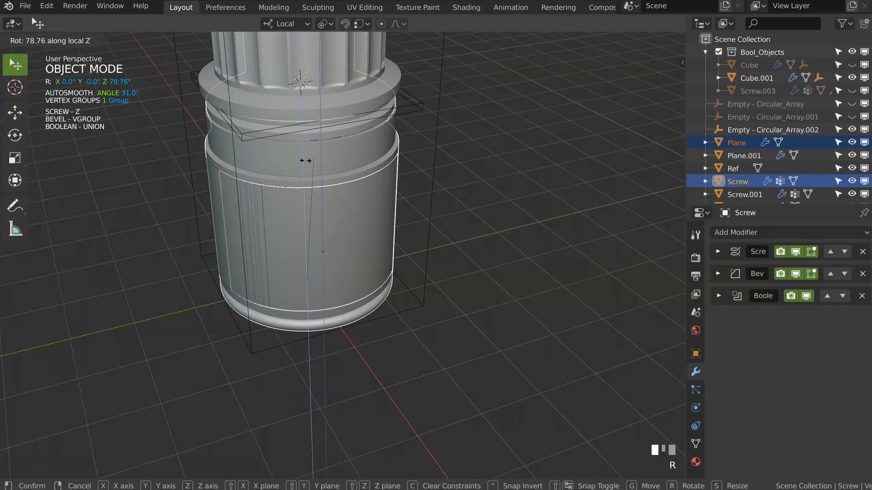
type("180")
key("KP_Enter")
- Scale down the mesh of the label plane on the bottle's rear side uniformly
middle_click_drag(232, 262, 336, 226)
left_click(364, 220)
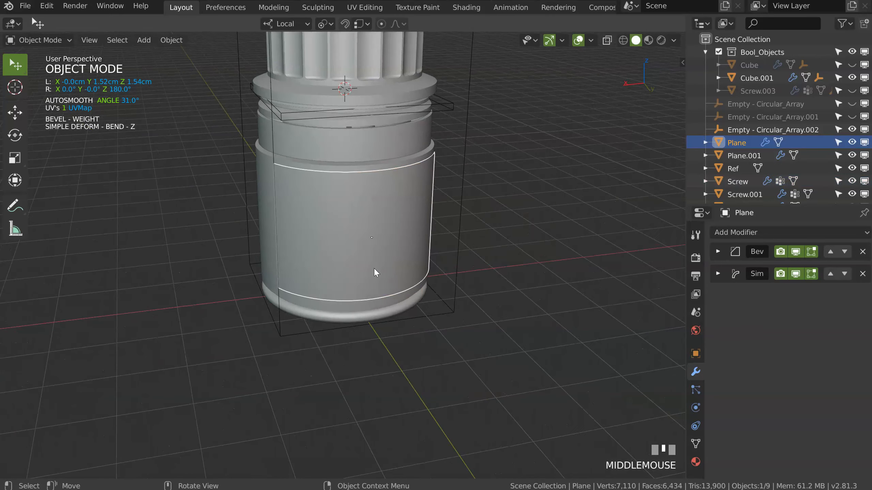
key("Tab")
middle_click_drag(374, 267, 436, 196)
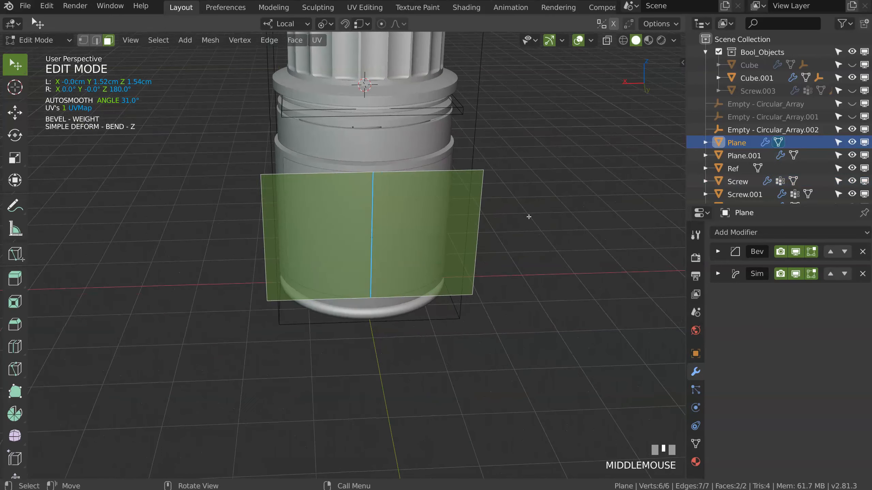
key("s")
left_click(419, 202)
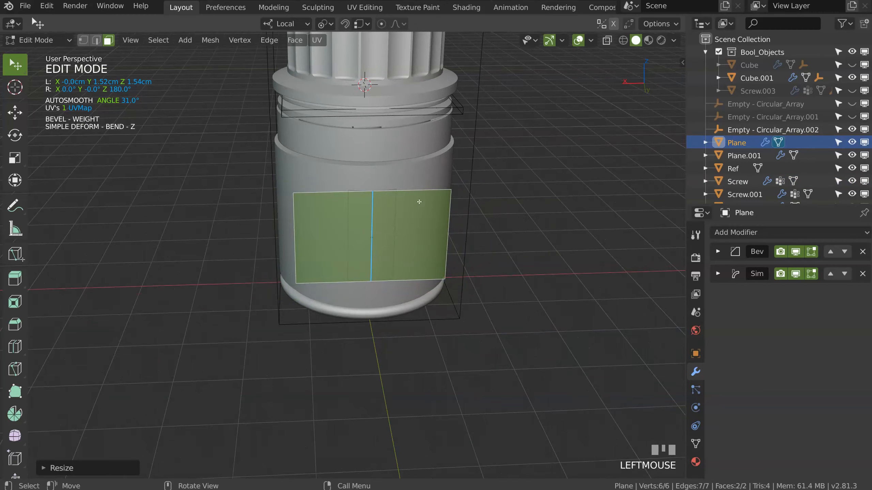
middle_click_drag(419, 202, 382, 173)
key("Tab")
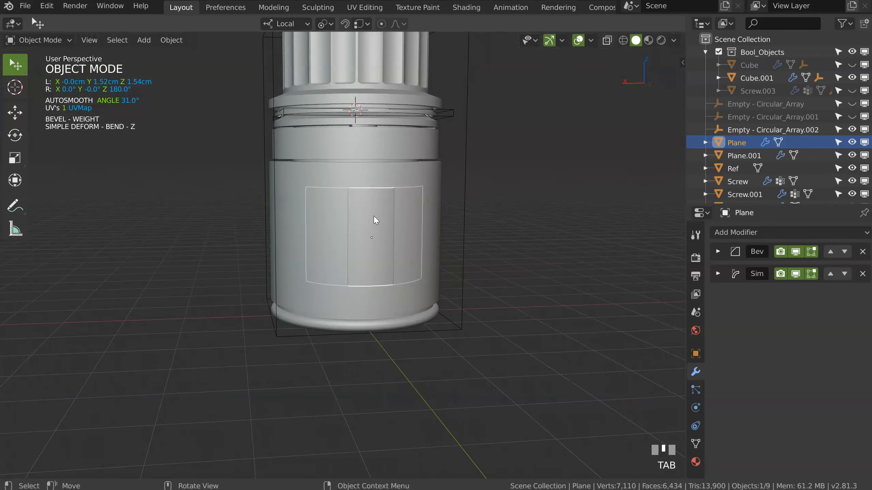
- Lower the small rear label along Z to 1.11 cm
key("g")
key("z")
left_click(366, 254)
- Adjust the rear label's Simple Deform bend angle to about 91.8 so it follows the bottle's curve
middle_click_drag(367, 254, 401, 229)
key("space")
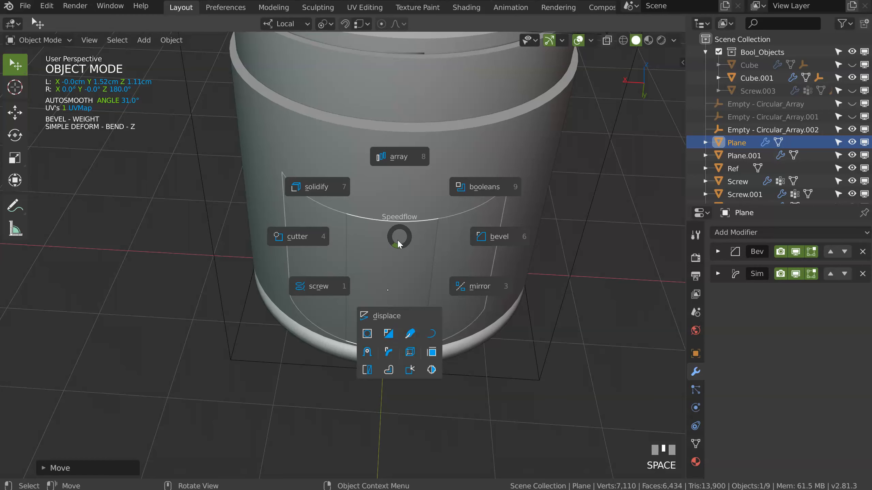
left_click(388, 369)
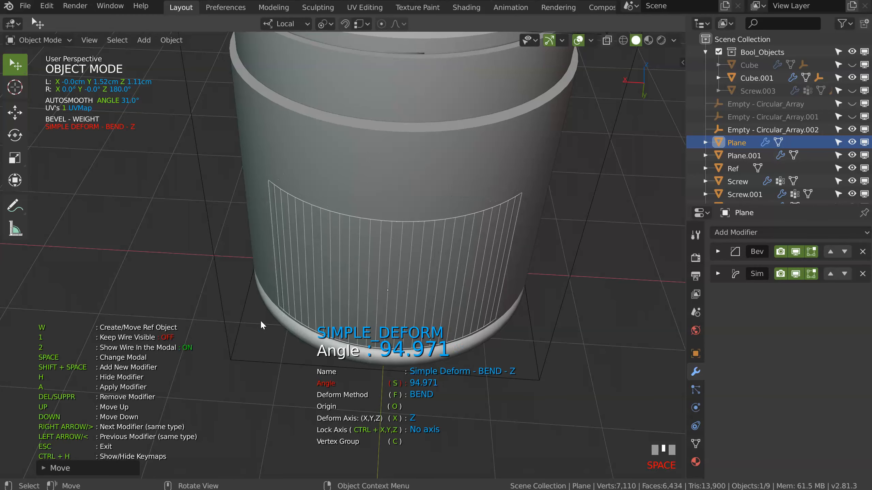
middle_click_drag(246, 324, 439, 230)
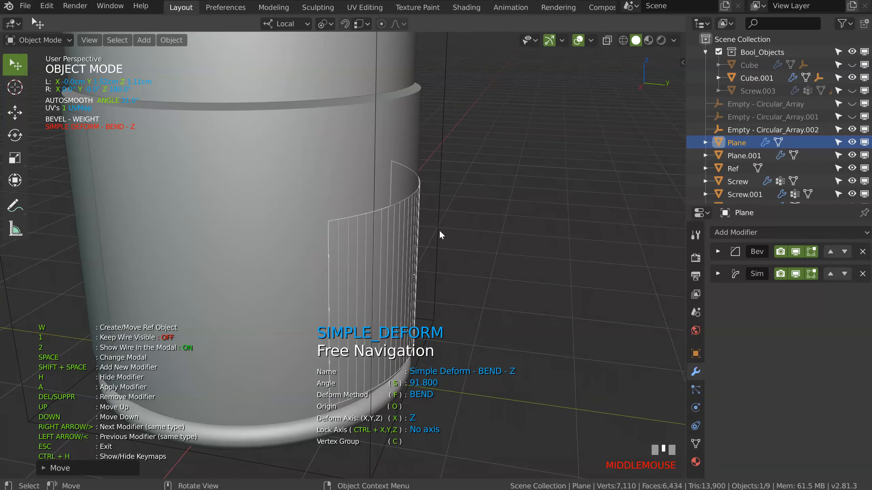
left_click(441, 229)
middle_click_drag(561, 162, 449, 269)
left_click(356, 208)
left_click(450, 269)
- Select the large front label and save the Blender file
middle_click_drag(347, 238, 366, 200, "shift")
left_click(331, 293)
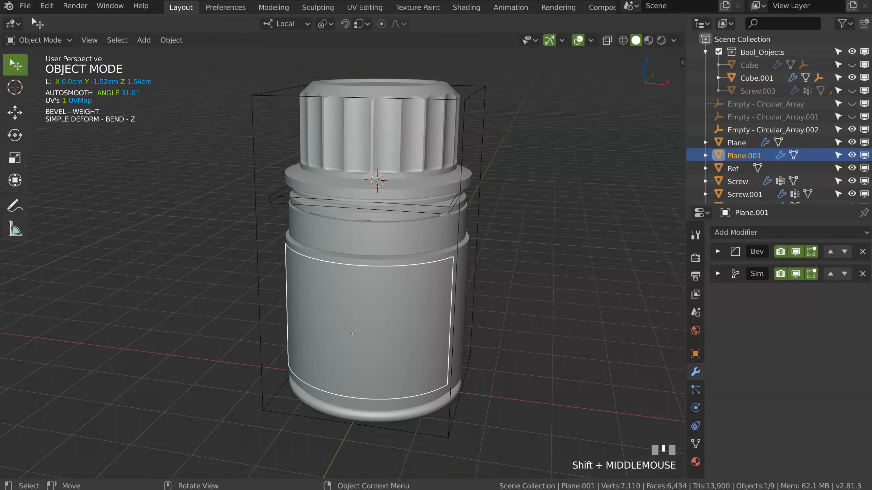
left_click(26, 5)
left_click(42, 91)
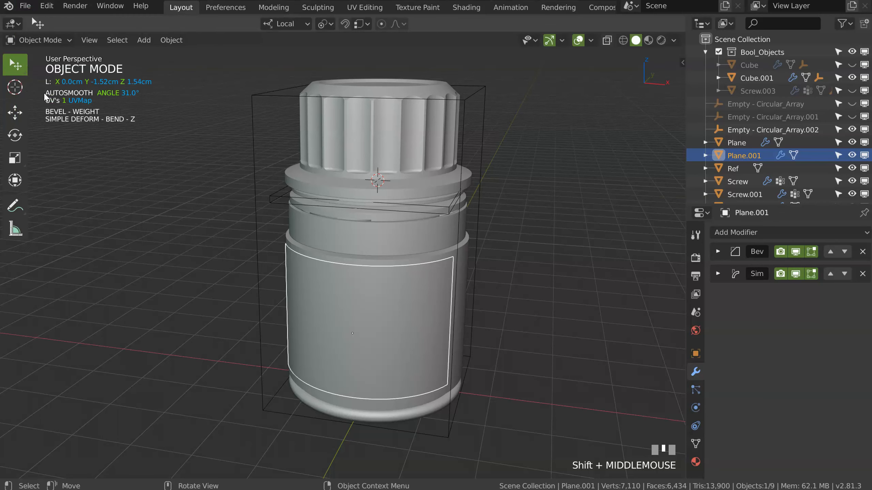
middle_click_drag(376, 177, 373, 196, "shift")
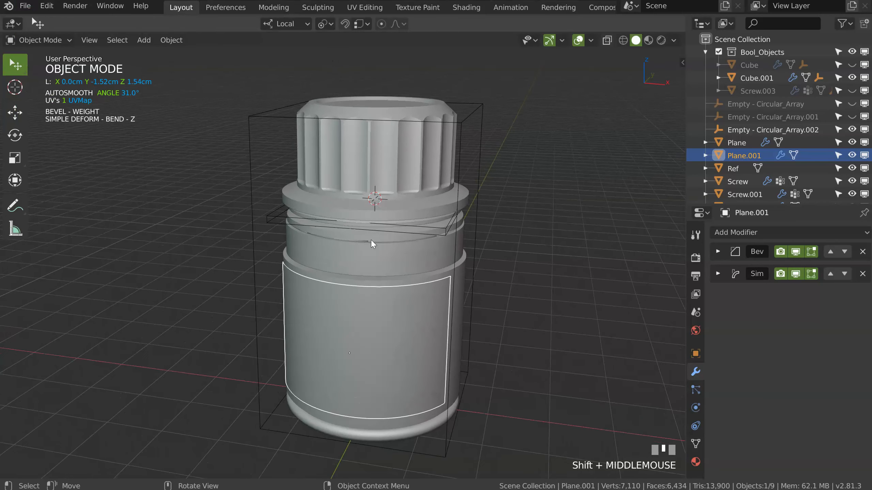
- Rename the fluted cap object as "top"
left_click(448, 157)
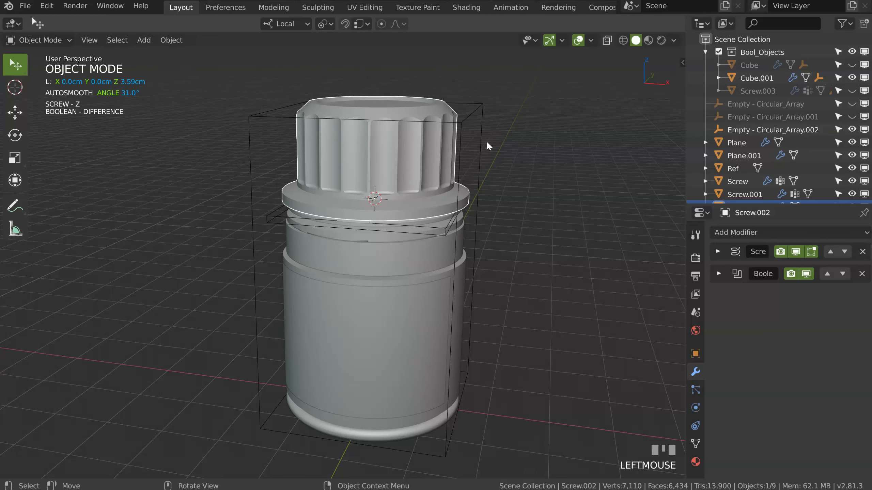
scroll(772, 158, "down", 2)
double_click(743, 178)
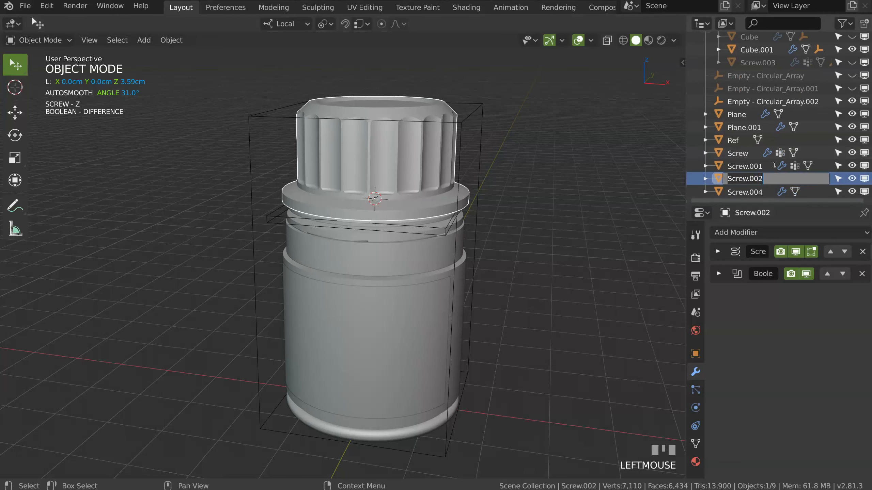
type("top")
key("Return")
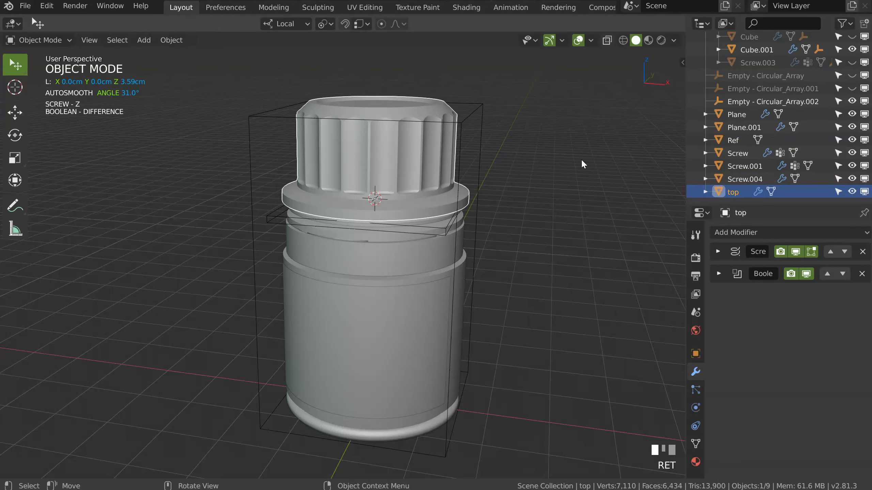
- Rename the inner cap part as "top_1"
middle_click_drag(581, 159, 463, 180)
left_click(445, 193)
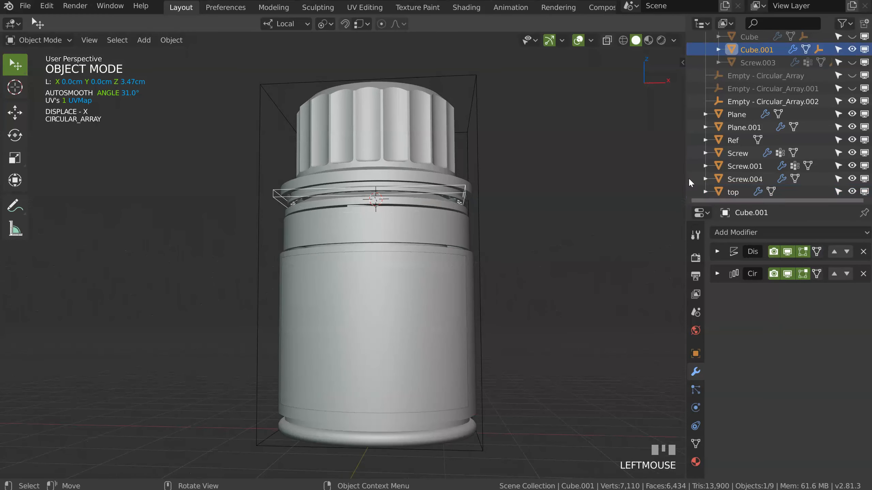
left_click(460, 196)
double_click(747, 180)
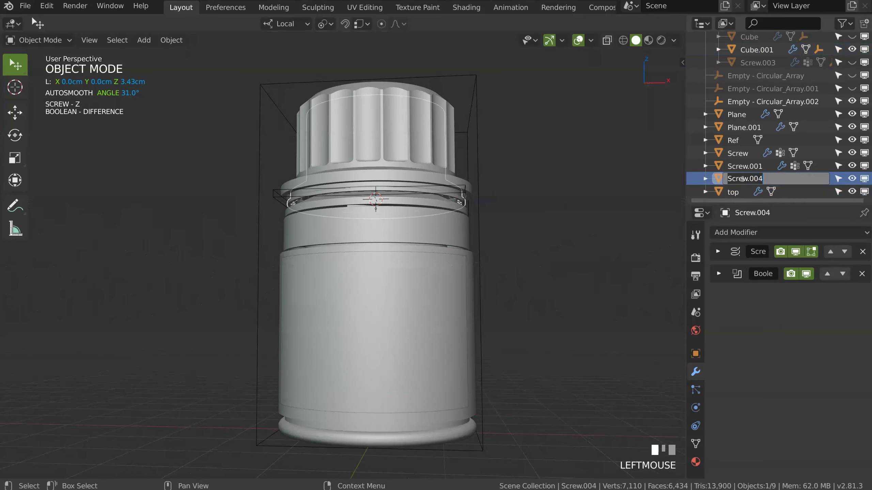
type("top_")
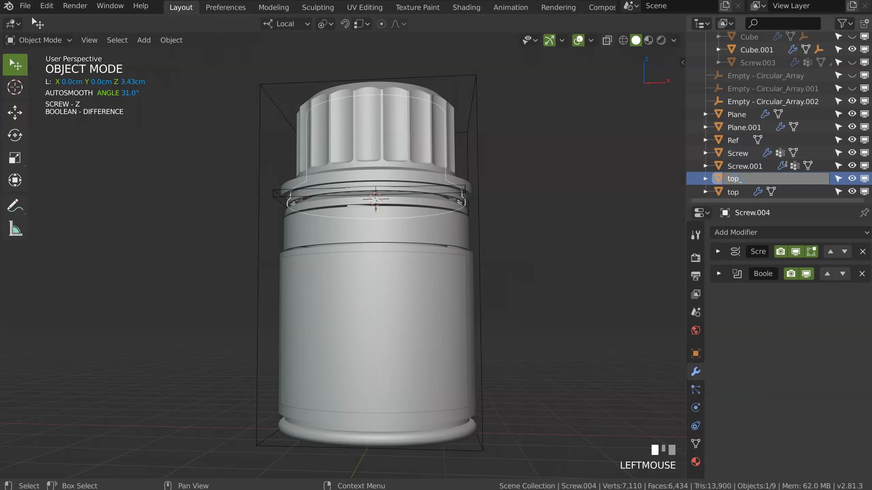
type("1")
key("KP_Enter")
- Hide both cap parts and the circular-array notch cutter to expose the bottle's neck
left_click_drag(852, 178, 856, 188)
middle_click_drag(381, 154, 277, 194)
left_click(292, 212)
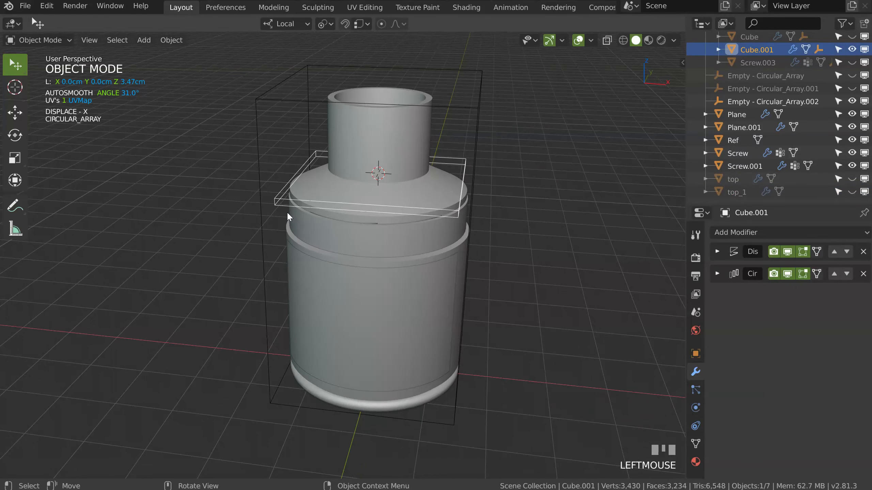
key("h")
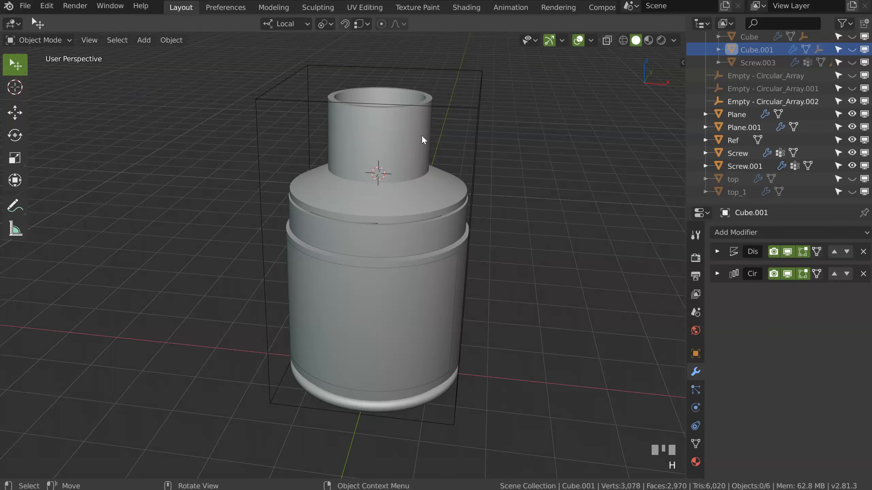
- Raise the 3D cursor to Z 4.171 cm on the bottle neck and check its location values
middle_click_drag(440, 120, 362, 193)
key("alt+x")
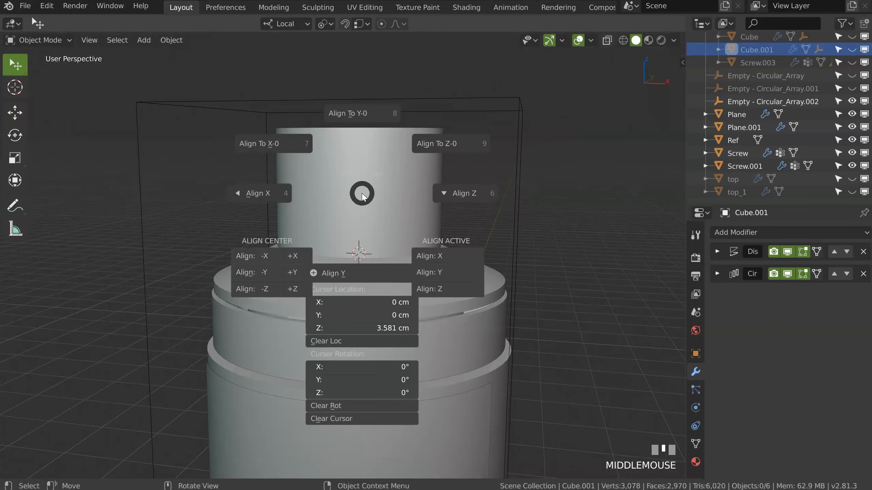
left_click_drag(342, 328, 367, 329)
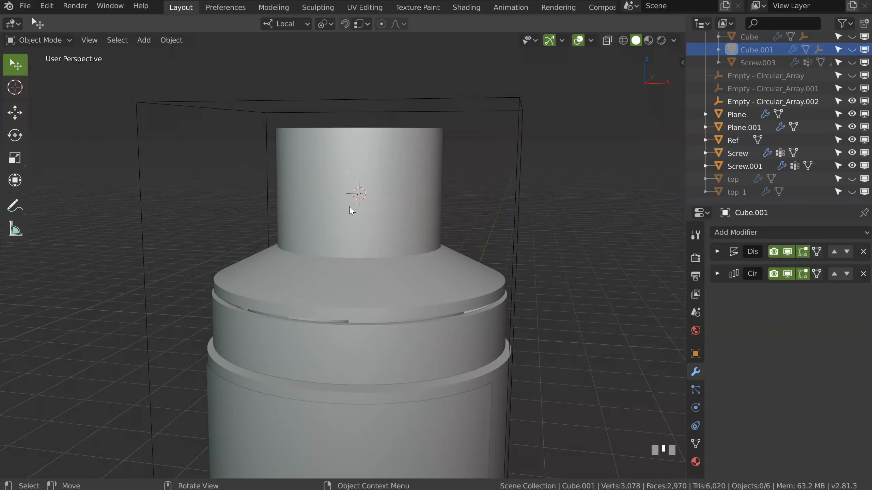
middle_click_drag(350, 206, 644, 61)
left_click(682, 59)
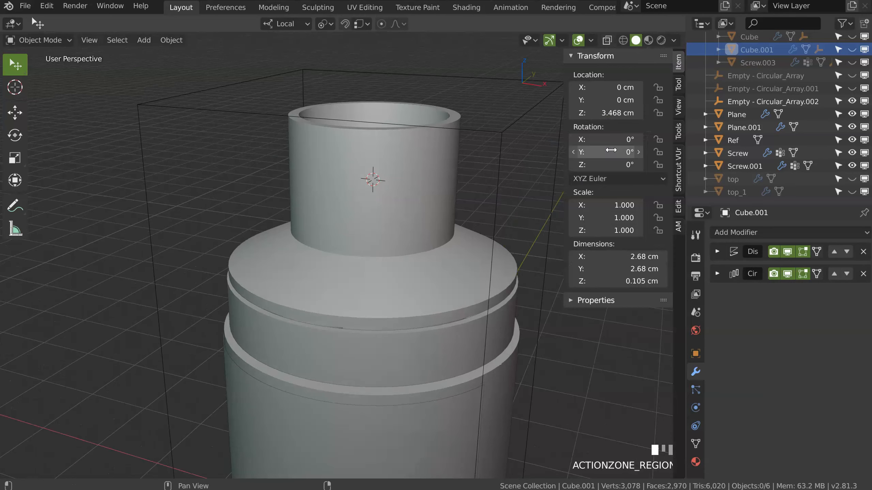
left_click(678, 105)
left_click(587, 76)
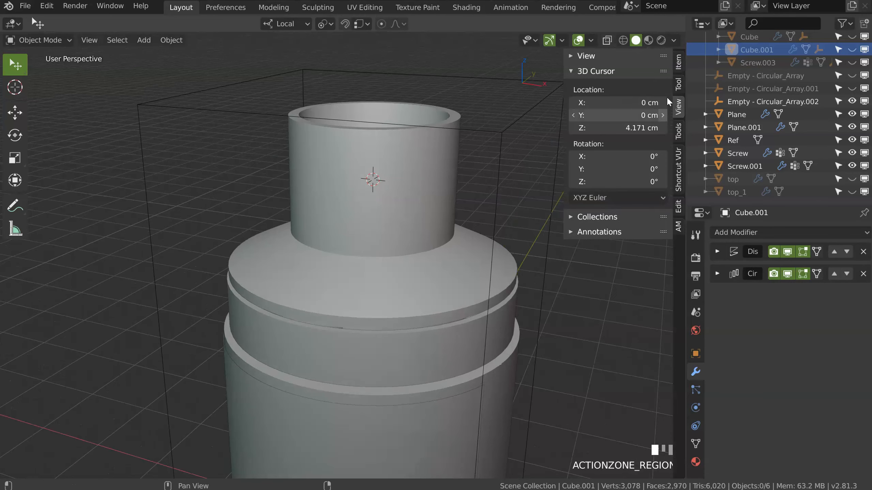
left_click(679, 61)
key("n")
- Add a Speedflow screw circle primitive at the 3D cursor inside the bottle's neck
middle_click_drag(417, 191, 384, 210, "shift")
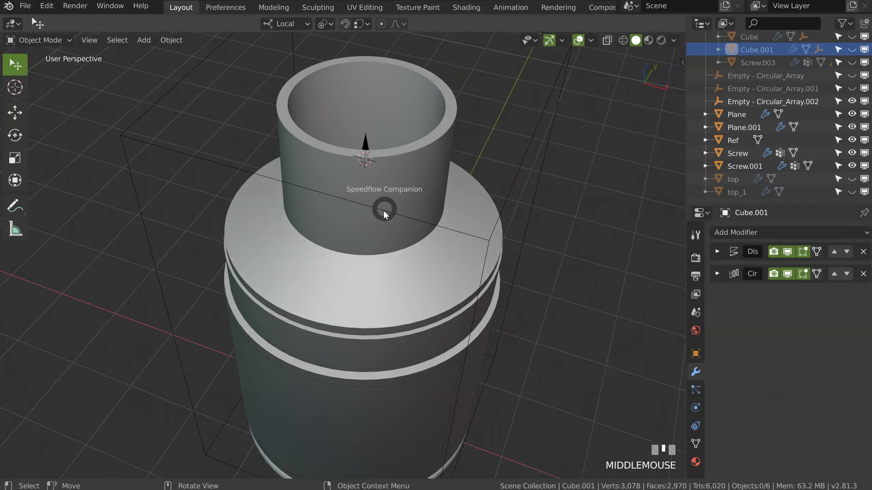
left_click(375, 221)
key("space")
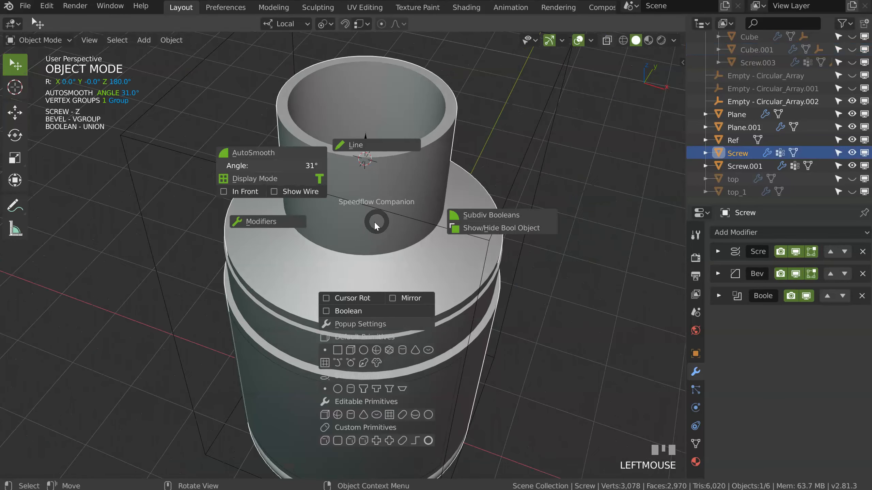
left_click(337, 389)
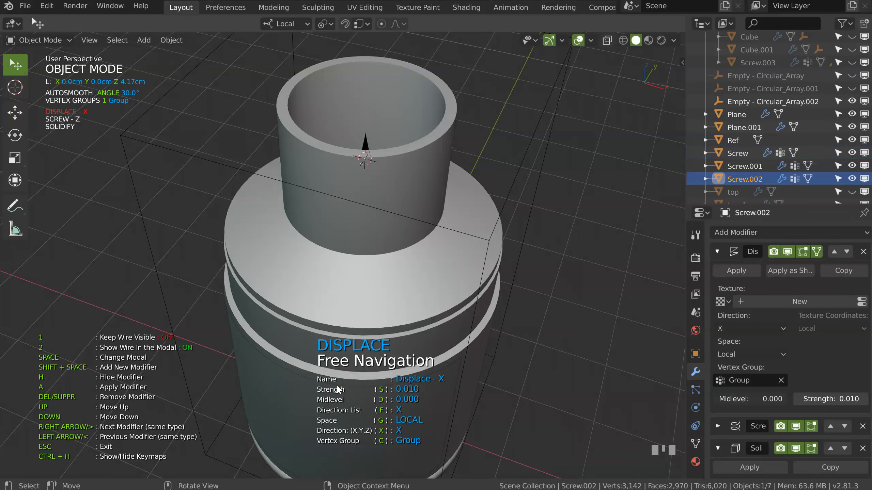
mouse_move(376, 198)
middle_mouse_down()
mouse_move(384, 220)
mouse_move(390, 187)
middle_mouse_up()
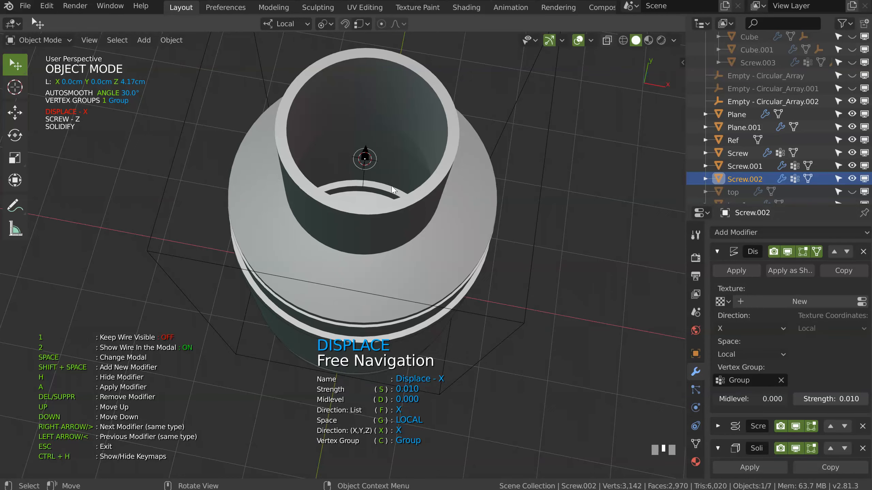
- Set the new circle's Displace strength to 0.724 to fit its radius to the neck's outer wall
key("space")
left_click(388, 275)
key("s")
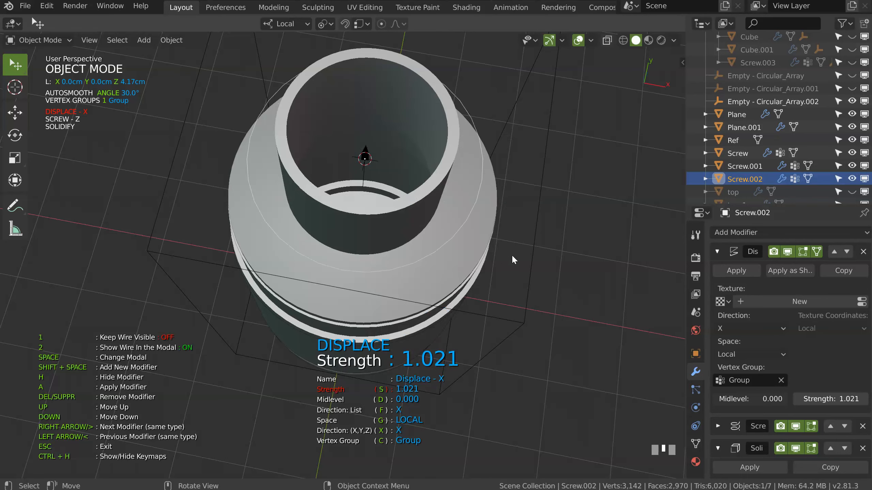
middle_click_drag(478, 254, 435, 201)
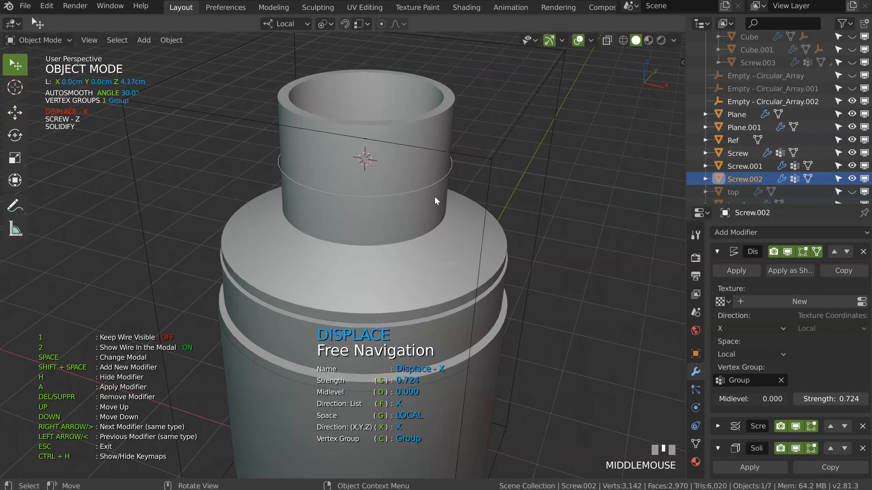
- Set the neck circle's Screw modifier to a screw offset of 0.400 and 2 iterations to form a helix
key("space")
left_click(363, 253)
key("d")
left_click(400, 228)
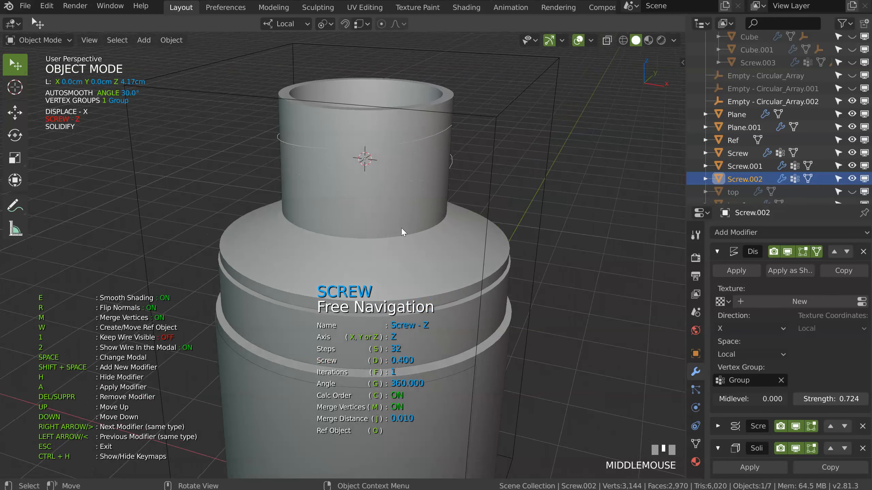
key("f")
left_click(414, 232)
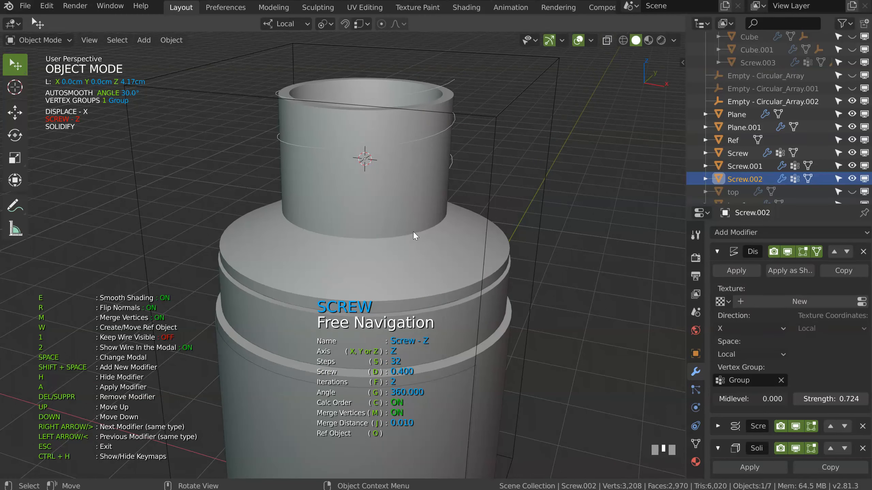
middle_click_drag(413, 232, 375, 217)
left_click(377, 159)
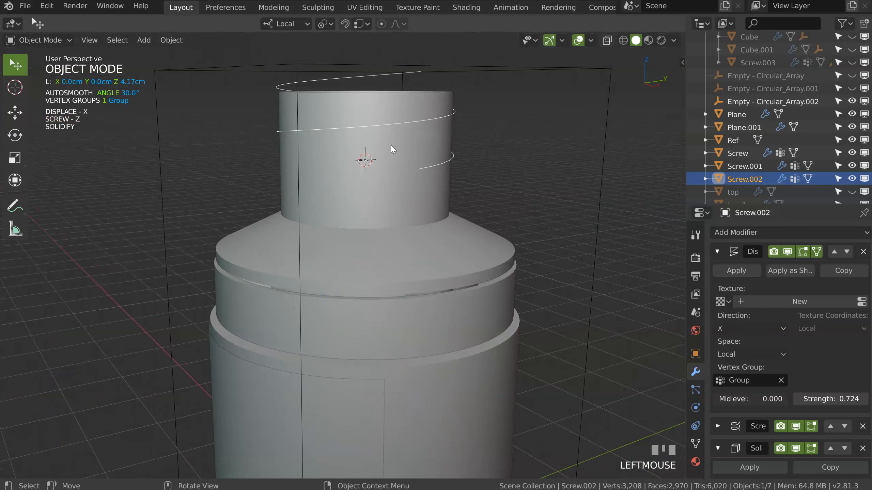
- Move the helix down the bottle neck along its local Z axis to Z 3.83 cm
key("g")
key("z")
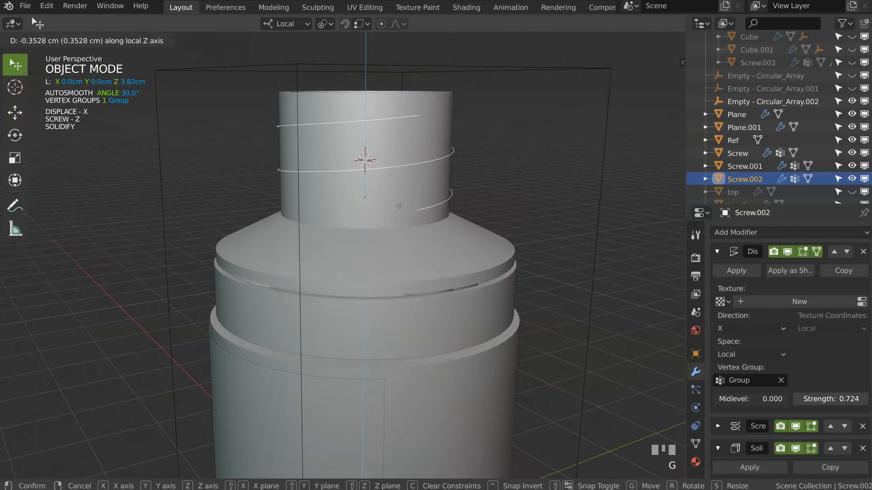
left_click(398, 204)
middle_click_drag(397, 204, 421, 204)
- Reduce the helix's Screw modifier steps to eight per turn and isolate the helix in local view
key("space")
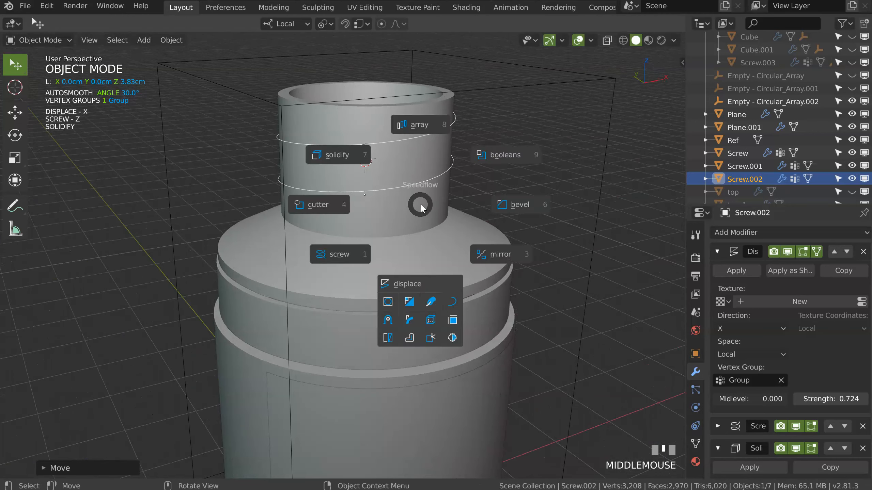
left_click(354, 261)
key("s")
middle_click_drag(246, 232, 345, 232)
key("s")
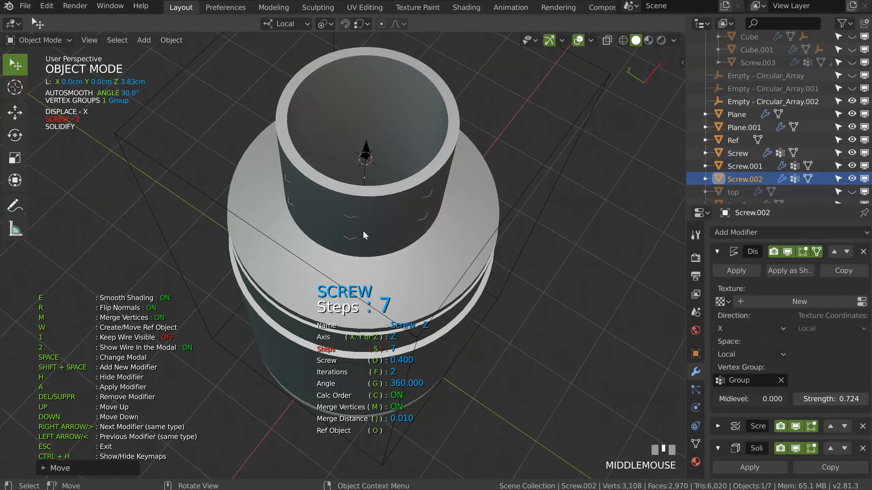
middle_click_drag(349, 233, 320, 195)
left_click(374, 212)
key("KP_Divide")
middle_click_drag(377, 210, 361, 234)
key("space")
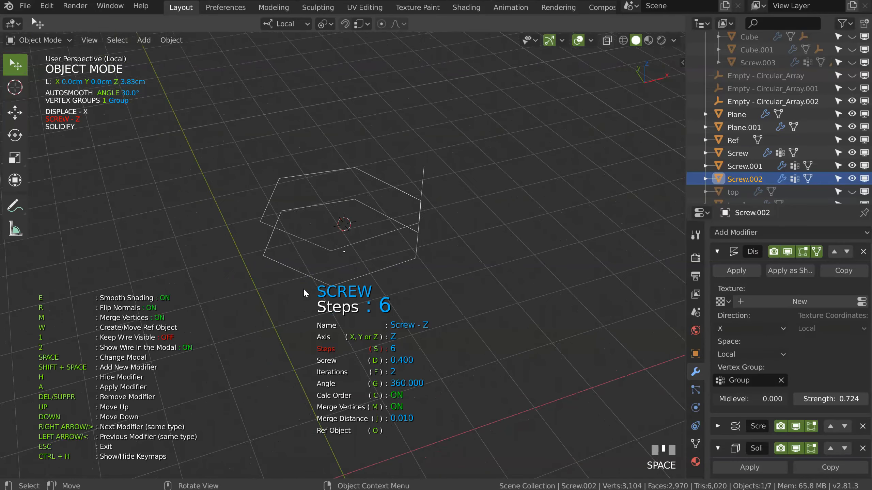
middle_click_drag(331, 292, 374, 229)
- Duplicate the octagonal helix in place as a backup, hide the copy and reselect the original
key("shift+d")
key("Escape")
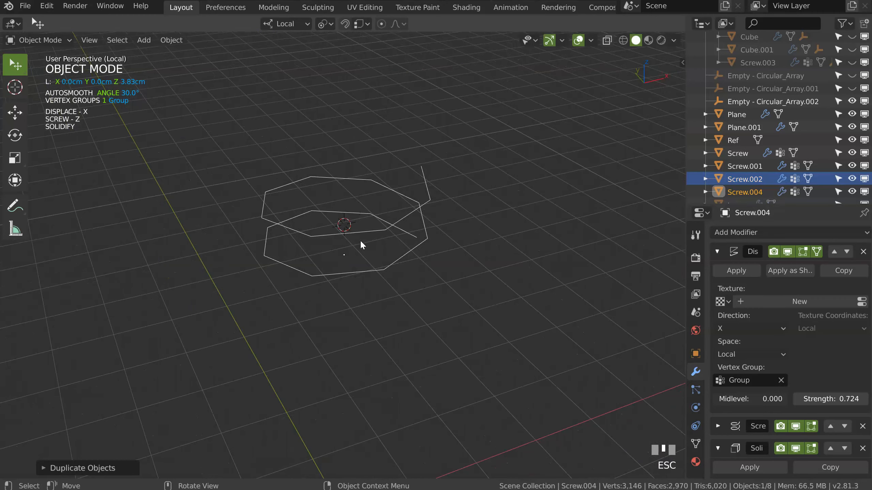
key("h")
left_click(359, 232)
middle_click_drag(363, 224, 357, 222)
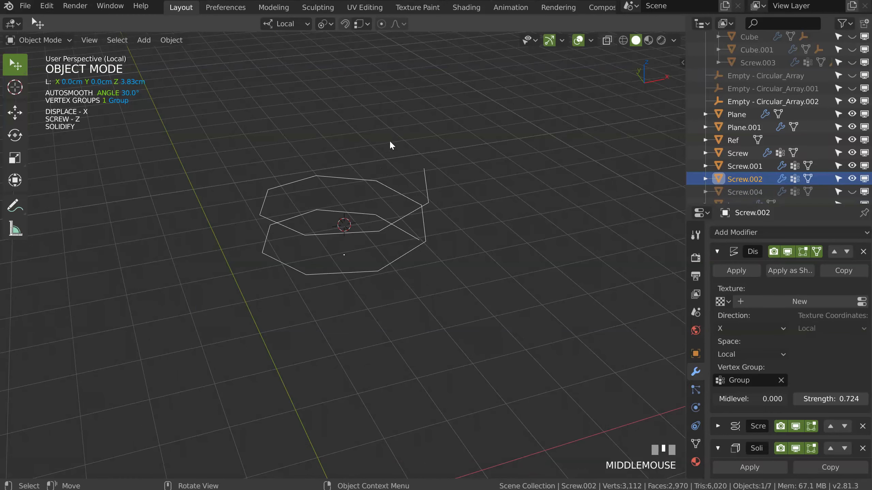
- Convert the octagonal helix mesh to a curve and open it in Edit Mode
left_click(171, 40)
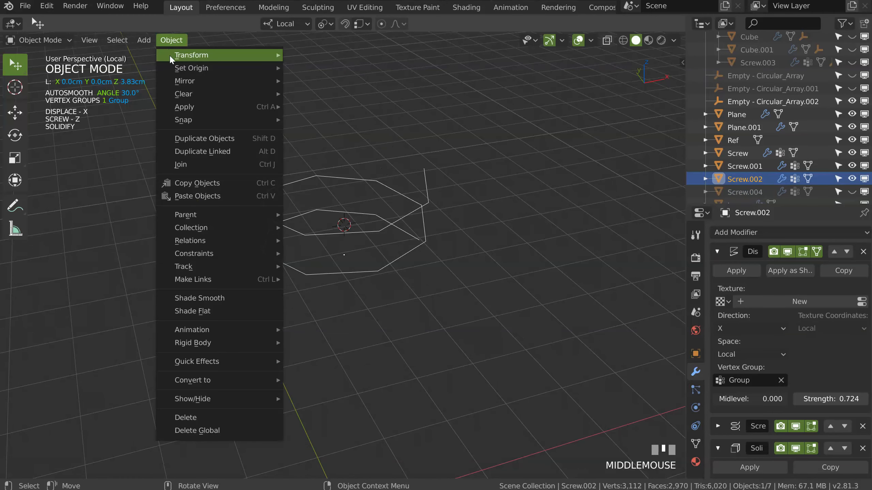
mouse_move(206, 381)
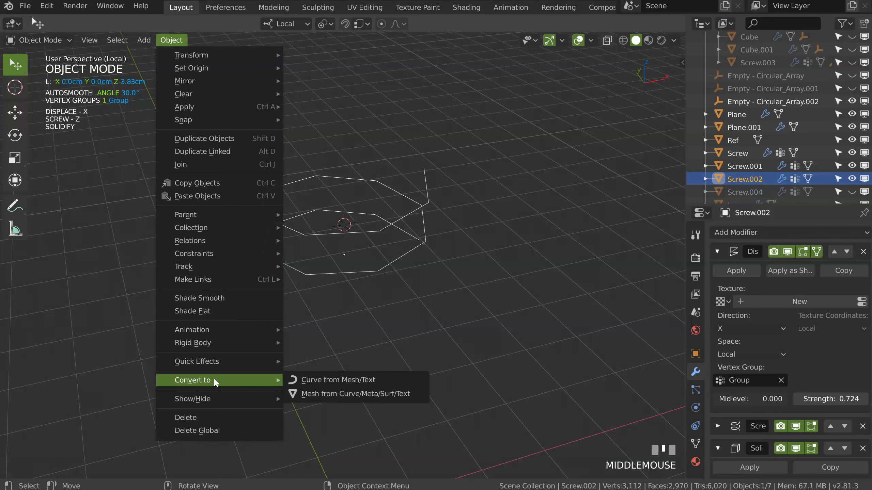
left_click(319, 381)
key("Tab")
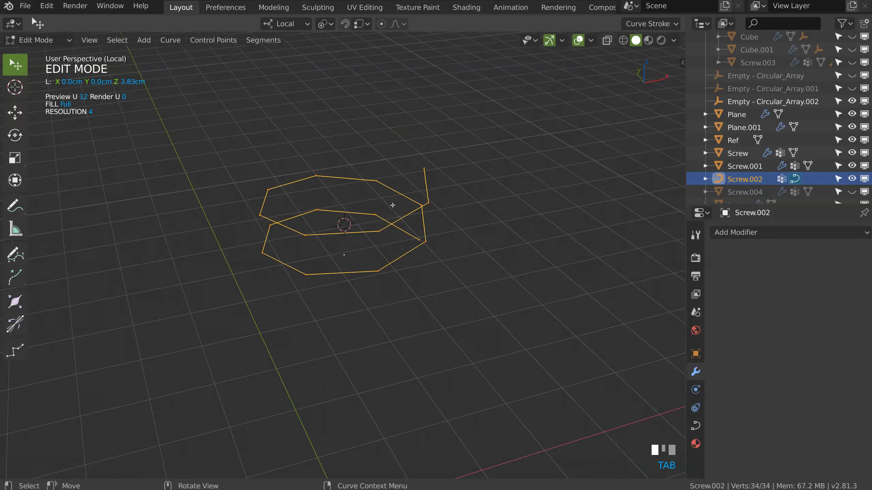
middle_click_drag(310, 195, 349, 227)
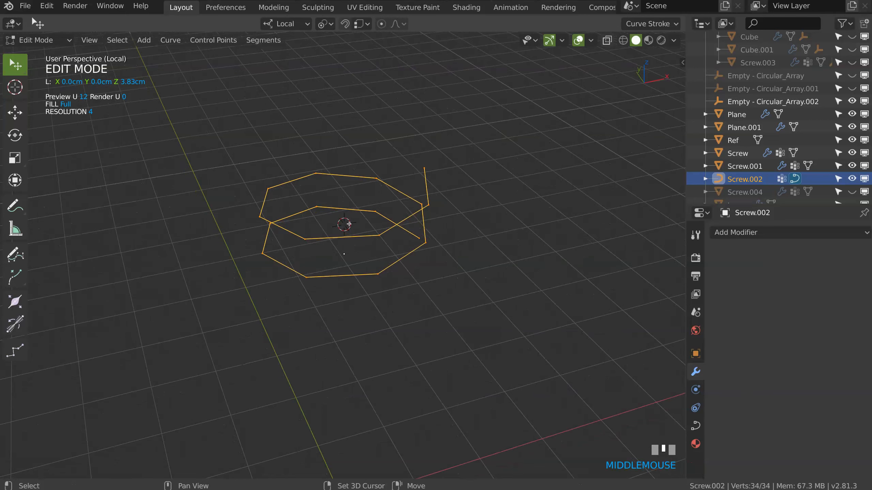
- Change the helix curve's spline type to Bezier and set all its handles to Auto
key("shift+q")
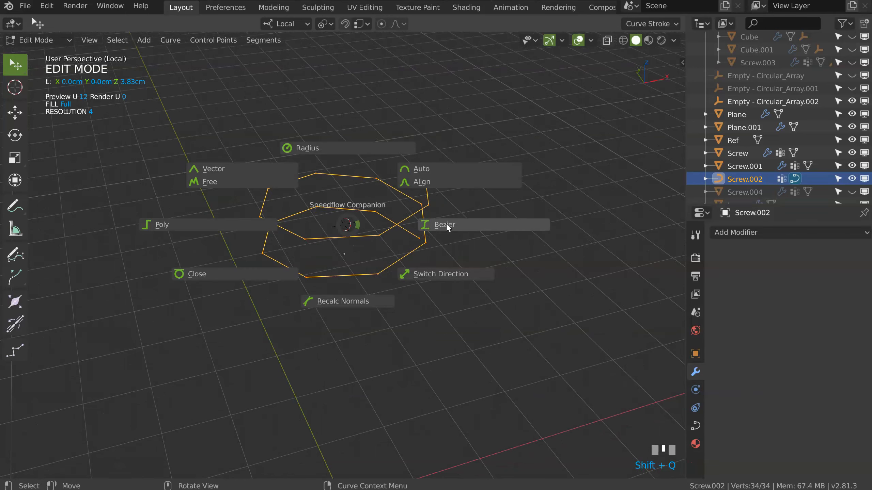
left_click(447, 227)
key("shift+q")
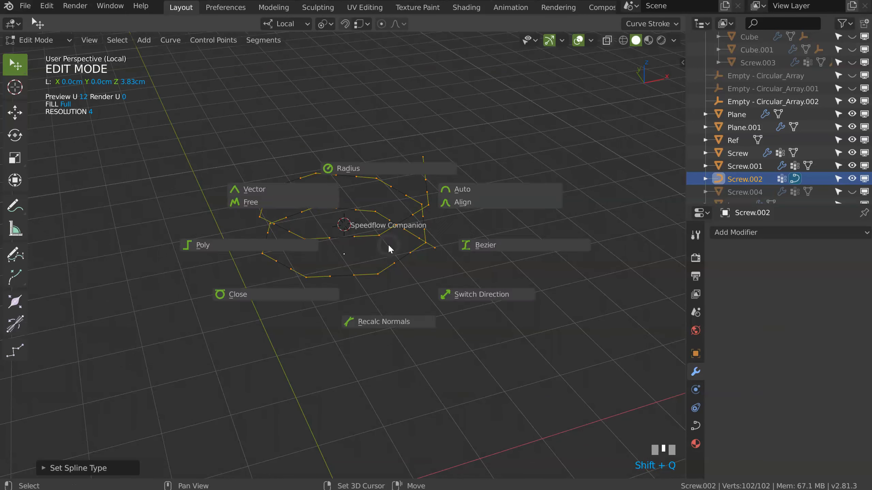
left_click(472, 193)
middle_click_drag(469, 189, 339, 231)
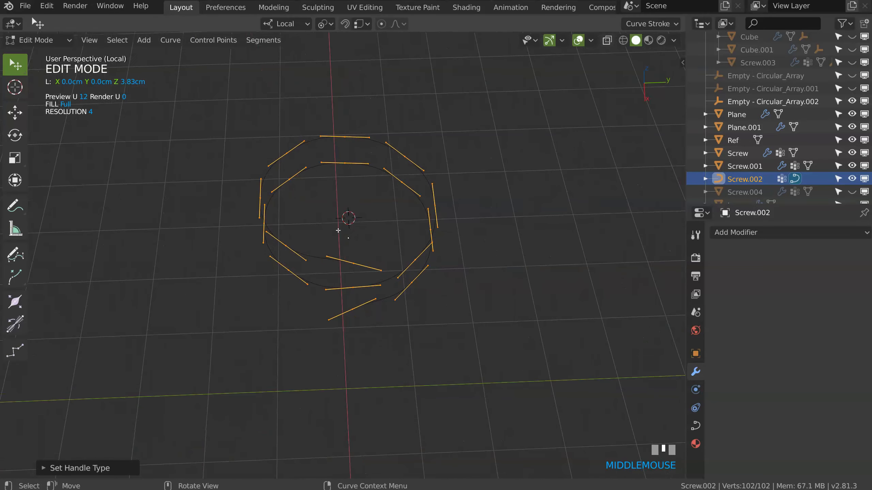
- Select the helix's upper and lower end points and shift them slightly inward along X in top view
left_click(371, 281)
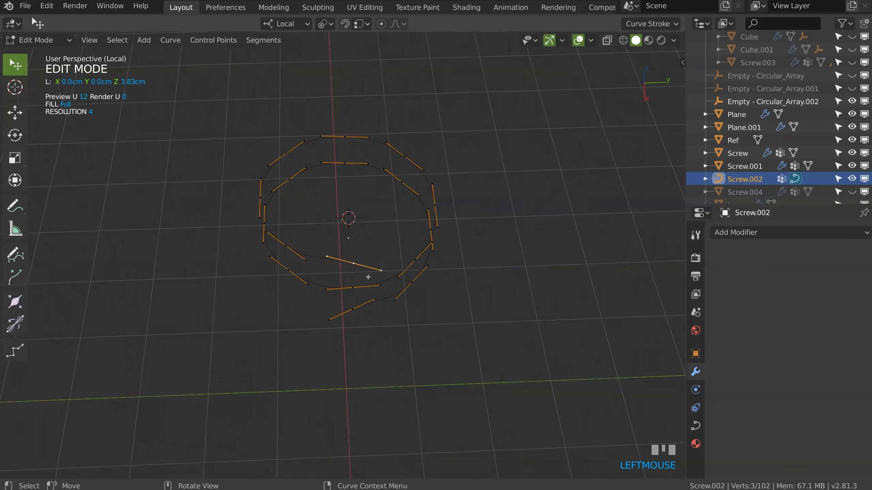
left_click(376, 299, "shift")
key("KP_7")
middle_click_drag(376, 142, 379, 247, "ctrl")
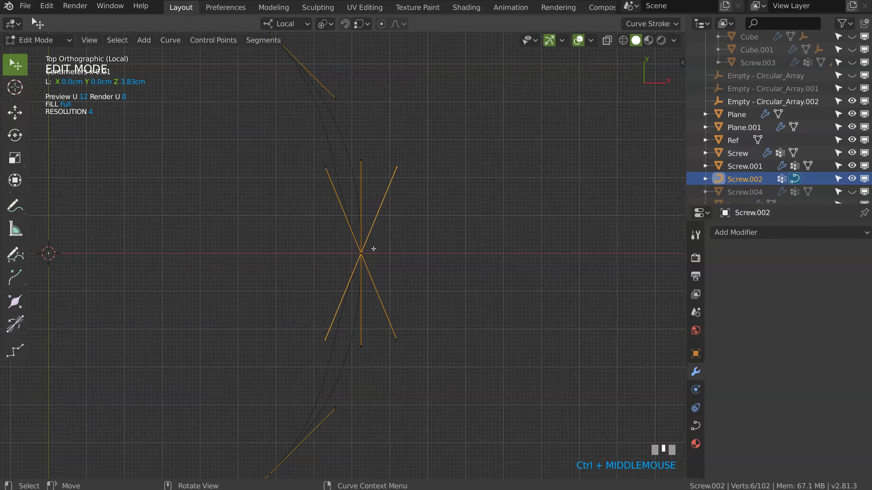
key("g")
key("x")
left_click(355, 253)
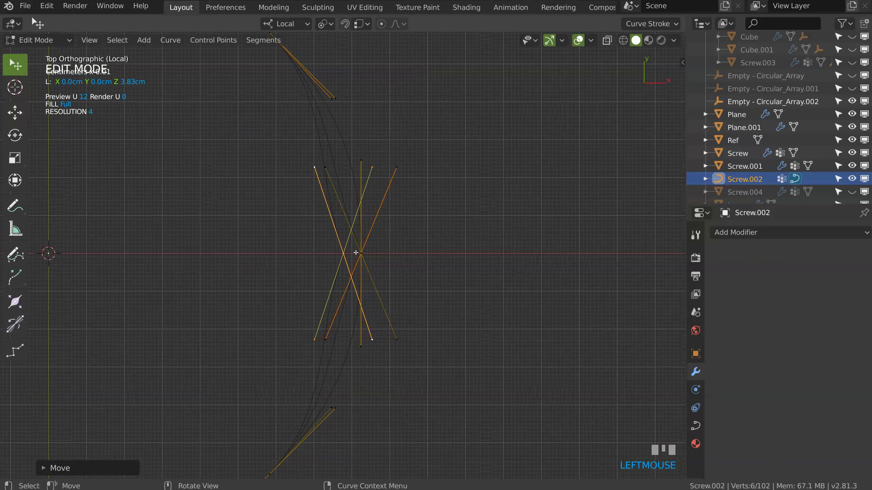
- Reposition the upper end point's Bezier handle so the curve end follows the neck's curvature
left_click(378, 343)
key("g")
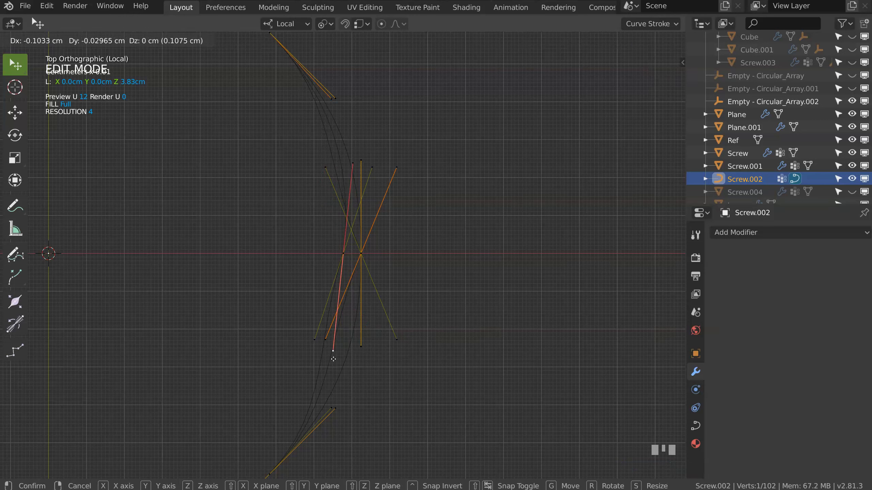
left_click(333, 354)
left_click(350, 257)
left_click(337, 272)
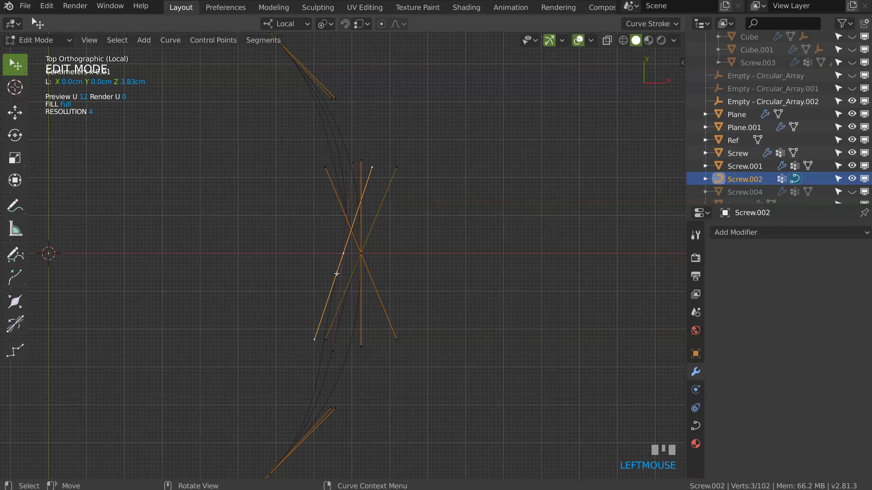
left_click(395, 168)
- Select the linked duplicate spline overlapping the helix, pull it aside and delete its vertices
middle_click_drag(372, 180, 369, 249)
key("alt+a")
key("l")
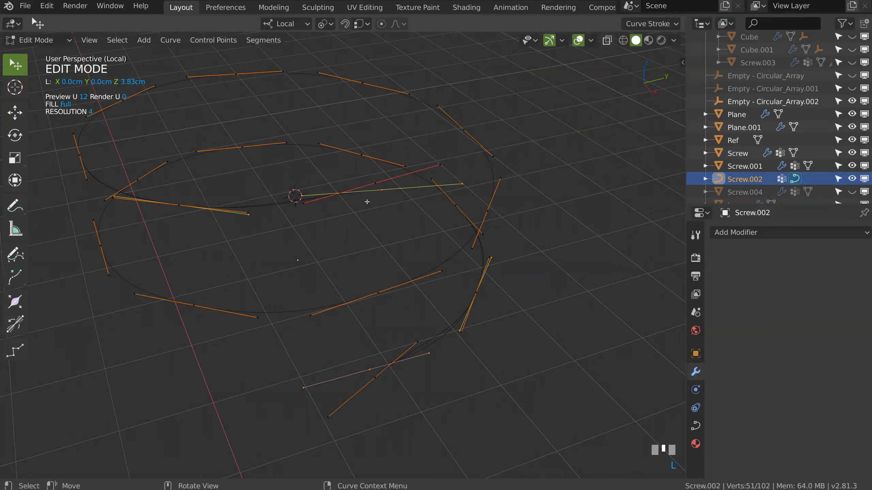
key("g")
left_click(387, 294)
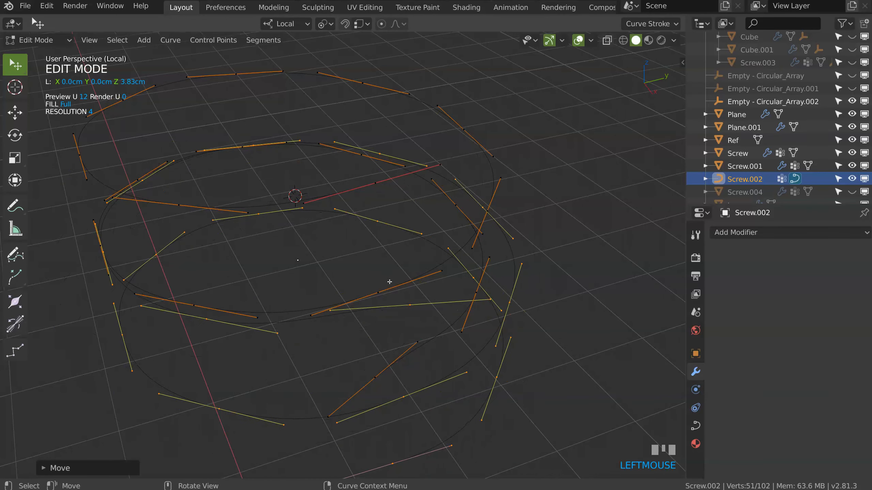
key("x")
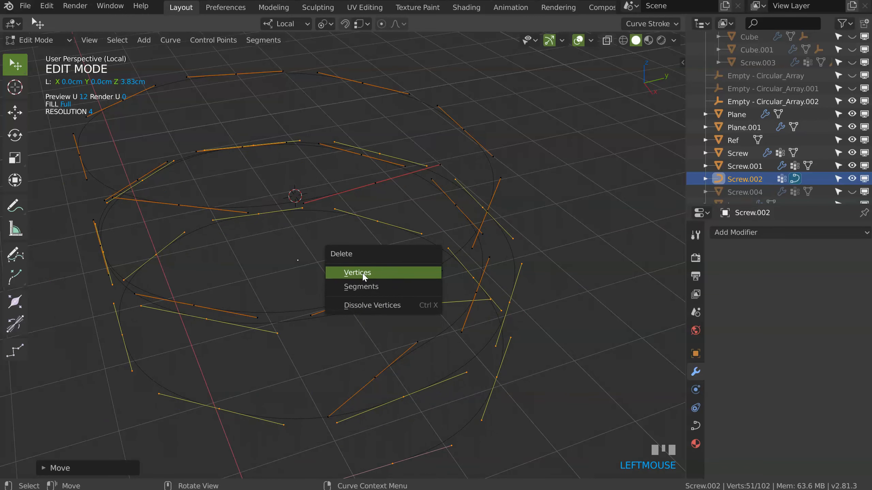
left_click(363, 274)
- Move the Bezier handle at the helix's lower end inward along X to realign the end tangent
key("Tab")
left_click(326, 201)
middle_click_drag(327, 201, 357, 253)
key("Tab")
left_click(360, 412)
middle_click_drag(347, 426, 355, 394)
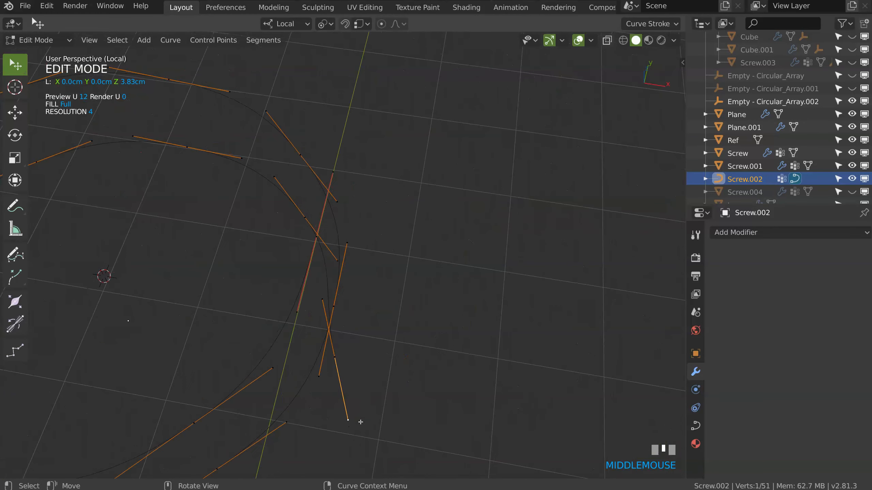
key("g")
key("x")
left_click(315, 433)
- Shift the helix's lower end point along X and return to Object Mode
left_click(338, 359)
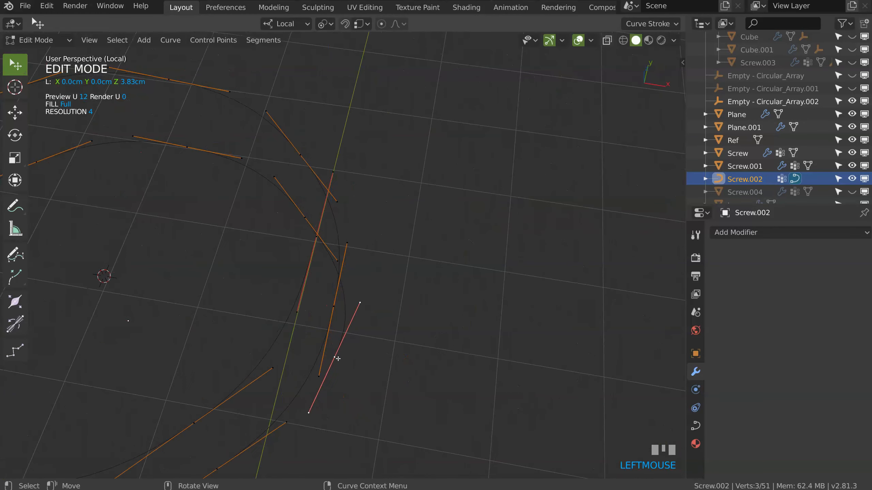
key("g")
key("x")
left_click(337, 362)
middle_click_drag(336, 362, 332, 167)
middle_click_drag(329, 154, 362, 209)
key("Tab")
middle_click_drag(335, 170, 349, 228, "ctrl")
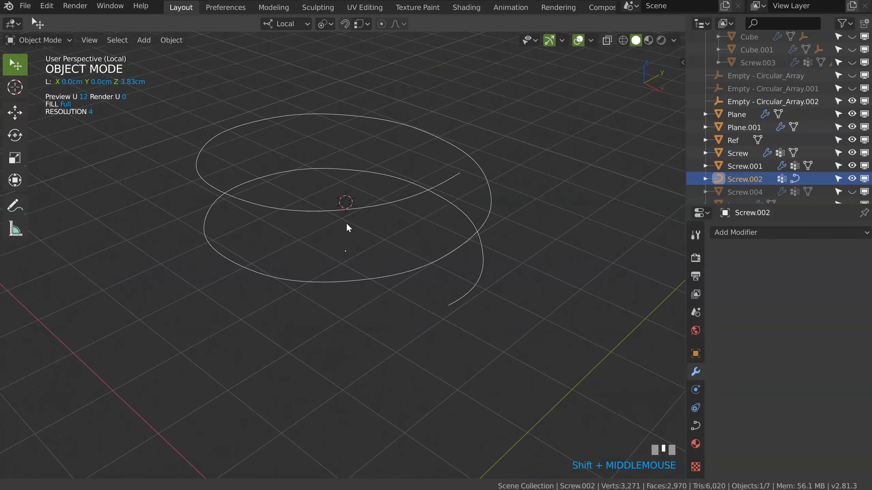
- Duplicate the smoothed helix curve in place as a backup, hide the copy and reselect the original
key("shift+d")
key("Escape")
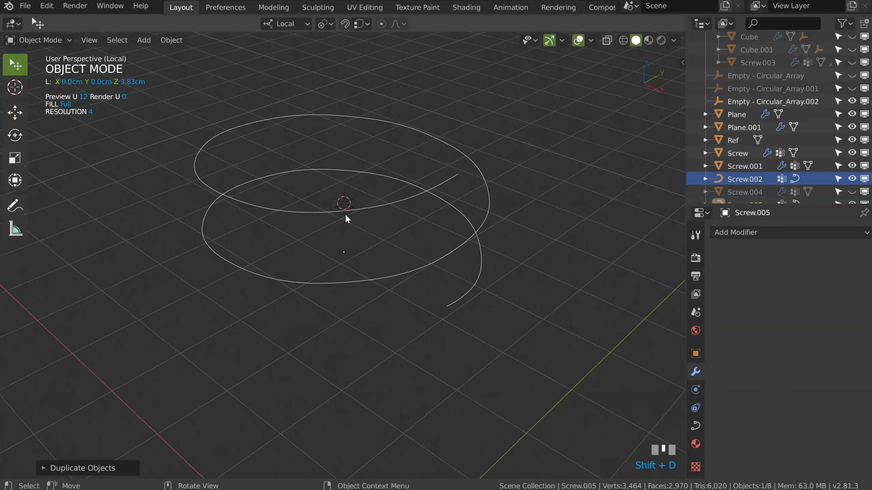
key("h")
left_click(356, 208)
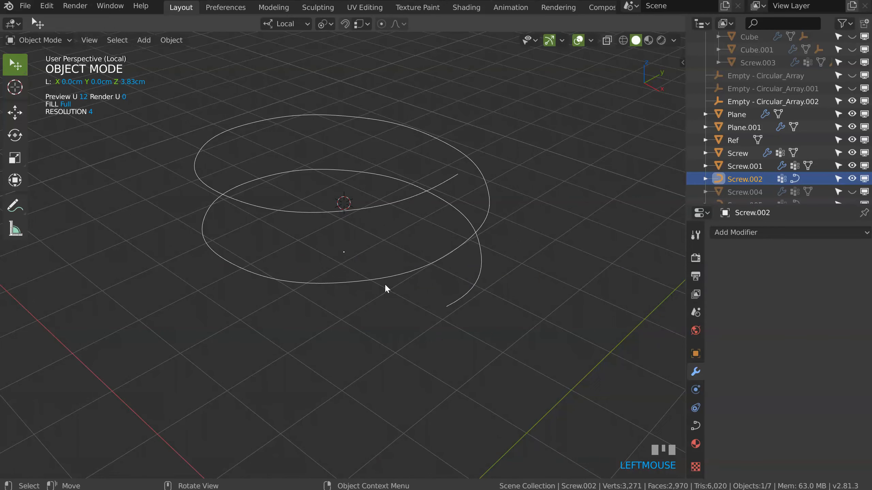
- Leave local view and try scaling all the helix curve's points down slightly against the neck
middle_click_drag(346, 215, 358, 232)
key("KP_Divide")
key("KP_Divide")
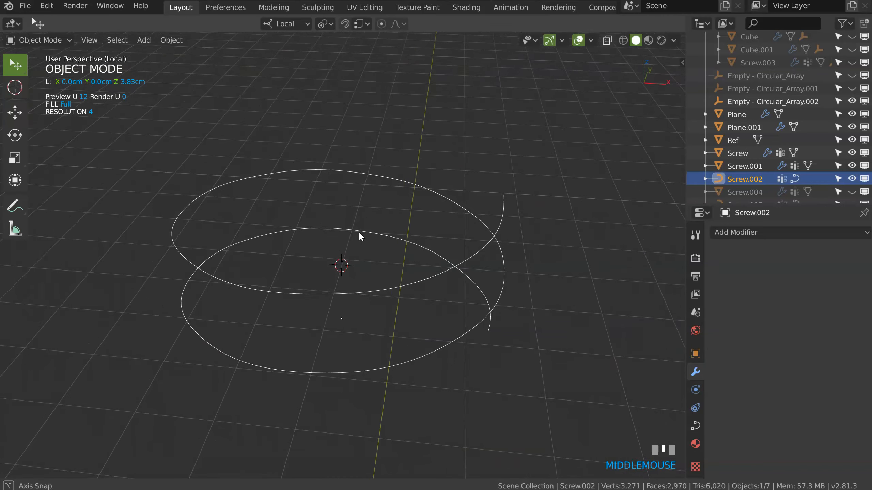
key("Tab")
key("a")
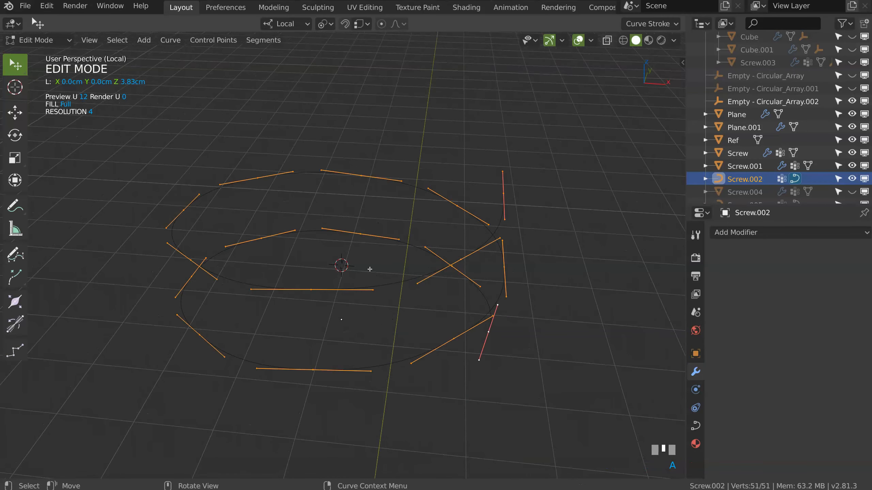
key("KP_Divide")
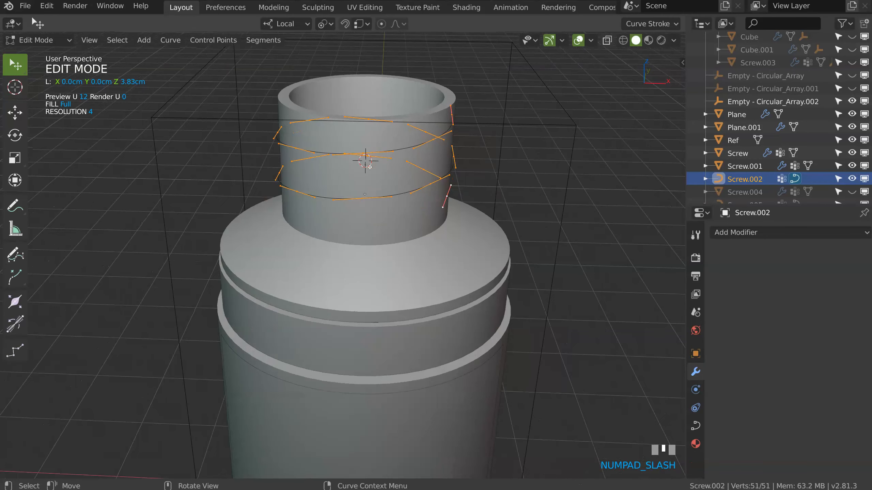
key("s")
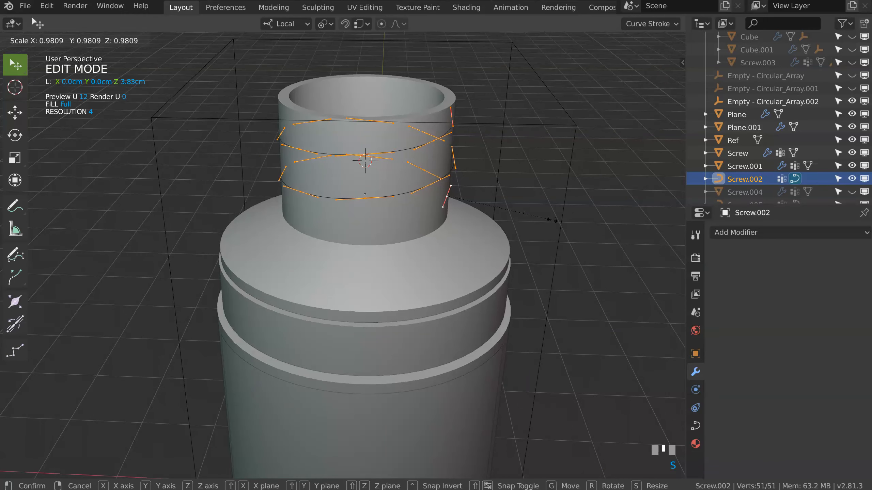
key("Escape")
key("Tab")
- Turn the neck's helix curve into a tube with Speedflow's Tubify, using a bevel depth of about 0.091
middle_click_drag(452, 167, 382, 206, "shift")
key("space")
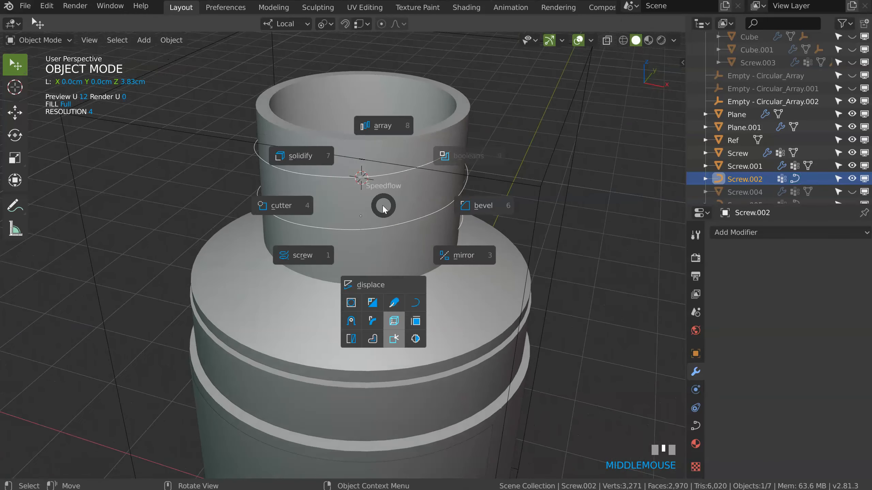
left_click(392, 305)
key("s")
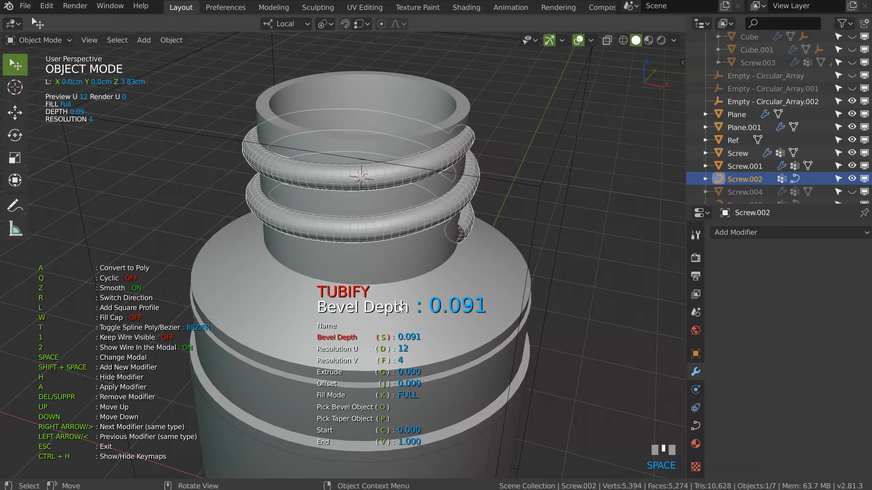
left_click(416, 288)
middle_click_drag(417, 288, 417, 227)
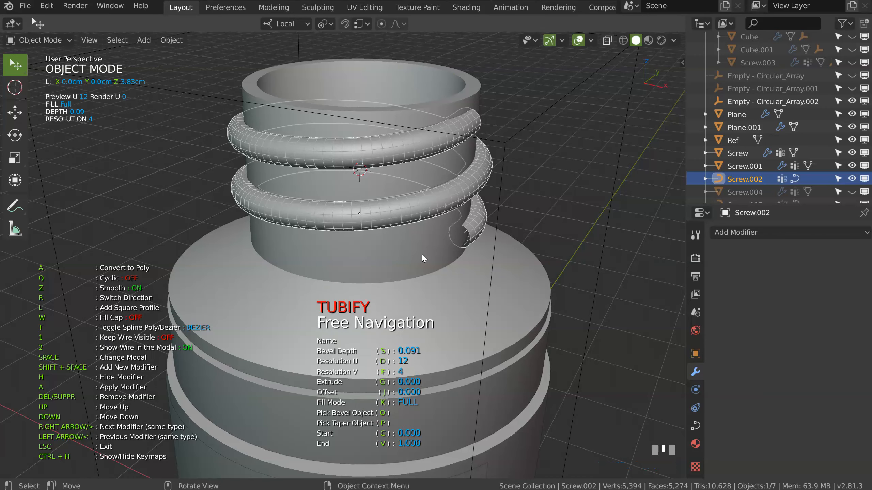
- Add a square profile to the helix tube and set its bevel depth to about 0.154
key("l")
key("s")
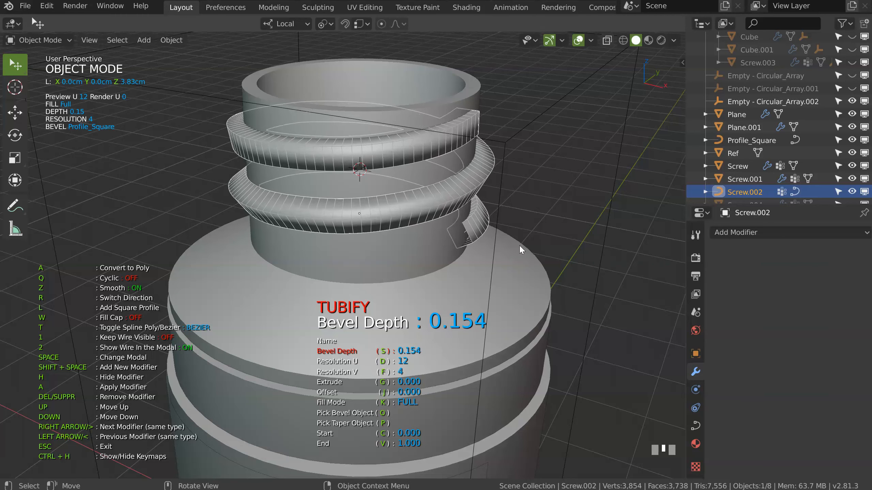
left_click(519, 245)
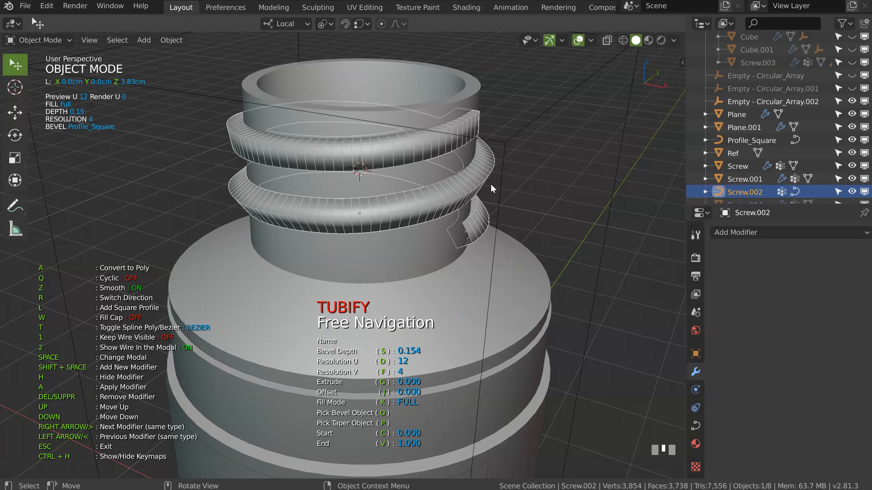
middle_click_drag(466, 220, 456, 226)
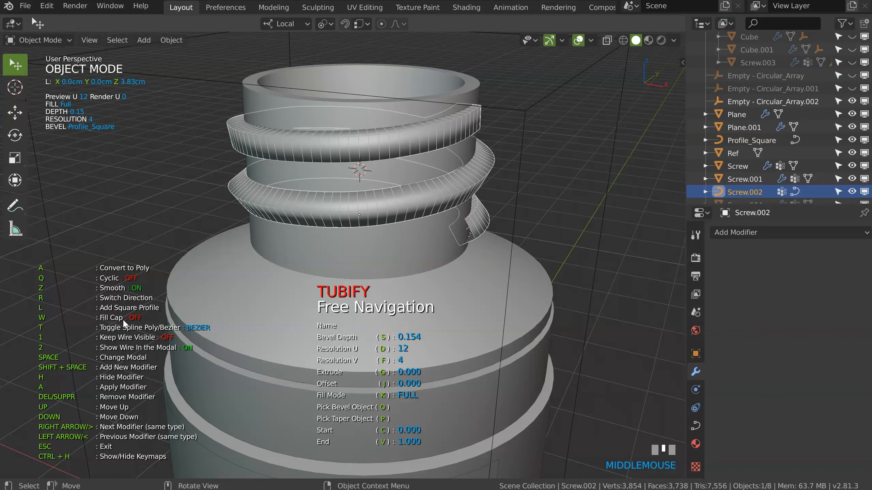
- Turn on Fill Cap for the thread tube's ends and finish Tubify
key("w")
middle_click_drag(310, 227, 509, 178)
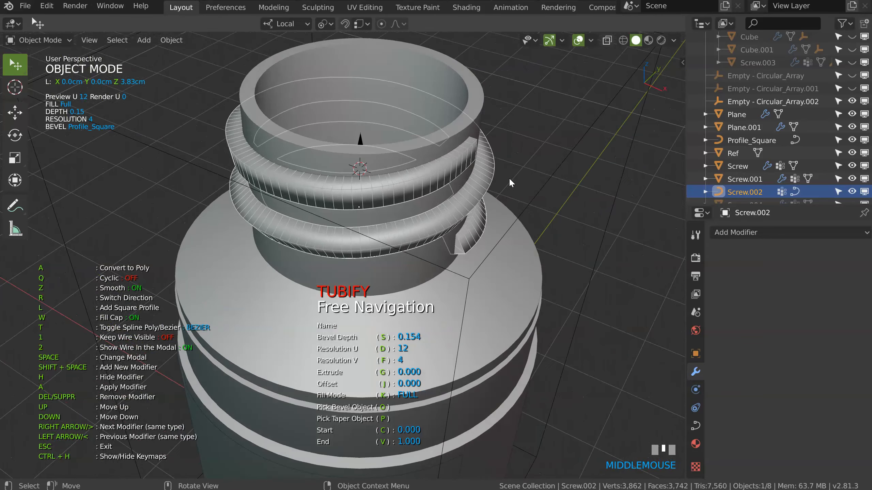
left_click(518, 174)
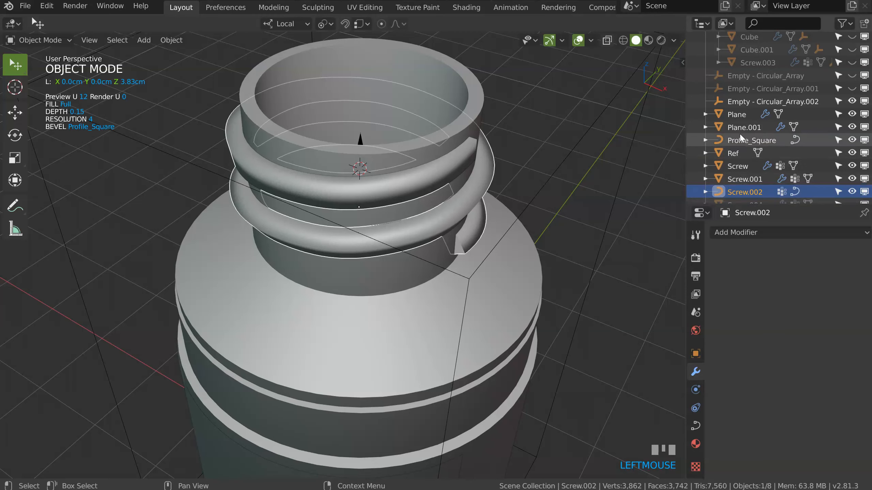
- Select the Profile_Square curve and move it up along Z to about 4.7 cm, above the bottle's neck
left_click(751, 140)
scroll(467, 255, "down", 5)
middle_click_drag(408, 277, 393, 241, "shift")
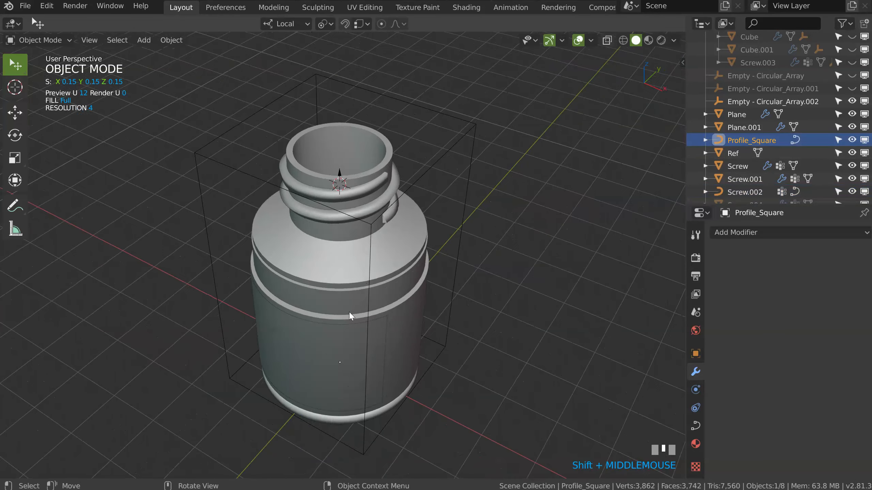
middle_click_drag(350, 315, 354, 285)
key("g")
key("z")
left_click(385, 58)
- Enter Edit Mode on Profile_Square, select two adjacent corner points and try scaling them
middle_click_drag(383, 65, 353, 165)
scroll(355, 121, "up", 2)
key("Tab")
left_click(333, 132)
left_click(315, 143, "shift")
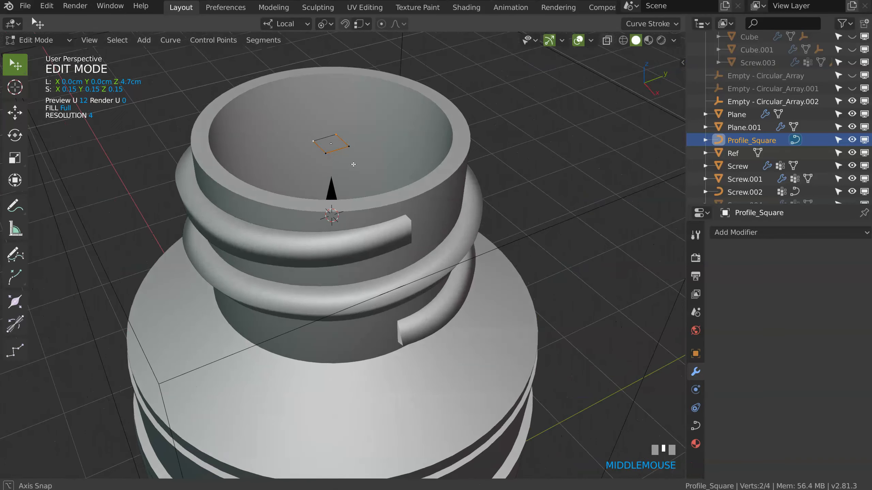
key("s")
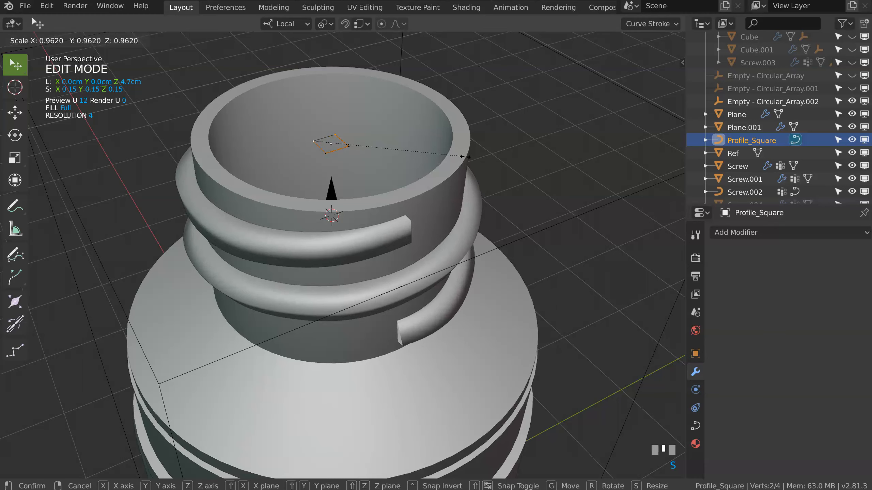
right_click(464, 155)
- Enable the wireframe overlay and try scaling the two selected profile points down around the active point
middle_click_drag(480, 171, 497, 165)
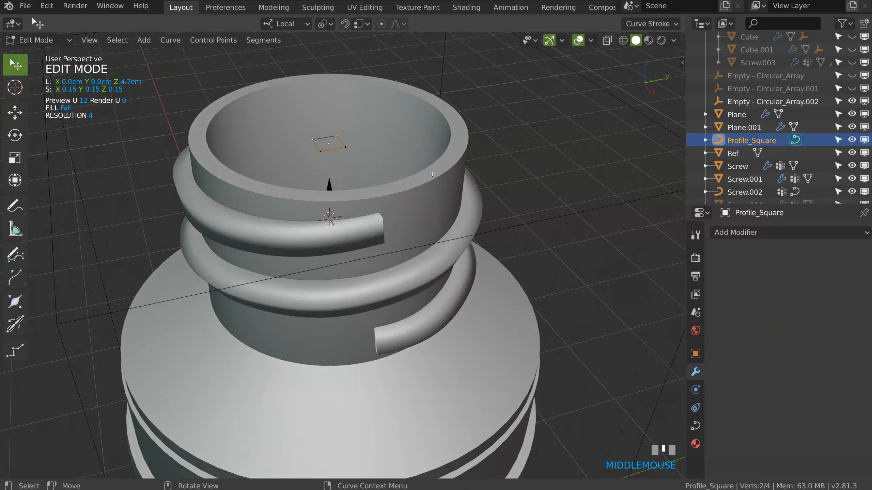
left_click(591, 40)
left_click(512, 255)
middle_click_drag(487, 206, 484, 163)
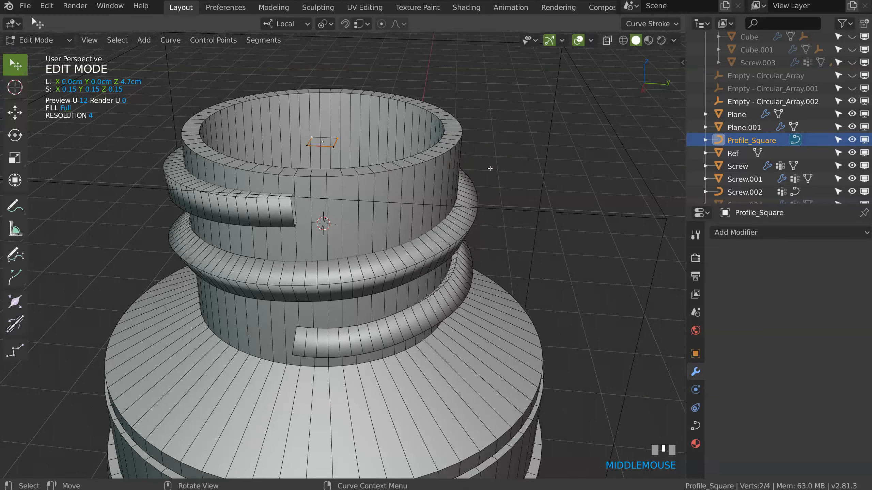
key("s")
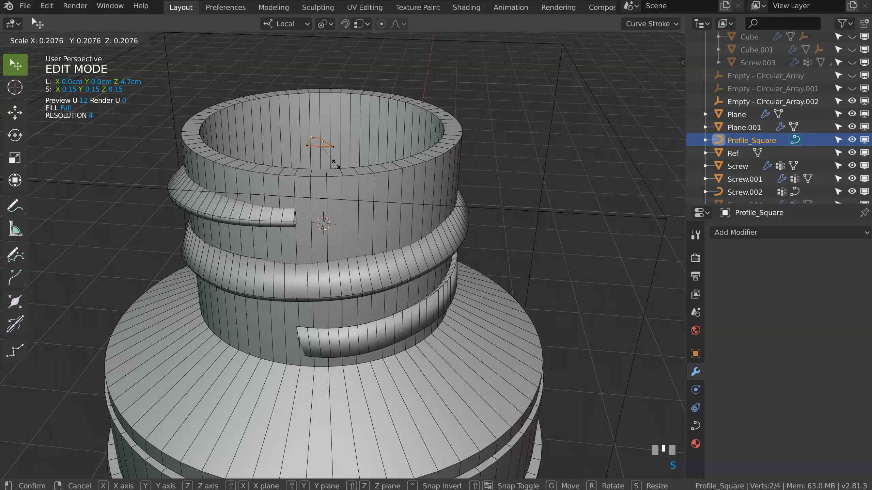
key("Escape")
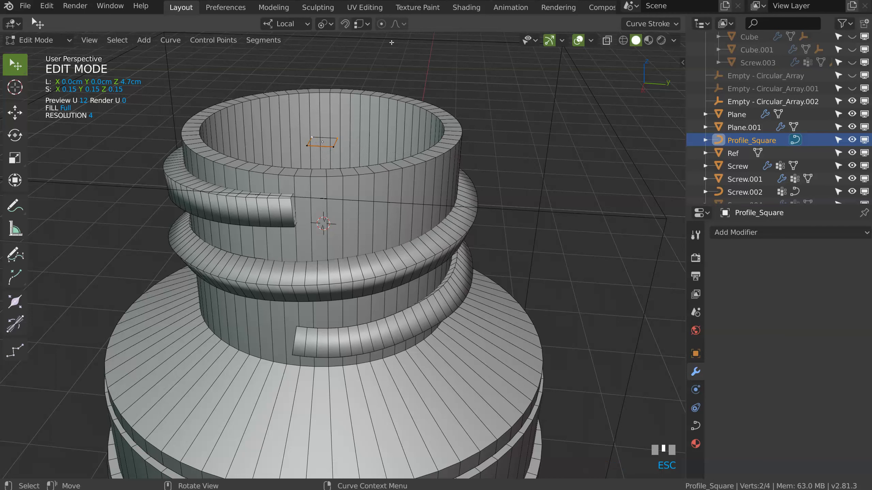
- Switch the pivot to the selected points' common centre, scale them to about 0.22 for a tapered profile, and return to Object Mode
left_click(325, 24)
left_click(293, 113)
key("s")
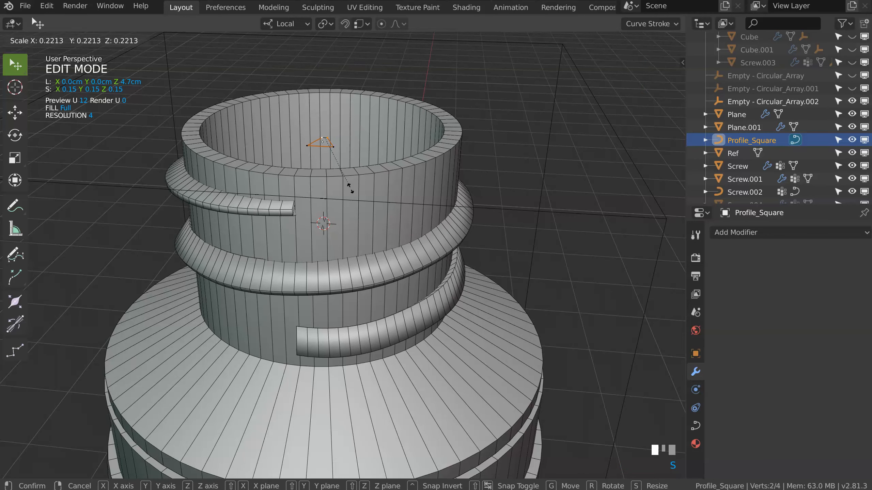
left_click(350, 189)
middle_click_drag(350, 189, 364, 186)
key("Tab")
- Isolate the helix thread in local view and open it in Edit Mode in a wireframe top view
left_click(350, 171)
middle_click_drag(274, 168, 333, 189)
key("KP_Divide")
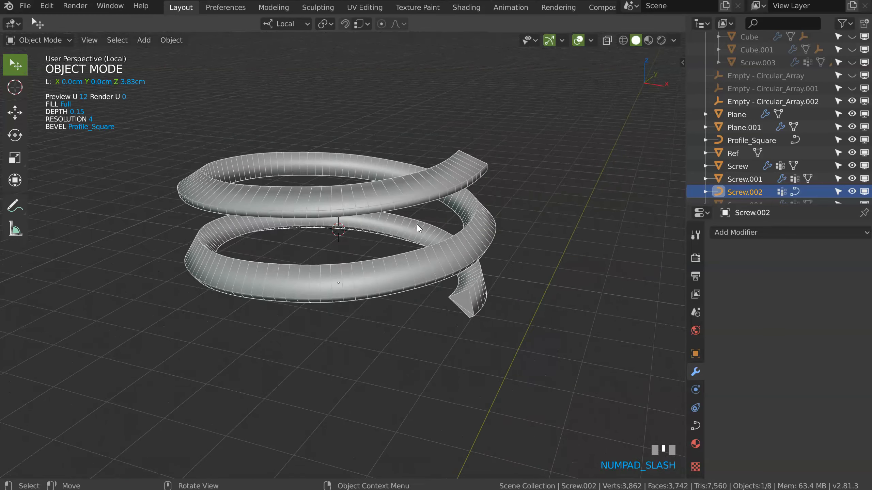
key("Tab")
mouse_move(416, 119)
middle_mouse_down()
mouse_move(409, 111)
mouse_move(397, 131)
middle_mouse_up()
key("KP_7")
key("shift+z")
- Select a helix curve point on the +Y side and tilt it by about 52° to align the profile
left_click(226, 175)
right_click_drag(220, 165, 230, 181, "ctrl")
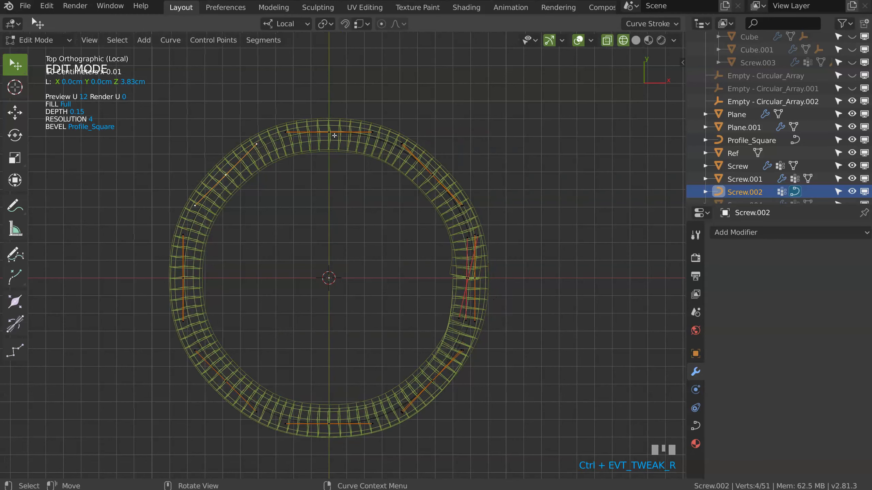
middle_click_drag(334, 136, 352, 153, "ctrl")
left_click(387, 157)
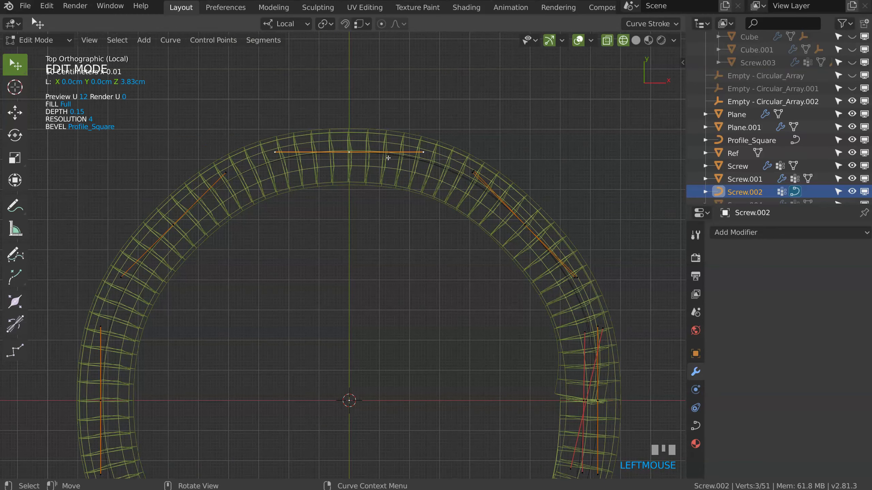
key("ctrl+t")
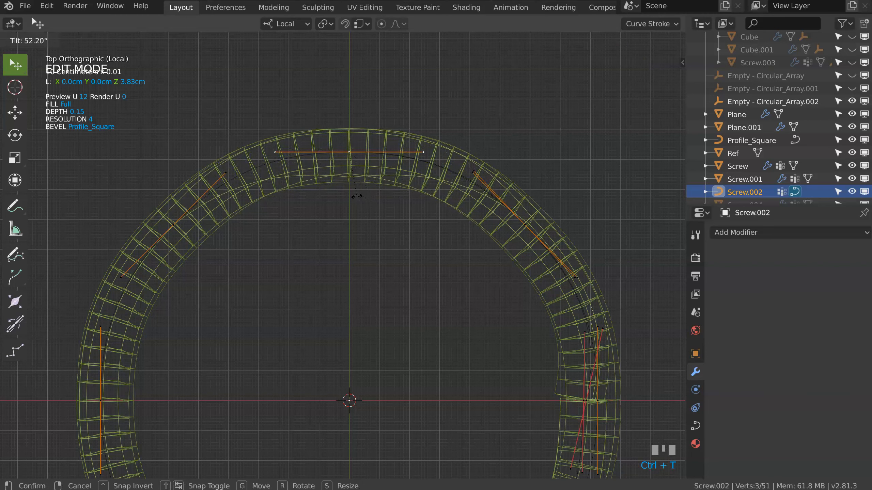
left_click(360, 195)
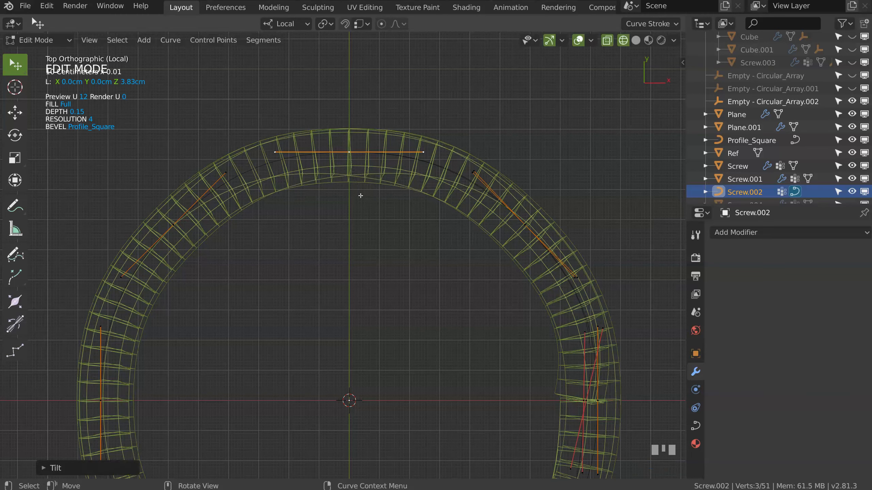
- Tilt the overlapping helix points between the -X and +Y sides one after the other to align their profile
left_click(182, 215)
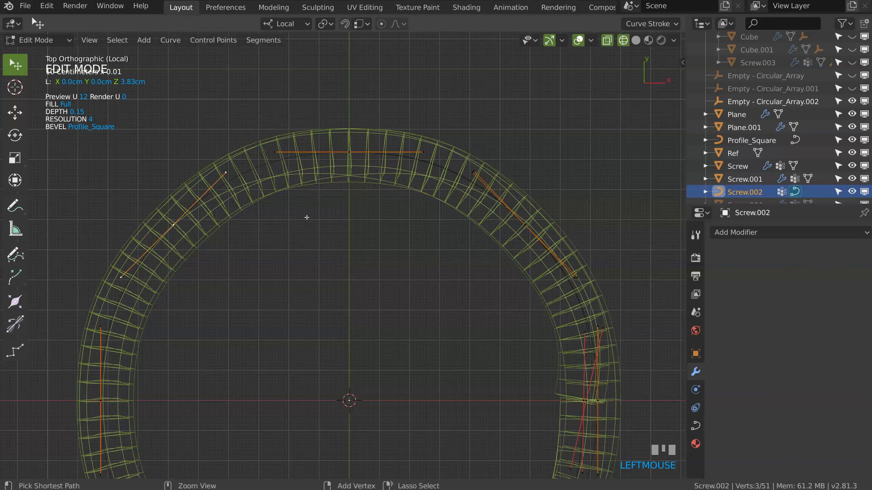
key("ctrl+t")
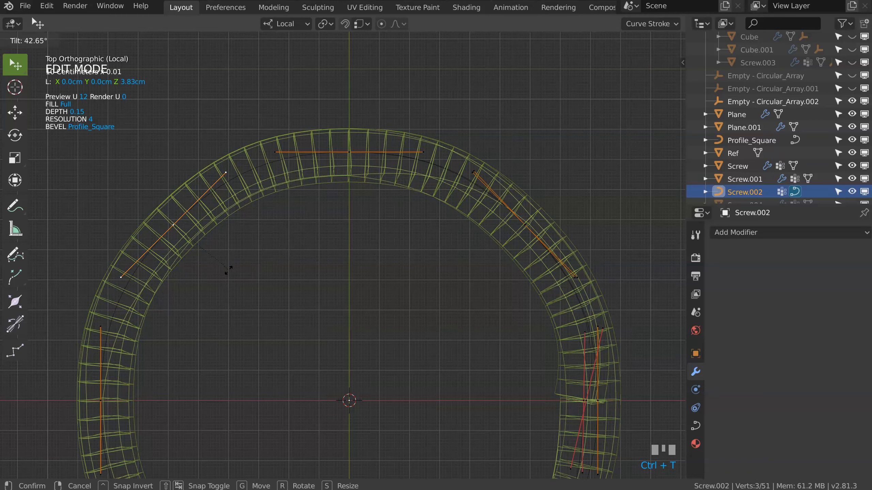
left_click(179, 235)
left_click(181, 235)
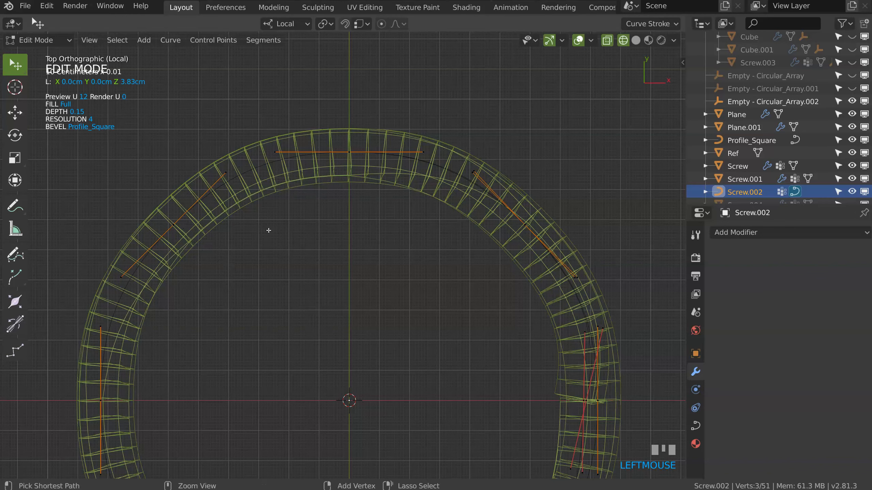
key("ctrl+t")
left_click(254, 255)
- Fine-tune the tilt on the +Y side, turning one point by about 1.4° and the overlapping one by about 21°
left_click(355, 161)
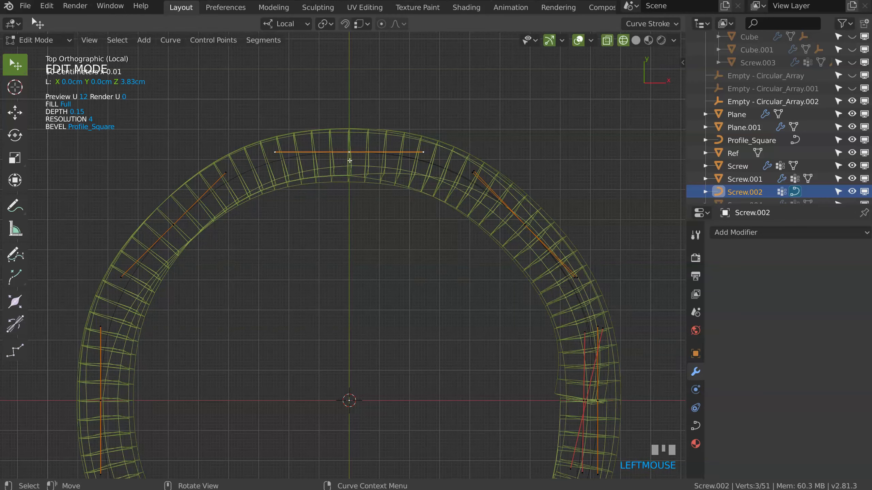
key("ctrl+t")
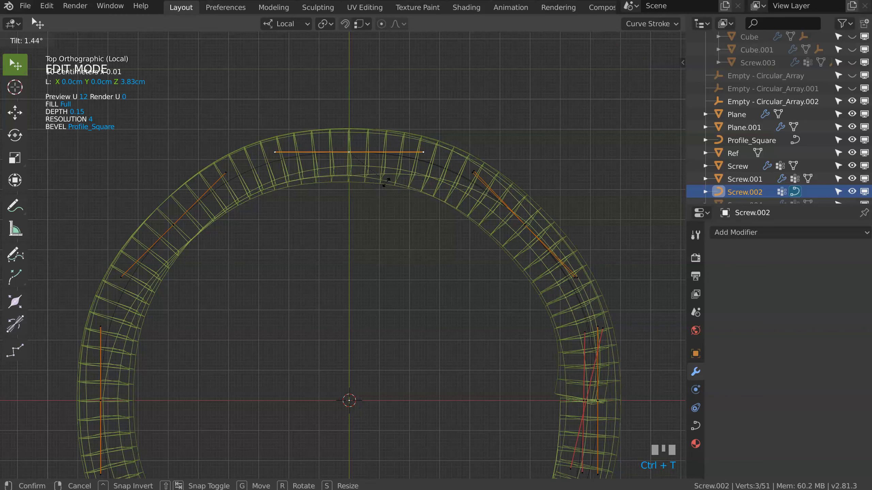
left_click(386, 181)
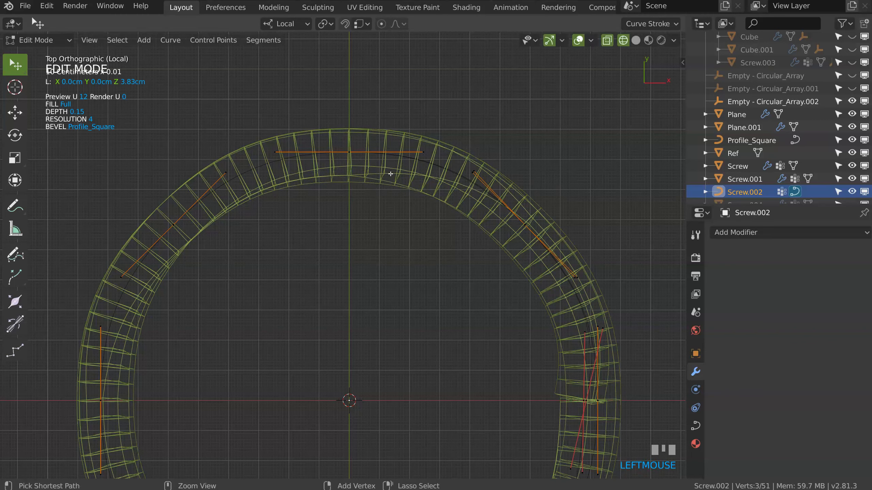
key("ctrl+t")
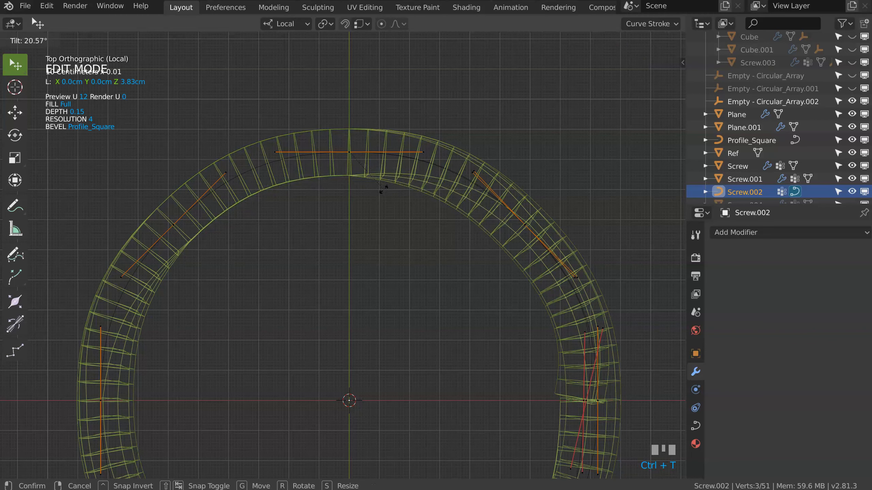
left_click(382, 189)
- Tilt both overlapping helix points between the +X and +Y sides until the profile's inner edges line up
left_click(508, 226)
key("ctrl+t")
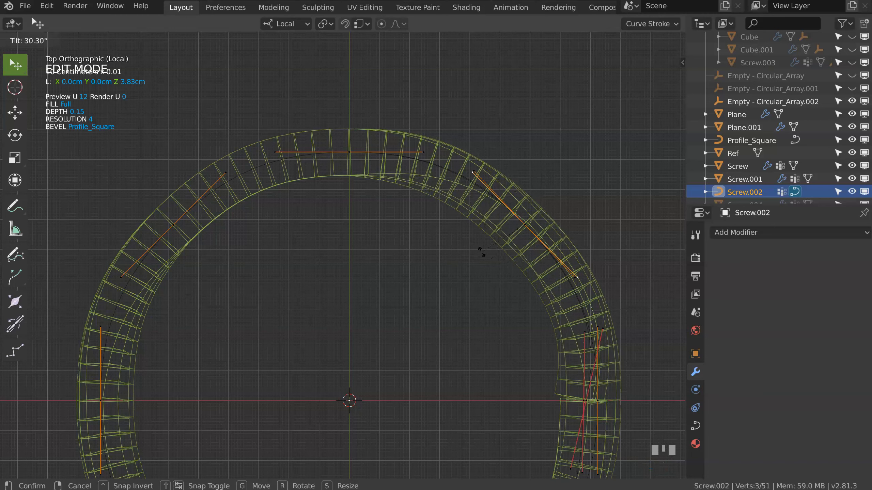
left_click(493, 251)
left_click(522, 230)
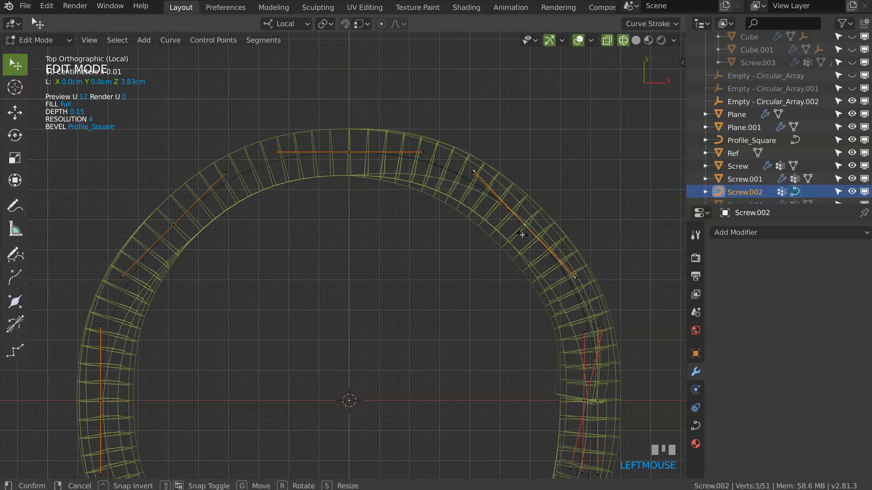
key("ctrl+t")
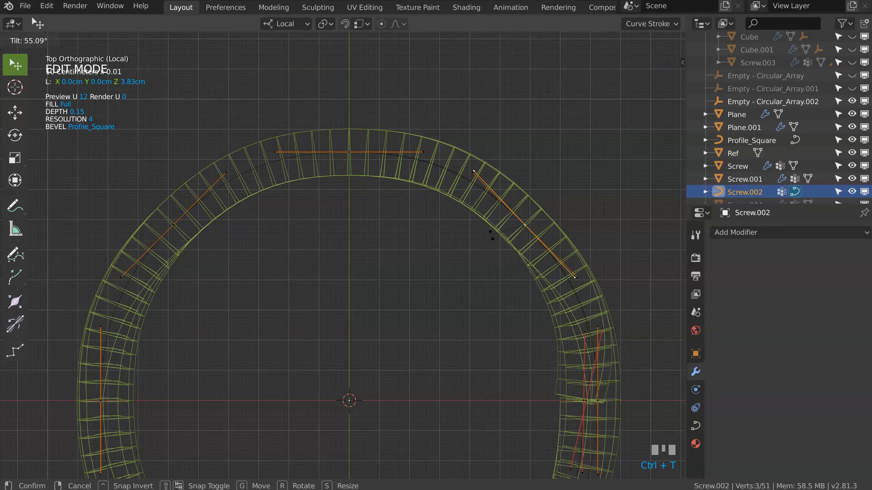
left_click(498, 235)
- Tilt the helix point on the -X side to align the thread profile with the neck
left_click(100, 400)
key("ctrl+t")
left_click(144, 388)
- Tilt the overlapping helix points between the -X and -Y sides by about 32° and 11° to align their profile
middle_click_drag(292, 460, 373, 185, "shift")
left_click(256, 306)
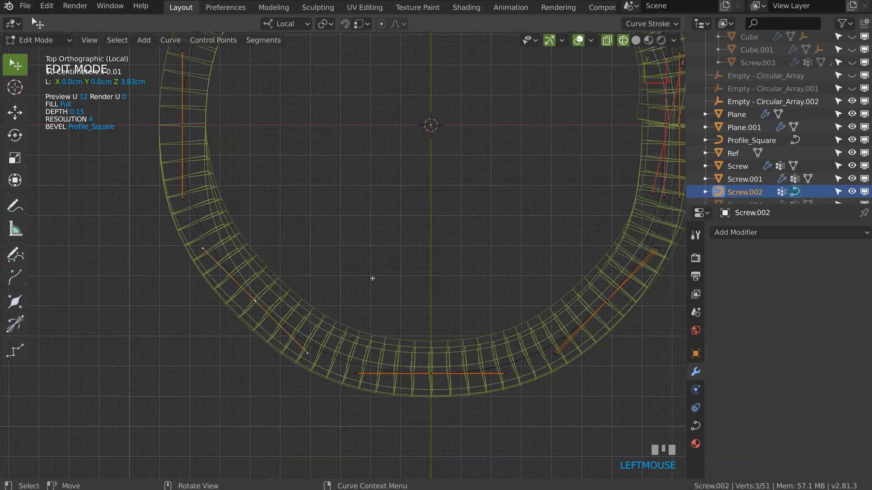
key("ctrl+t")
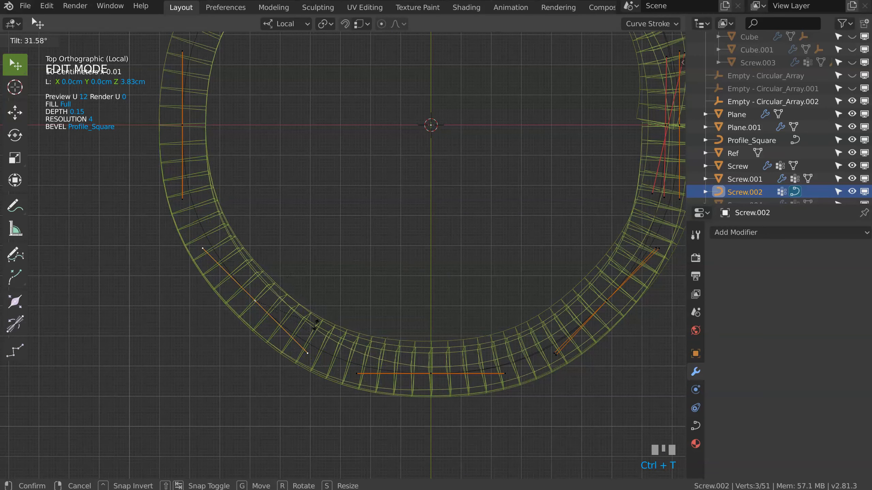
left_click(311, 328)
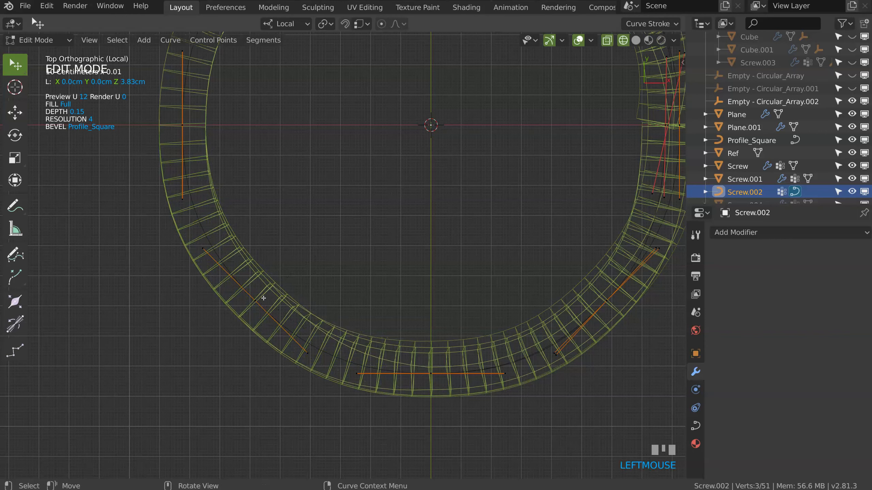
key("ctrl+t")
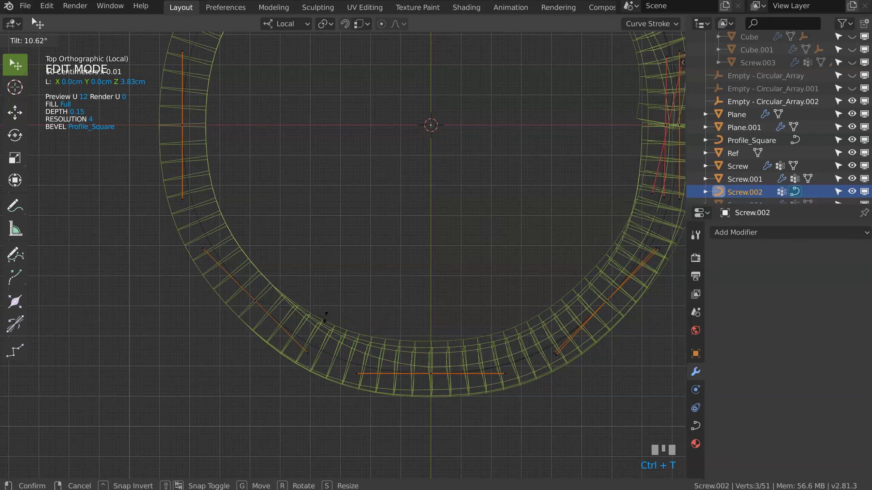
left_click(328, 314)
- Tilt both overlapping helix points on the -Y side, turning the first one by about 30°
left_click(431, 373)
key("ctrl+t")
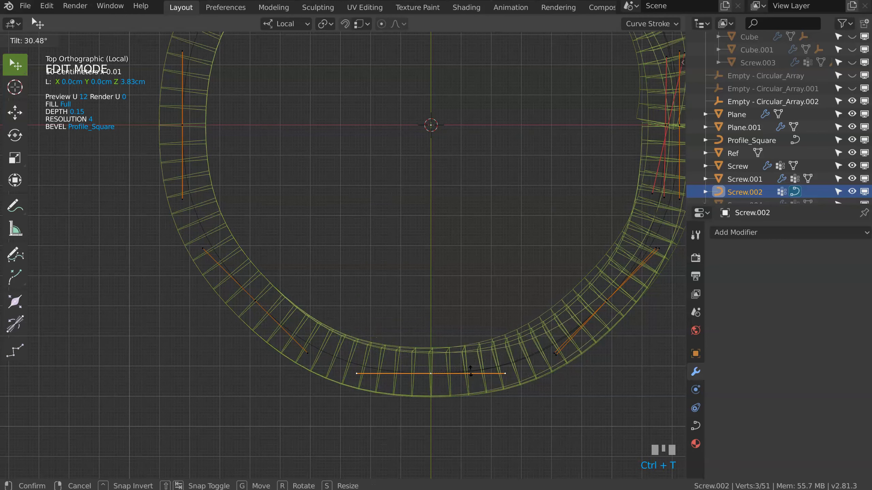
left_click(468, 373)
left_click(468, 373)
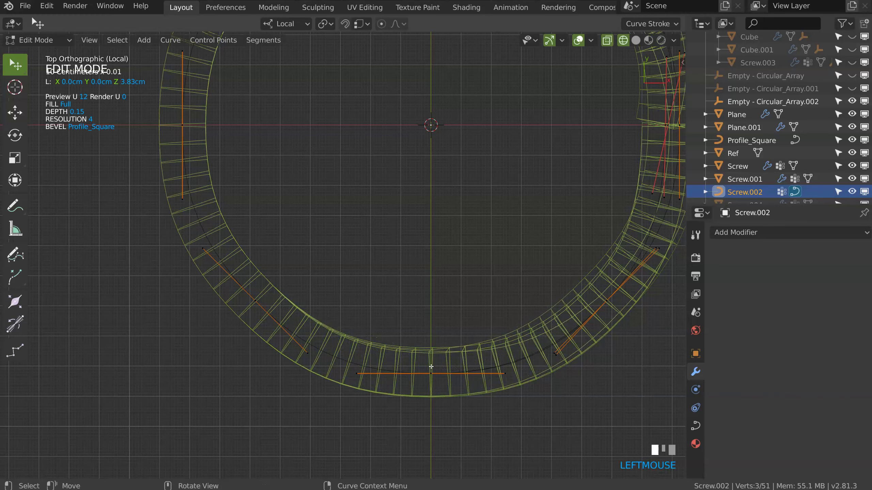
key("ctrl+t")
left_click(481, 362)
middle_click_drag(570, 289, 402, 257, "shift")
middle_click_drag(416, 206, 448, 268, "ctrl")
middle_click_drag(460, 267, 476, 258, "shift")
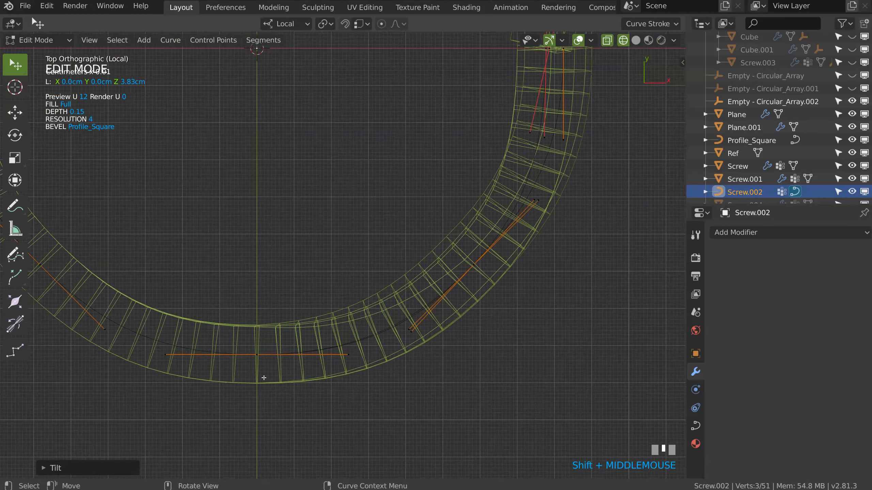
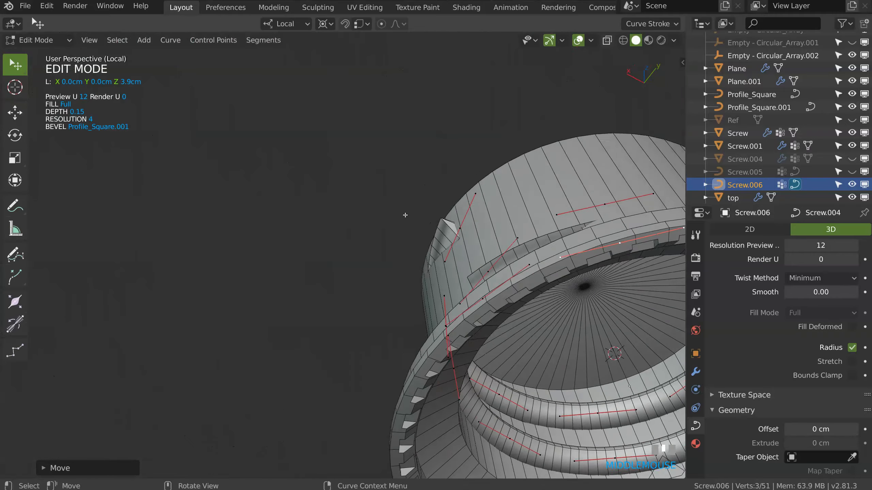
- Leave curve editing and create a Speedflow cutter cylinder on the 3D cursor inside the cap
middle_click_drag(441, 261, 384, 148, "shift")
key("Tab")
middle_click_drag(385, 148, 378, 209, "shift")
scroll(425, 201, "down", 4)
scroll(359, 185, "up", 2)
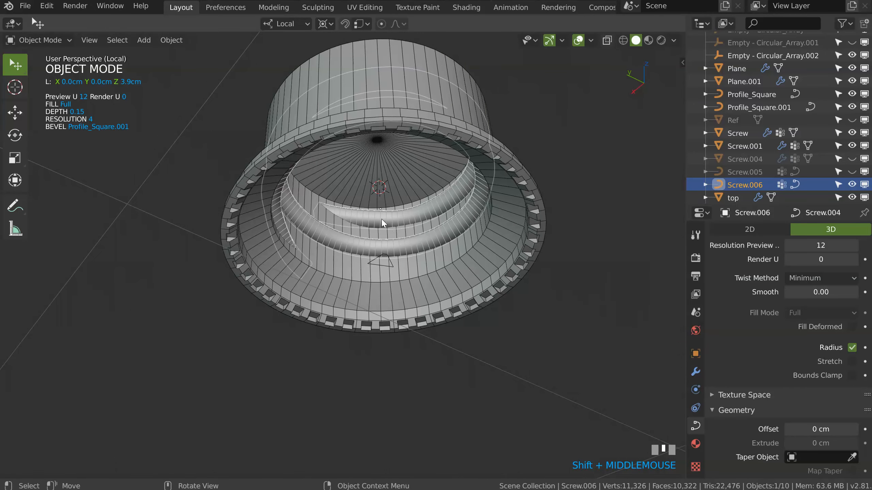
key("q")
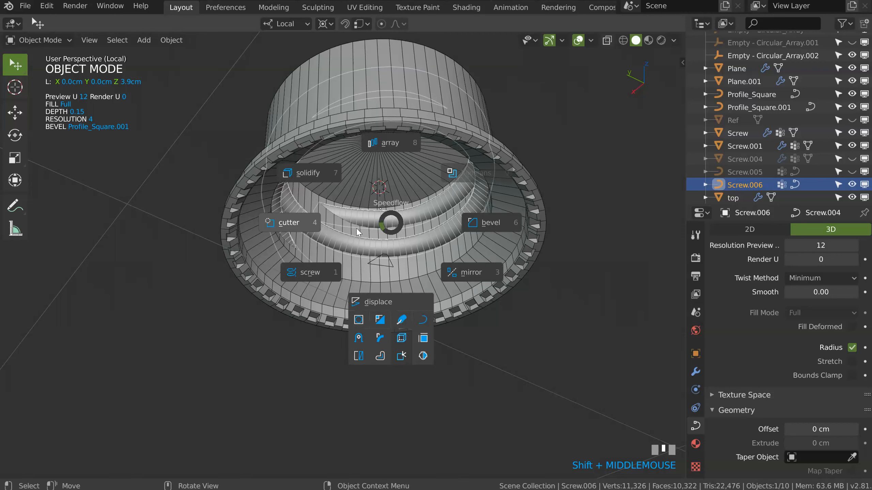
left_click(300, 222)
left_click(398, 220, "alt+shift")
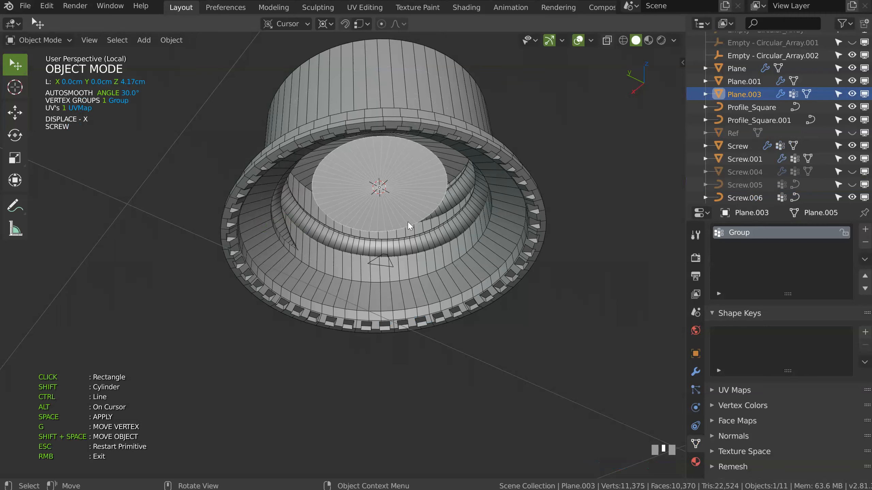
- Size the cylinder with a Displace strength of about 1.044 and thicken it with Solidify to fill the cap's inner bore
key("space")
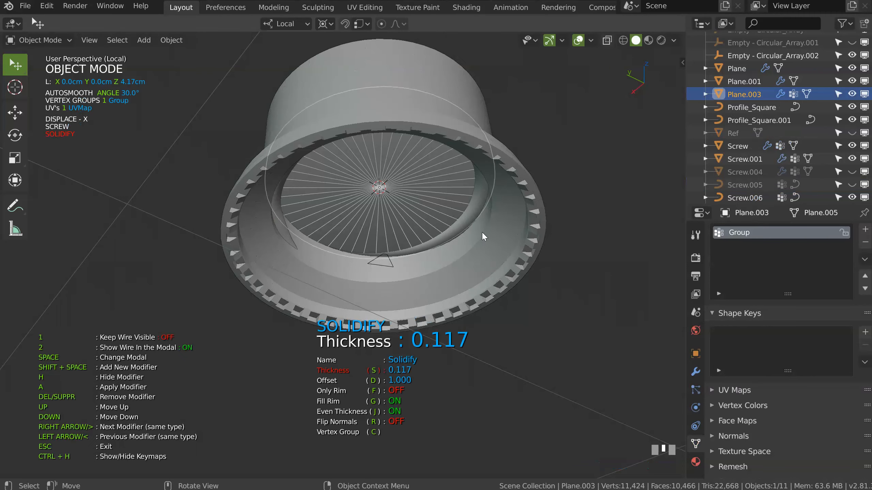
key("d")
middle_click_drag(522, 236, 502, 239)
key("space")
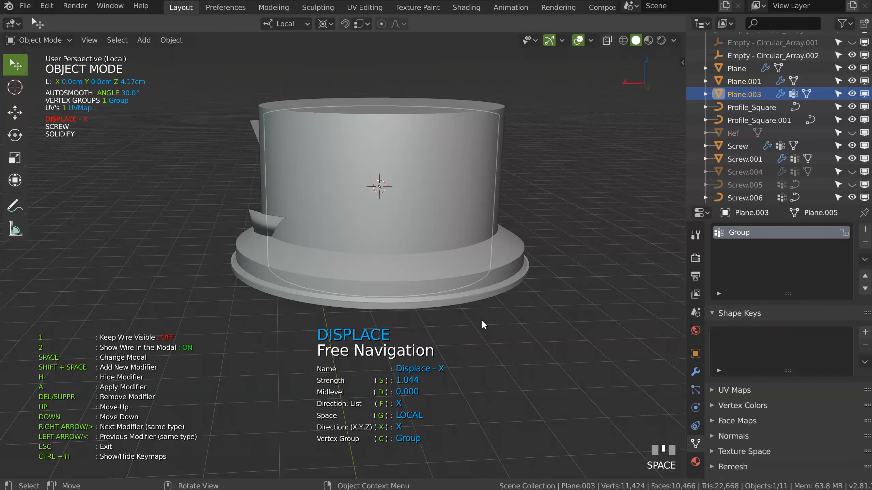
left_click(485, 278)
- Try to apply a Speedflow boolean between the cylinder and the thread curve Screw.006
left_click(251, 219, "shift")
middle_click_drag(251, 220, 339, 257)
key("space")
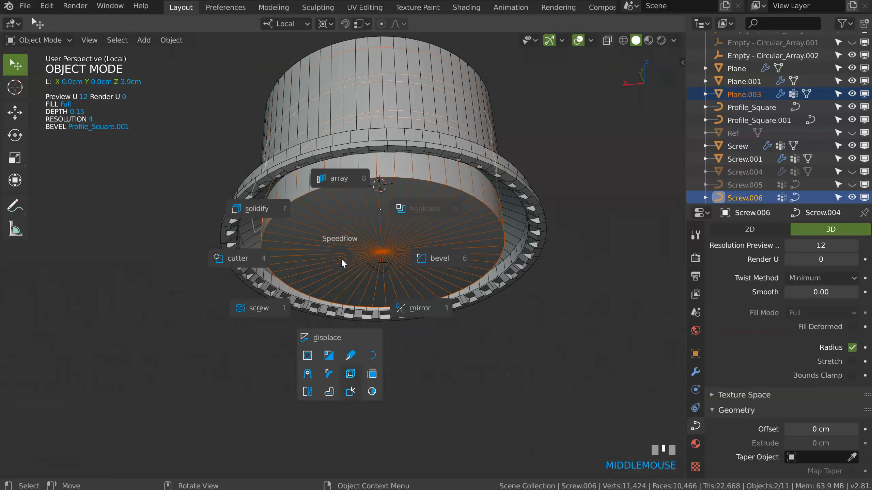
left_click(439, 208)
middle_click_drag(292, 232, 307, 206)
middle_click_drag(307, 206, 358, 259, "shift")
middle_click_drag(359, 260, 354, 171, "ctrl")
left_click(326, 225)
- Rotate all points of the triangular thread profile curve Profile_Square.001 about its local Z axis
middle_click_drag(467, 298, 488, 233)
left_click(499, 336)
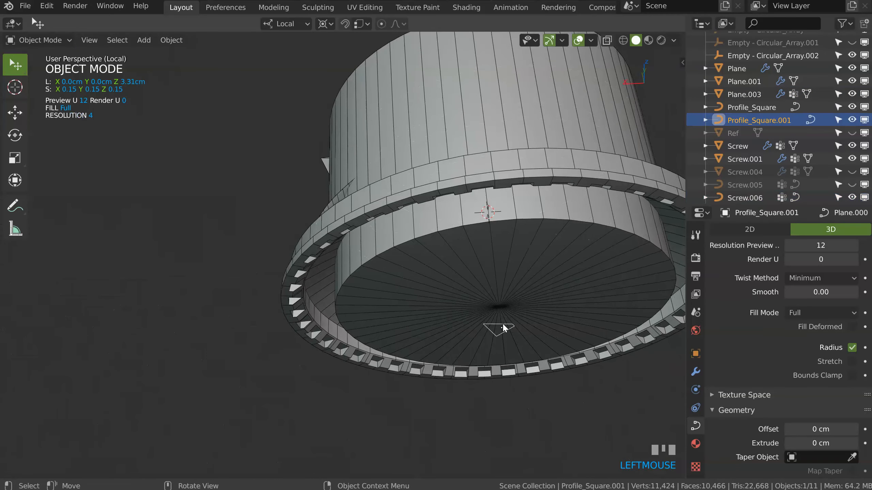
key("Tab")
key("a")
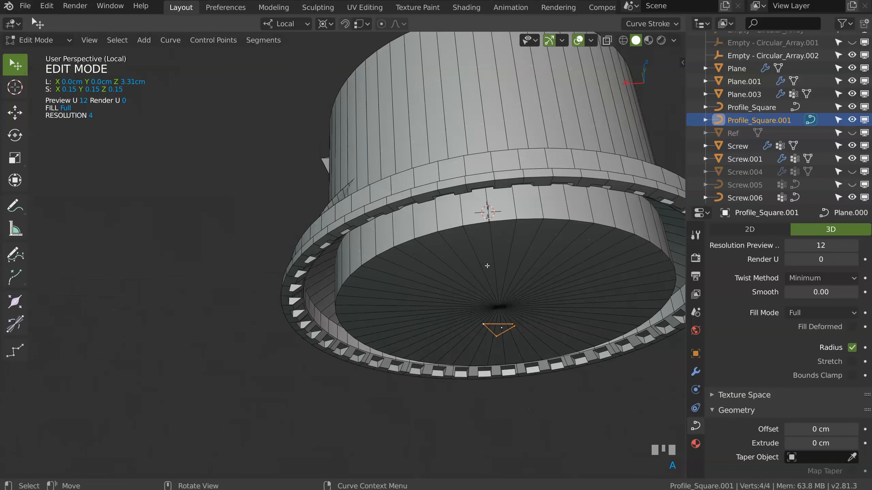
middle_click_drag(487, 266, 546, 290)
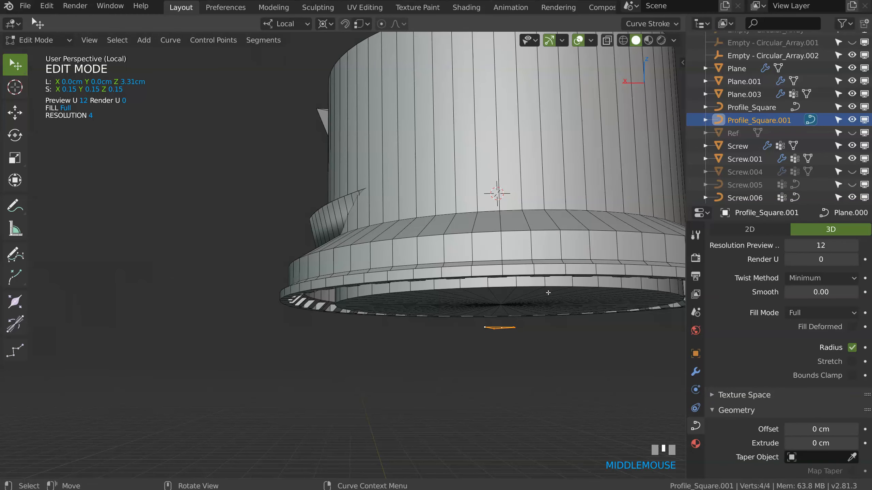
key("r")
key("z")
key("z")
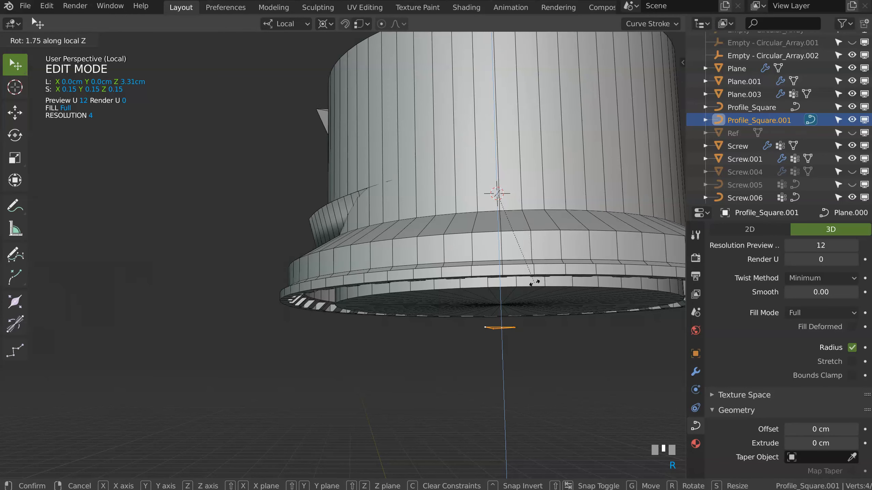
left_click(552, 262)
middle_click_drag(512, 247, 448, 261)
- Display the cylinder Plane.003 as bounds and open the thread curve Screw.006 for editing
key("Tab")
left_click(501, 228)
key("space")
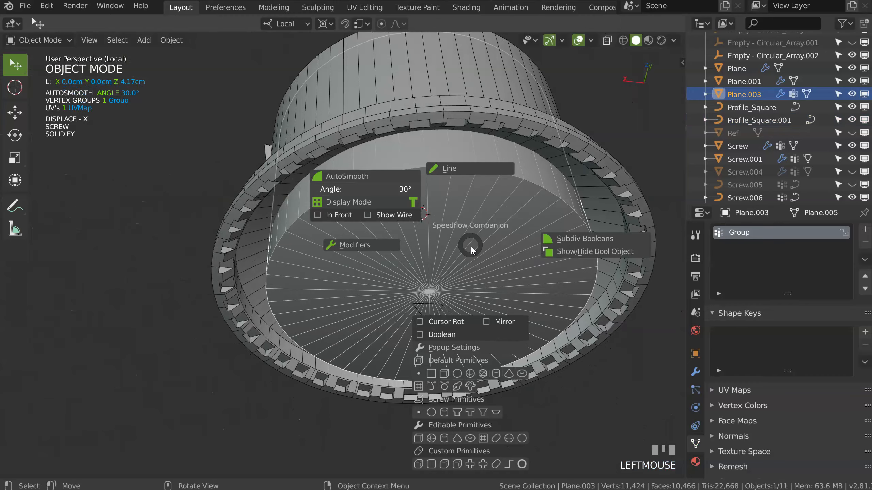
left_click(346, 202)
middle_click_drag(350, 206, 469, 316, "shift")
left_click(464, 329)
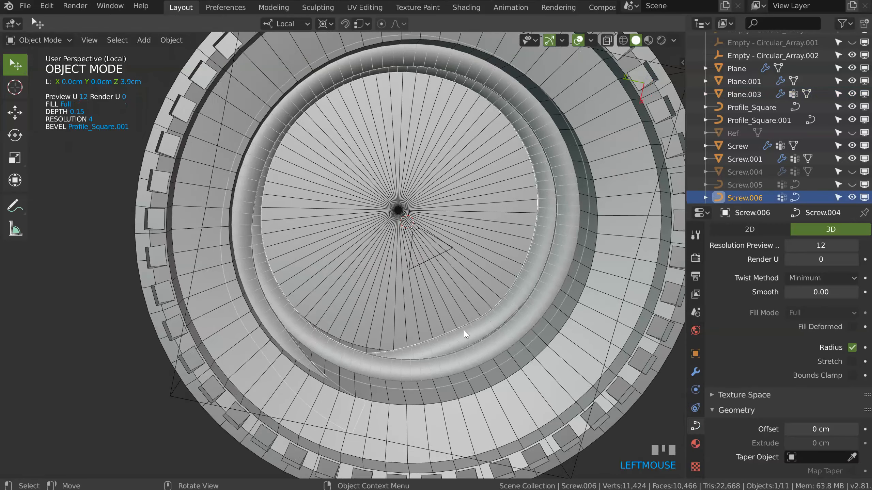
key("Tab")
- Try to move the helix point near the thread's inner end and its handle along local Z
left_click(476, 334)
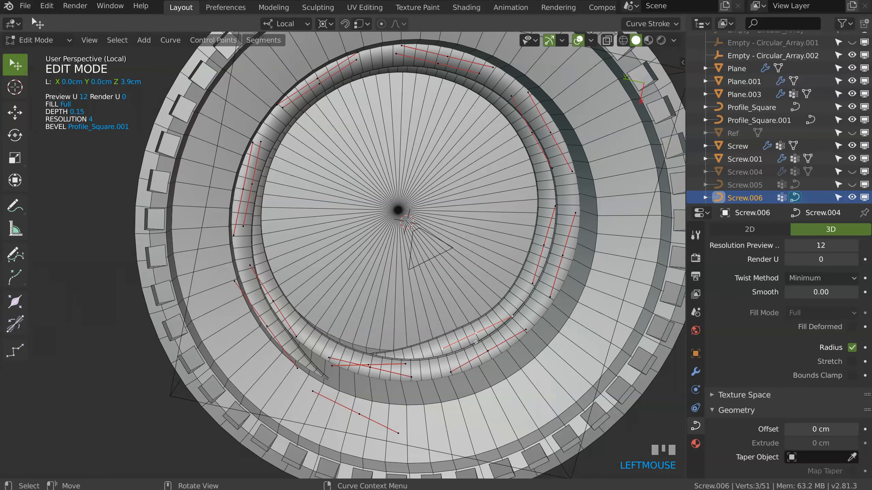
key("g")
key("z")
left_click(478, 346)
left_click(443, 358)
key("g")
key("z")
left_click(441, 359)
key("g")
key("z")
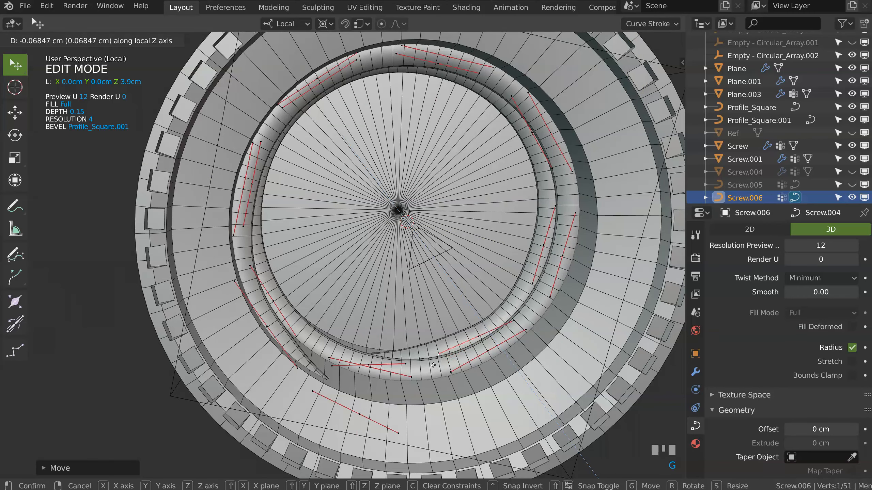
left_click(435, 366)
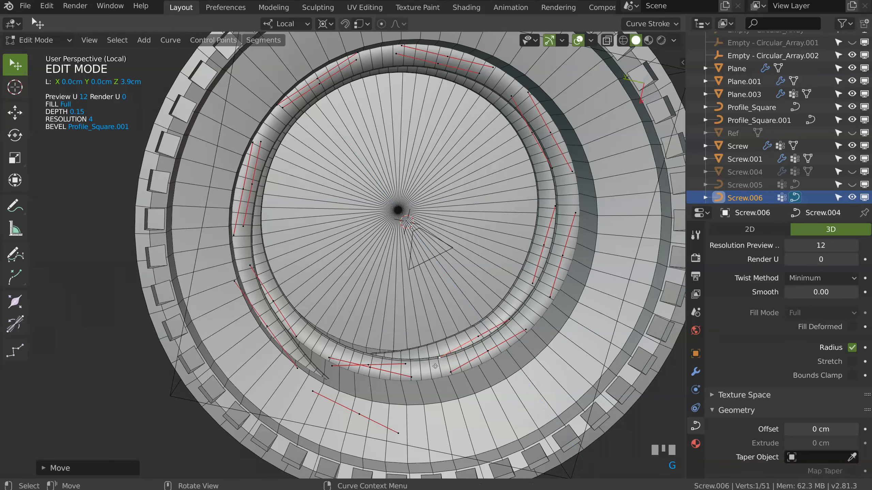
- Undo the last three moves of the helix point and its handle
middle_click_drag(435, 366, 497, 295)
key("ctrl+z")
key("ctrl+z")
key("ctrl+z")
- Move the helix point near the thread's inner tapered end within the local XY plane towards the wall and reposition its handle
middle_click_drag(497, 295, 419, 212)
middle_click_drag(419, 213, 480, 197, "shift")
left_click(527, 155)
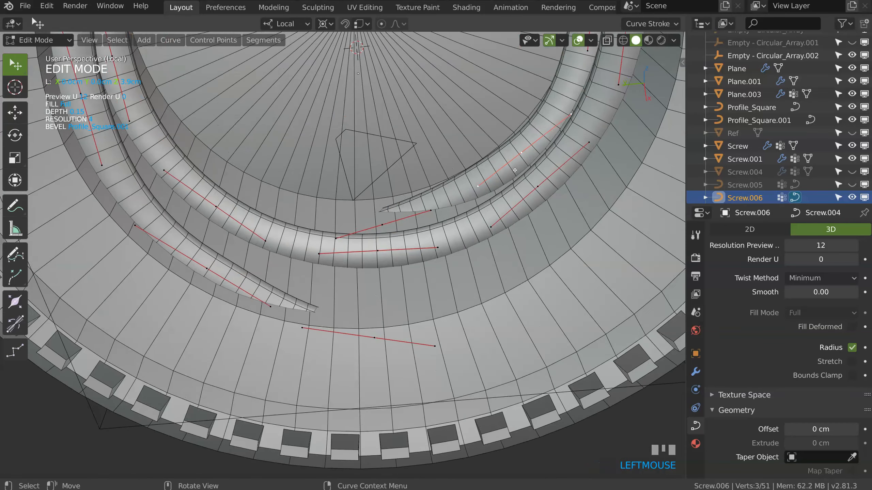
key("g")
key("shift+z")
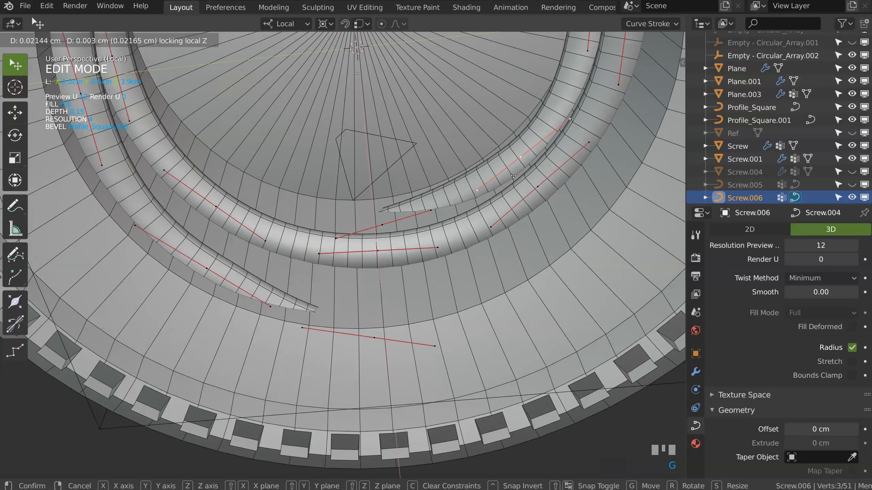
left_click(514, 179)
left_click(486, 193)
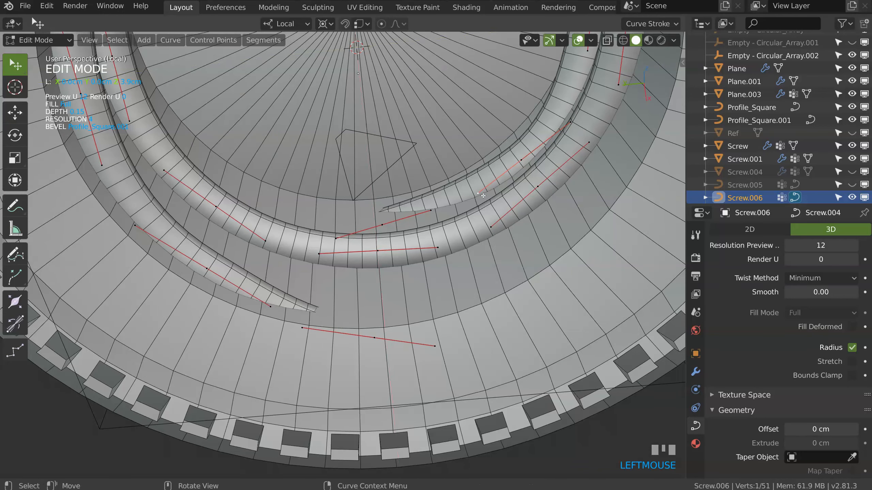
key("g")
left_click(474, 210)
left_click(416, 216)
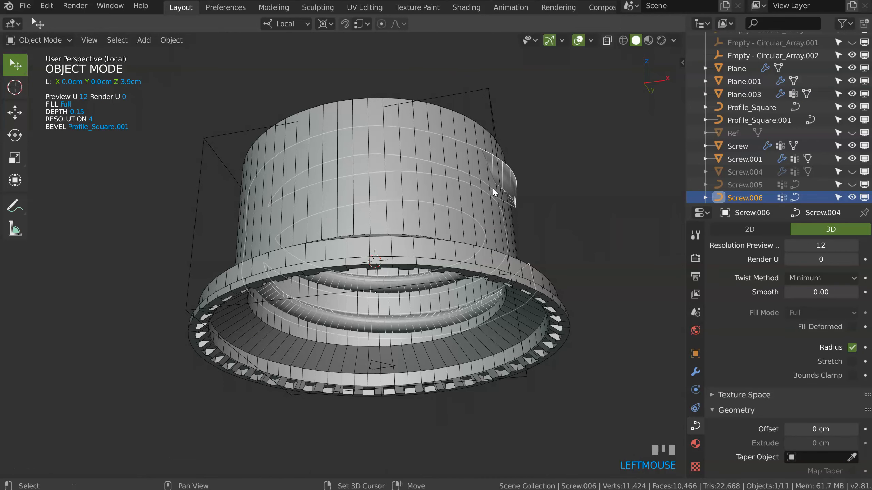
- Keep a hidden duplicate of the thread curve in place and convert the original Screw.006 to a mesh
key("shift+d")
key("Escape")
key("Delete")
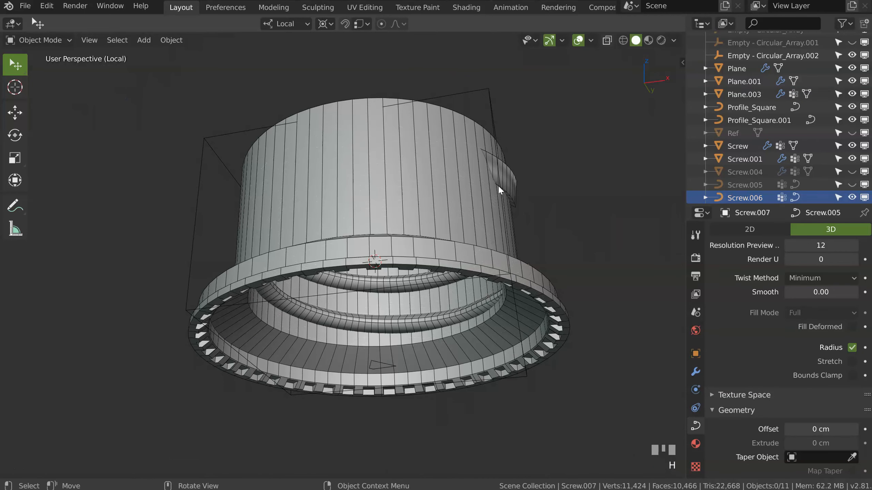
left_click(498, 185)
left_click(166, 40)
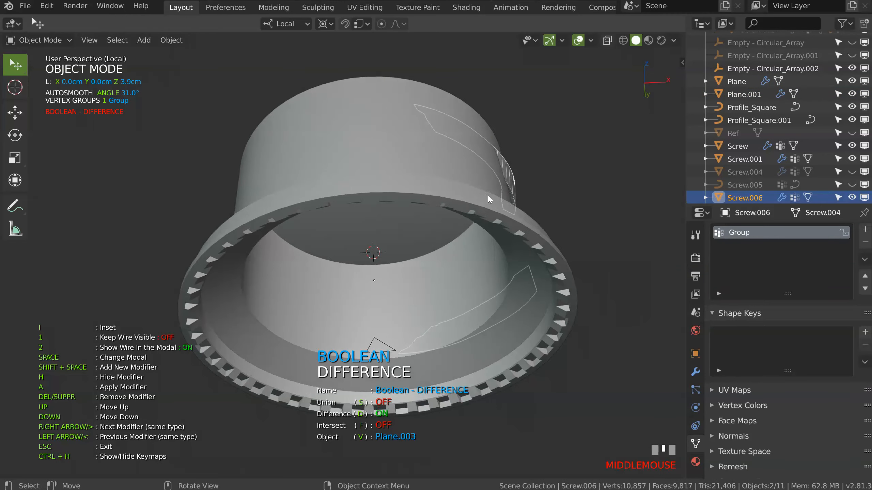
- Set the thread mesh's Boolean with the cylinder Plane.003 to Intersect
key("f")
middle_click_drag(458, 249, 448, 225)
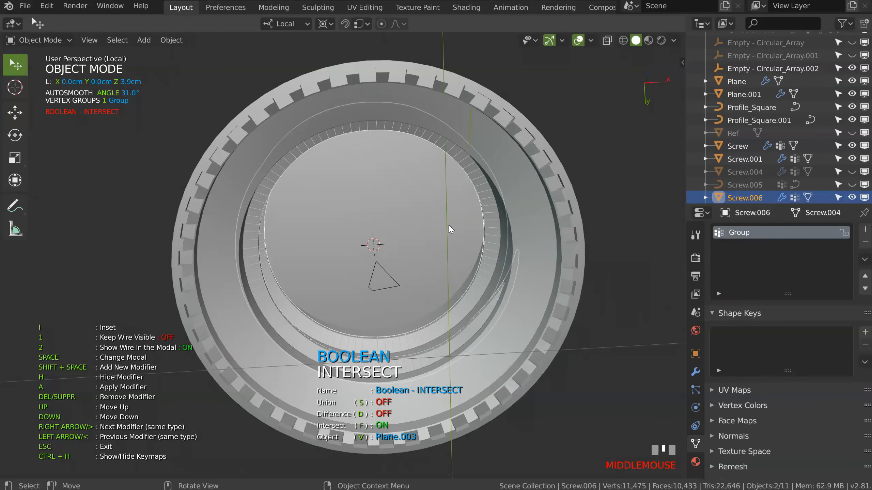
middle_click_drag(472, 182, 433, 249)
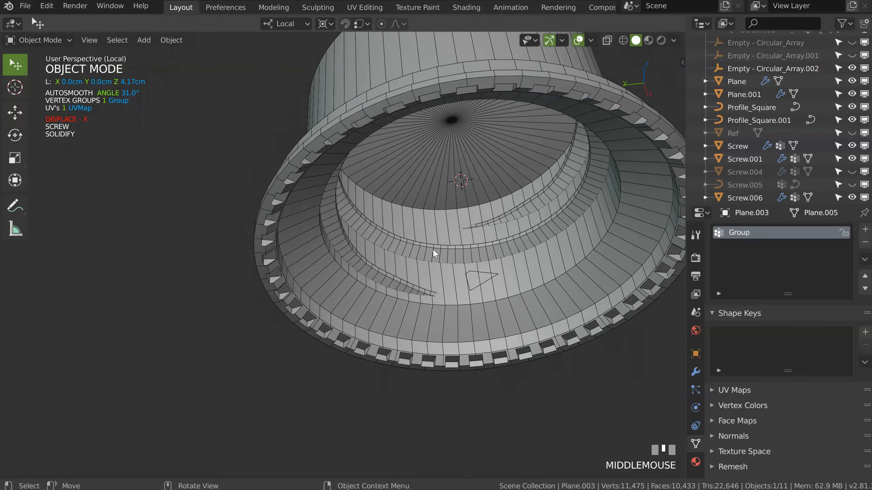
- Join the trimmed thread to the inner cap top_1 with a Boolean Union
left_click(390, 281)
left_click(407, 321, "shift")
key("alt+q")
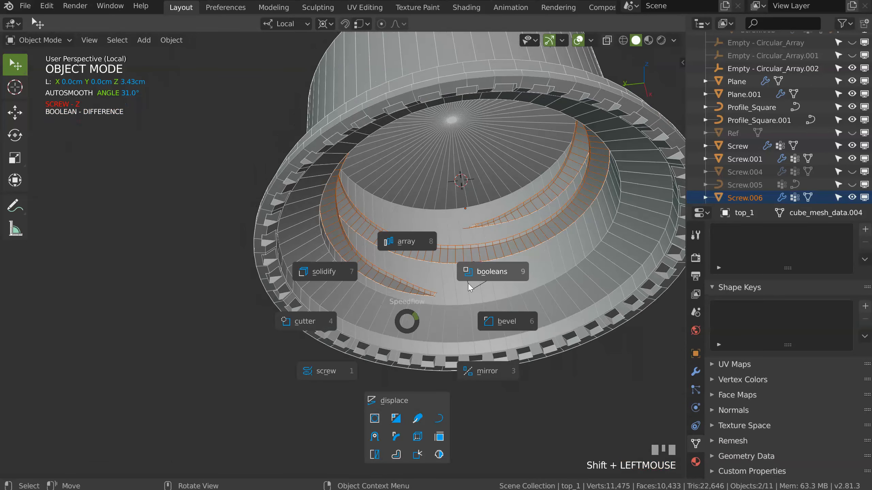
left_click(490, 270)
key("s")
left_click(490, 272)
middle_click_drag(491, 273, 474, 295)
- Set the inner cap's Screw modifier to 128 steps
key("space")
left_click(382, 322)
type("s128")
key("Return")
middle_click_drag(478, 212, 382, 155)
key("Escape")
- Return to the full scene and isolate the outer and inner cap parts together in local view
key("KP_Divide")
left_click(427, 193)
middle_click_drag(426, 193, 427, 218)
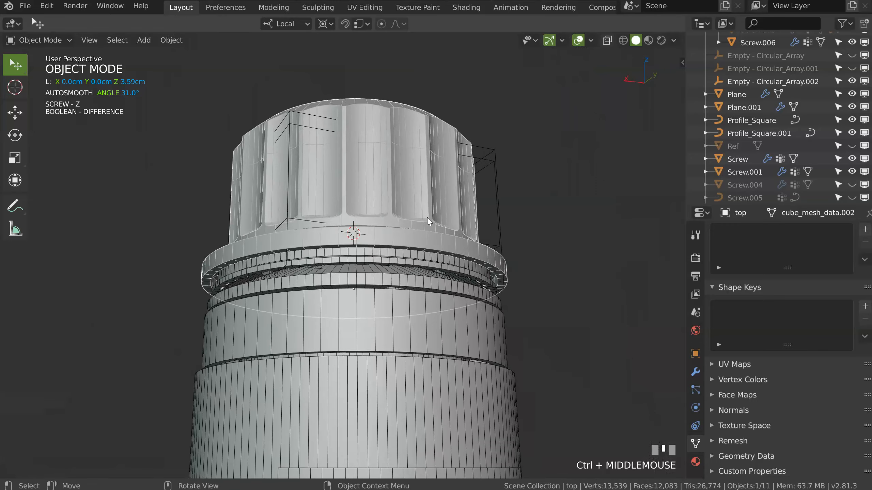
left_click(441, 267, "shift")
key("KP_Divide")
middle_click_drag(454, 239, 383, 280)
key("alt+a")
middle_click_drag(375, 209, 398, 221)
- Set the outer cap's Screw modifier to 128 steps
left_click(415, 184)
key("space")
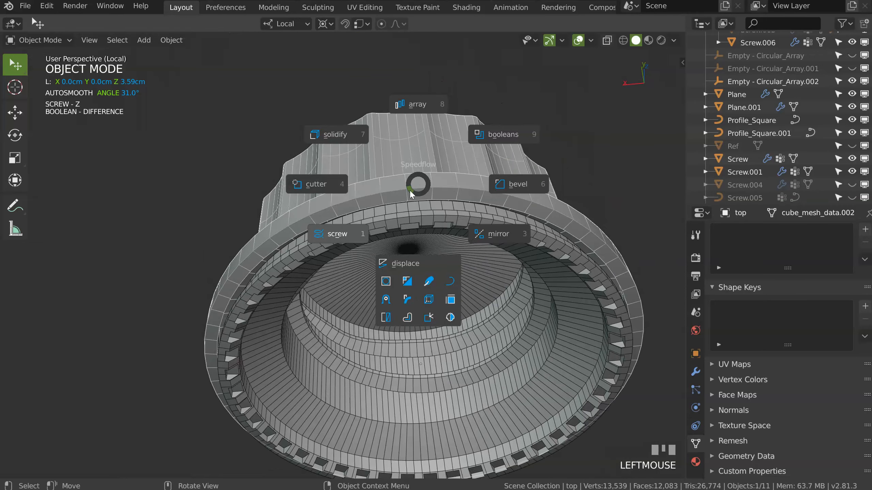
type("s128")
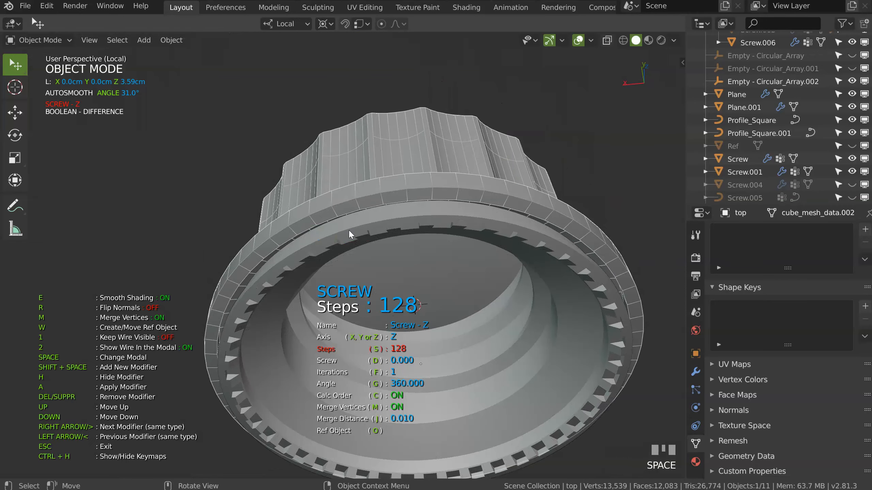
- Finish editing the outer cap's Screw modifier, return to the full scene and hide the two leftover objects around the cap
key("Return")
middle_click_drag(349, 229, 475, 211)
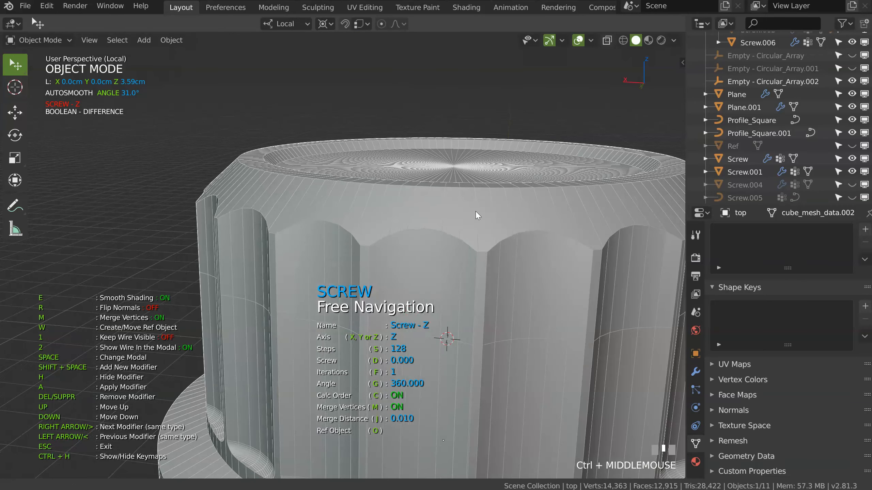
middle_click_drag(520, 251, 480, 302)
middle_click_drag(480, 290, 340, 272, "ctrl")
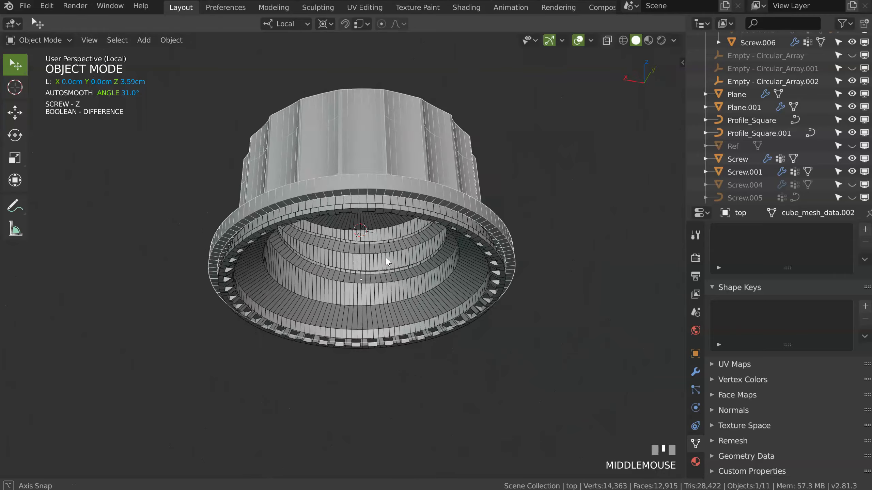
middle_click_drag(280, 237, 344, 281)
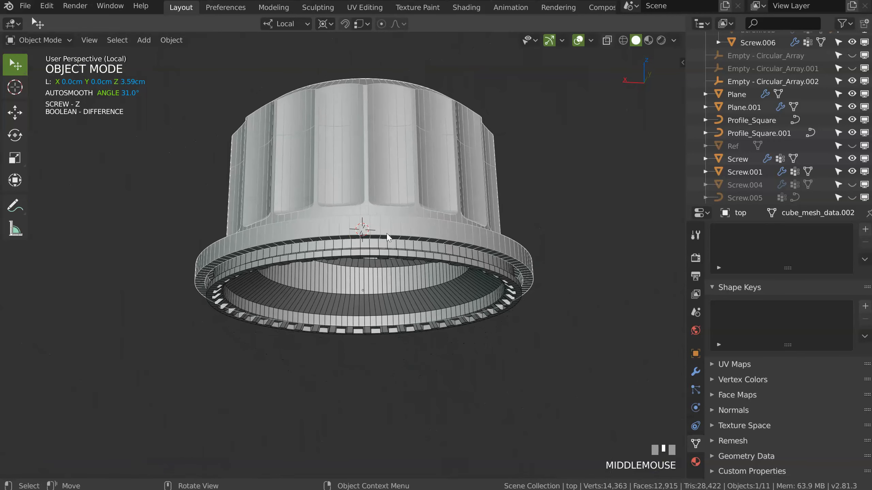
key("KP_Divide")
middle_click_drag(386, 246, 524, 212)
left_click(522, 187)
left_click(522, 185, "shift")
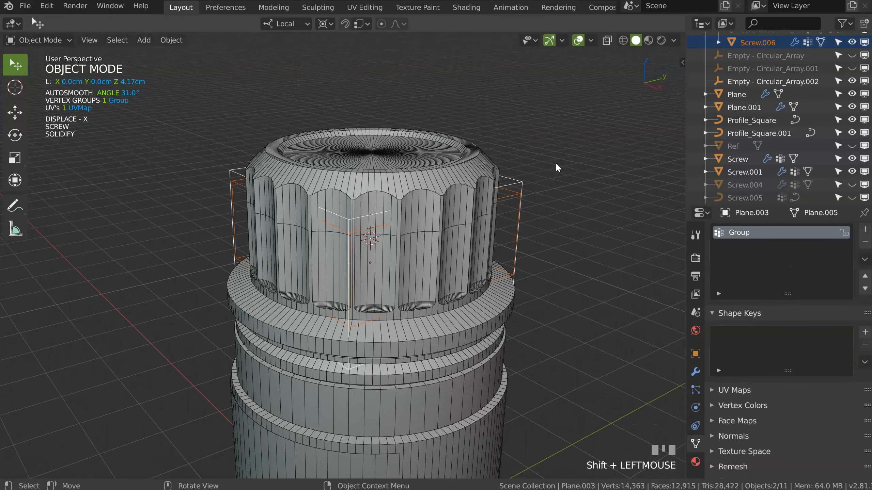
key("h")
- Examine the closed container without overlays, checking the body, neck thread, cap grooves and rim from several angles
middle_click_drag(471, 229, 587, 131)
middle_click_drag(442, 186, 500, 184, "shift")
scroll(428, 110, "down", 2)
scroll(446, 223, "down", 3)
middle_click_drag(414, 245, 426, 218, "shift")
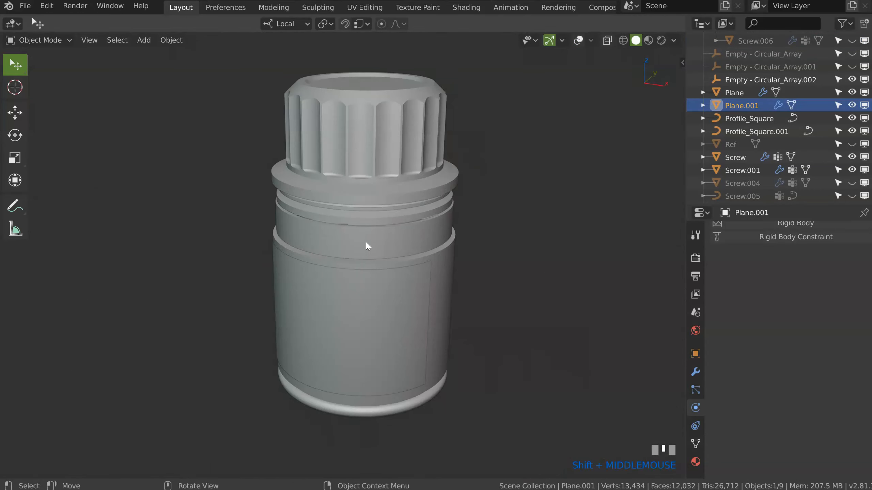
middle_click_drag(366, 242, 369, 212, "shift")
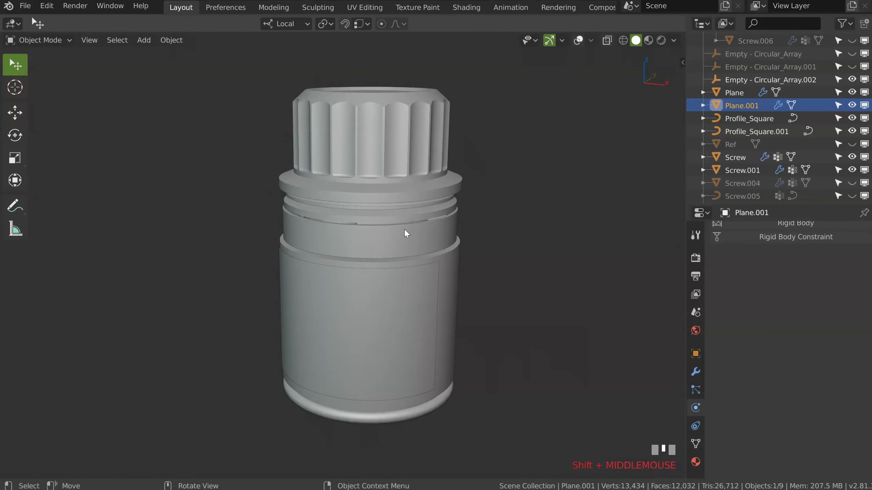
middle_click_drag(321, 182, 385, 164)
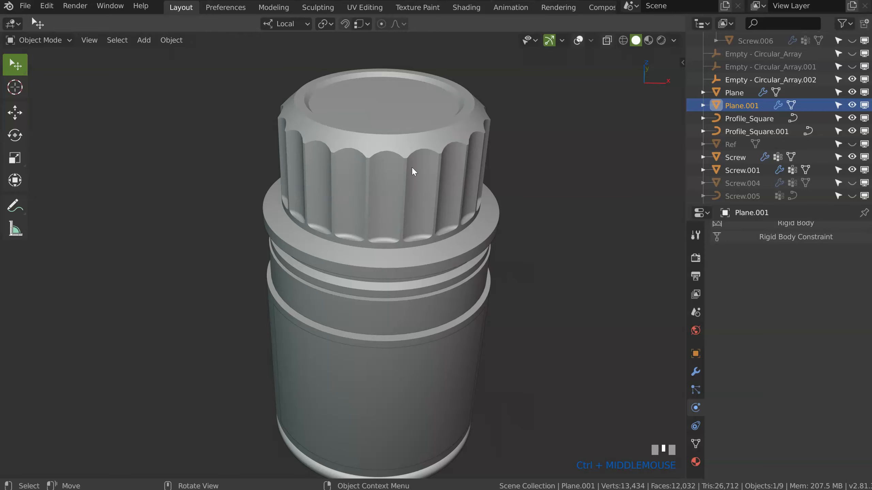
middle_click_drag(321, 220, 383, 202)
middle_click_drag(389, 141, 305, 116, "ctrl")
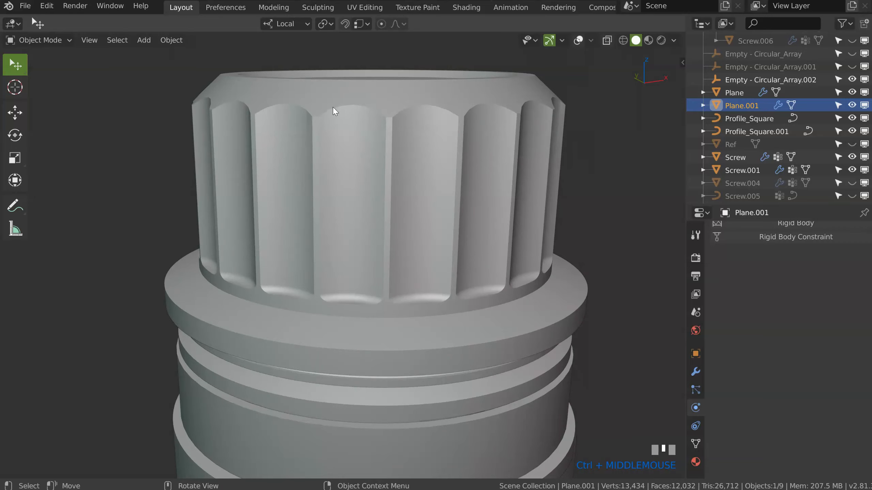
middle_click_drag(416, 181, 401, 173, "ctrl")
left_click(407, 162)
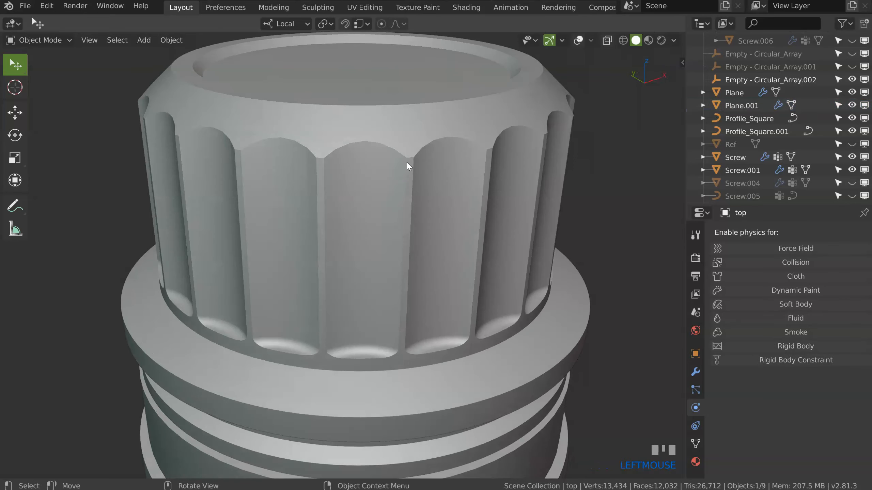
middle_click_drag(396, 203, 376, 137, "shift")
middle_click_drag(297, 93, 300, 181)
scroll(298, 202, "down", 4)
mouse_move(356, 162)
middle_mouse_down("shift")
mouse_move(372, 202)
mouse_move(364, 171)
middle_mouse_up("shift")
middle_click_drag(364, 172, 334, 186, "ctrl")
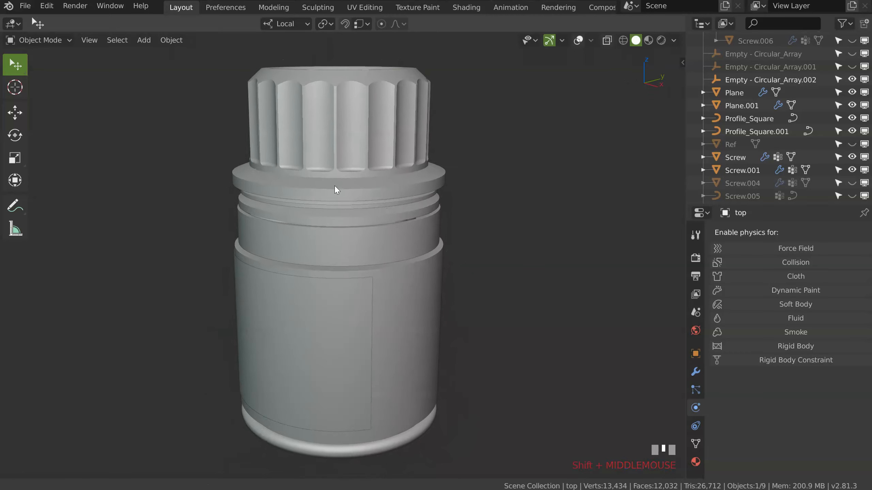
- Examine the cap's interior and its fit on the neck in X-ray view
key("Tab")
middle_click_drag(269, 144, 309, 161)
scroll(305, 103, "up", 5)
middle_click_drag(305, 104, 211, 141)
scroll(310, 150, "up", 2)
middle_click_drag(310, 151, 328, 164)
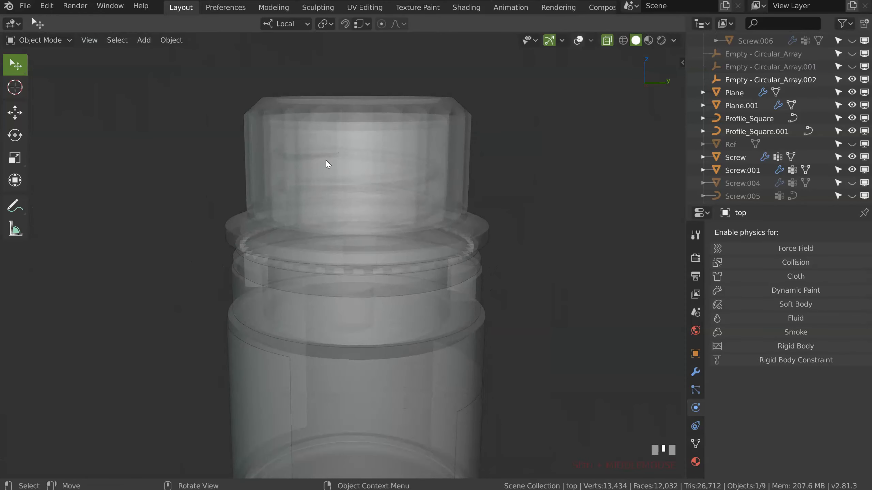
key("Tab")
- Move the outer and inner cap parts, top and top_1, into a new collection named "top"
left_click(246, 153)
middle_click_drag(245, 152, 331, 178)
scroll(333, 182, "down", 1)
middle_click_drag(335, 188, 372, 163, "shift")
middle_click_drag(373, 164, 417, 171)
middle_click_drag(417, 171, 430, 162, "ctrl")
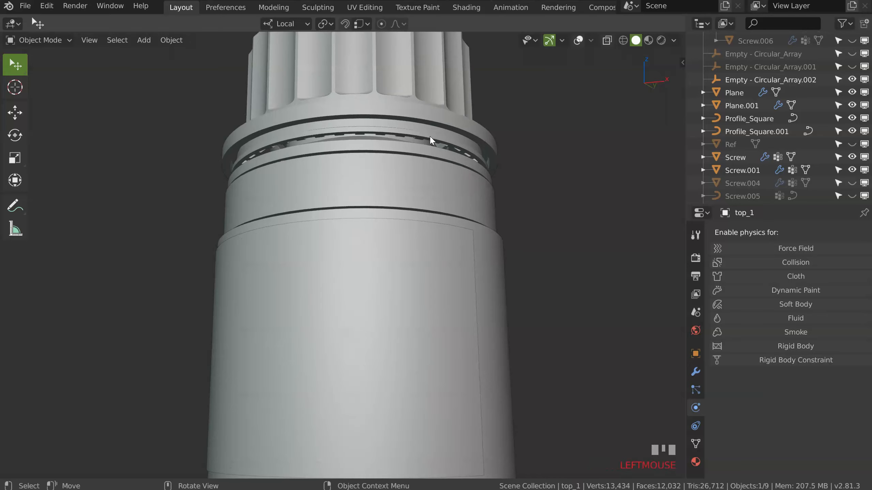
middle_click_drag(450, 131, 418, 135, "shift")
key("m")
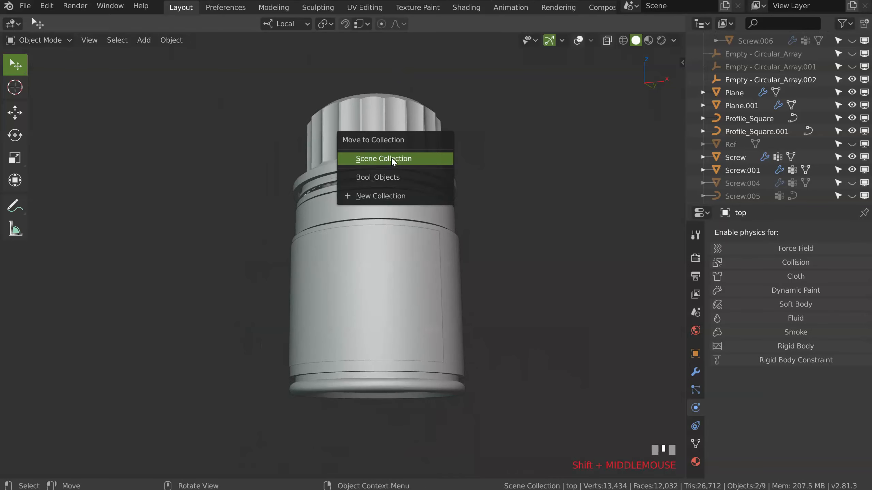
left_click(385, 199)
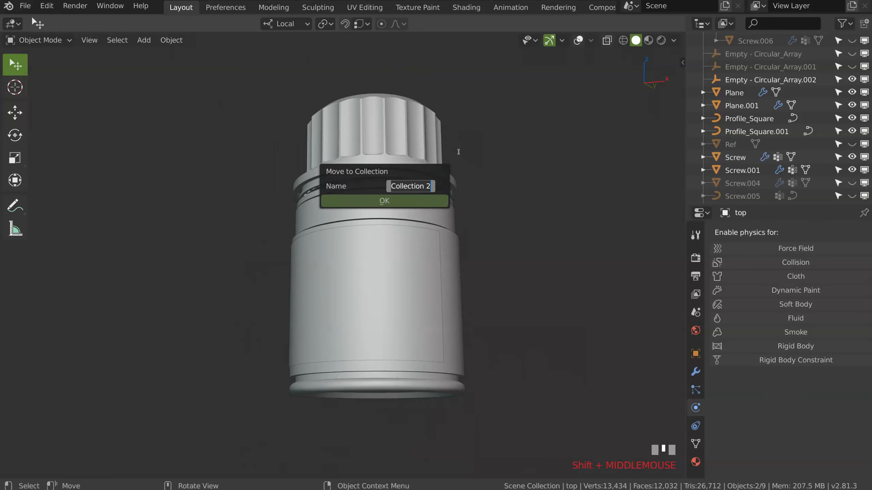
type("t")
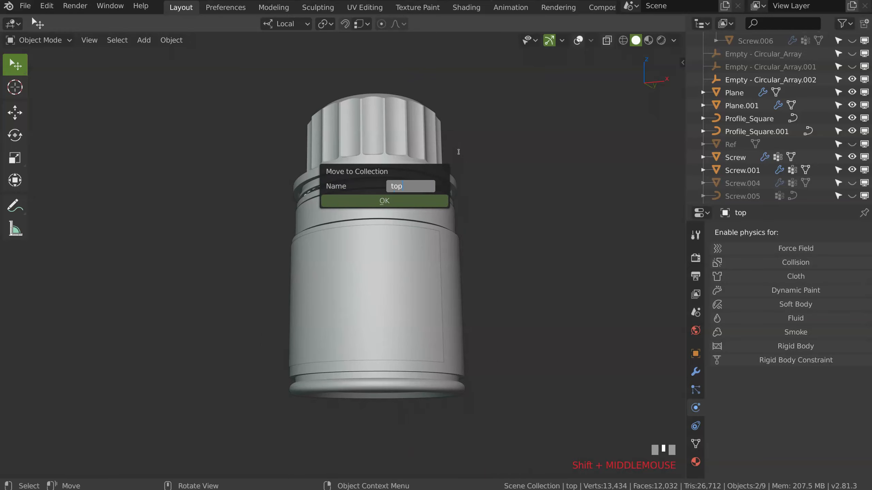
type("op")
key("Return")
- Move the bottle body, its neck thread and the two labels into a new collection named "bottom"
left_click(370, 201)
middle_click_drag(370, 201, 400, 275)
left_click(336, 273)
left_click(401, 266, "shift")
left_click(376, 224, "shift")
left_click(322, 238, "shift")
middle_click_drag(322, 238, 371, 243)
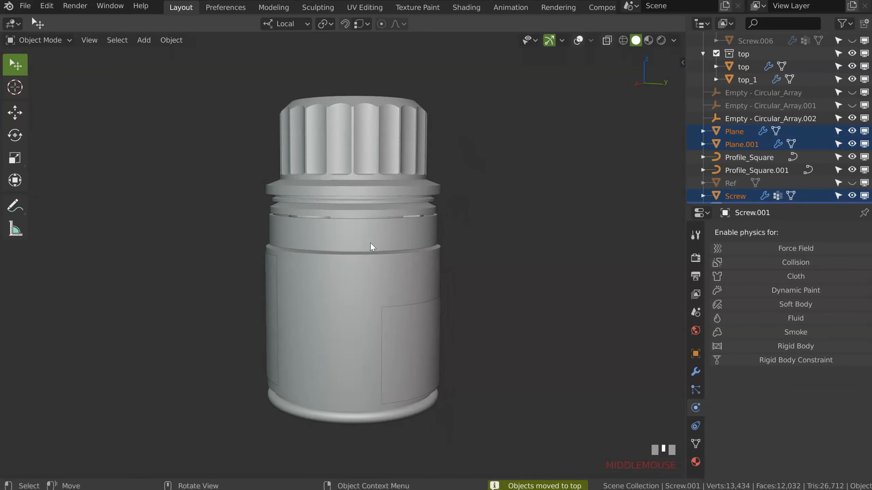
key("m")
left_click(348, 243)
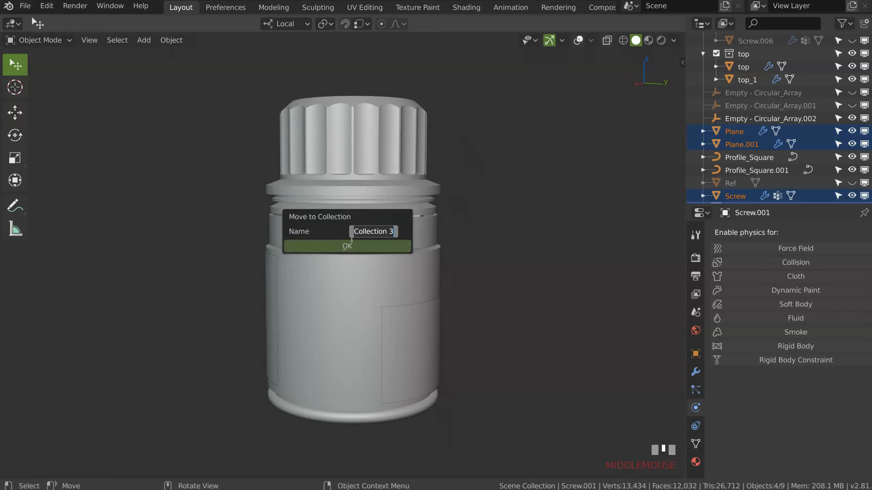
type("bottom")
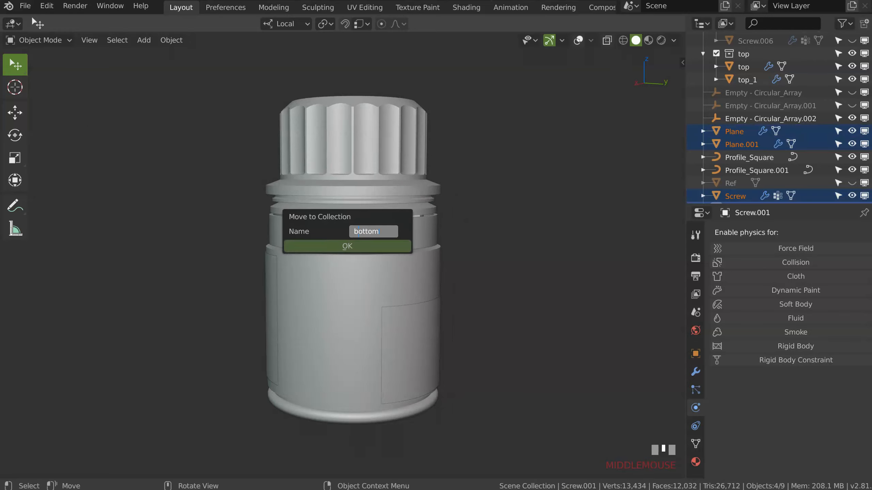
key("Return")
left_click(329, 241)
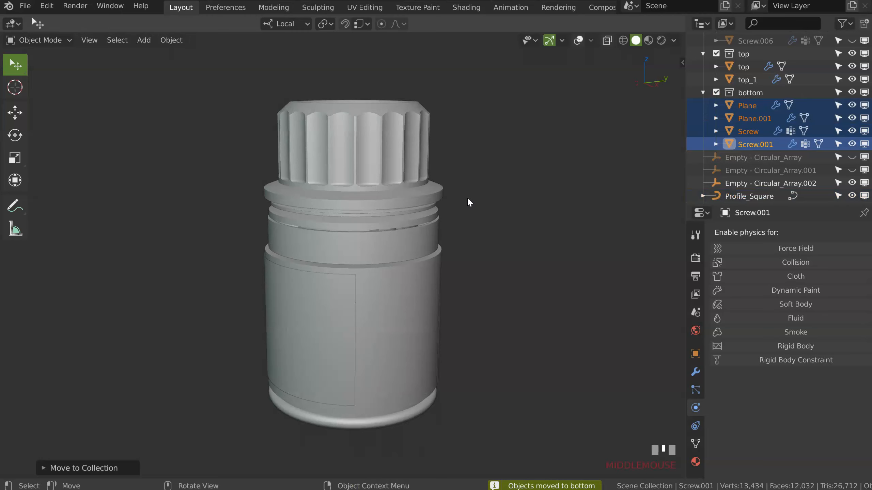
- Exclude both the bottom and top collections from the view layer
scroll(468, 197, "down", 2)
middle_click_drag(438, 221, 451, 203, "shift")
left_click(703, 93)
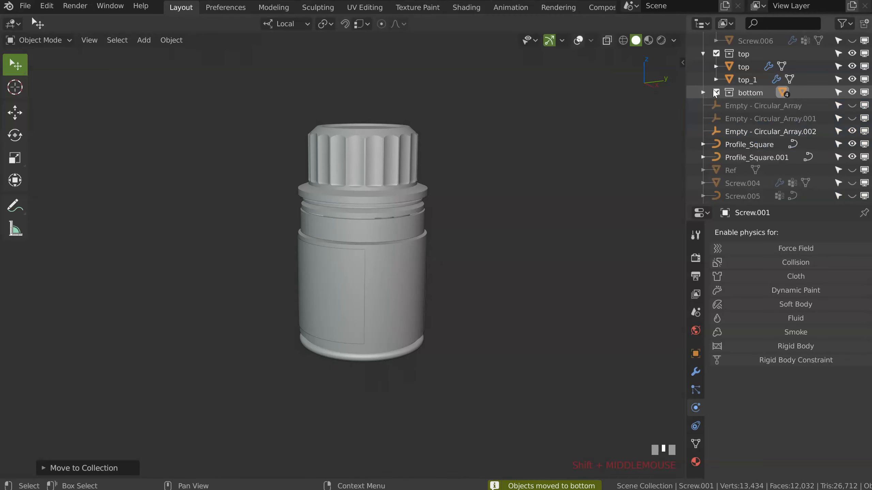
left_click(715, 93)
left_click(715, 53)
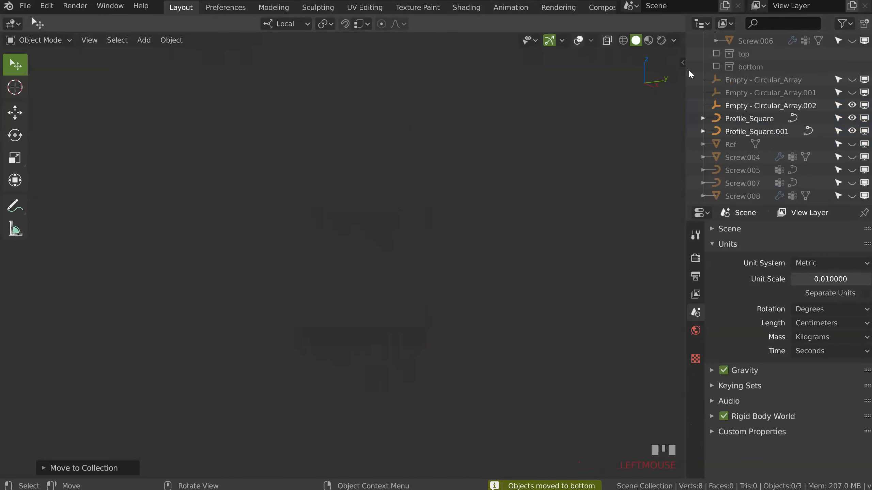
- Add a collection instance of the bottom collection to the scene
key("shift+a")
mouse_move(297, 473)
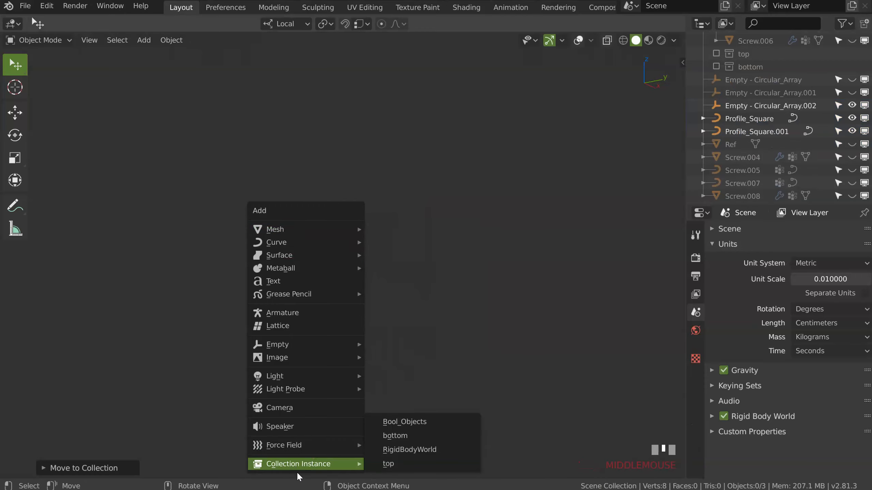
left_click(398, 435)
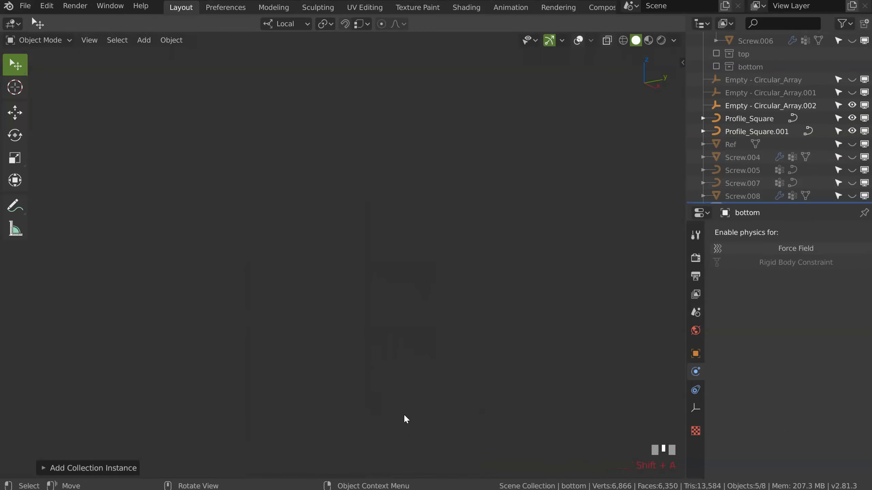
middle_click_drag(488, 242, 462, 218)
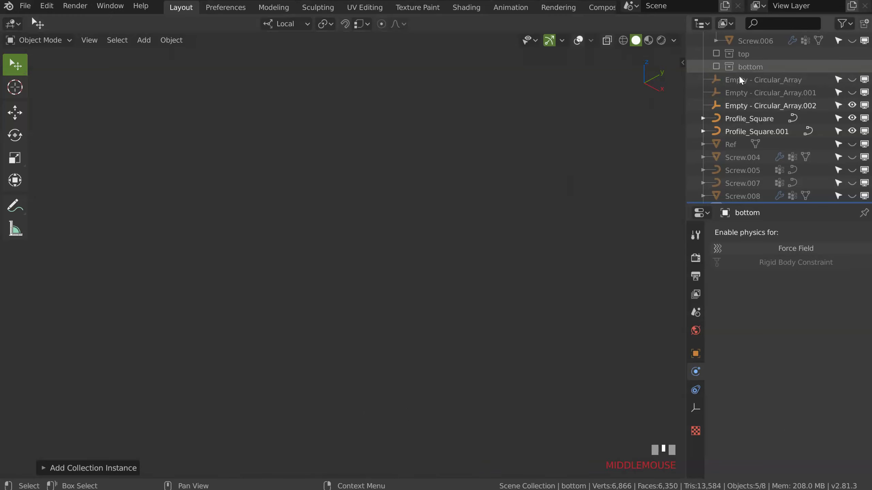
- Enable the bottom collection and try to move its instance along the local Y axis
left_click(716, 67)
scroll(755, 144, "down", 1)
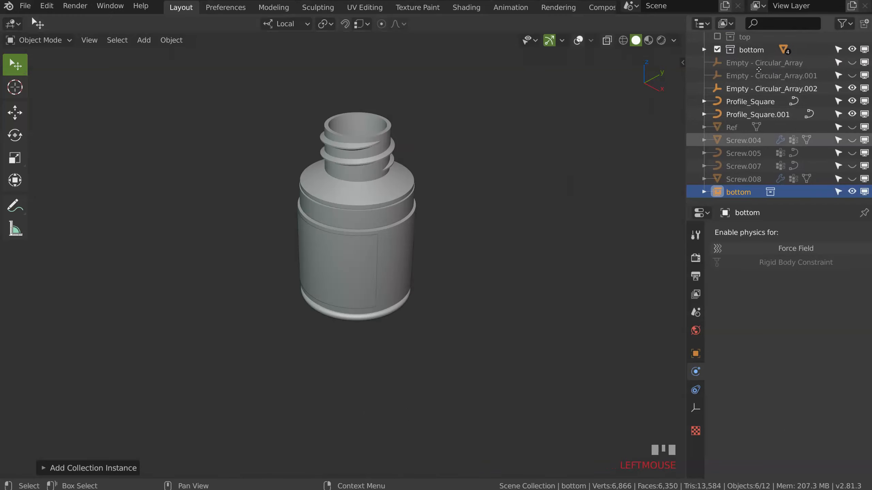
key("g")
key("y")
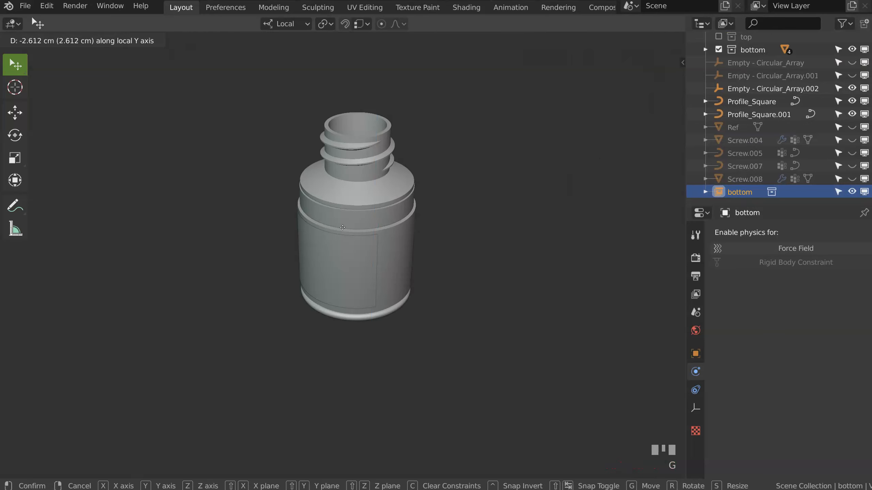
right_click(315, 223)
middle_click_drag(333, 175, 370, 246, "ctrl")
middle_click_drag(326, 76, 407, 194, "ctrl")
- Clear the bottom instance's location and exclude the original bottom collection from the view layer
key("alt+g")
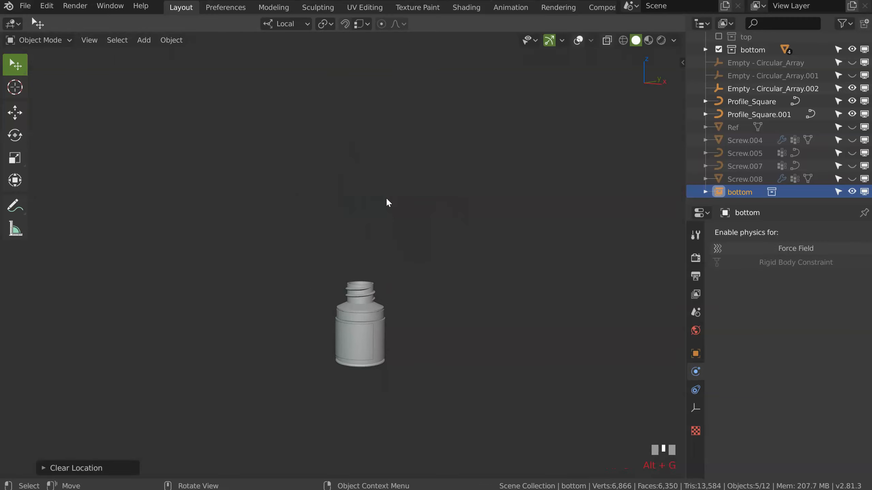
key("g")
key("Escape")
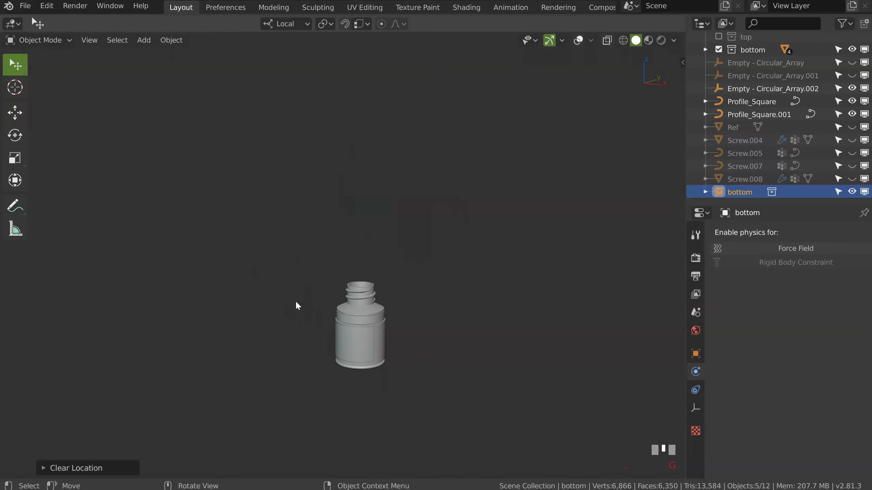
left_click(718, 49)
- Turn the viewport overlays back on around the bottle instance
middle_click_drag(374, 331, 364, 319)
middle_click_drag(377, 333, 392, 317, "ctrl")
middle_click_drag(439, 280, 465, 186, "shift")
left_click(579, 41)
middle_click_drag(394, 282, 479, 203)
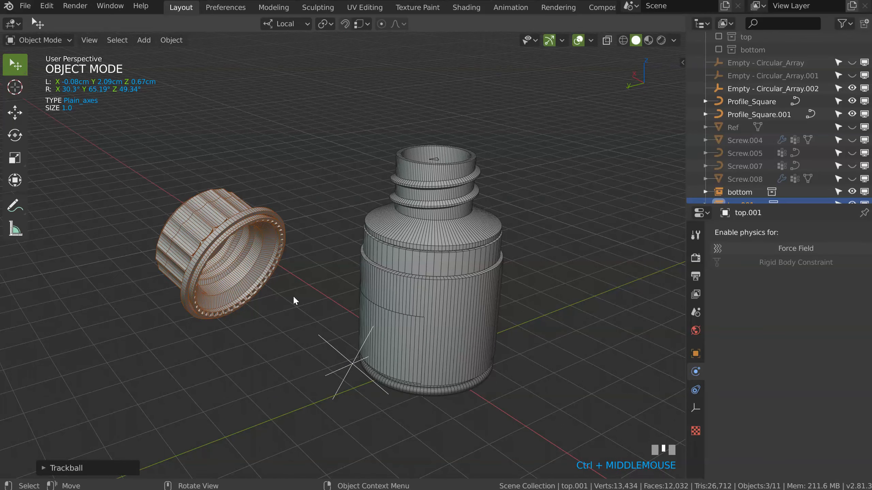
- Undo the cap instance's move and trackball rotation so it sits back on the bottle
middle_click_drag(292, 296, 371, 250, "shift")
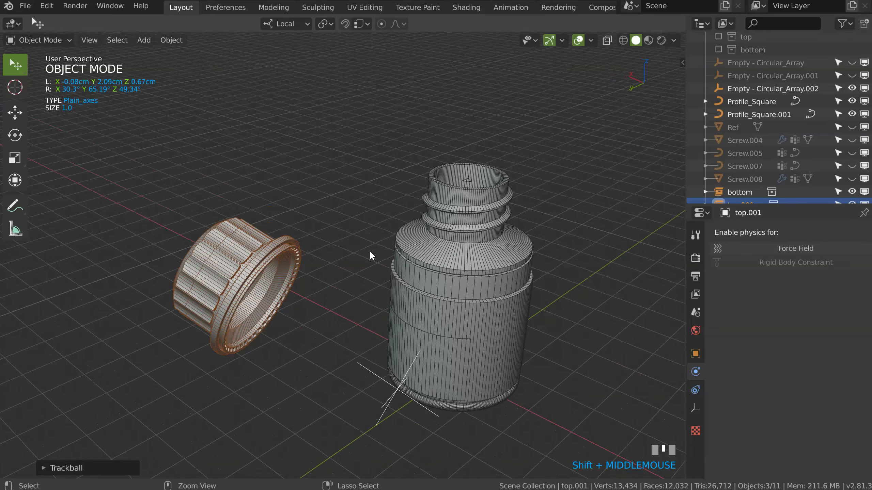
key("ctrl+z")
key("ctrl+z")
middle_click_drag(394, 245, 322, 236)
key("shift+space")
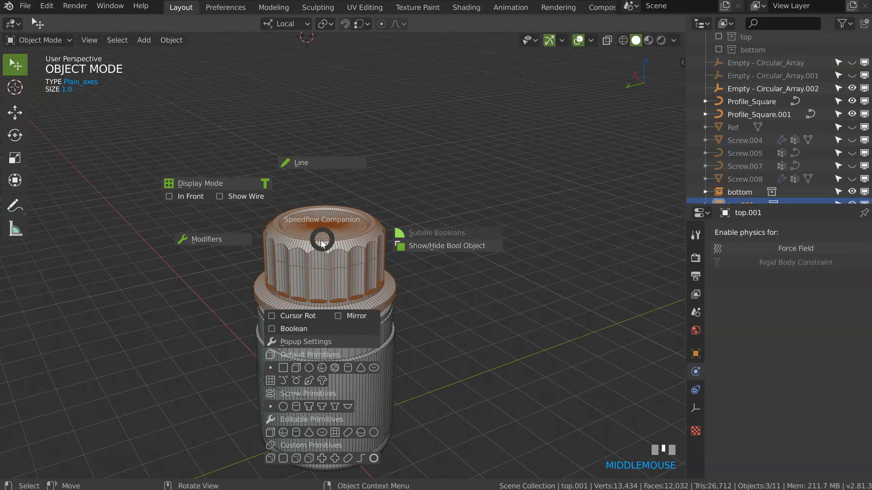
key("Escape")
- Add a plain axes empty and clear its location to put it at the world origin
key("shift+a")
mouse_move(368, 149)
left_click(405, 147)
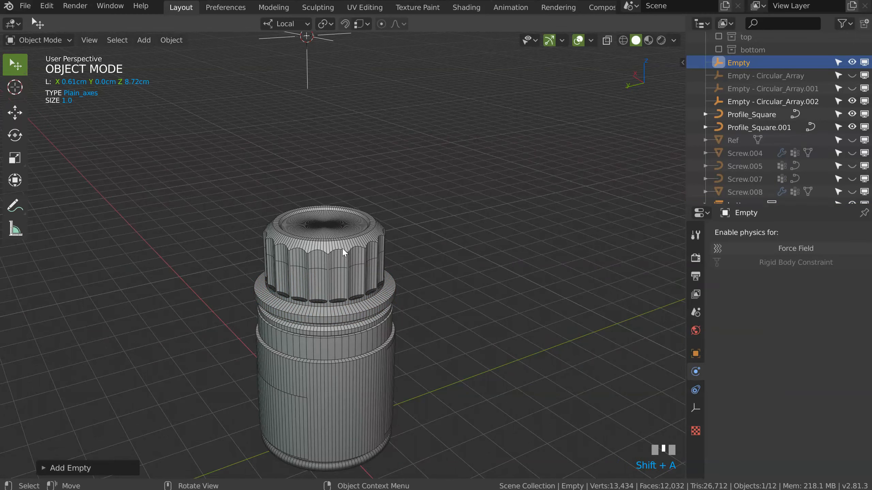
key("alt+g")
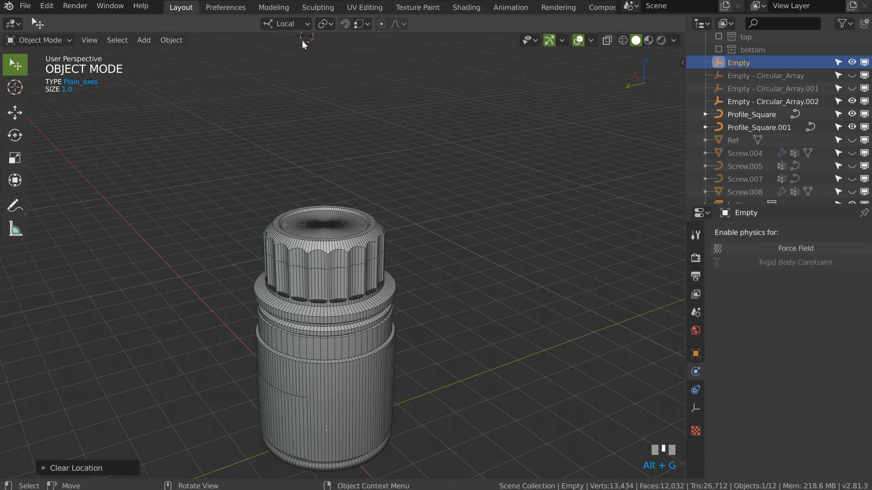
- Move the empty along the local Z axis up to the cap's top, and select the cap instance
key("g")
key("z")
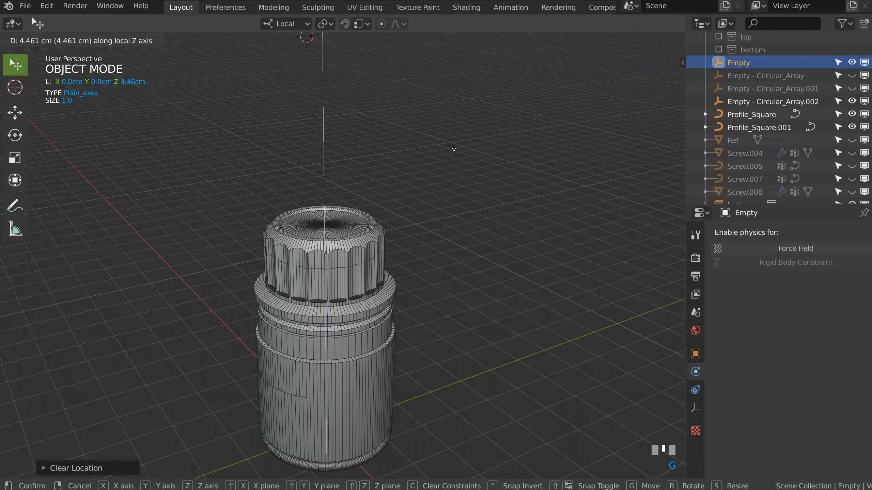
left_click(454, 158)
left_click(334, 213)
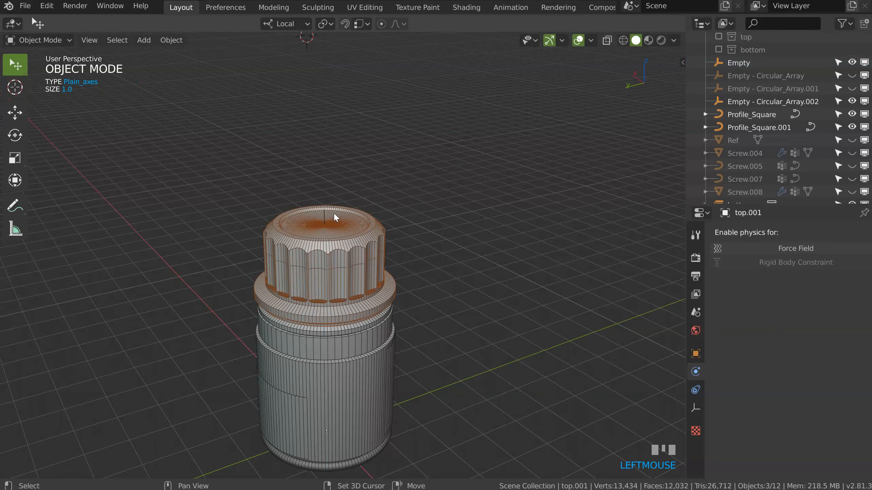
- Parent the cap instance to the plain axes empty using the Object parenting option
middle_click_drag(334, 213, 331, 202)
left_click(356, 203, "shift")
key("ctrl+p")
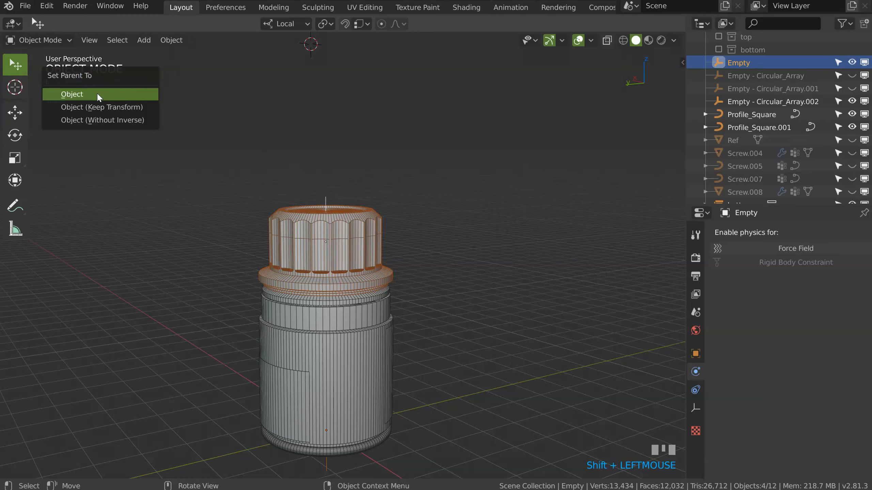
key("Return")
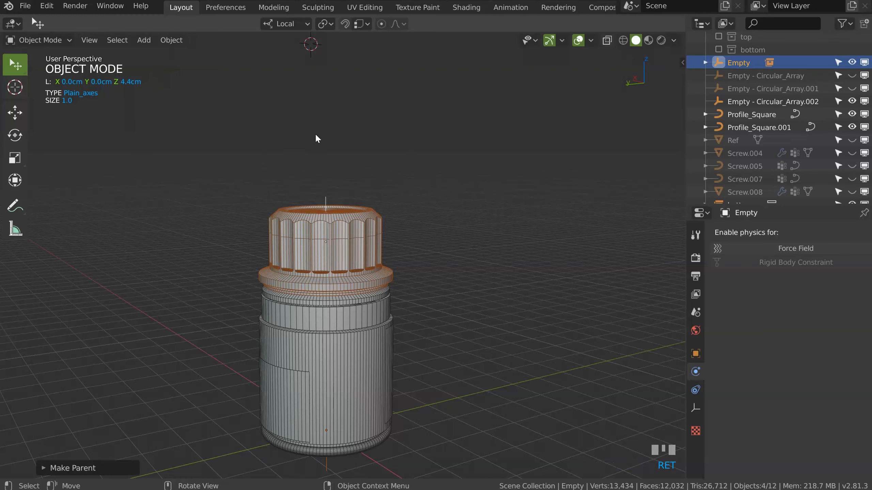
- Trackball-rotate the empty to tip the cap open, and move it off the bottle to about X 3.26, Y 1.15, Z 1.7 cm
left_click(327, 202)
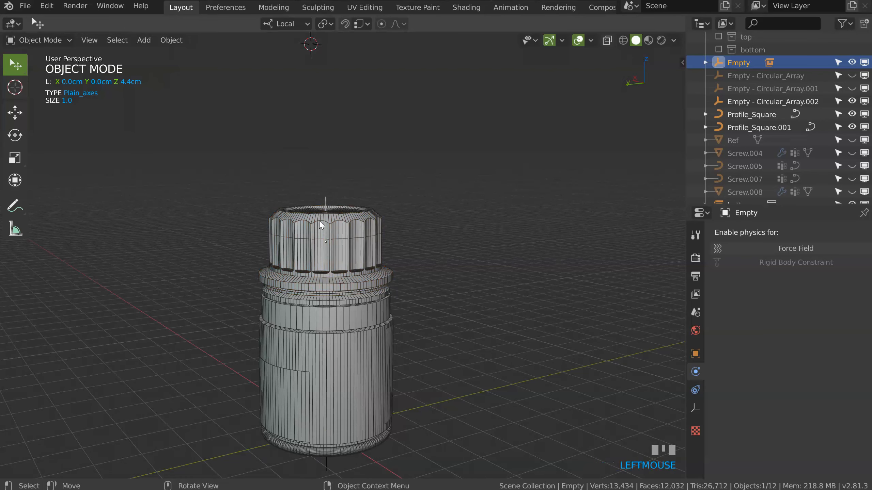
middle_click_drag(321, 223, 365, 246)
key("r")
key("r")
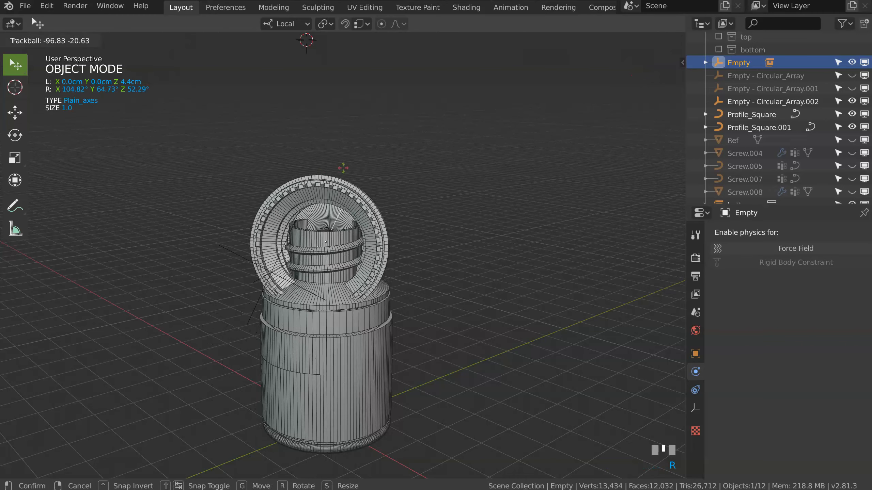
left_click(353, 196)
middle_click_drag(354, 196, 385, 232, "shift")
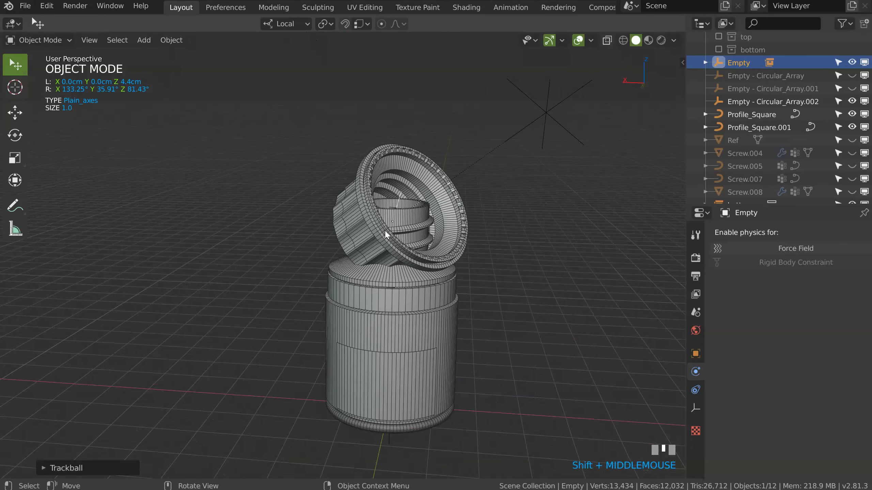
key("g")
left_click(256, 343)
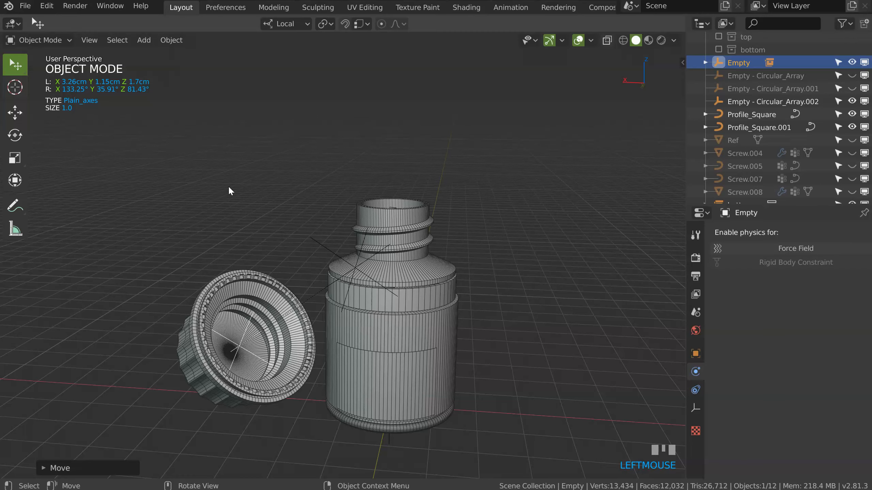
- In the right orthographic view, rotate the empty and move the cap clear of the bottle, down near the ground line
key("KP_3")
middle_click_drag(229, 186, 287, 209, "shift")
key("g")
left_click(292, 299)
key("r")
left_click(287, 326)
key("g")
left_click(386, 326)
- Fine-tune the empty's rotation and height, finishing with a rotation of about 8°, so the cap rests on the ground line
middle_click_drag(386, 326, 368, 197, "ctrl")
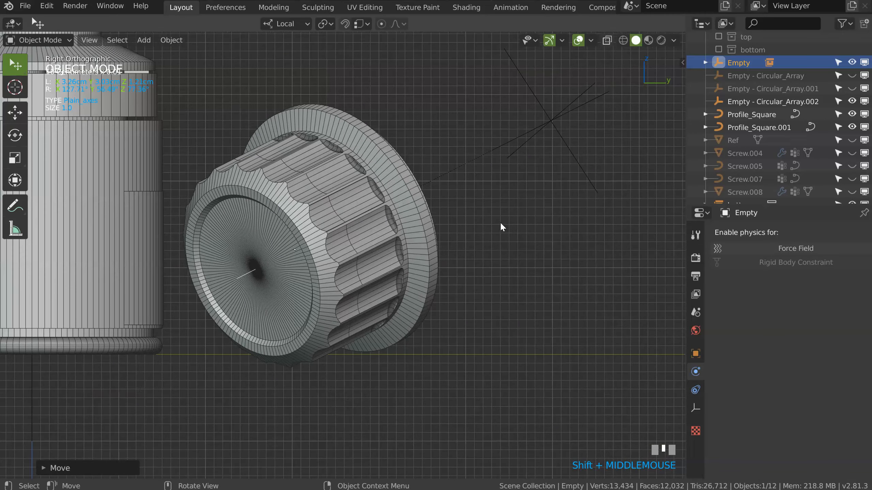
key("r")
key("g")
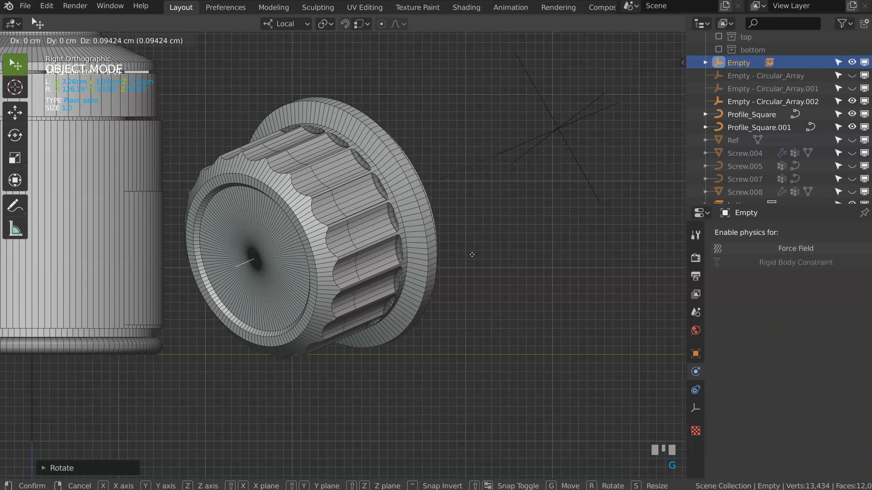
left_click(473, 252)
key("r")
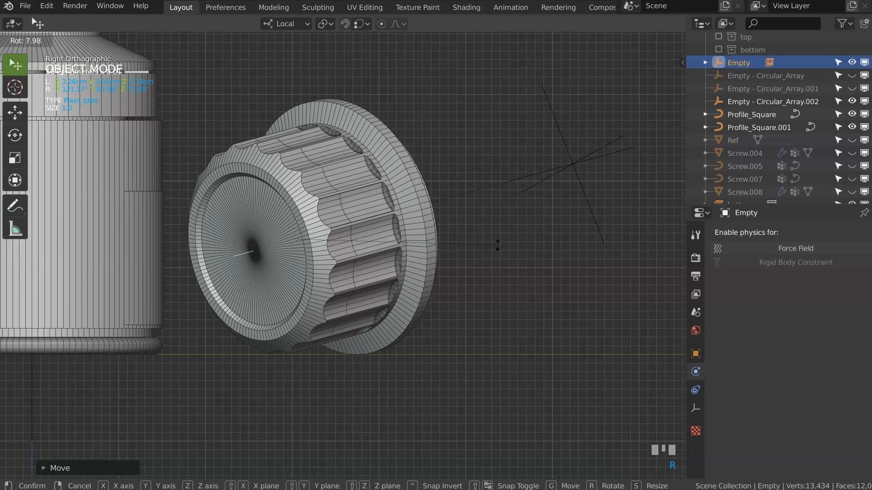
left_click(498, 245)
- Hide the viewport overlays around the bottle and cap, and select the empty that holds the cap
left_click(497, 245)
middle_click_drag(432, 254, 342, 246)
scroll(343, 245, "down", 2)
middle_click_drag(653, 217, 409, 268, "shift")
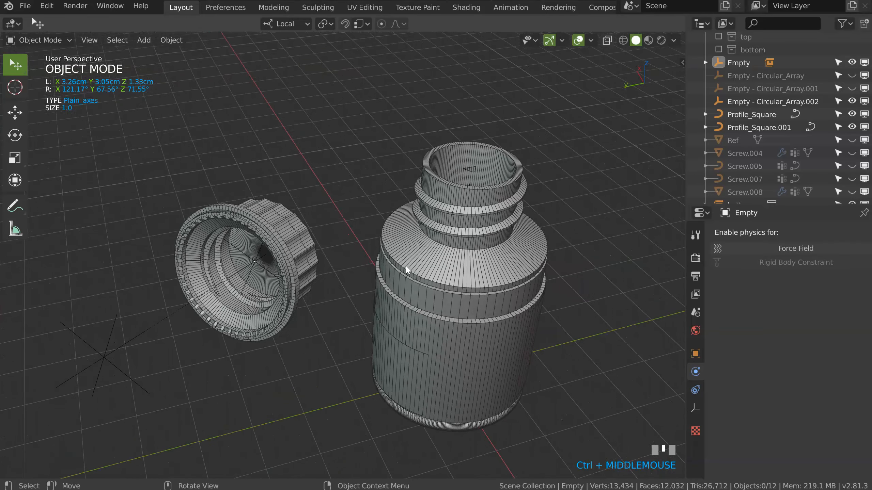
key("shift+alt+z")
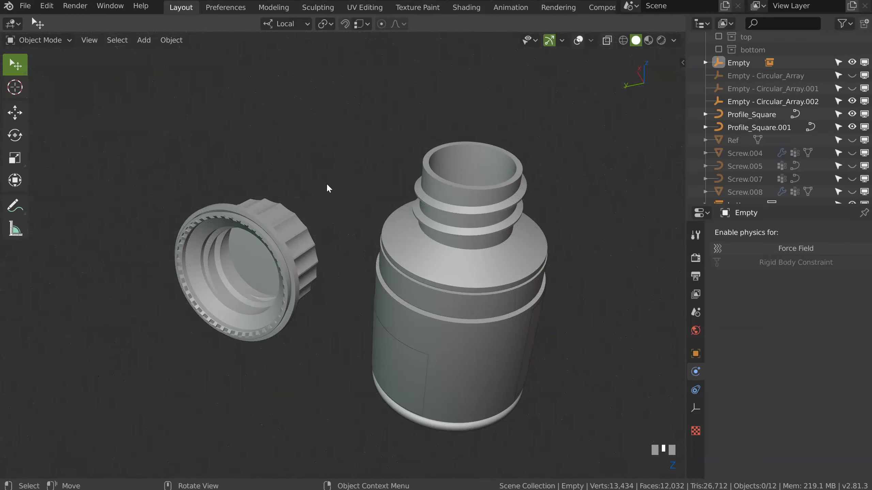
left_click(266, 269)
key("r")
key("z")
key("z")
key("Escape")
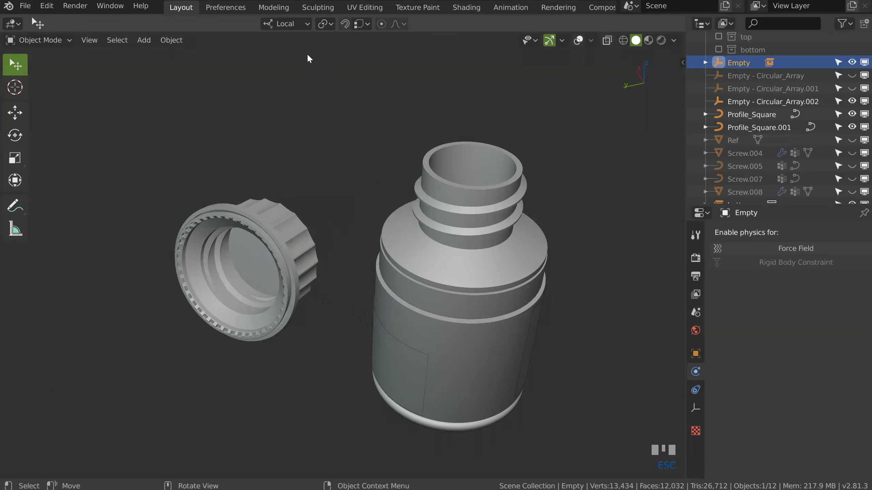
- Set the transform orientation to Global and rotate the empty with its cap about the Z axis
left_click(280, 24)
left_click(261, 65)
key("r")
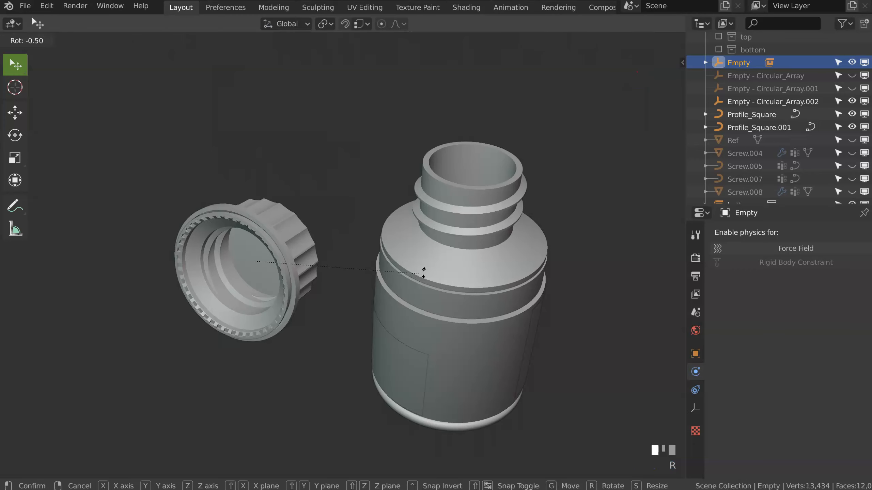
key("z")
left_click(335, 208)
middle_click_drag(334, 210, 376, 243)
mouse_move(462, 158)
middle_mouse_down()
mouse_move(465, 168)
mouse_move(477, 163)
middle_mouse_up()
left_click(314, 234)
middle_click_drag(290, 222, 367, 260)
middle_click_drag(392, 317, 459, 293)
key("r")
key("z")
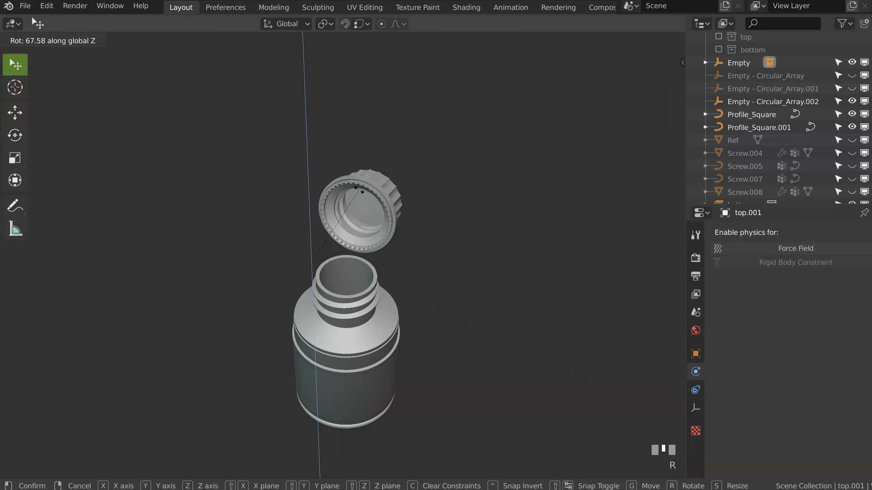
key("Escape")
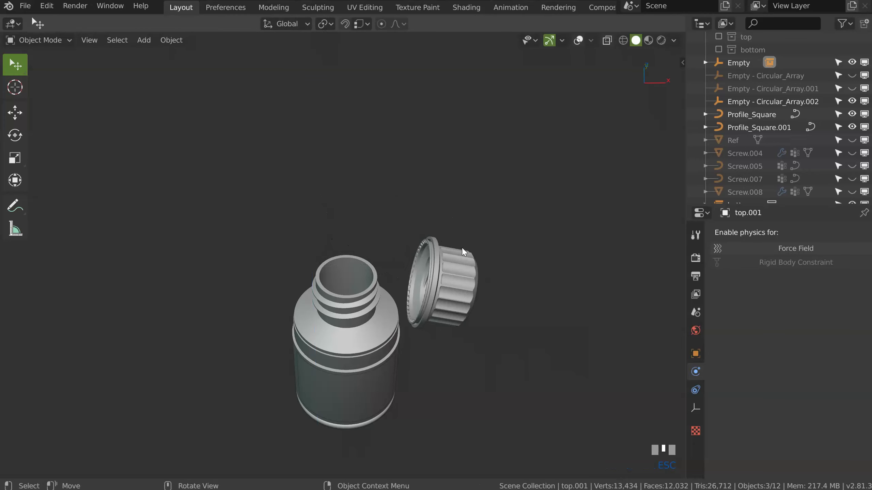
- Select the object named Empty and rotate it about the global Z axis until the cap's open side faces forward
left_click(732, 64)
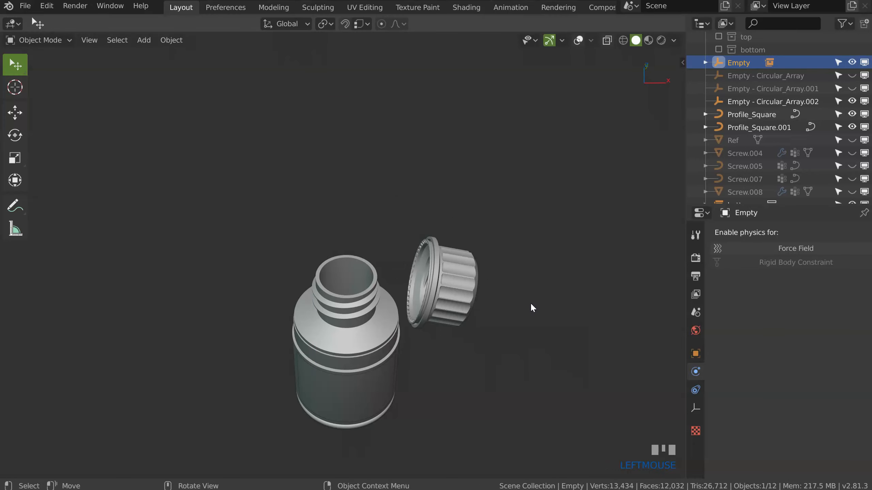
key("r")
key("z")
left_click(499, 216)
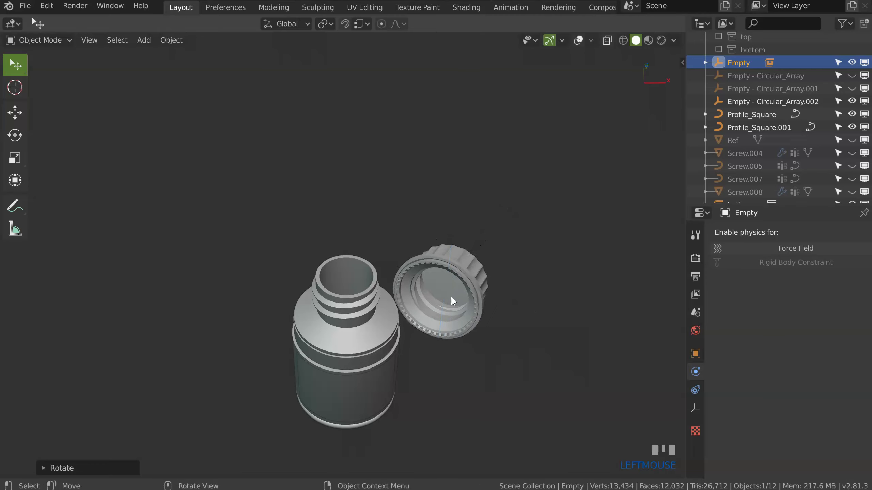
- Move the empty in the horizontal plane, with global Z locked, to bring the cap forward beside the bottle
key("g")
key("z")
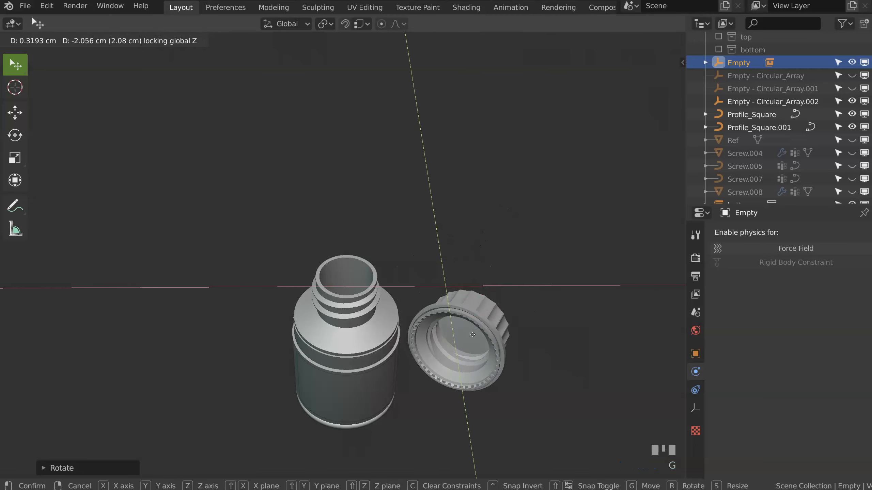
left_click(480, 322)
middle_click_drag(480, 321, 428, 248)
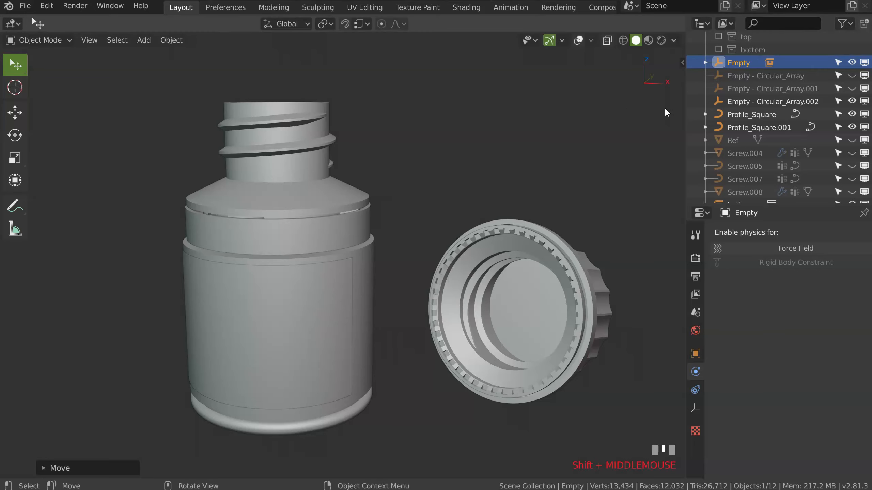
- Examine the open bottle and the tilted cap beside it from several angles, including the threads and label recess
middle_click_drag(402, 230, 379, 203)
middle_click_drag(315, 222, 348, 215, "ctrl")
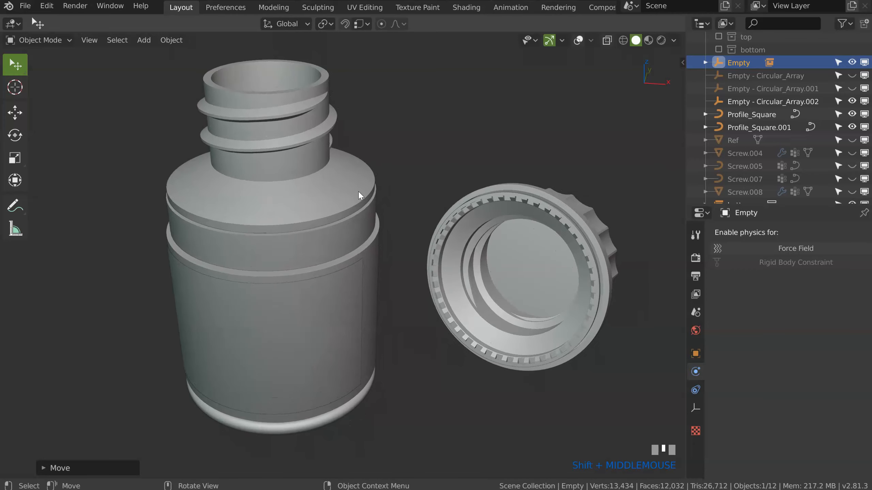
key("space")
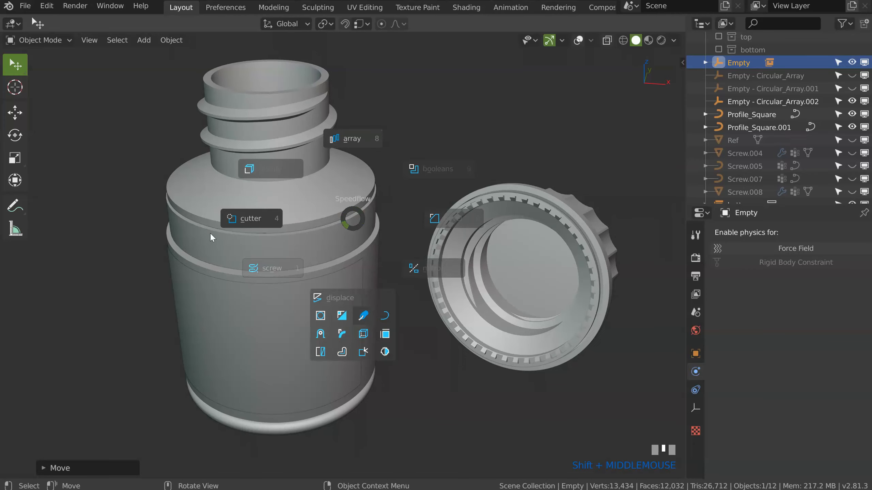
key("Escape")
left_click(337, 258)
middle_click_drag(337, 258, 327, 234)
middle_click_drag(326, 234, 326, 236)
middle_click_drag(326, 236, 319, 241, "shift")
middle_click_drag(319, 241, 311, 237, "shift")
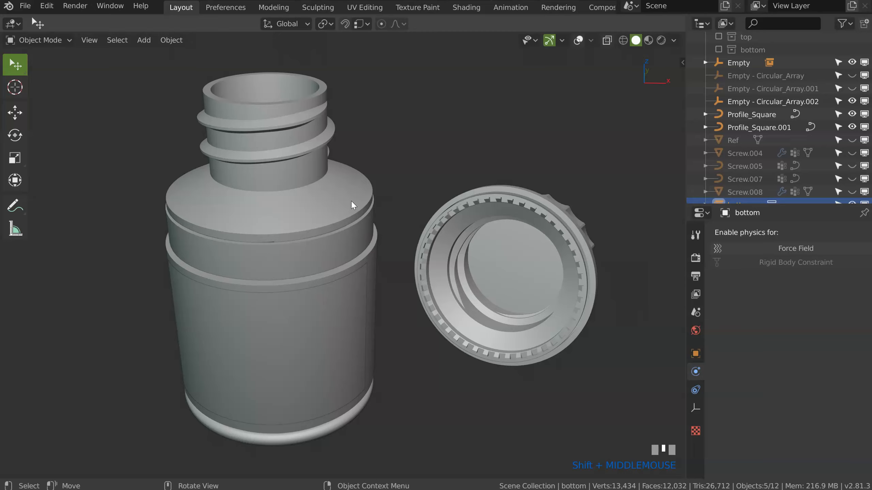